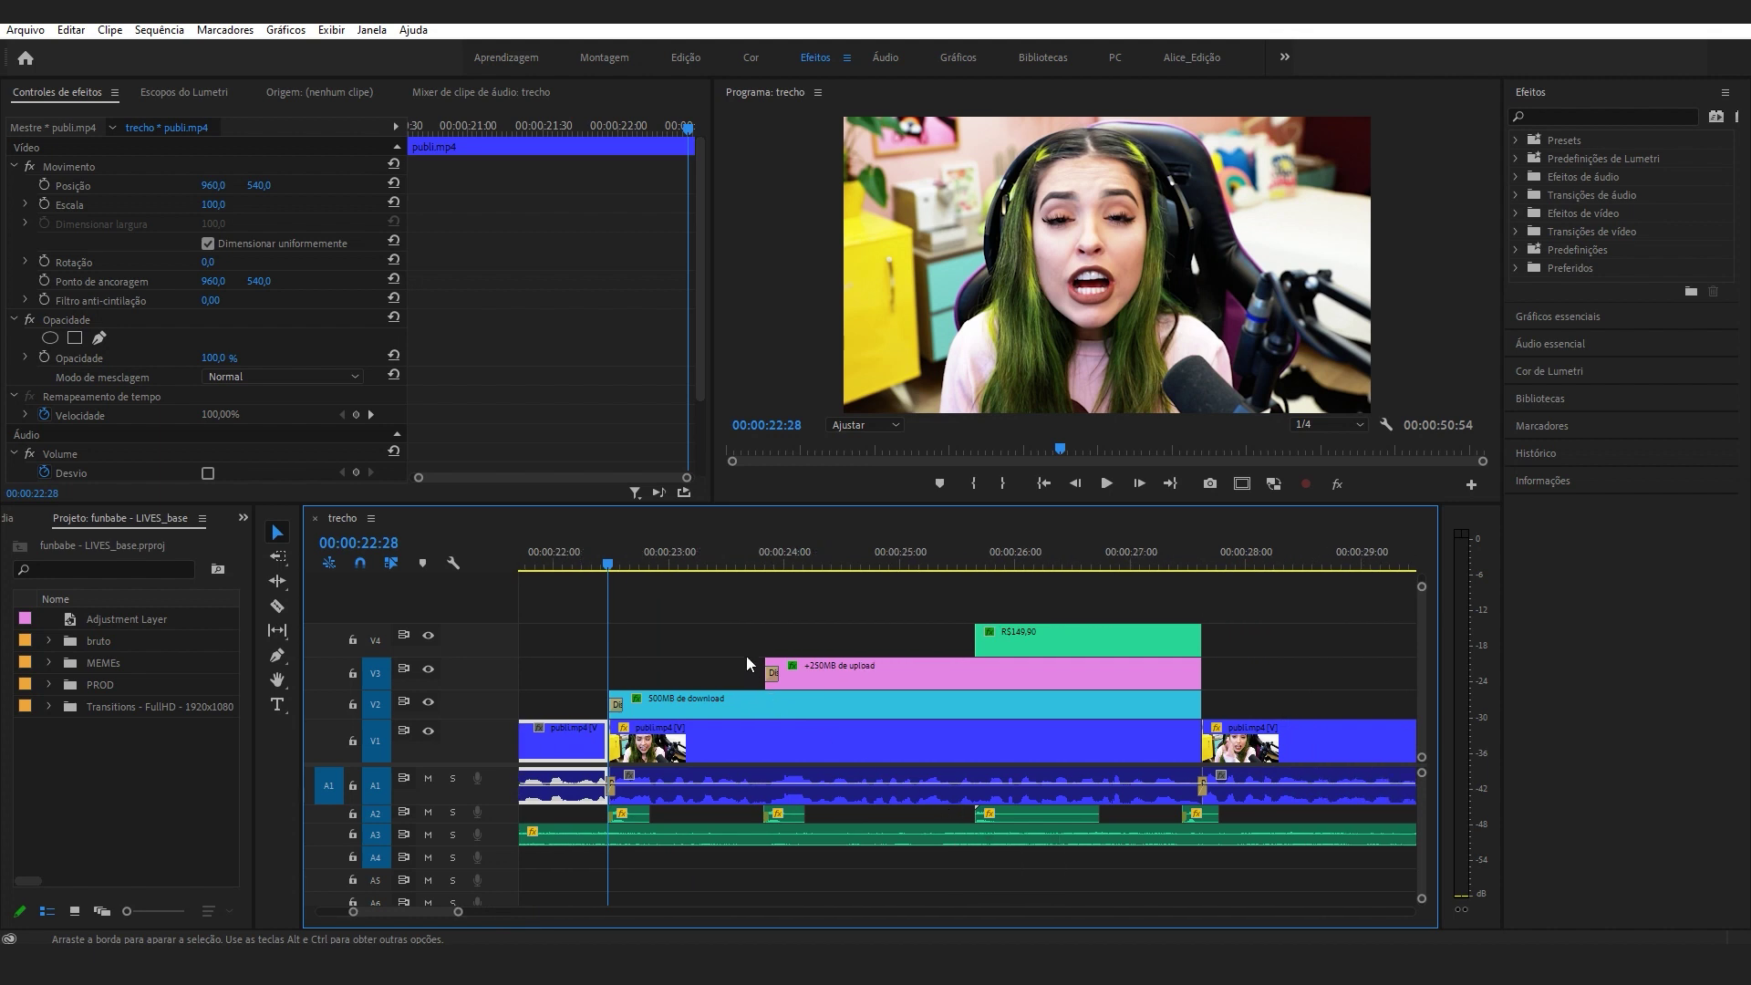
Examine the entrance of the "500MB de download" title, including its cross dissolve and its opening Position and Scale keyframes.
{"action": "left_click", "coordinate": [622, 567]}
{"action": "left_click", "coordinate": [623, 568]}
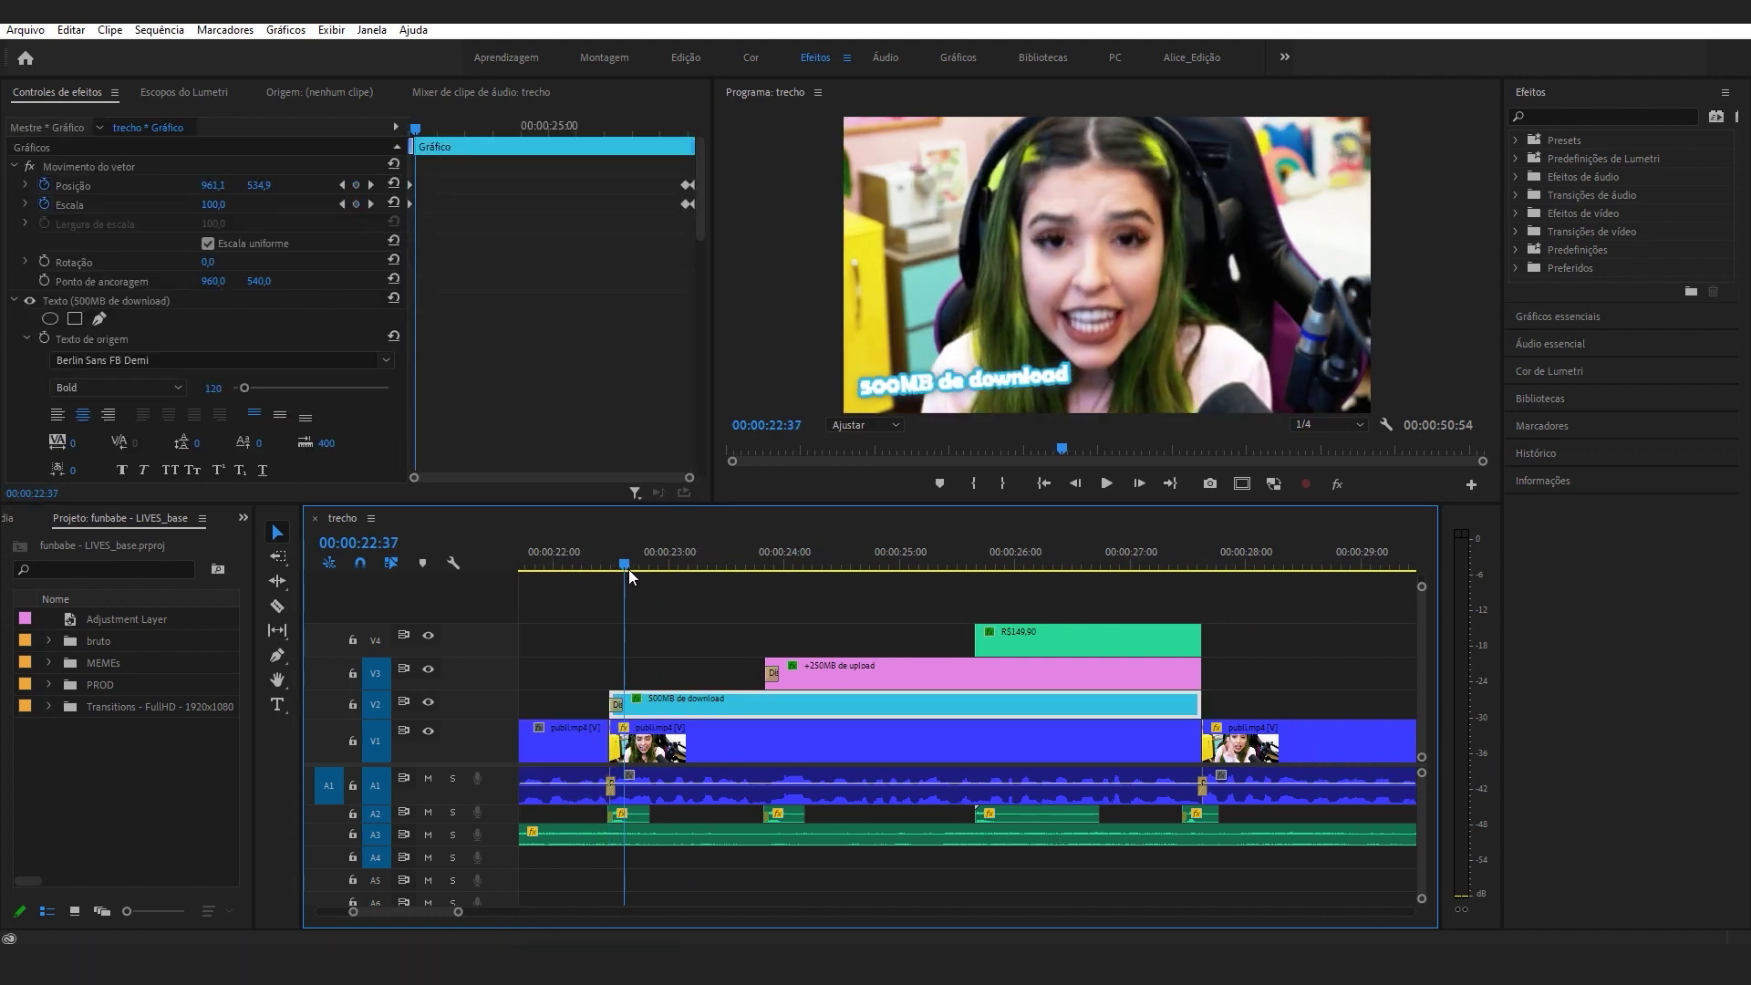
{"action": "left_click_drag", "start_coordinate": [623, 568], "coordinate": [620, 566]}
{"action": "left_click", "coordinate": [616, 706]}
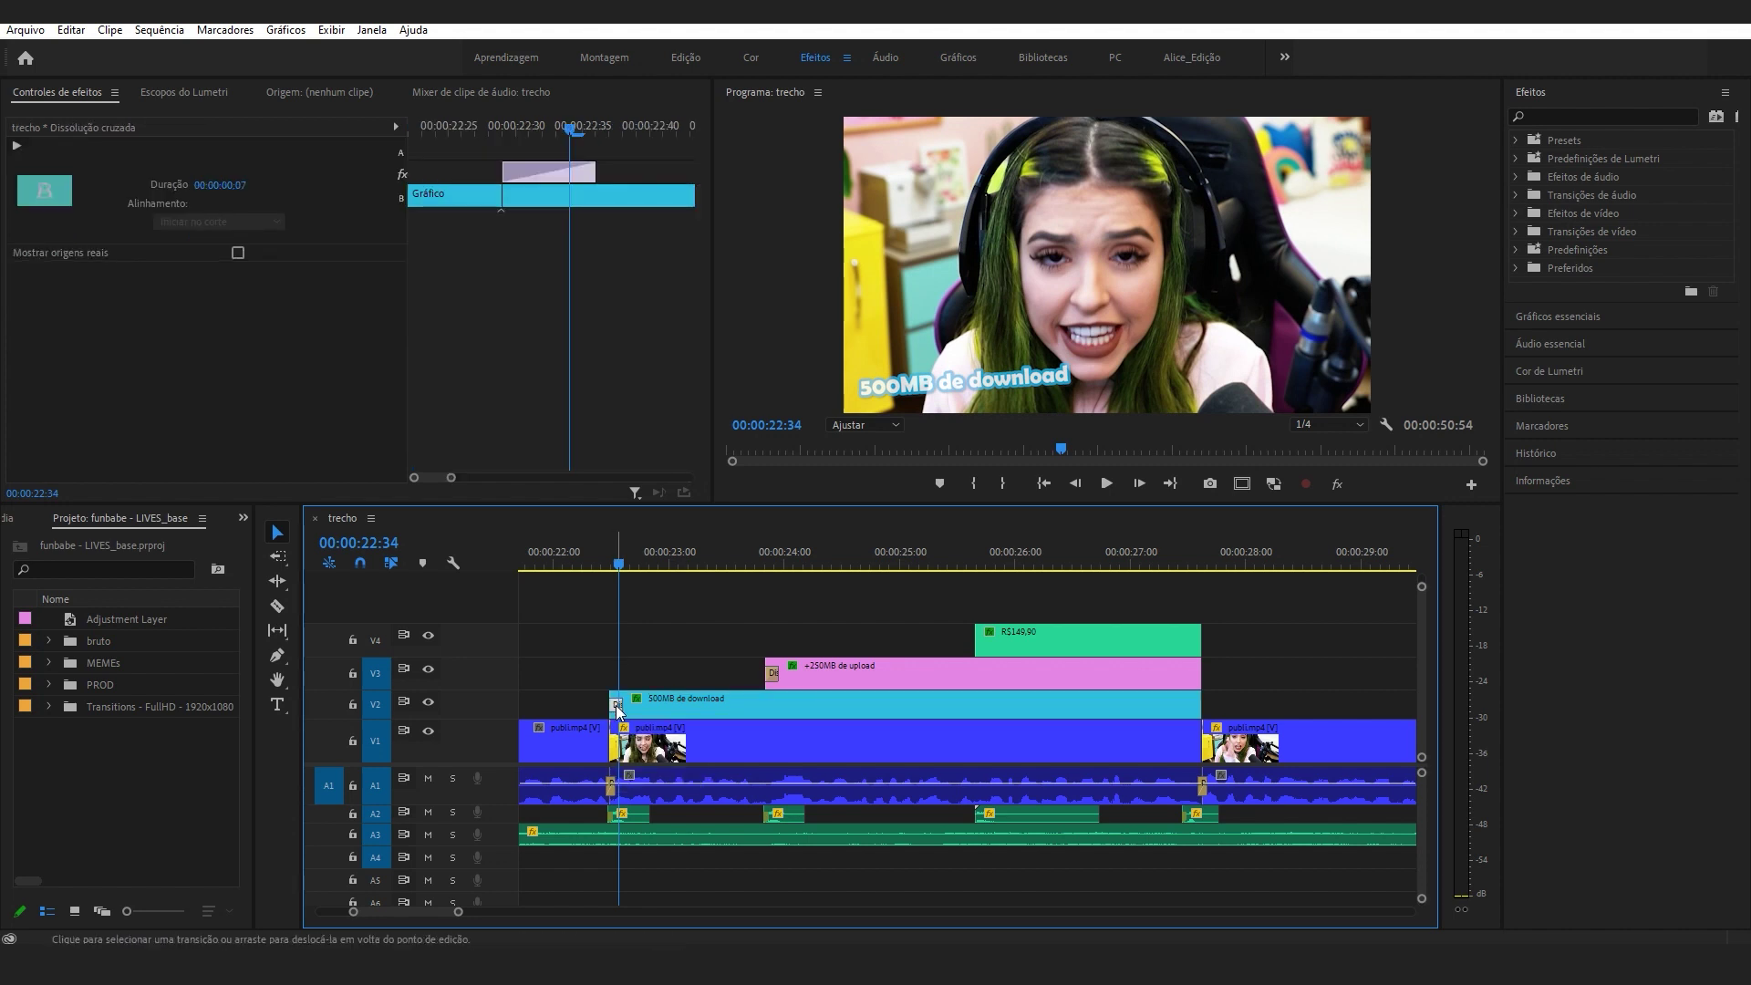
{"action": "left_click", "coordinate": [627, 566]}
{"action": "left_click_drag", "start_coordinate": [627, 566], "coordinate": [705, 562]}
{"action": "left_click_drag", "start_coordinate": [689, 477], "coordinate": [540, 477]}
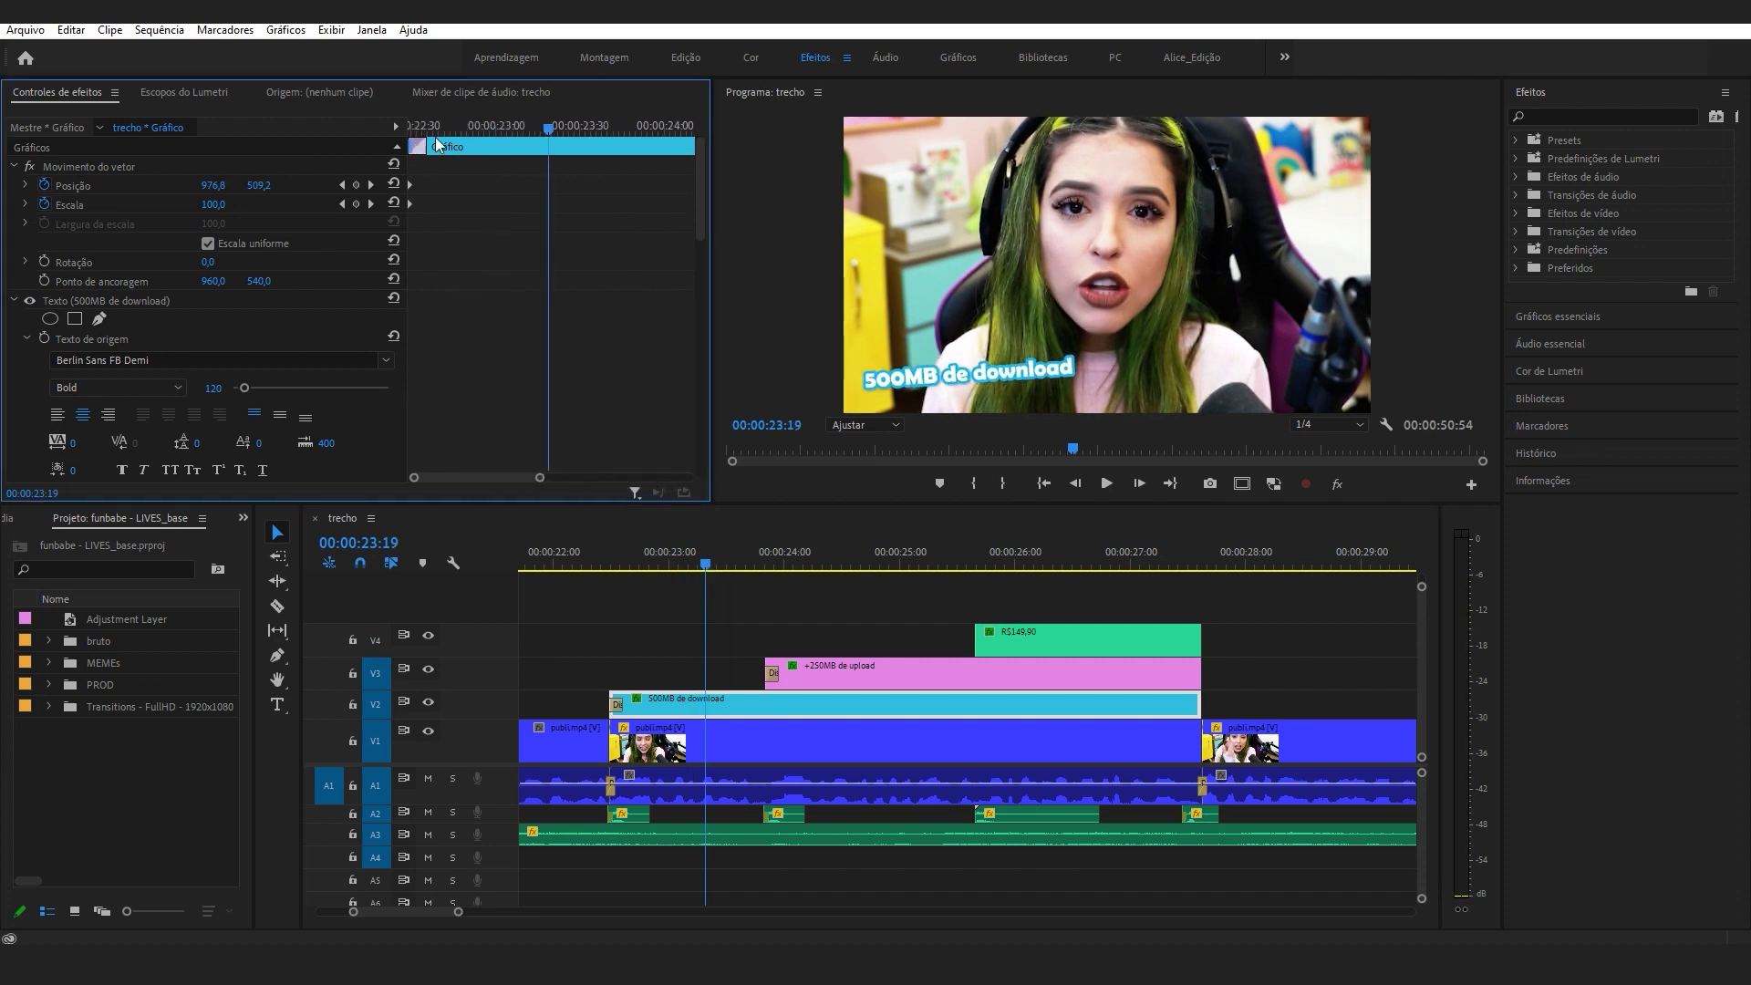
Move the opening Position and Scale keyframes of the "500MB de download" title to 00:00:22:49.
{"action": "key", "text": "Up"}
{"action": "left_click_drag", "start_coordinate": [411, 205], "coordinate": [464, 206]}
{"action": "left_click", "coordinate": [464, 129]}
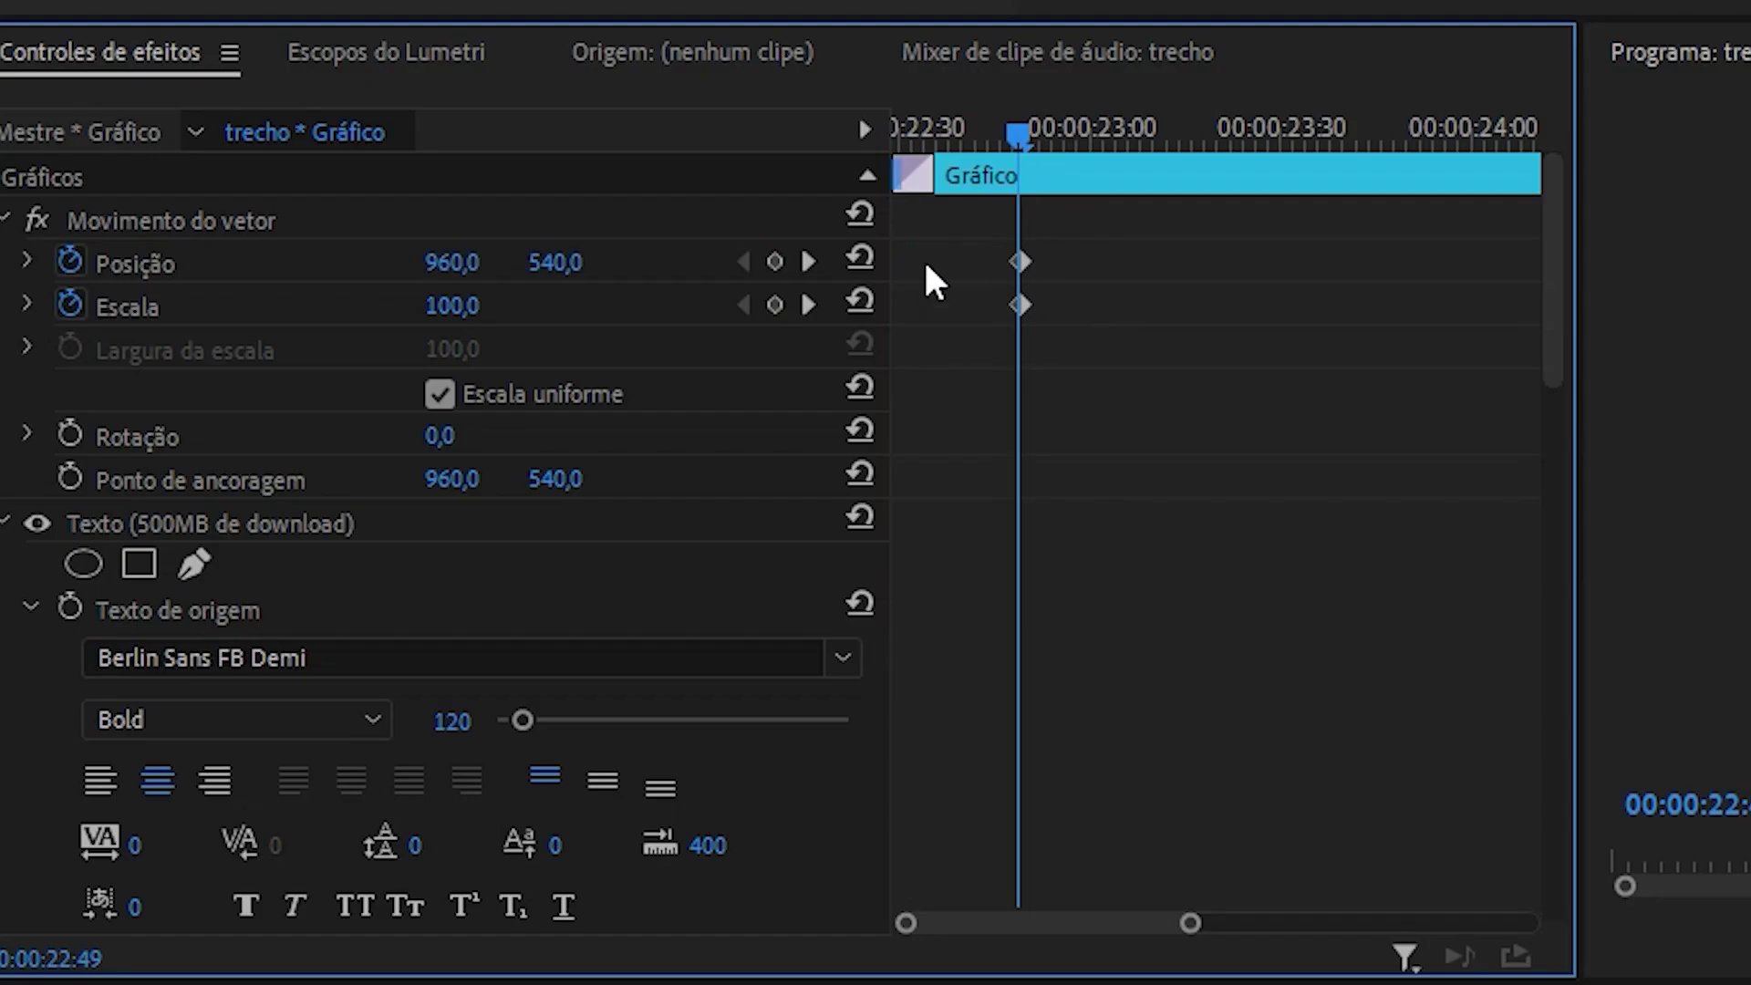
{"action": "left_click_drag", "start_coordinate": [989, 209], "coordinate": [1103, 402]}
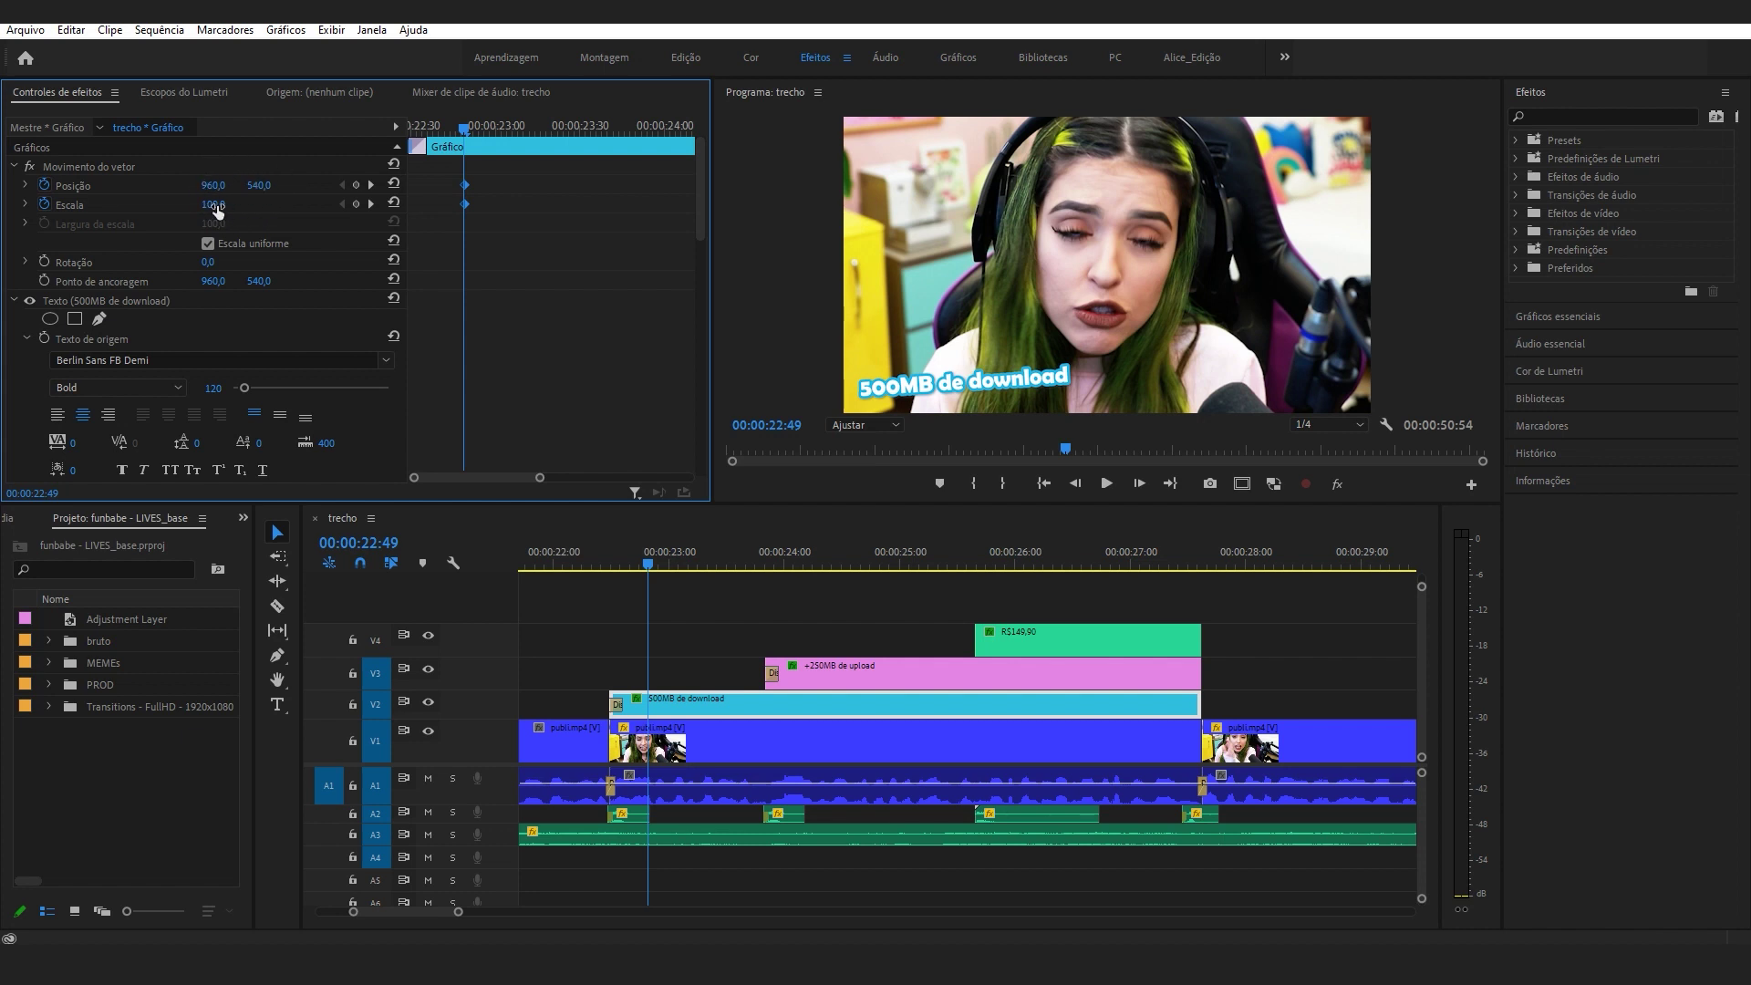
{"action": "mouse_move", "coordinate": [212, 205]}
{"action": "left_mouse_down"}
{"action": "mouse_move", "coordinate": [239, 204]}
{"action": "mouse_move", "coordinate": [127, 186]}
{"action": "mouse_move", "coordinate": [222, 188]}
{"action": "left_mouse_up"}
{"action": "key", "text": "ctrl+z"}
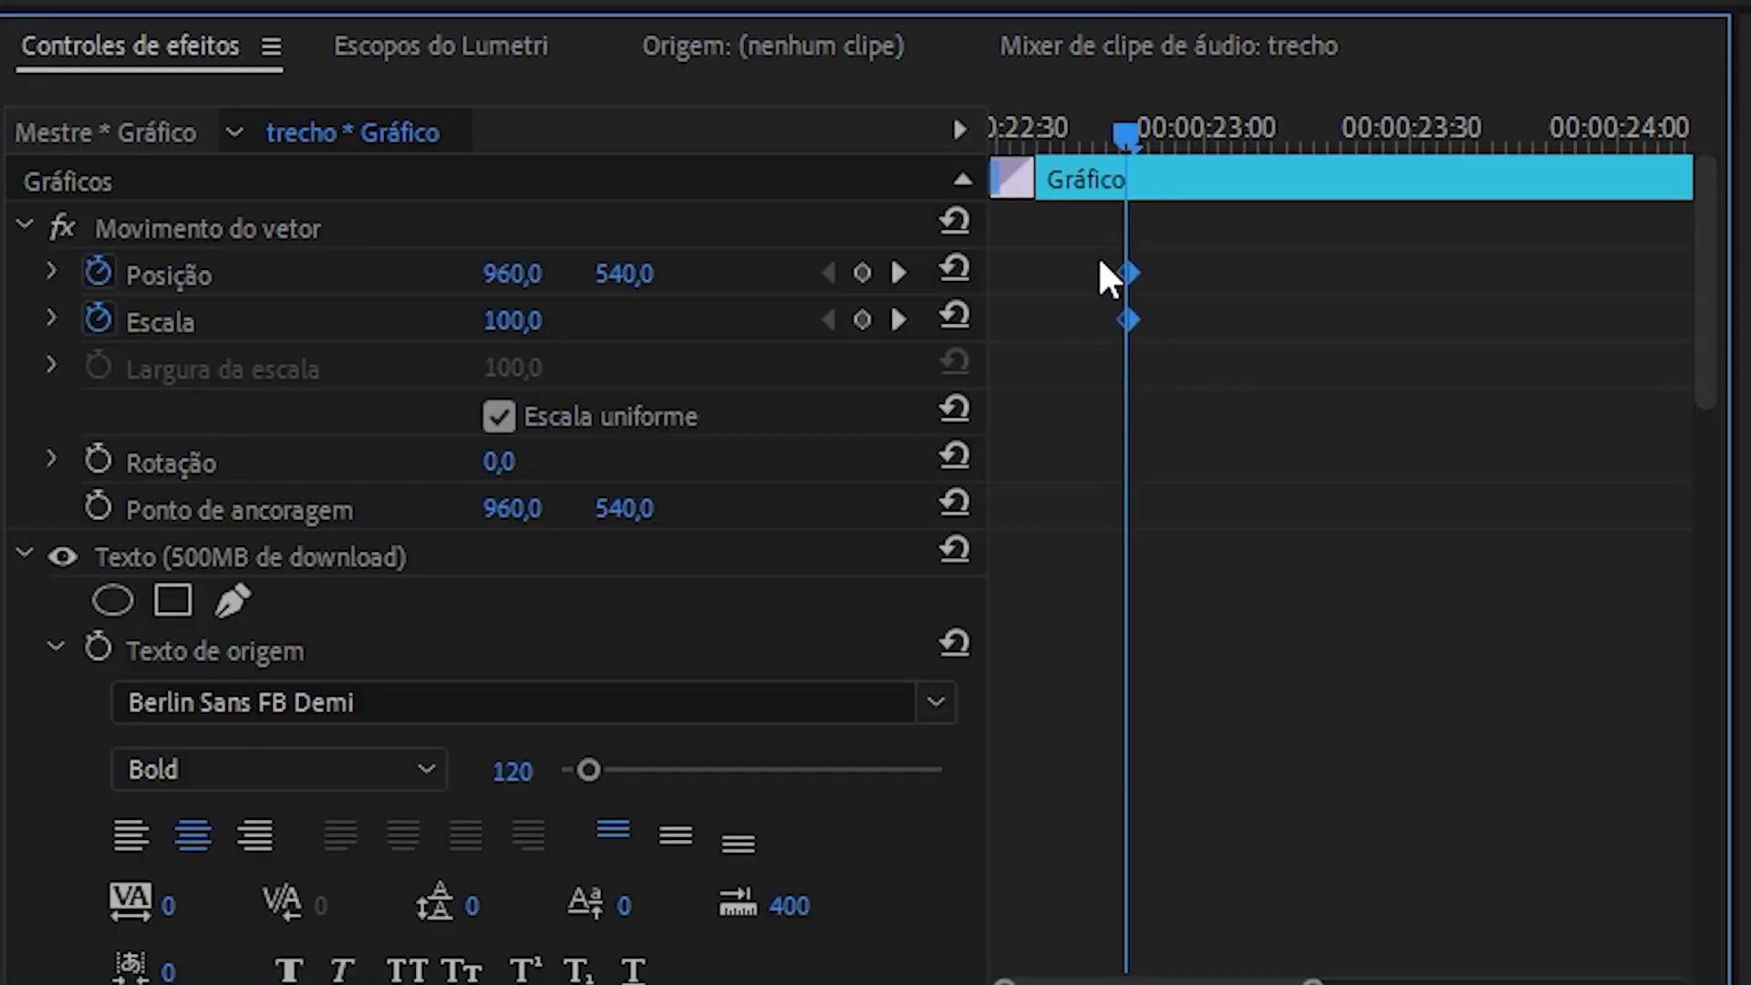
Return the moved Position and Scale keyframes to the start of the "500MB de download" title.
{"action": "left_click_drag", "start_coordinate": [451, 176], "coordinate": [500, 197]}
{"action": "left_click", "coordinate": [1128, 273]}
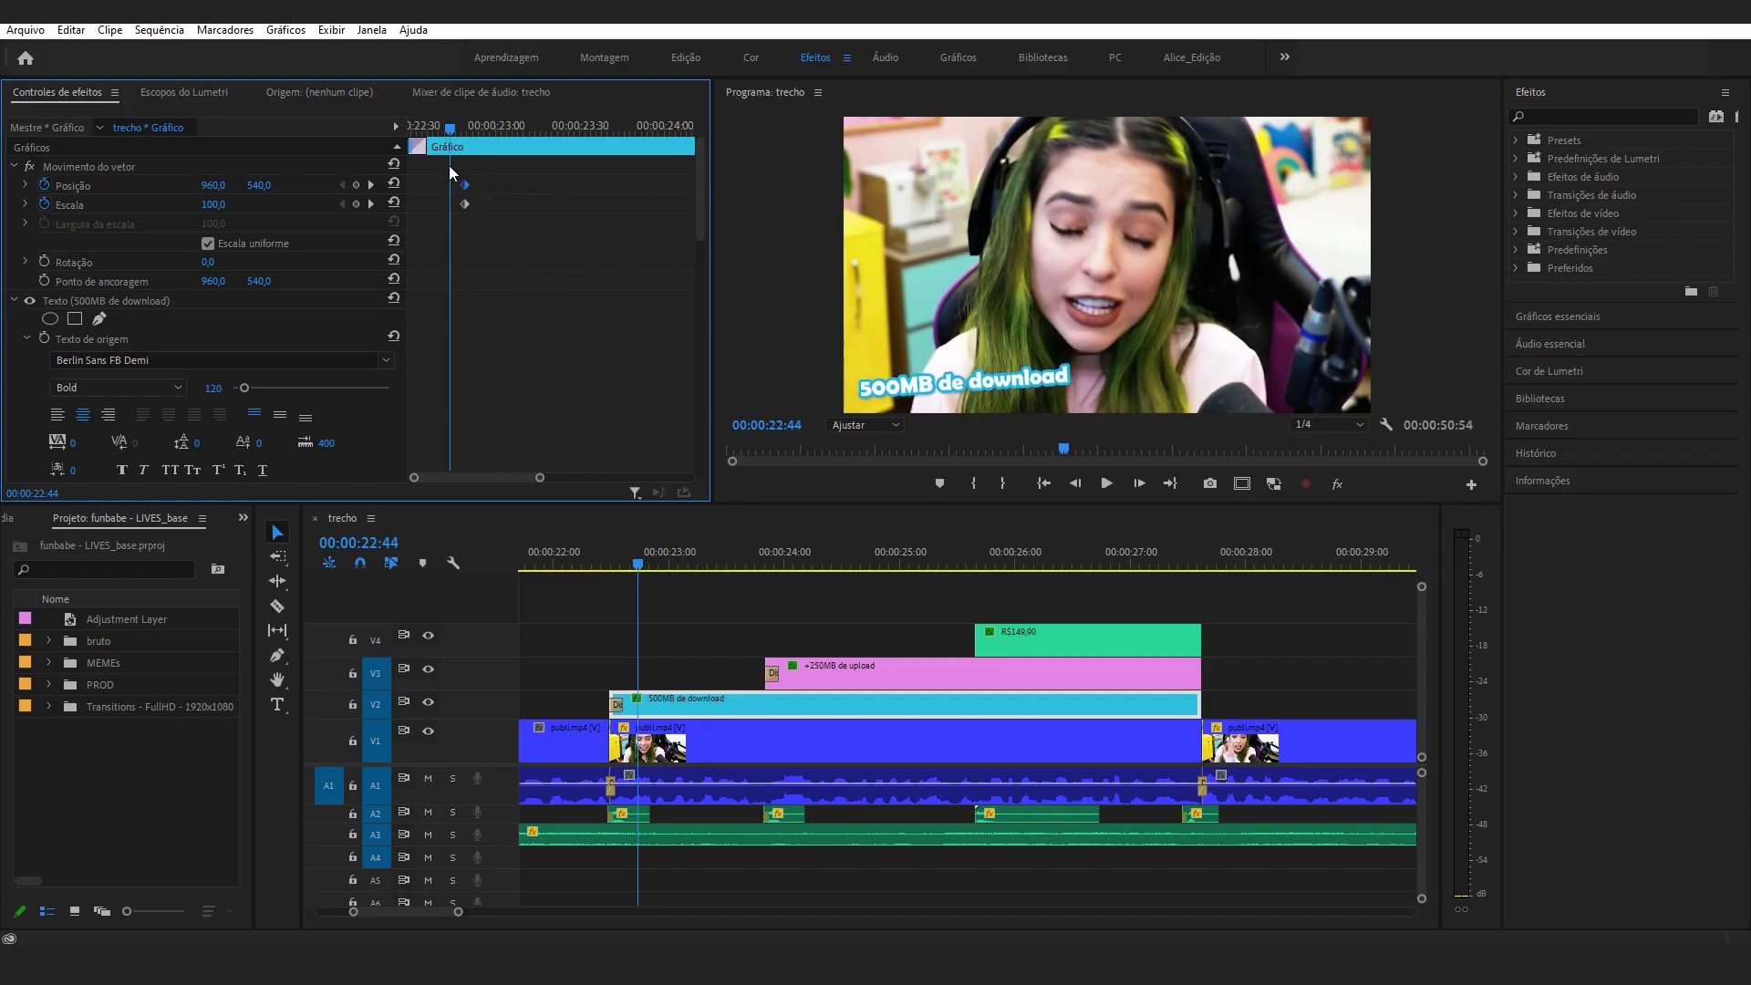
{"action": "left_click_drag", "start_coordinate": [466, 205], "coordinate": [392, 206]}
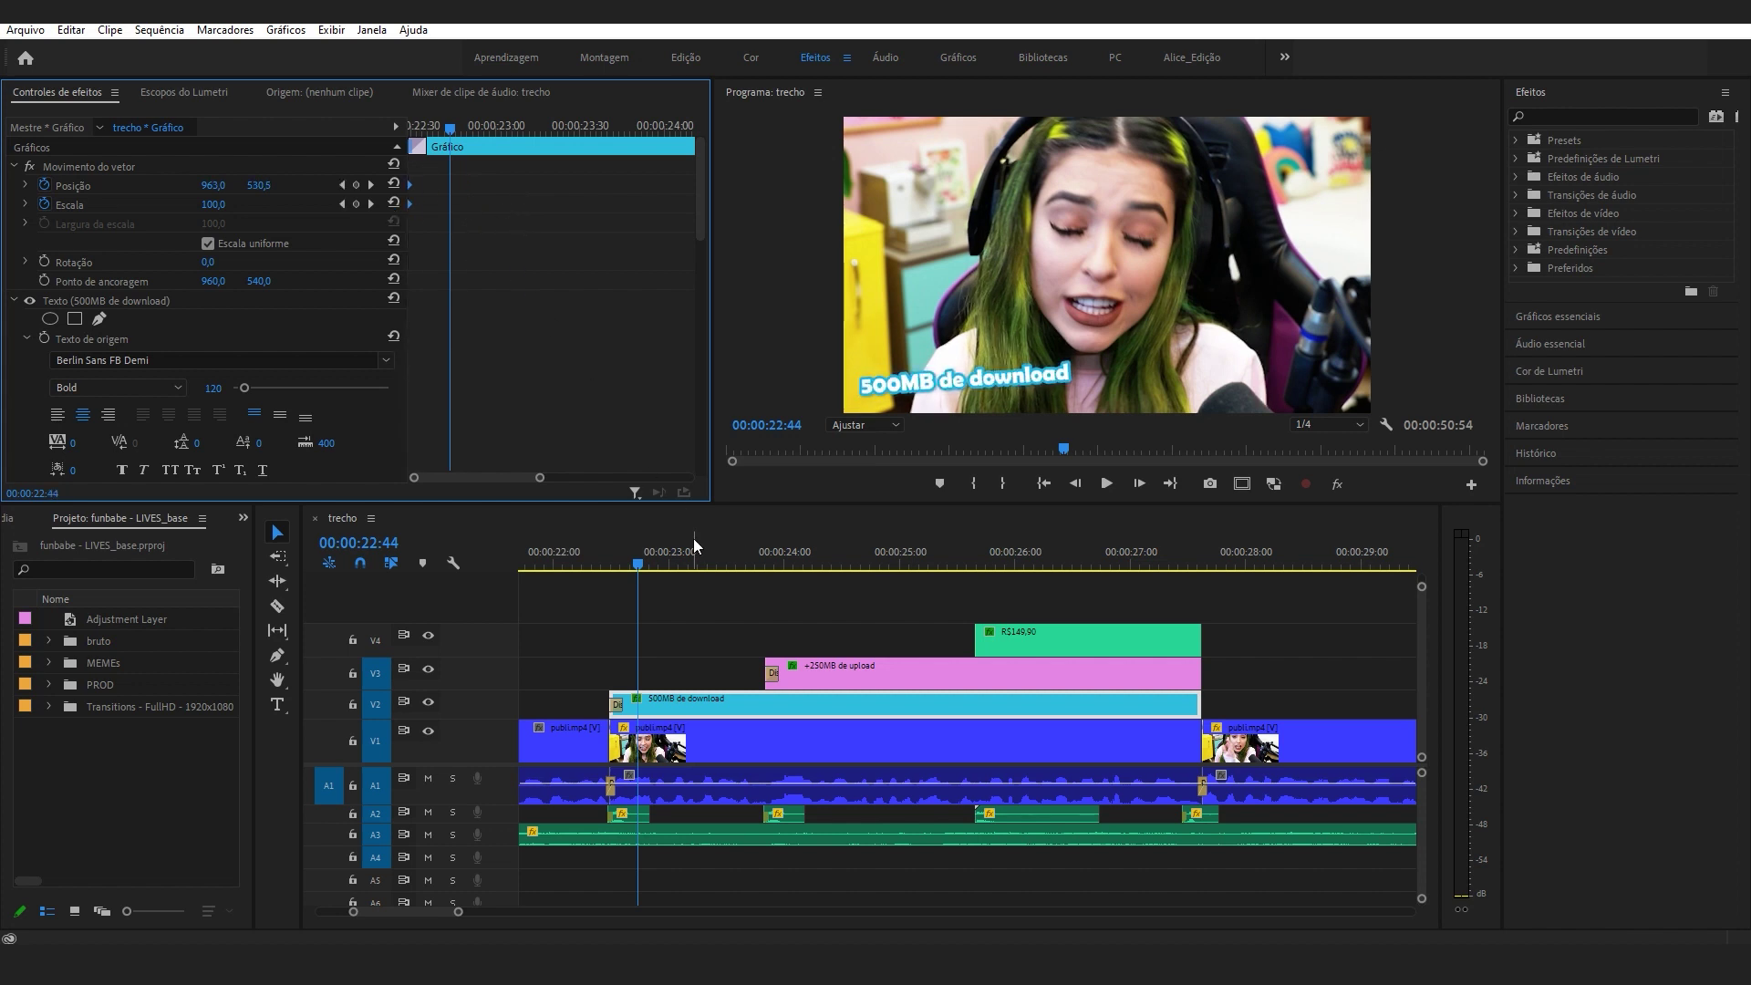
Review the "500MB de download" title's movement through to its closing Position and Scale keyframes at 00:00:27:28.
{"action": "left_click", "coordinate": [672, 565]}
{"action": "left_click_drag", "start_coordinate": [671, 565], "coordinate": [734, 567]}
{"action": "left_click_drag", "start_coordinate": [512, 475], "coordinate": [685, 491]}
{"action": "left_click_drag", "start_coordinate": [649, 129], "coordinate": [672, 206]}
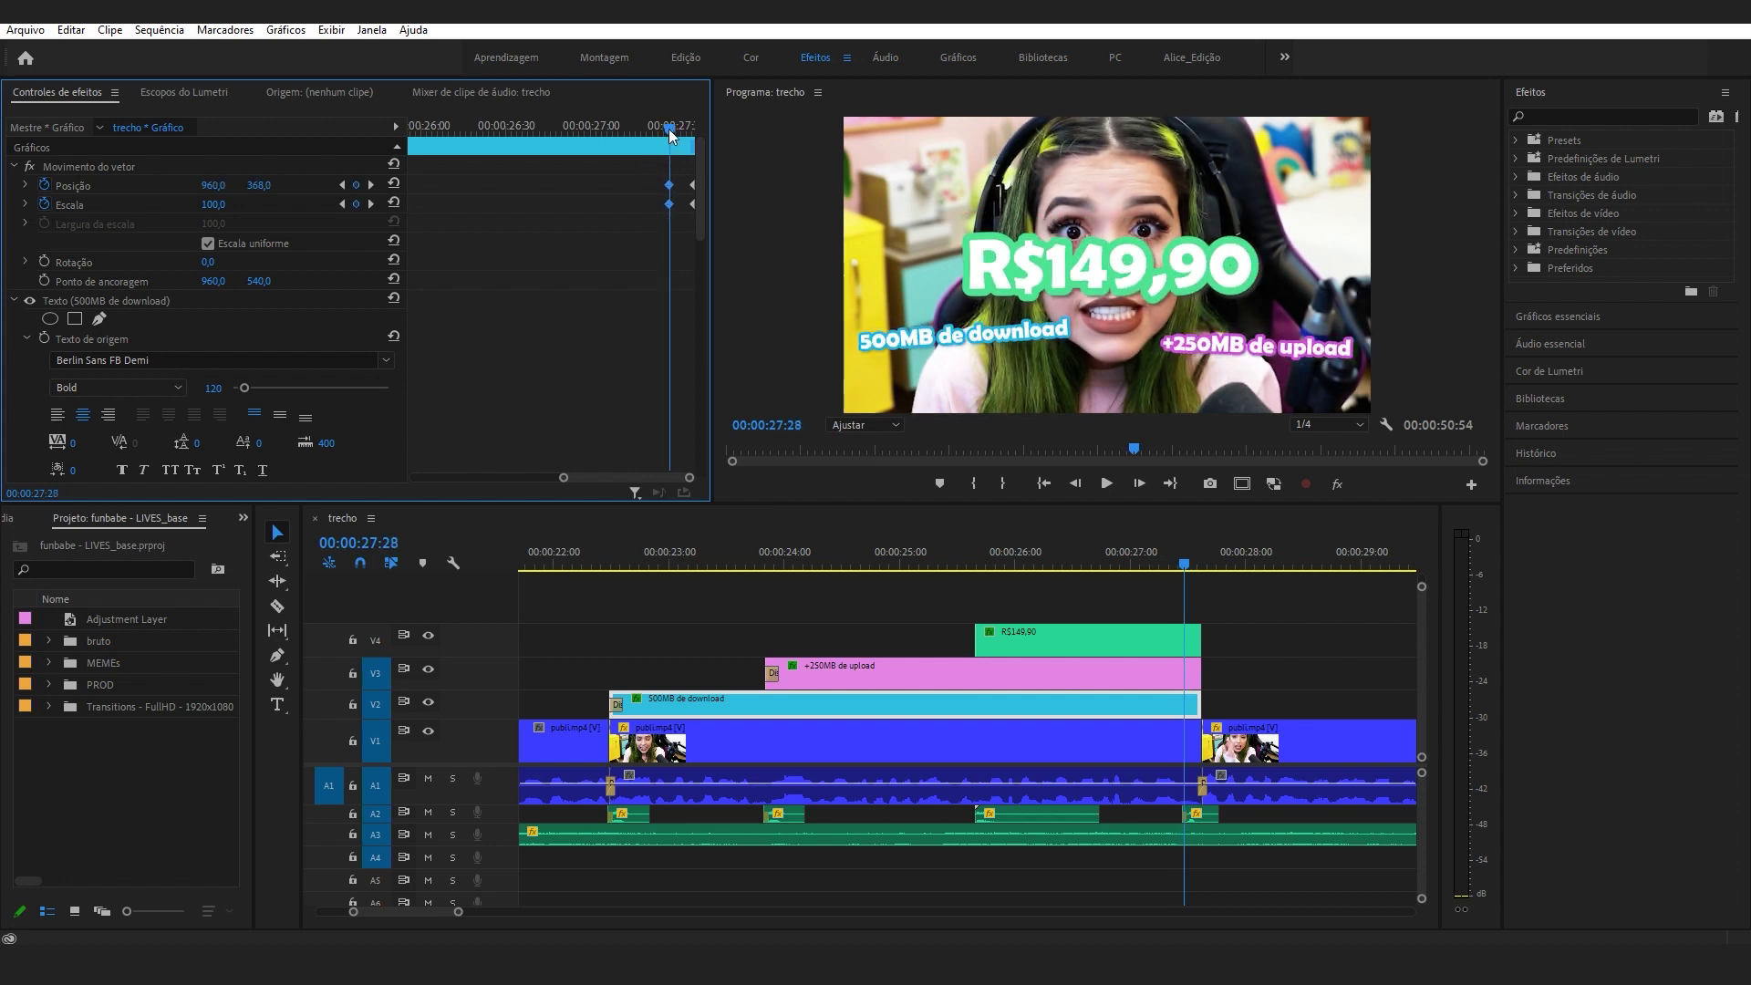
{"action": "left_click_drag", "start_coordinate": [666, 135], "coordinate": [573, 131]}
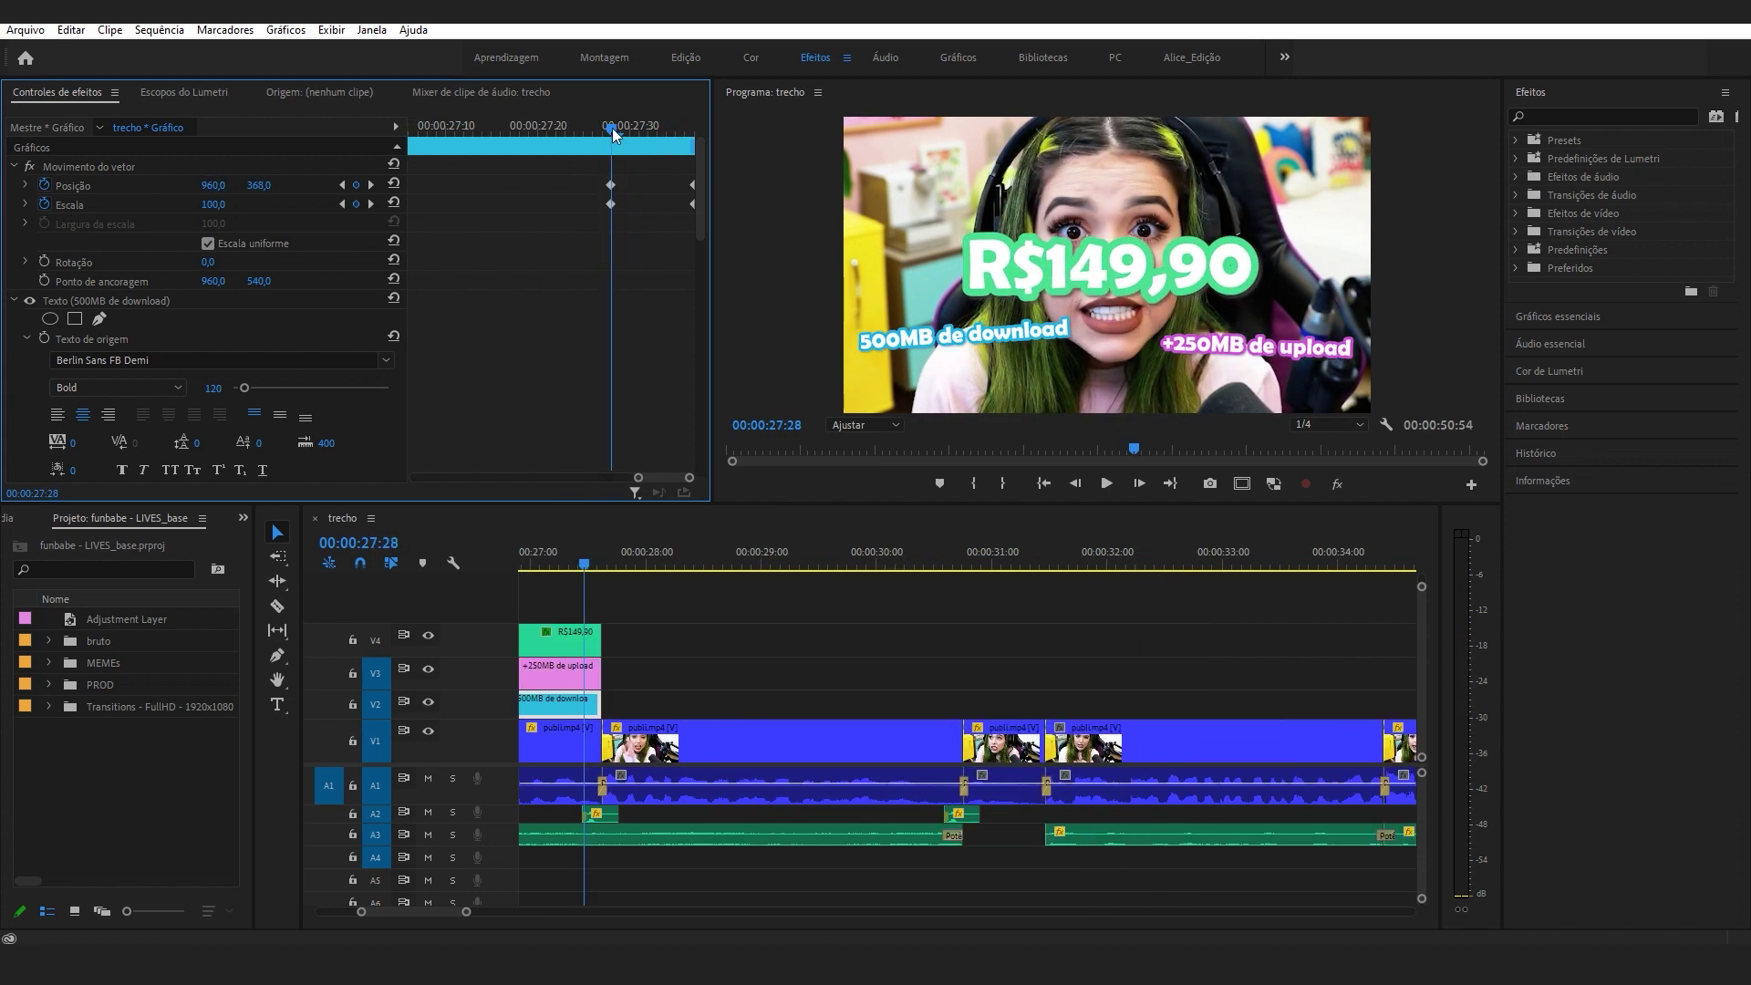
Examine the "500MB de download" title's exit movement frame by frame around 00:00:27:28.
{"action": "left_click_drag", "start_coordinate": [615, 128], "coordinate": [629, 129]}
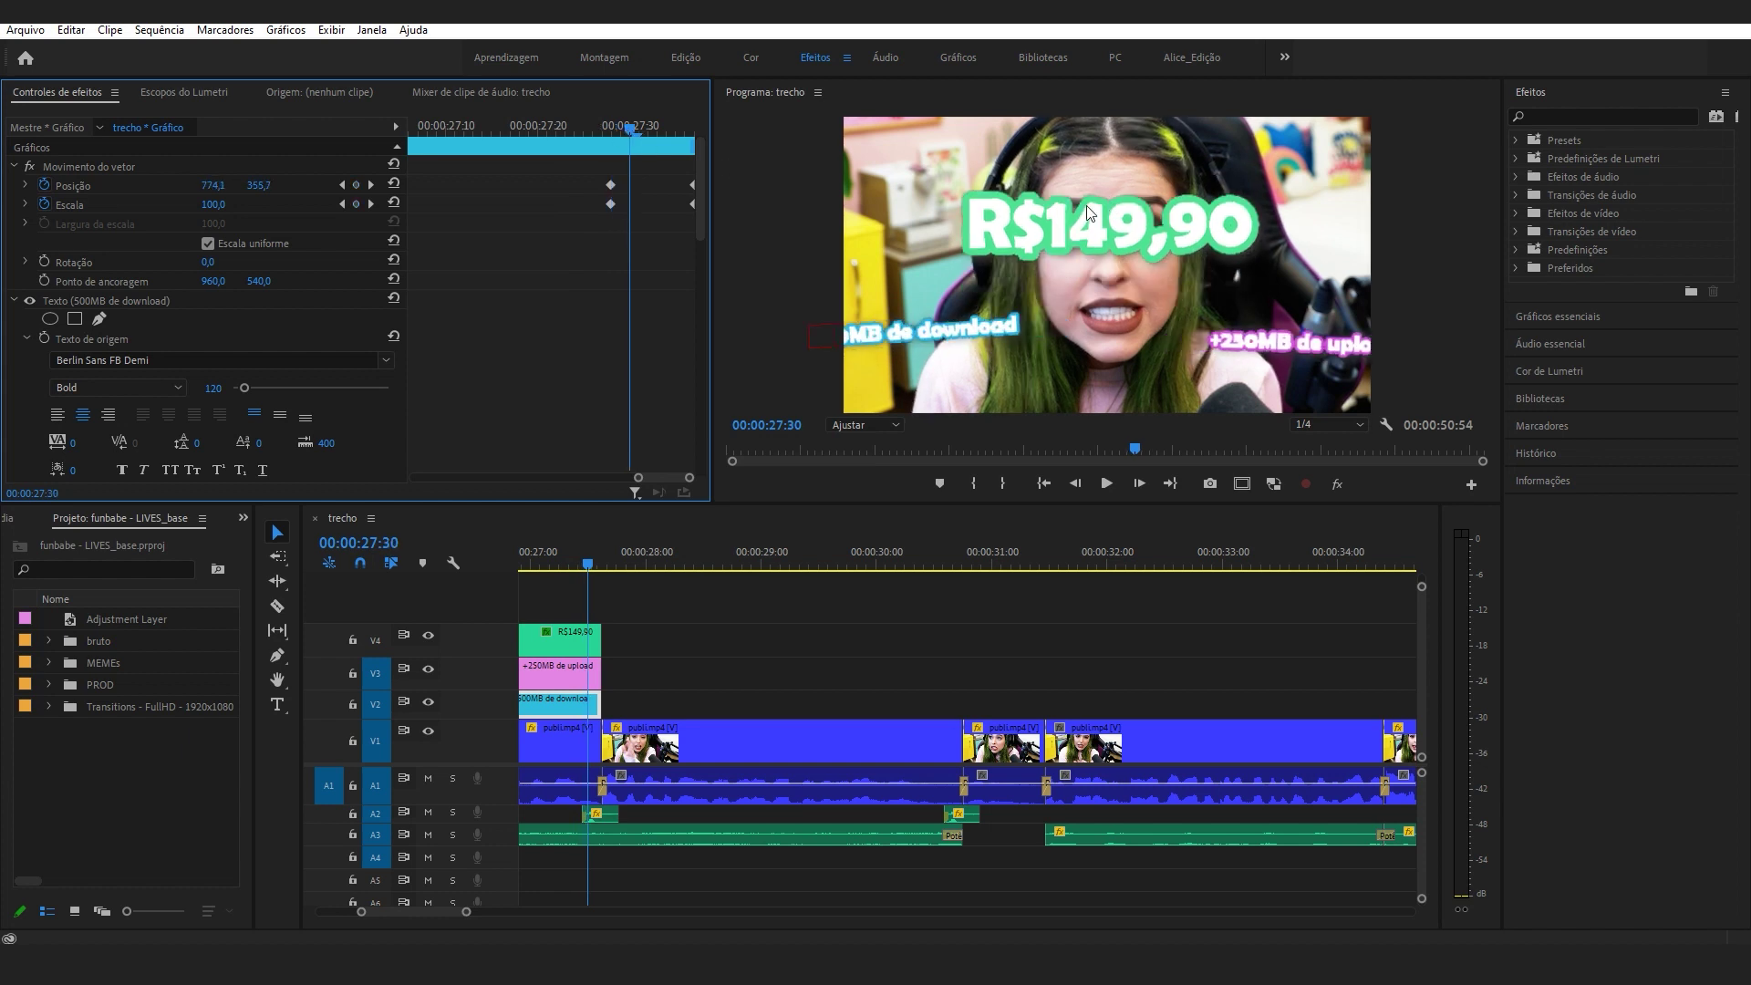
{"action": "key", "text": "Right"}
{"action": "key", "text": "Right"}
{"action": "key", "text": "Right"}
{"action": "key", "text": "Right"}
{"action": "key", "text": "Right"}
{"action": "key", "text": "Right"}
{"action": "key", "text": "Left"}
{"action": "key", "text": "Left"}
{"action": "key", "text": "Left"}
{"action": "key", "text": "Left"}
{"action": "key", "text": "Left"}
{"action": "key", "text": "Left"}
{"action": "key", "text": "Left"}
{"action": "key", "text": "Left"}
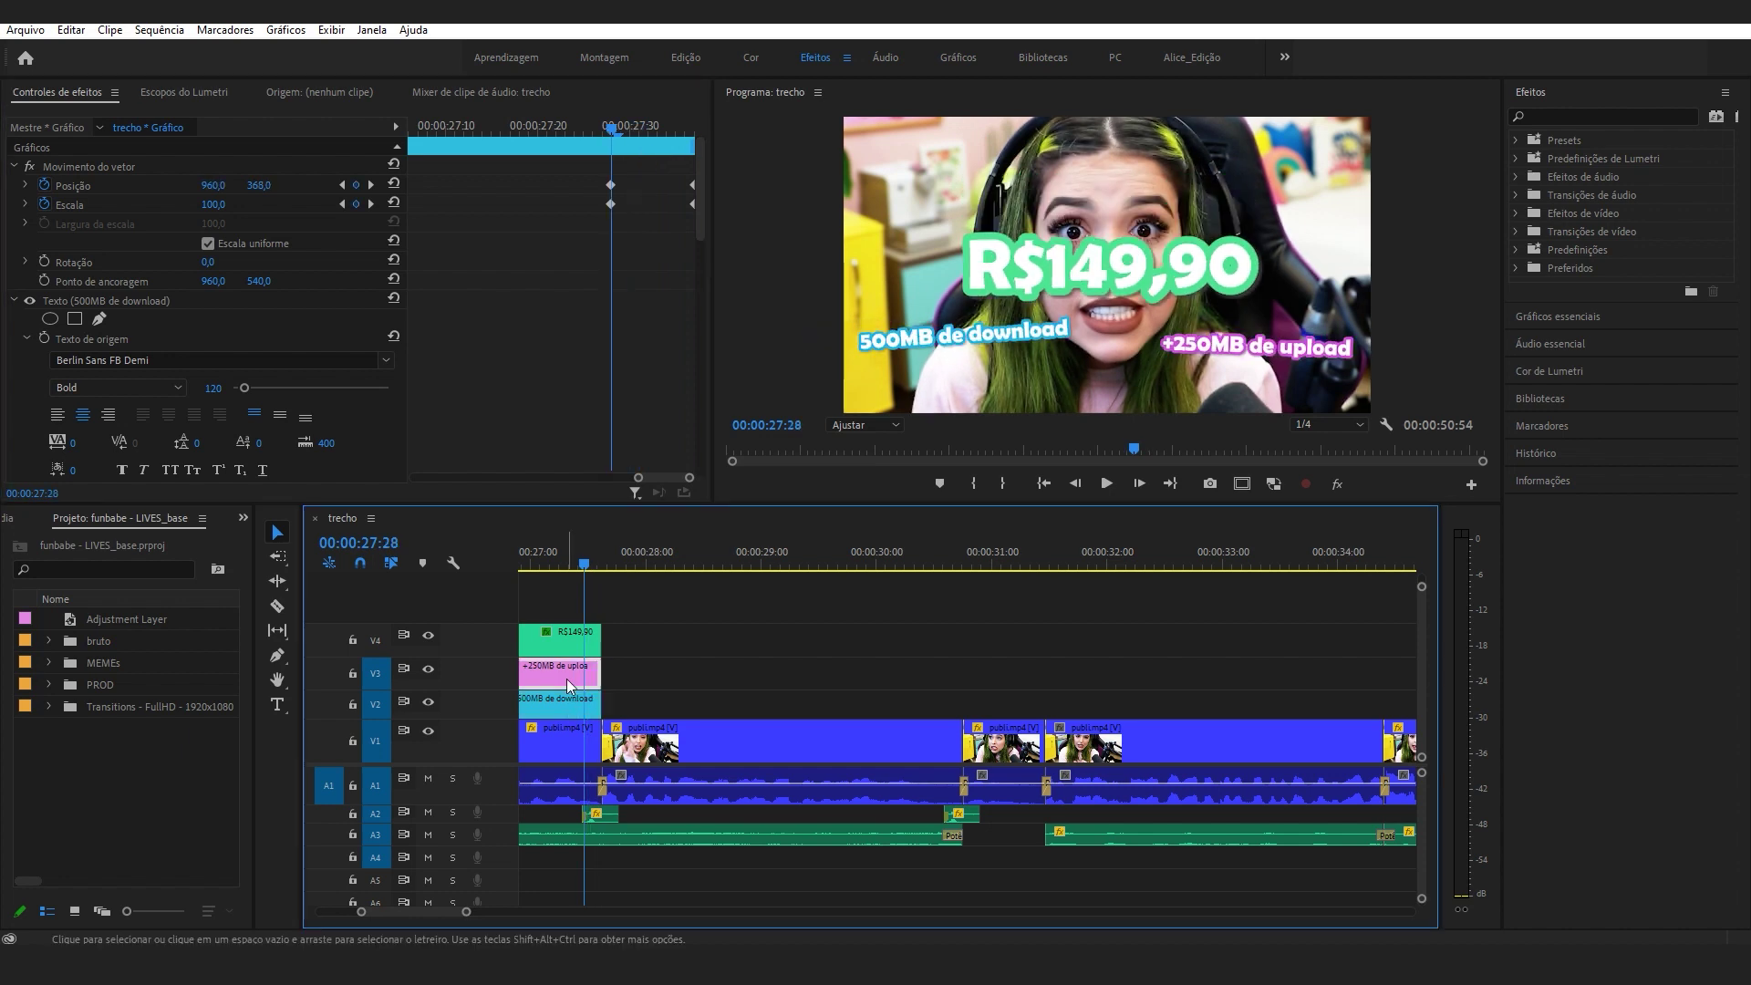
Inspect the opening and closing Position and Scale keyframes of the "+250MB de upload" title.
{"action": "left_click", "coordinate": [568, 679]}
{"action": "scroll", "coordinate": [456, 912], "scroll_direction": "up", "scroll_amount": 5}
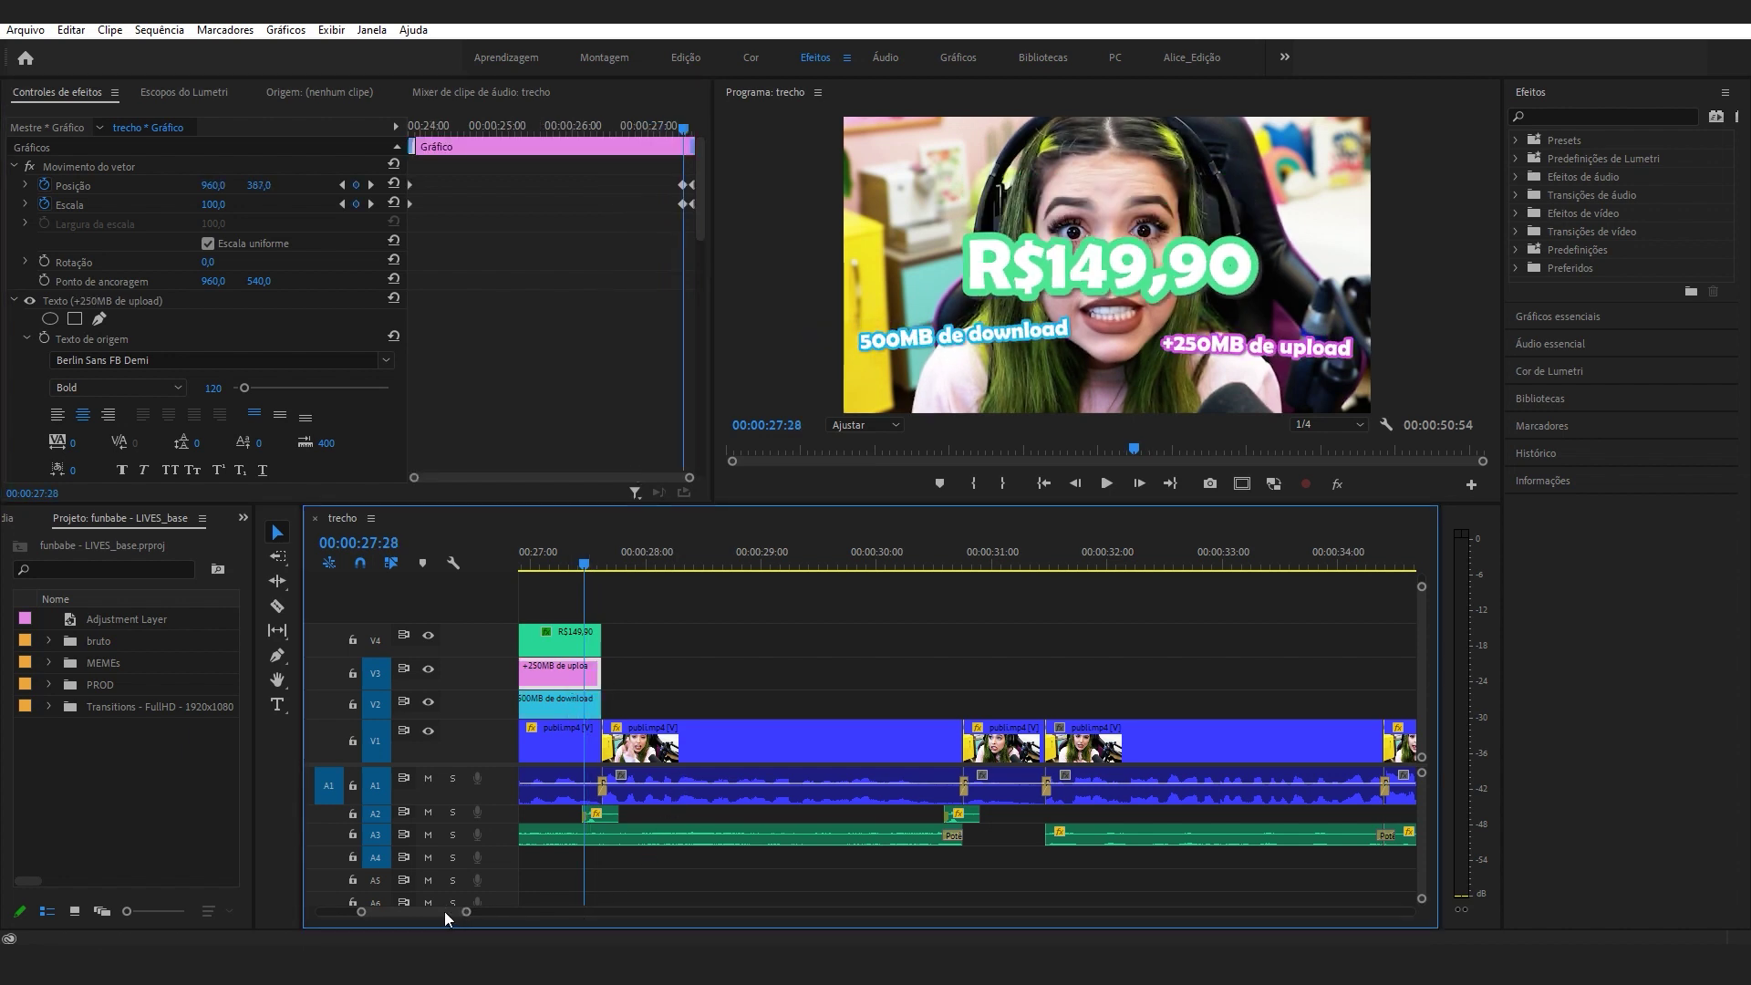
{"action": "left_click_drag", "start_coordinate": [717, 568], "coordinate": [914, 565]}
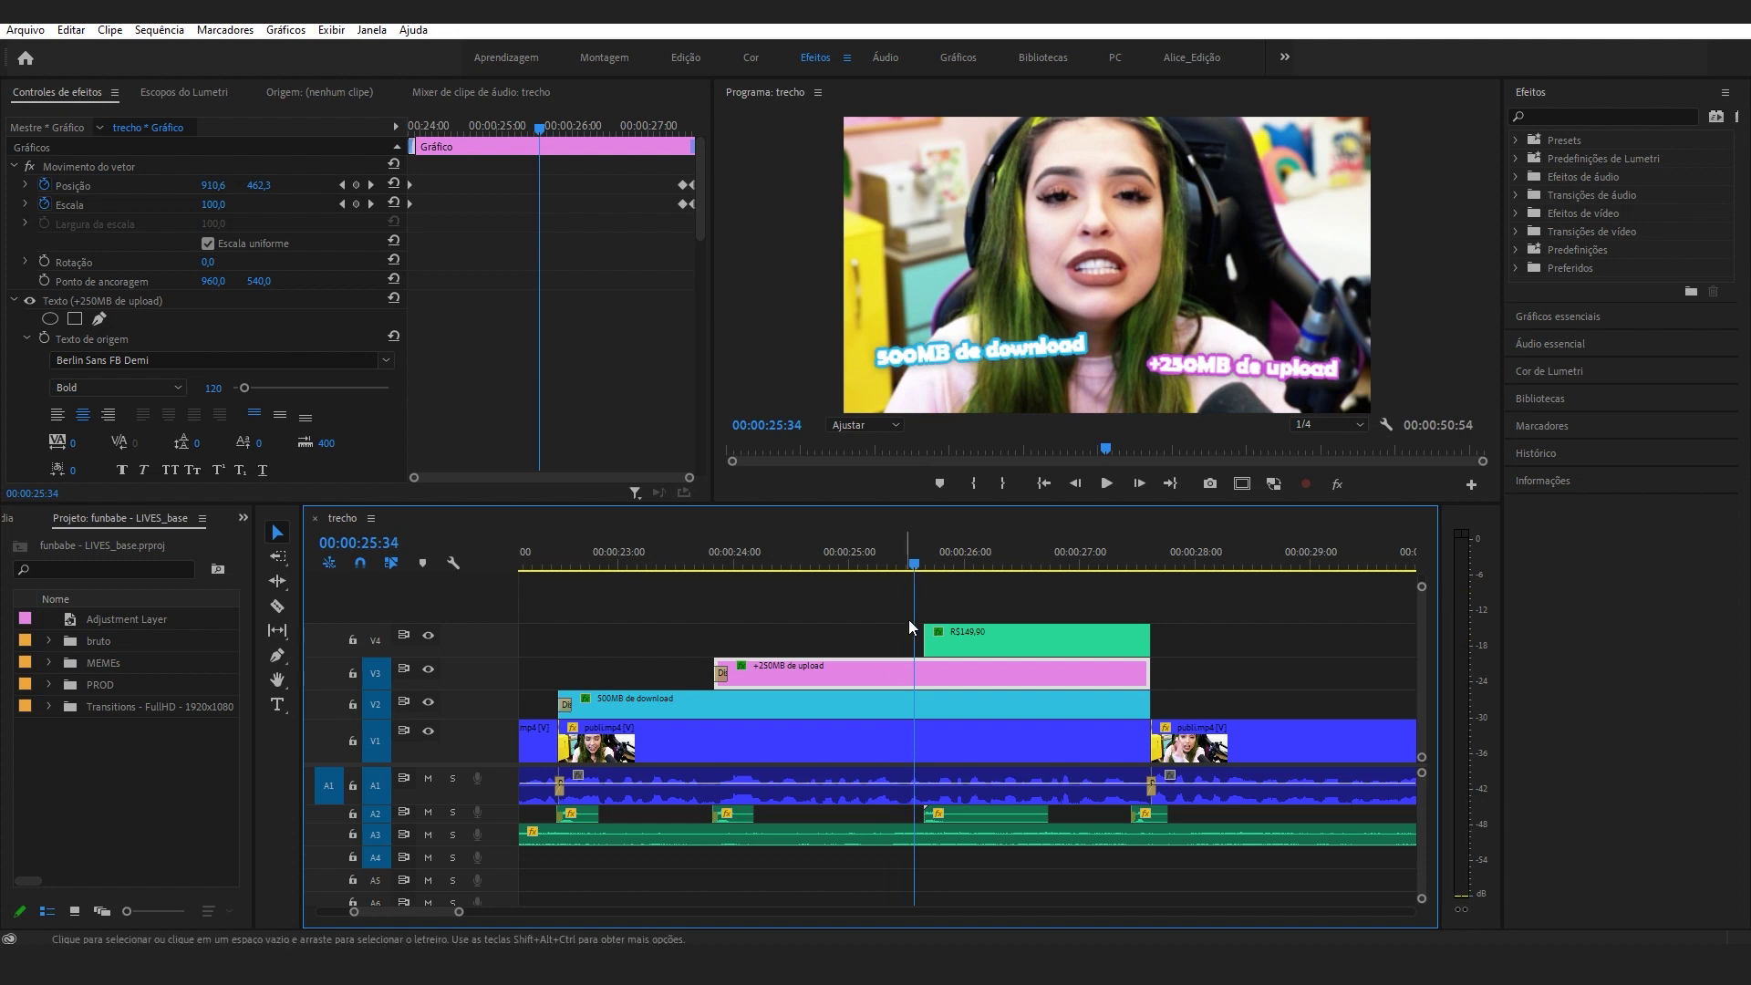
{"action": "left_click", "coordinate": [423, 179]}
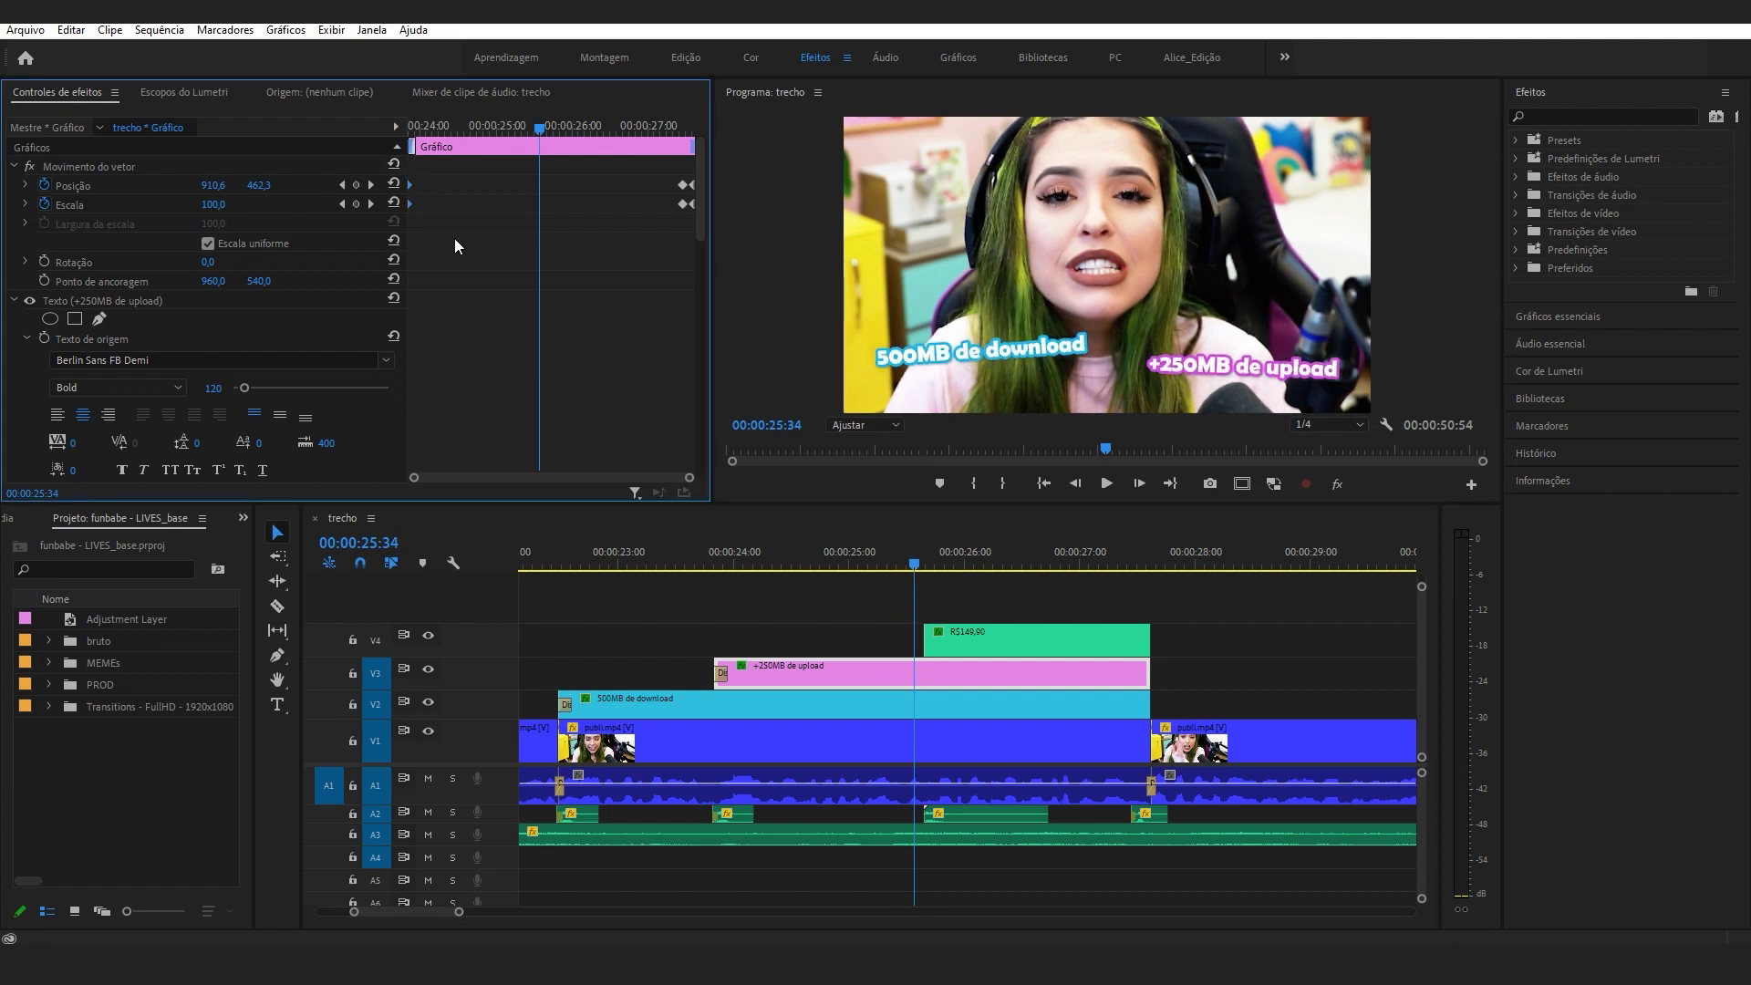
{"action": "left_click_drag", "start_coordinate": [666, 166], "coordinate": [693, 213]}
{"action": "left_click", "coordinate": [684, 128]}
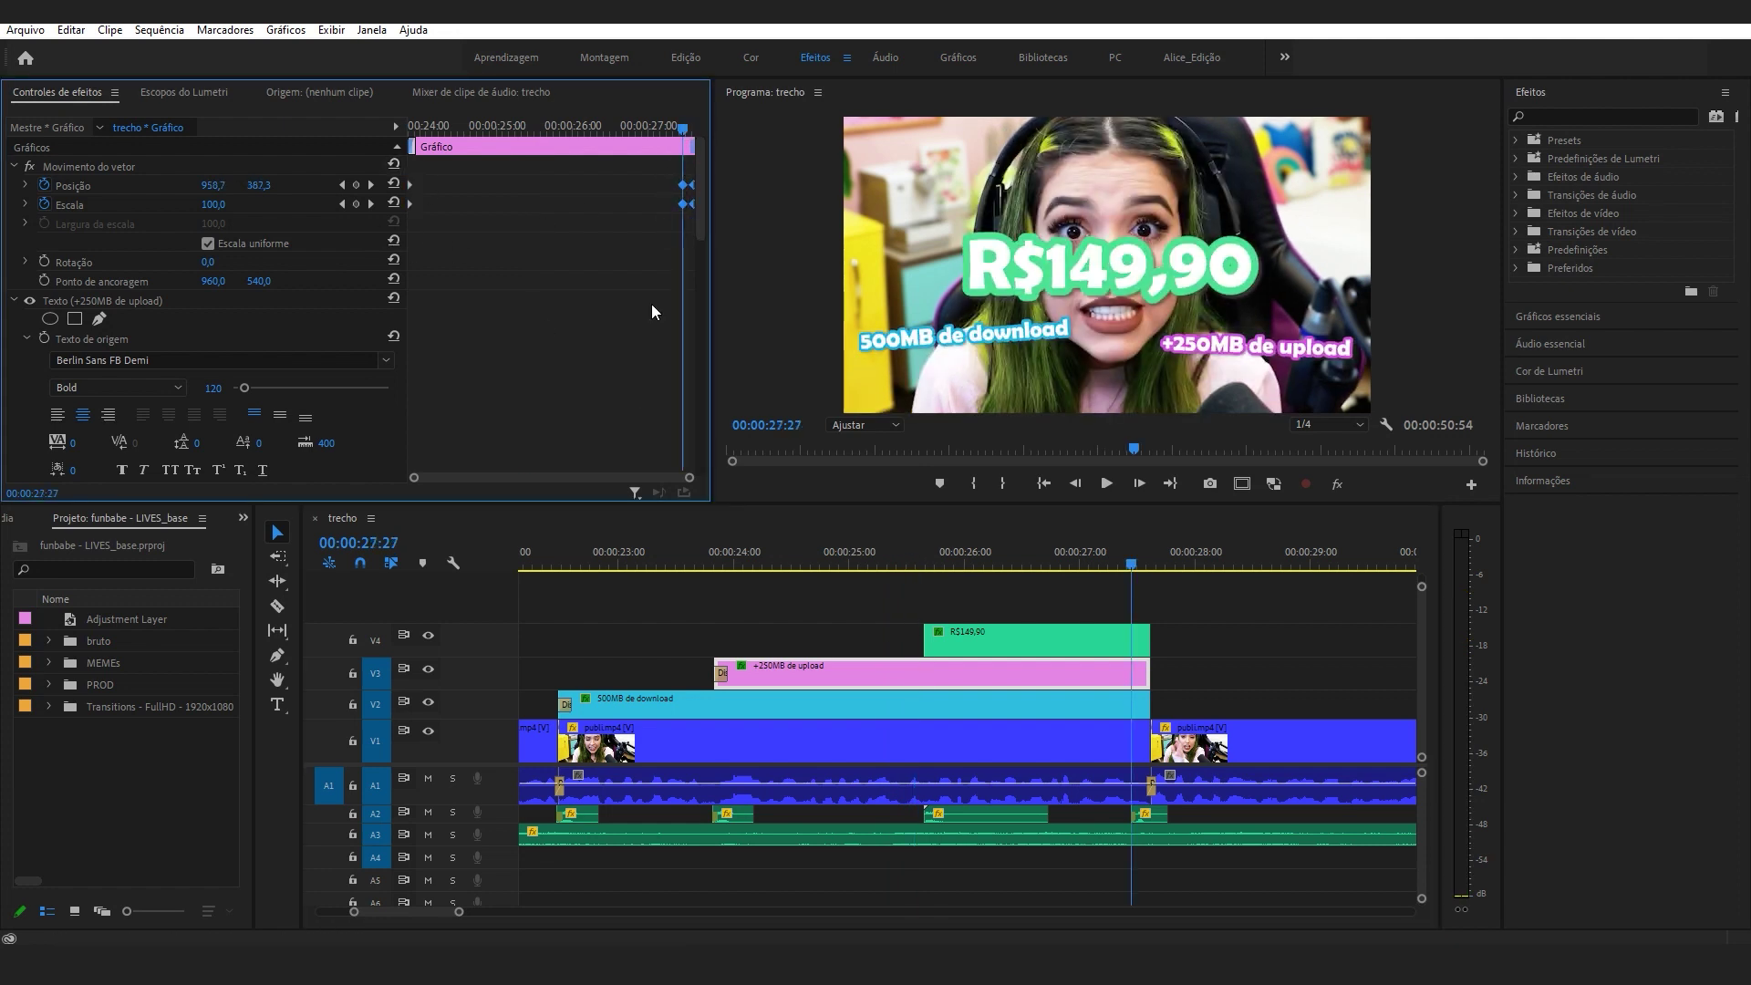
Examine the "+250MB de upload" title's exit movement frame by frame up to the clip's end.
{"action": "left_click_drag", "start_coordinate": [415, 478], "coordinate": [650, 477]}
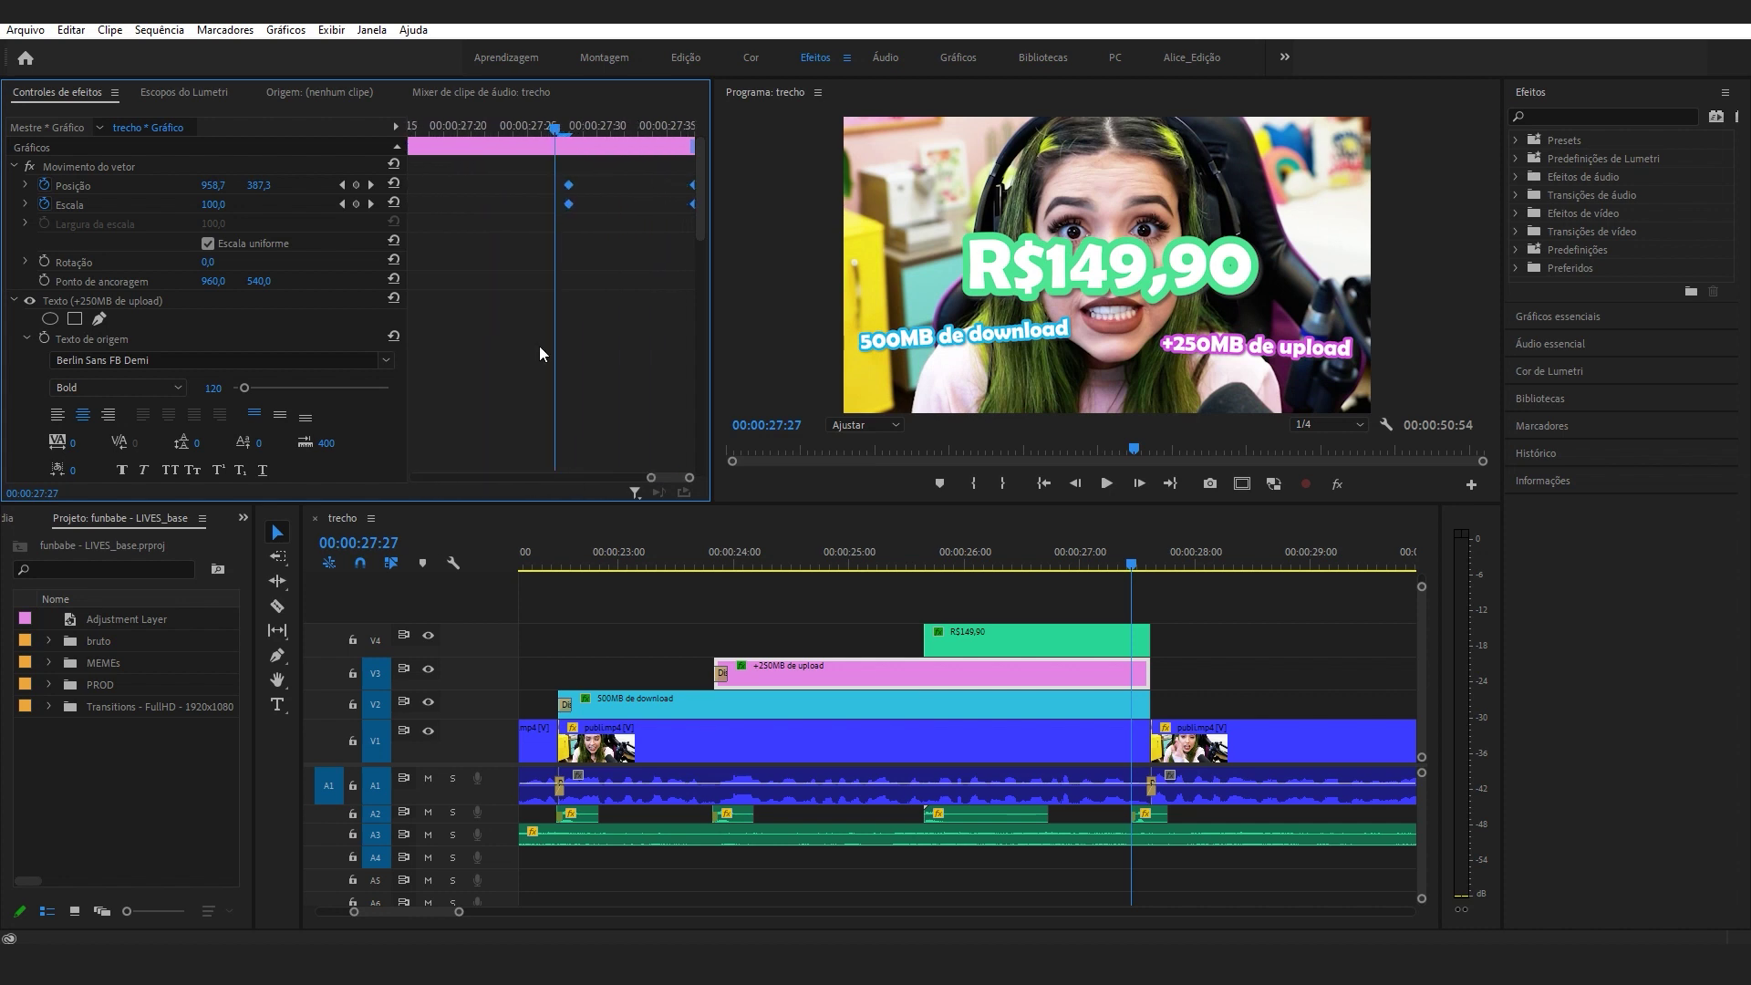
{"action": "left_click_drag", "start_coordinate": [570, 125], "coordinate": [593, 128]}
{"action": "key", "text": "Right"}
{"action": "key", "text": "Right"}
{"action": "key", "text": "Right"}
{"action": "key", "text": "Right"}
{"action": "key", "text": "Right"}
{"action": "key", "text": "Right"}
{"action": "key", "text": "Right"}
{"action": "key", "text": "Right"}
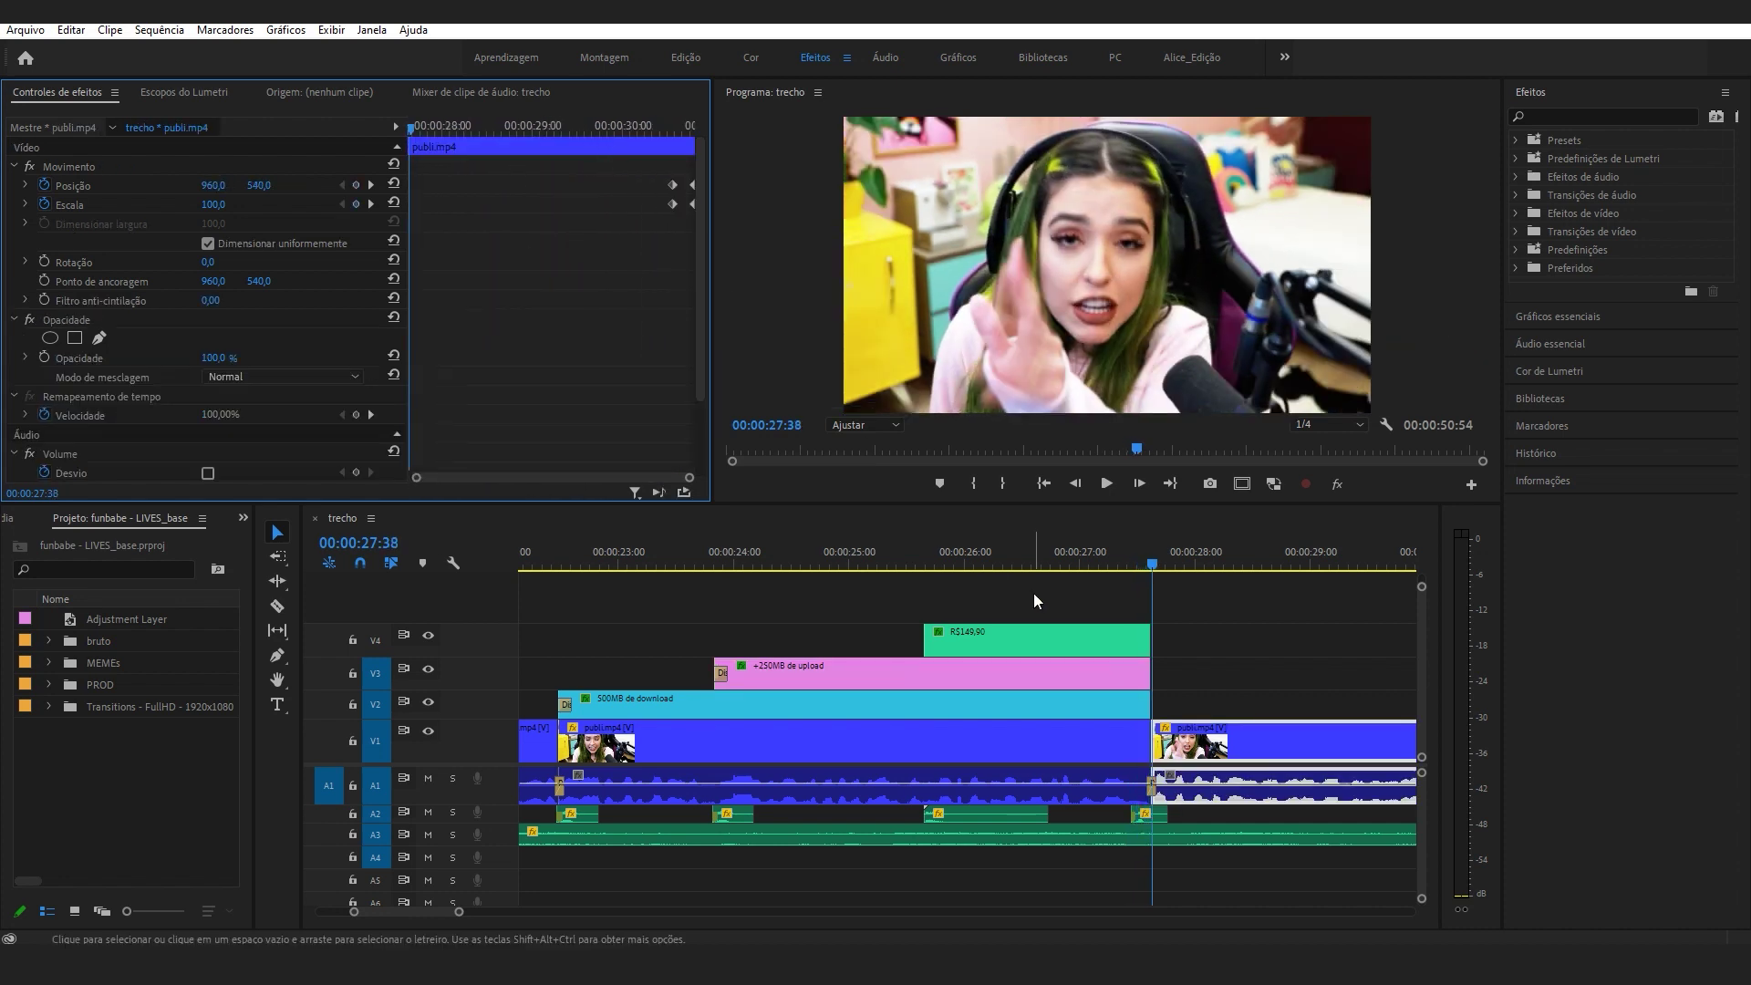
Inspect the entrance of the "R$149,90" title and the Position and Scale keyframes near its end.
{"action": "left_click", "coordinate": [954, 556]}
{"action": "left_click", "coordinate": [999, 642]}
{"action": "left_click", "coordinate": [944, 560]}
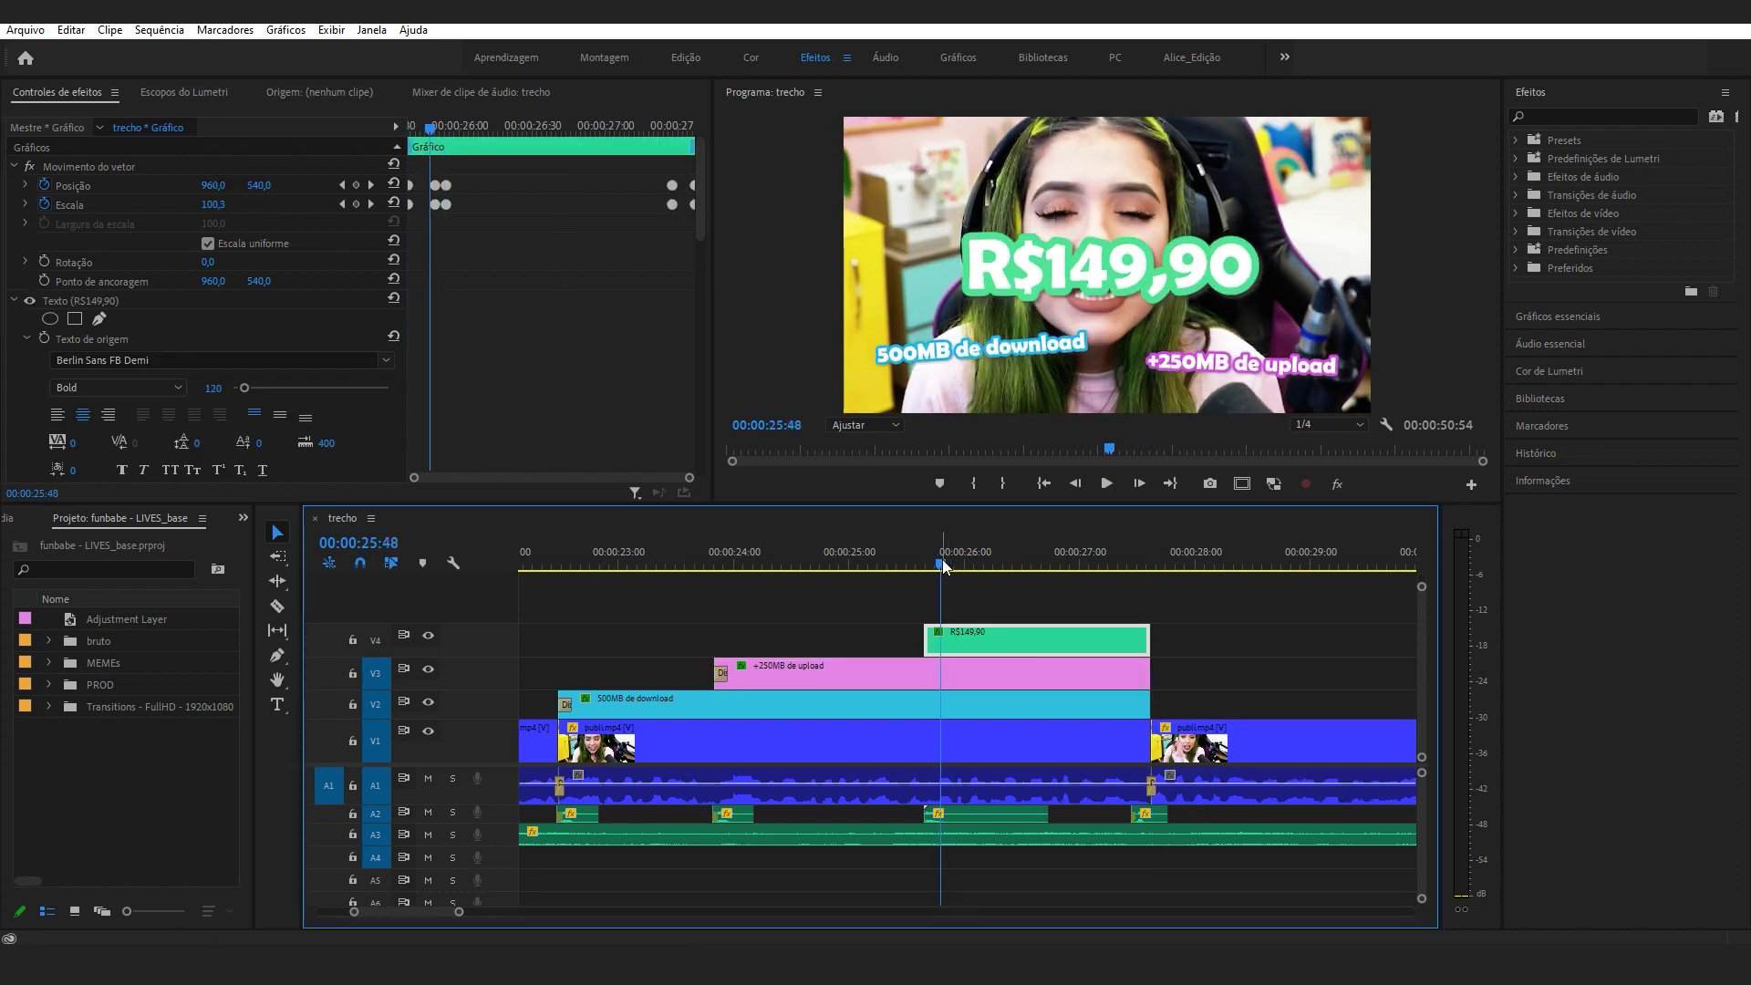
{"action": "mouse_move", "coordinate": [943, 560]}
{"action": "left_mouse_down"}
{"action": "mouse_move", "coordinate": [927, 564]}
{"action": "mouse_move", "coordinate": [967, 571]}
{"action": "left_mouse_up"}
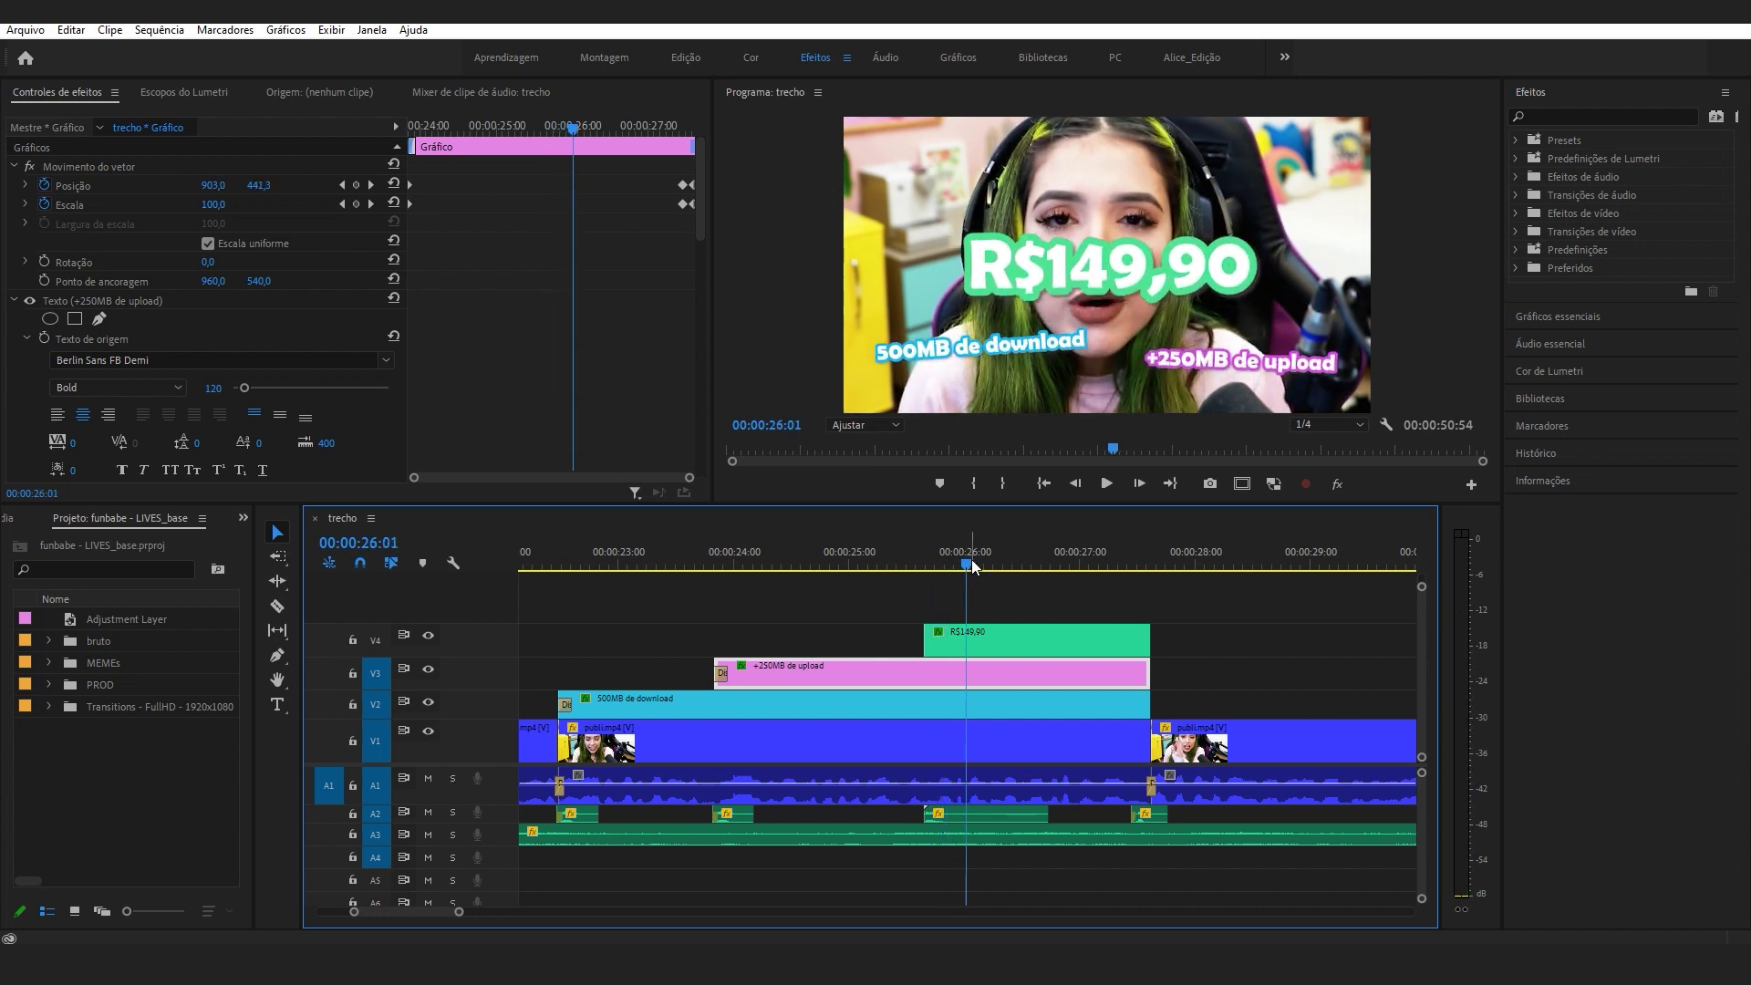
{"action": "key", "text": "Down"}
{"action": "left_click_drag", "start_coordinate": [689, 484], "coordinate": [582, 484]}
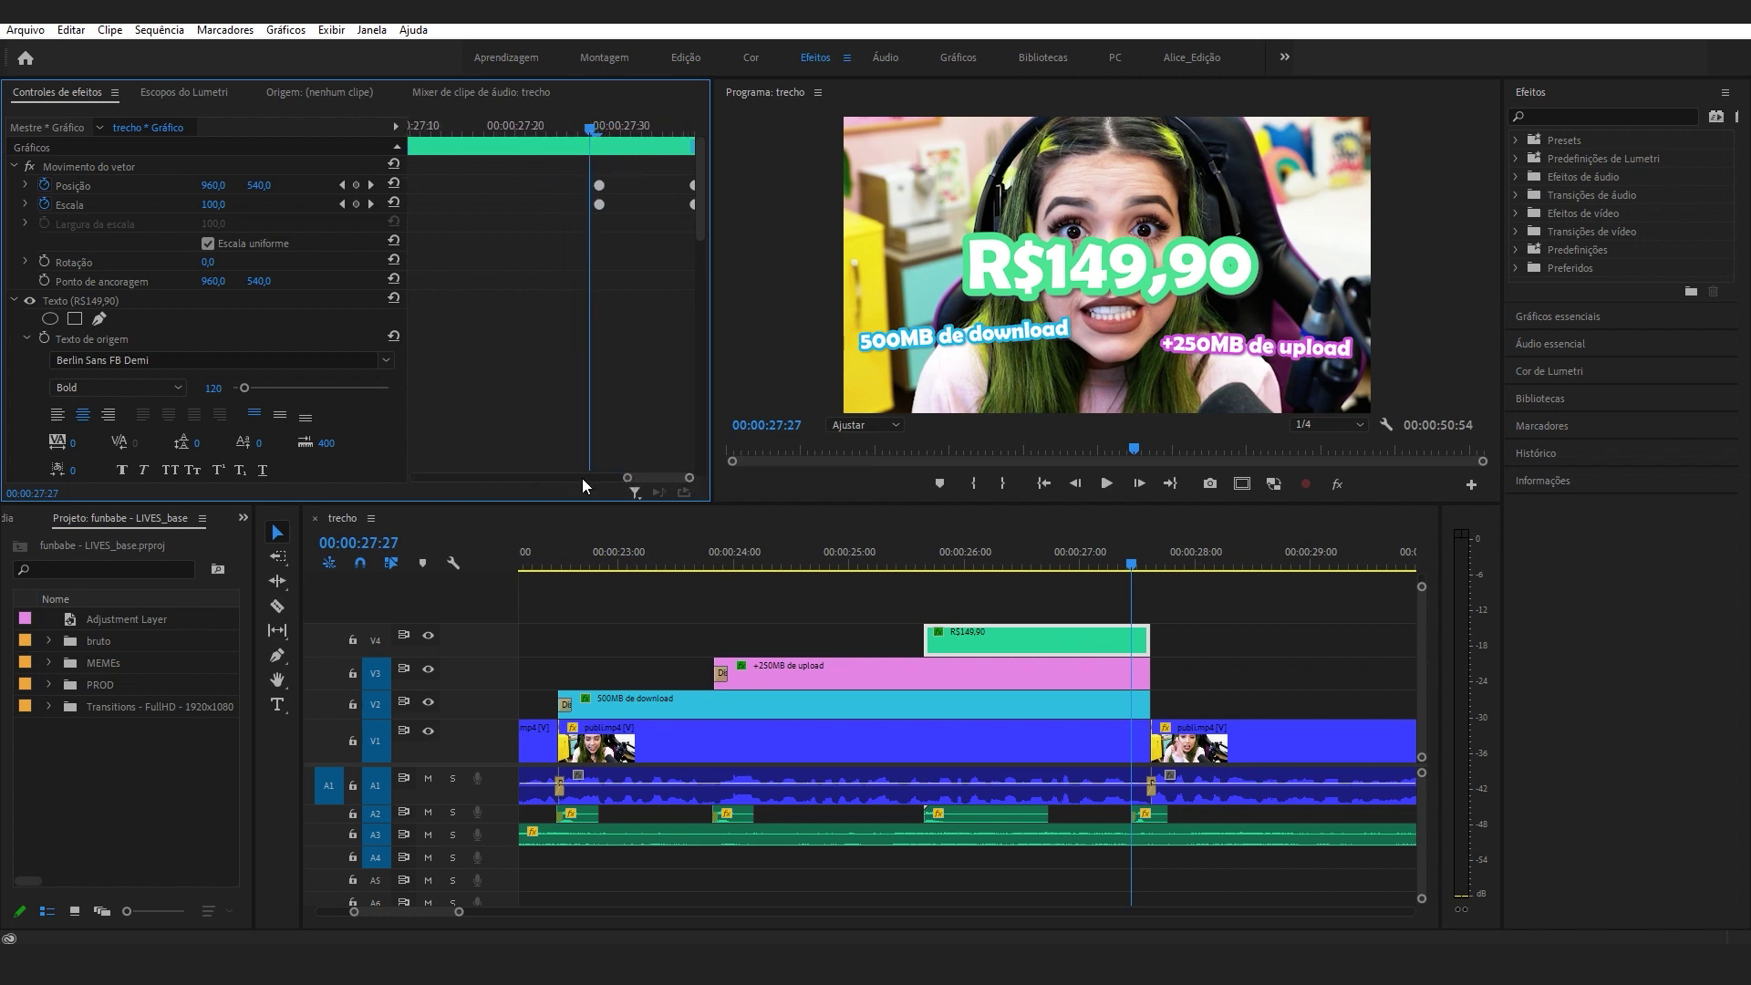
{"action": "left_click", "coordinate": [599, 126]}
Examine the "R$149,90" title's exit frame by frame and check its closing Position and Scale keyframes.
{"action": "key", "text": "Right"}
{"action": "key", "text": "Right"}
{"action": "key", "text": "Right"}
{"action": "key", "text": "Right"}
{"action": "key", "text": "Right"}
{"action": "key", "text": "Right"}
{"action": "key", "text": "Right"}
{"action": "key", "text": "Right"}
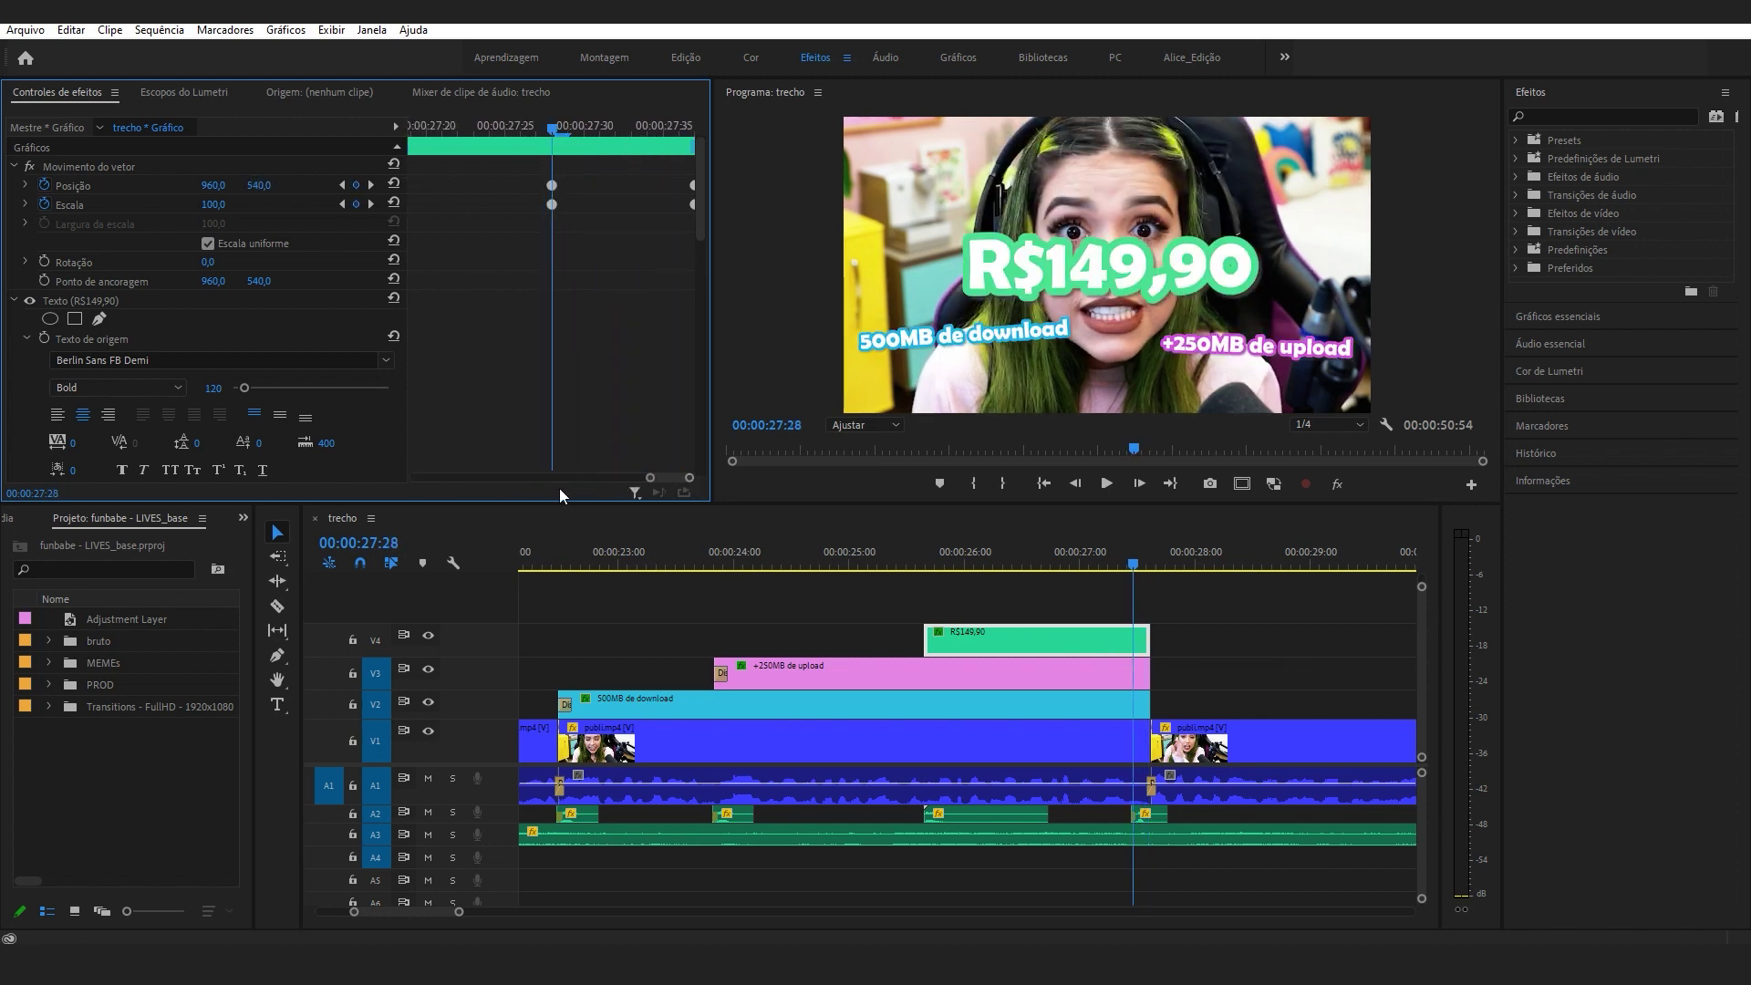
{"action": "left_click_drag", "start_coordinate": [527, 171], "coordinate": [593, 248]}
{"action": "left_click", "coordinate": [991, 682]}
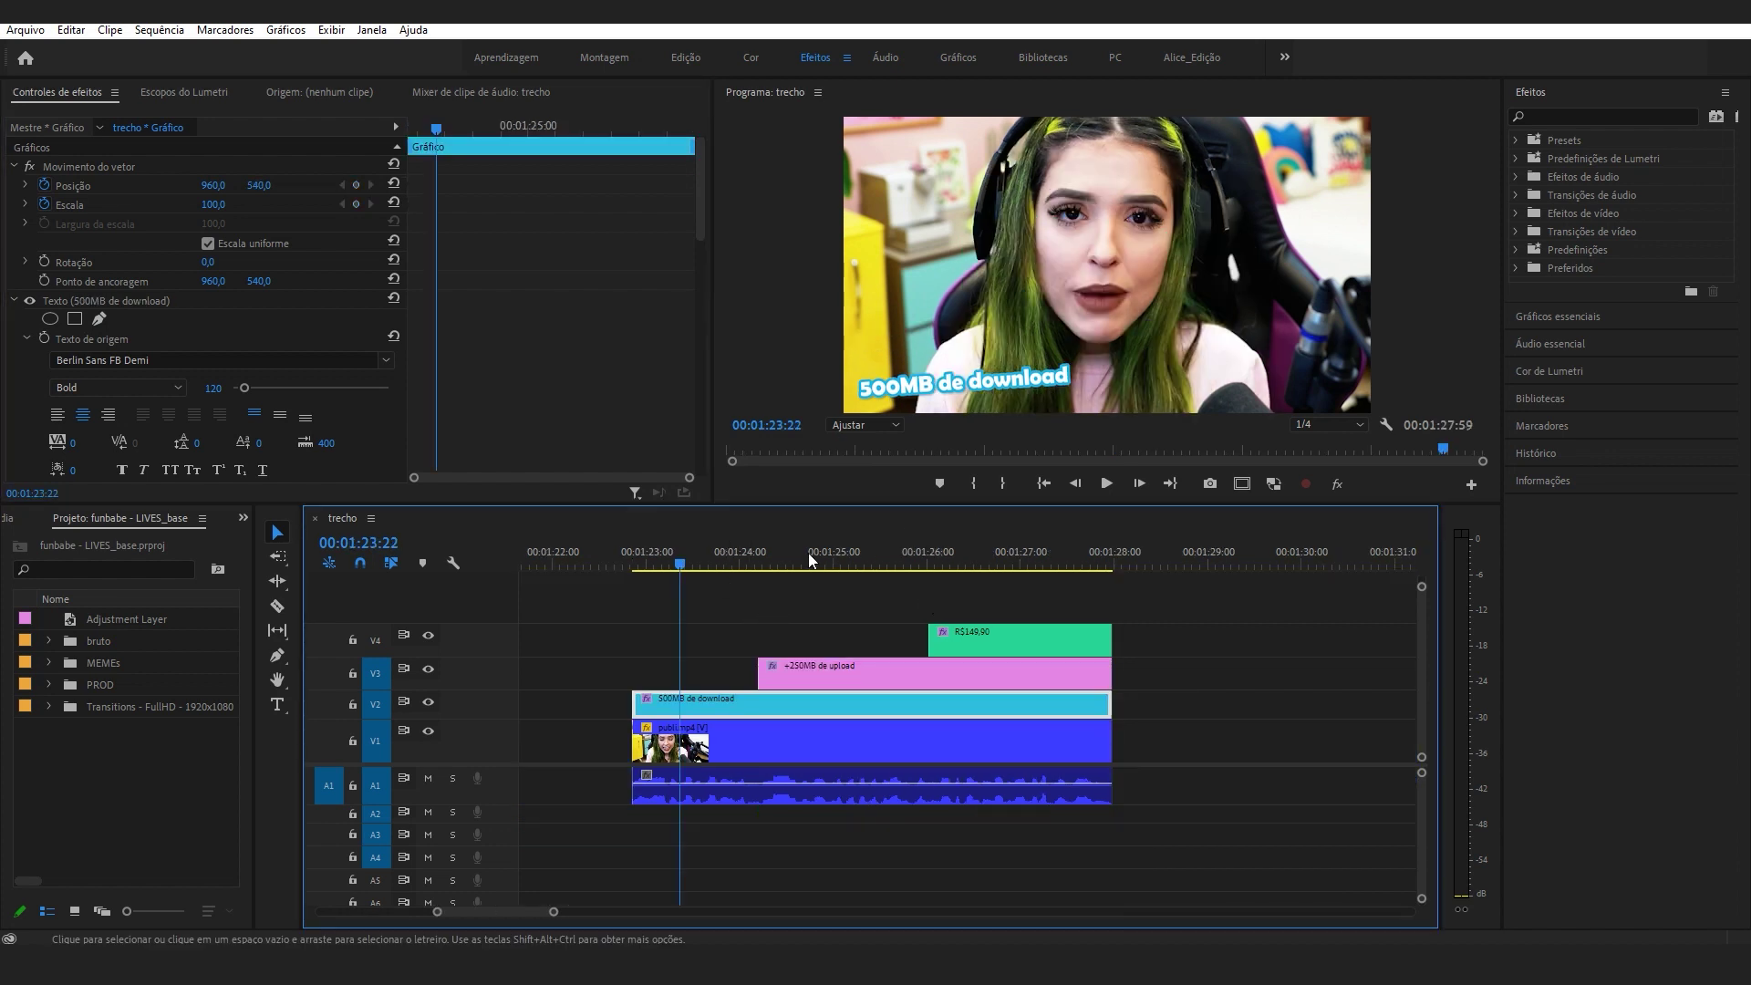
Inspect the "+250MB de upload" and "R$149,90" titles without keyframes at 00:01:24:26 and 00:01:26:47.
{"action": "left_click", "coordinate": [781, 560]}
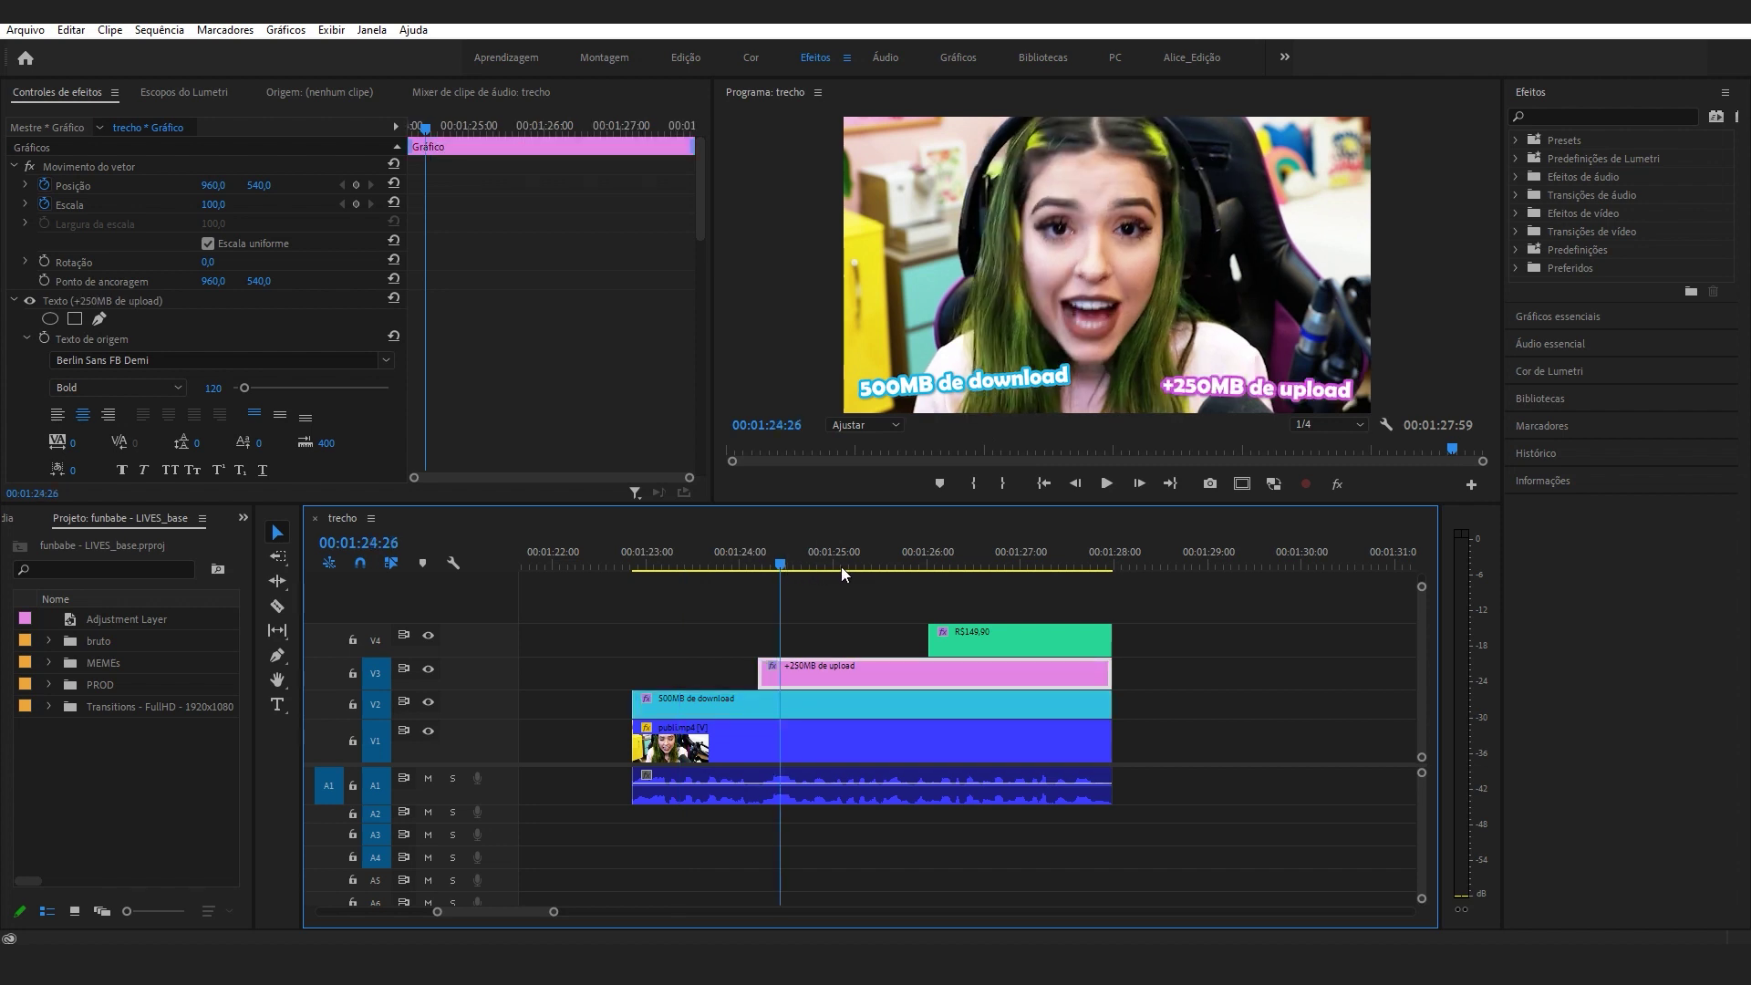
{"action": "left_click", "coordinate": [1001, 560]}
{"action": "left_click", "coordinate": [972, 631]}
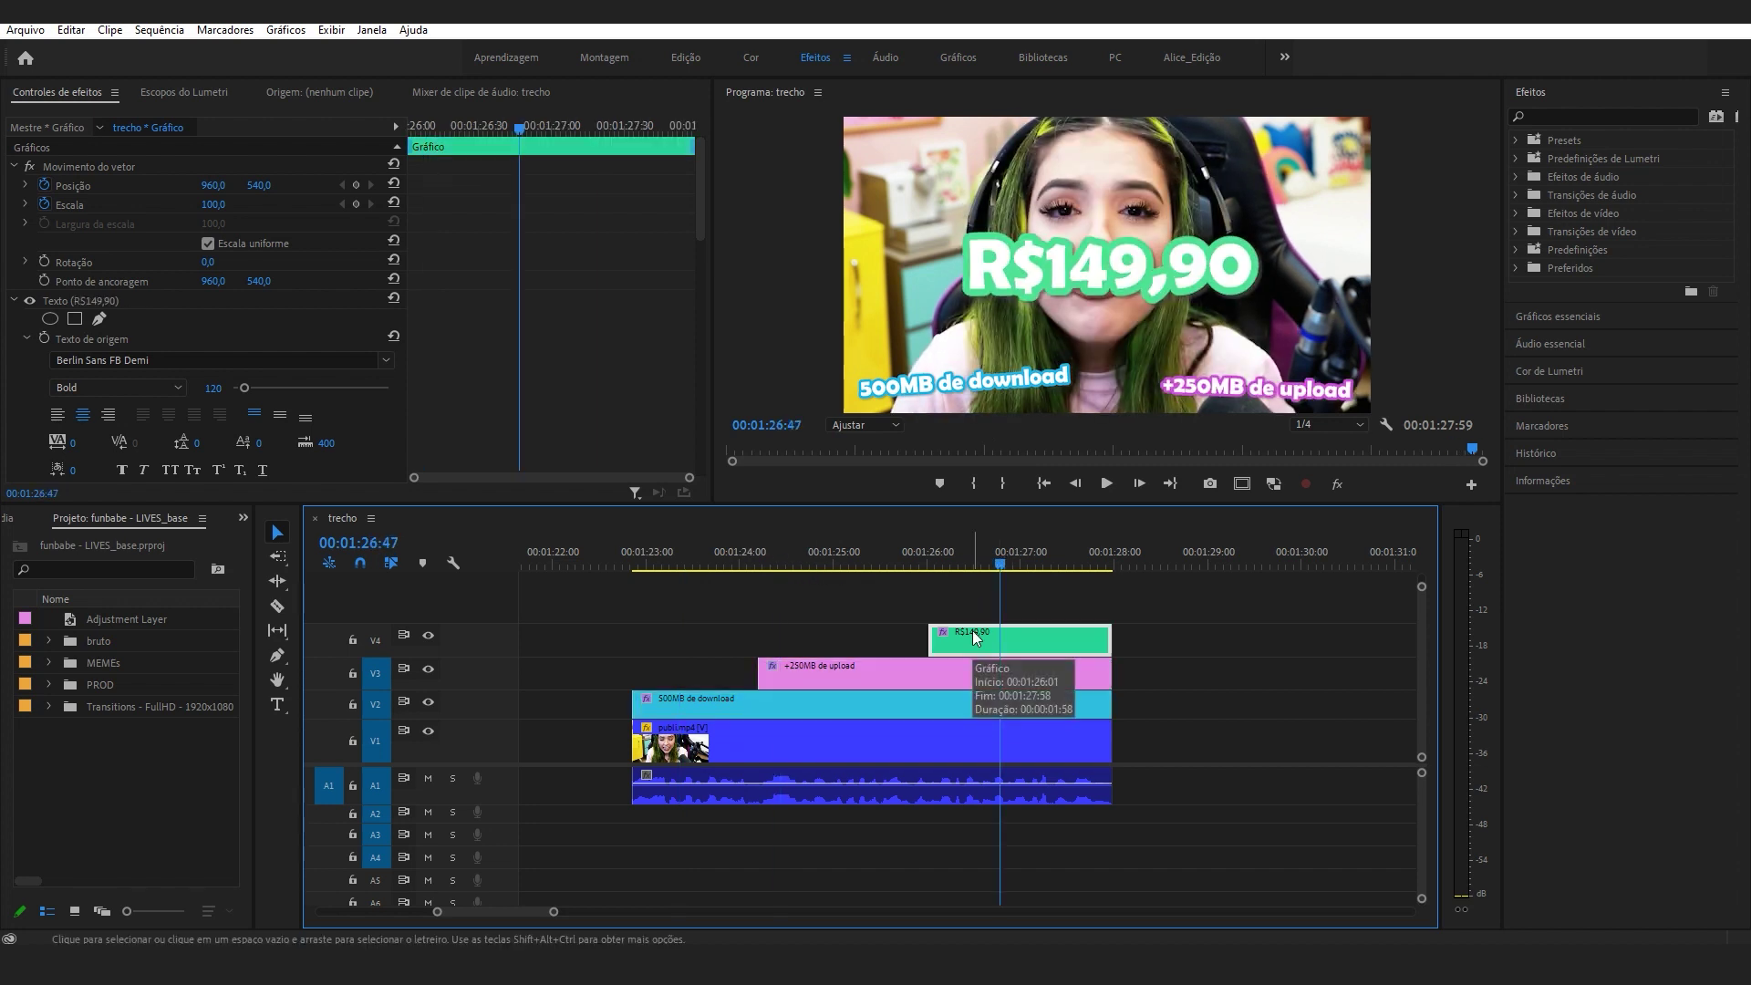
{"action": "left_click", "coordinate": [1146, 659]}
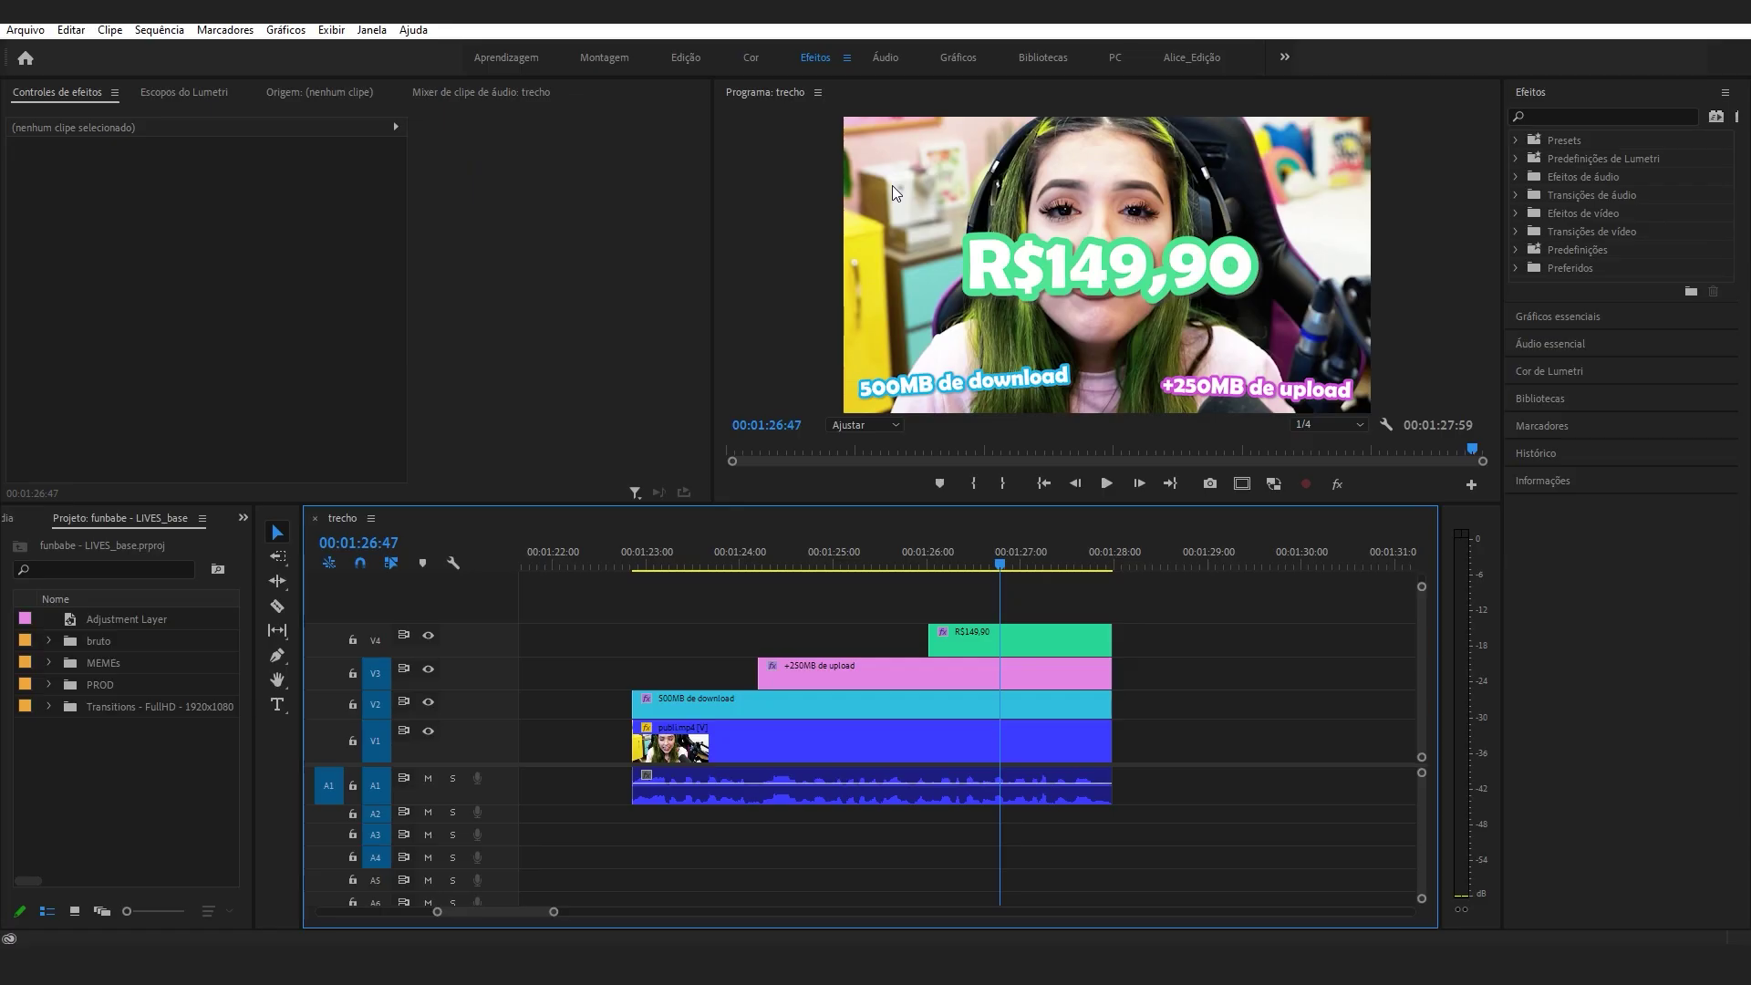
Add a text title with a sample first name in the upper left of the frame at 00:01:26:47.
{"action": "key", "text": "d"}
{"action": "left_click", "coordinate": [896, 173]}
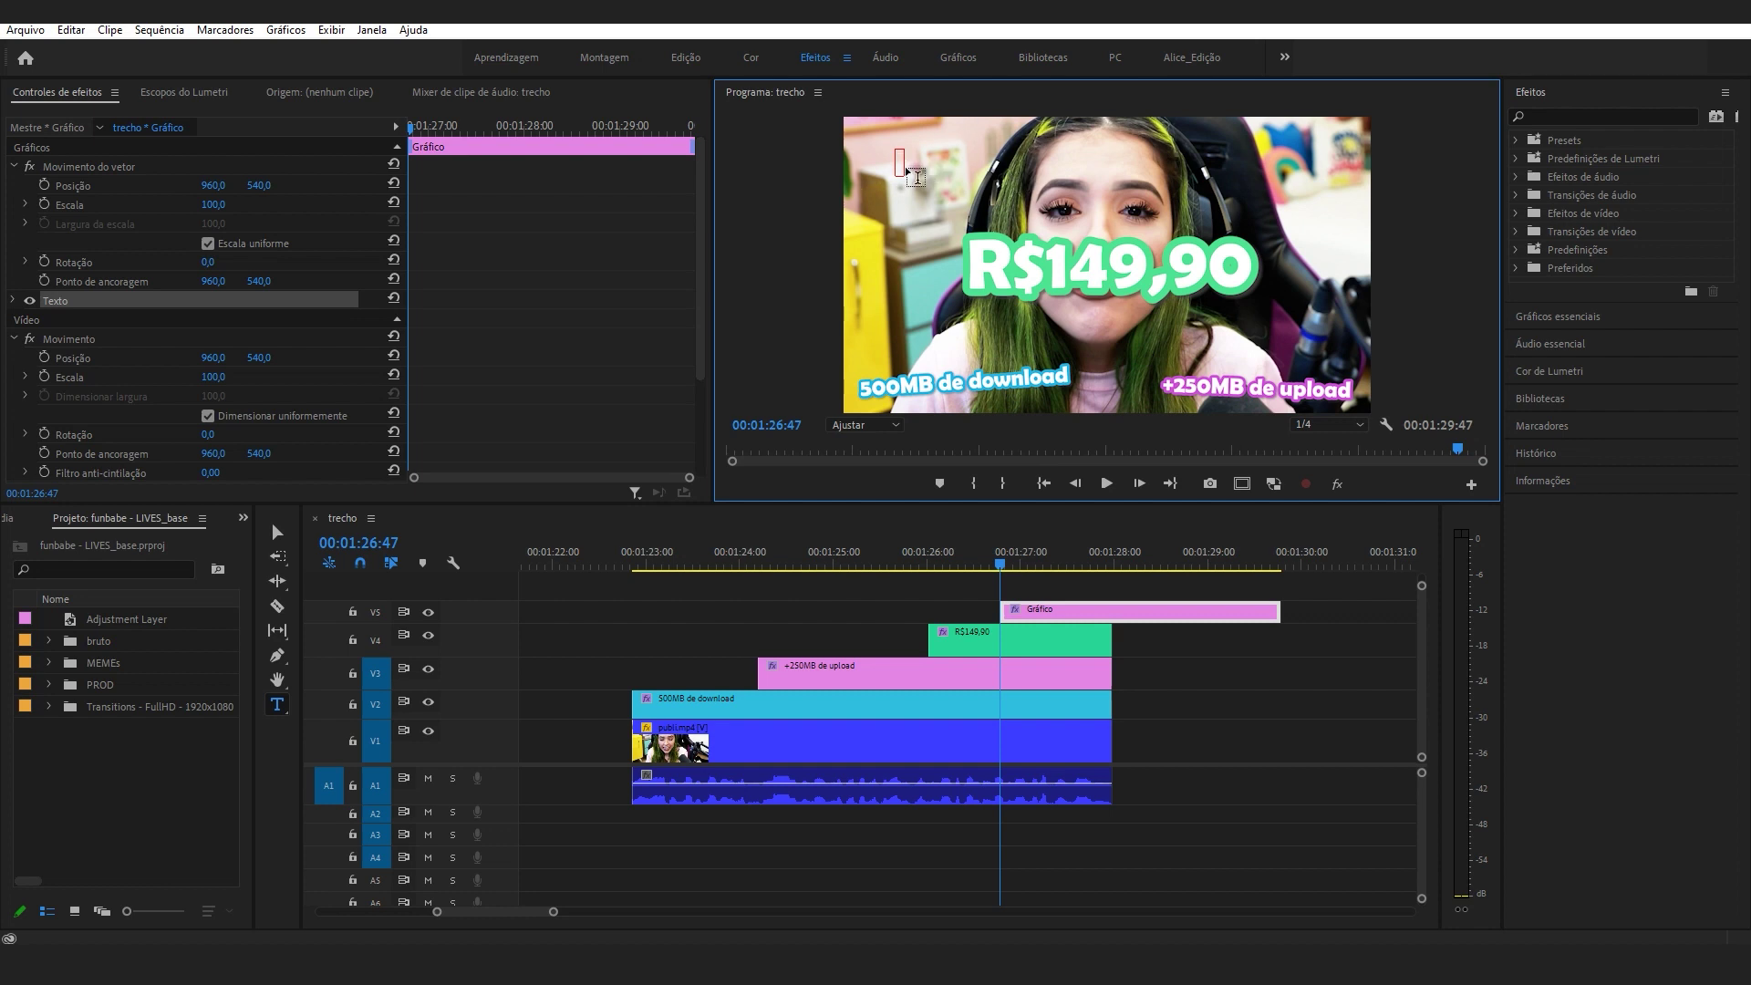
{"action": "type", "text": "Alice"}
{"action": "left_click", "coordinate": [277, 533]}
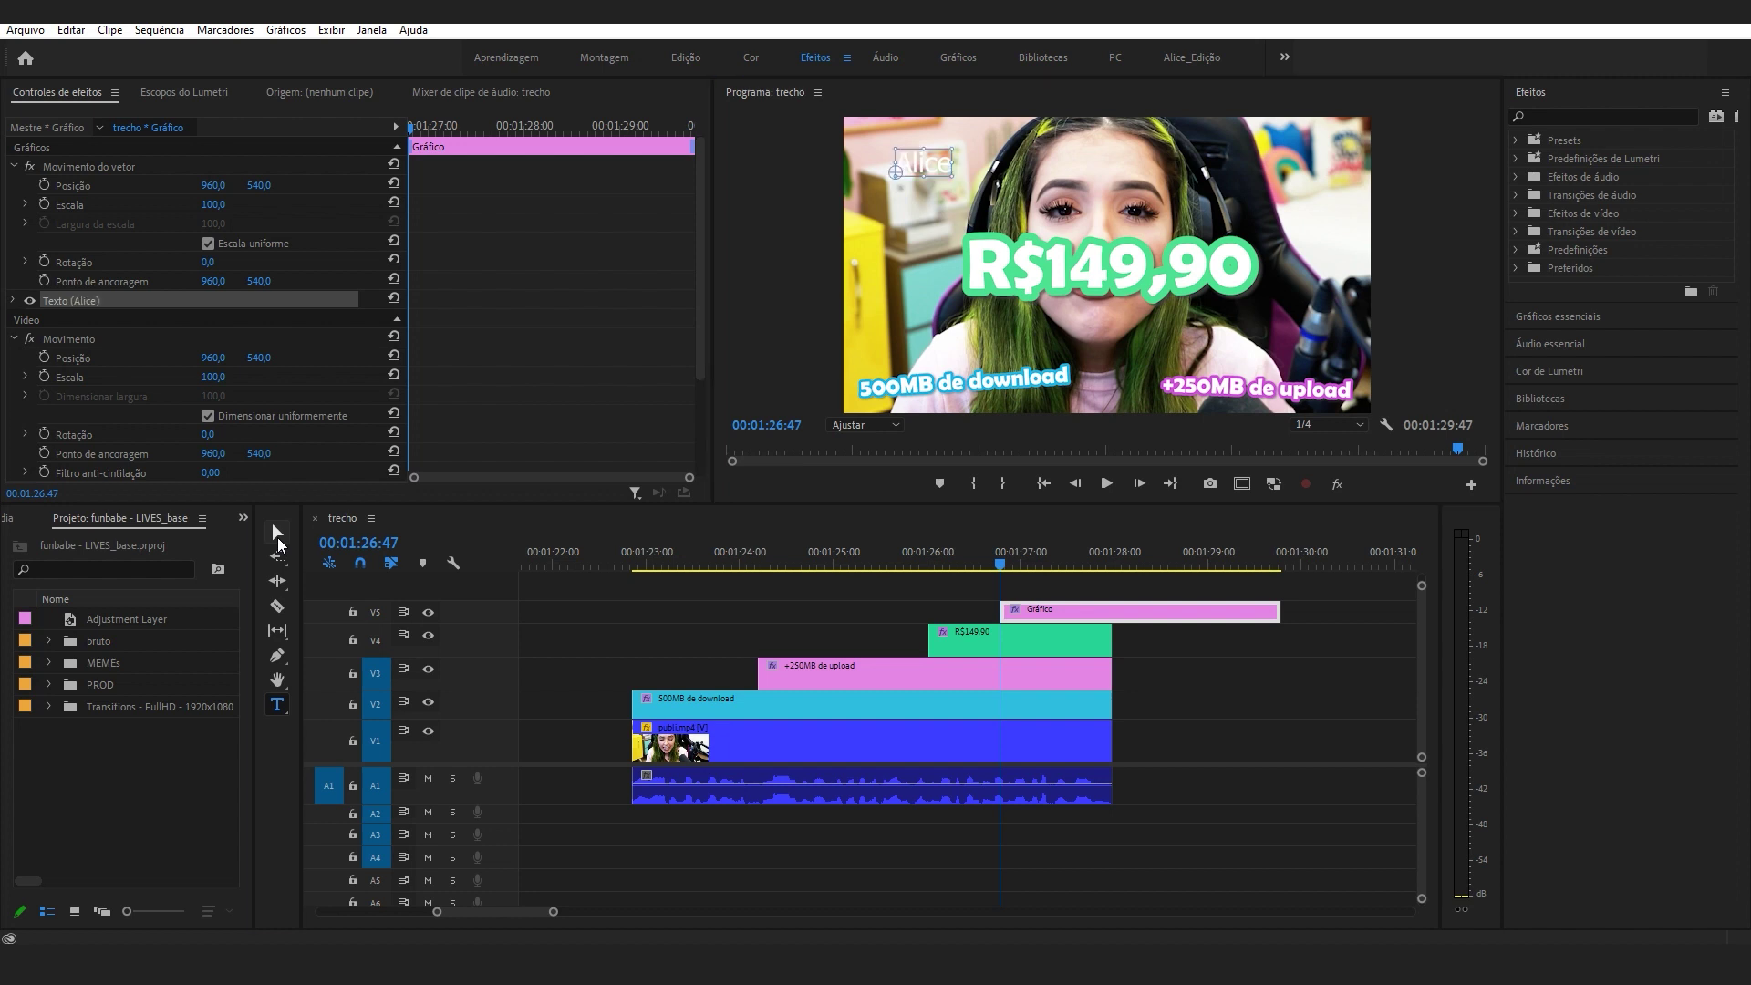
Try enlarging and rotating the sample name title over the frame, and delete it from the sequence.
{"action": "left_click_drag", "start_coordinate": [953, 167], "coordinate": [1110, 201]}
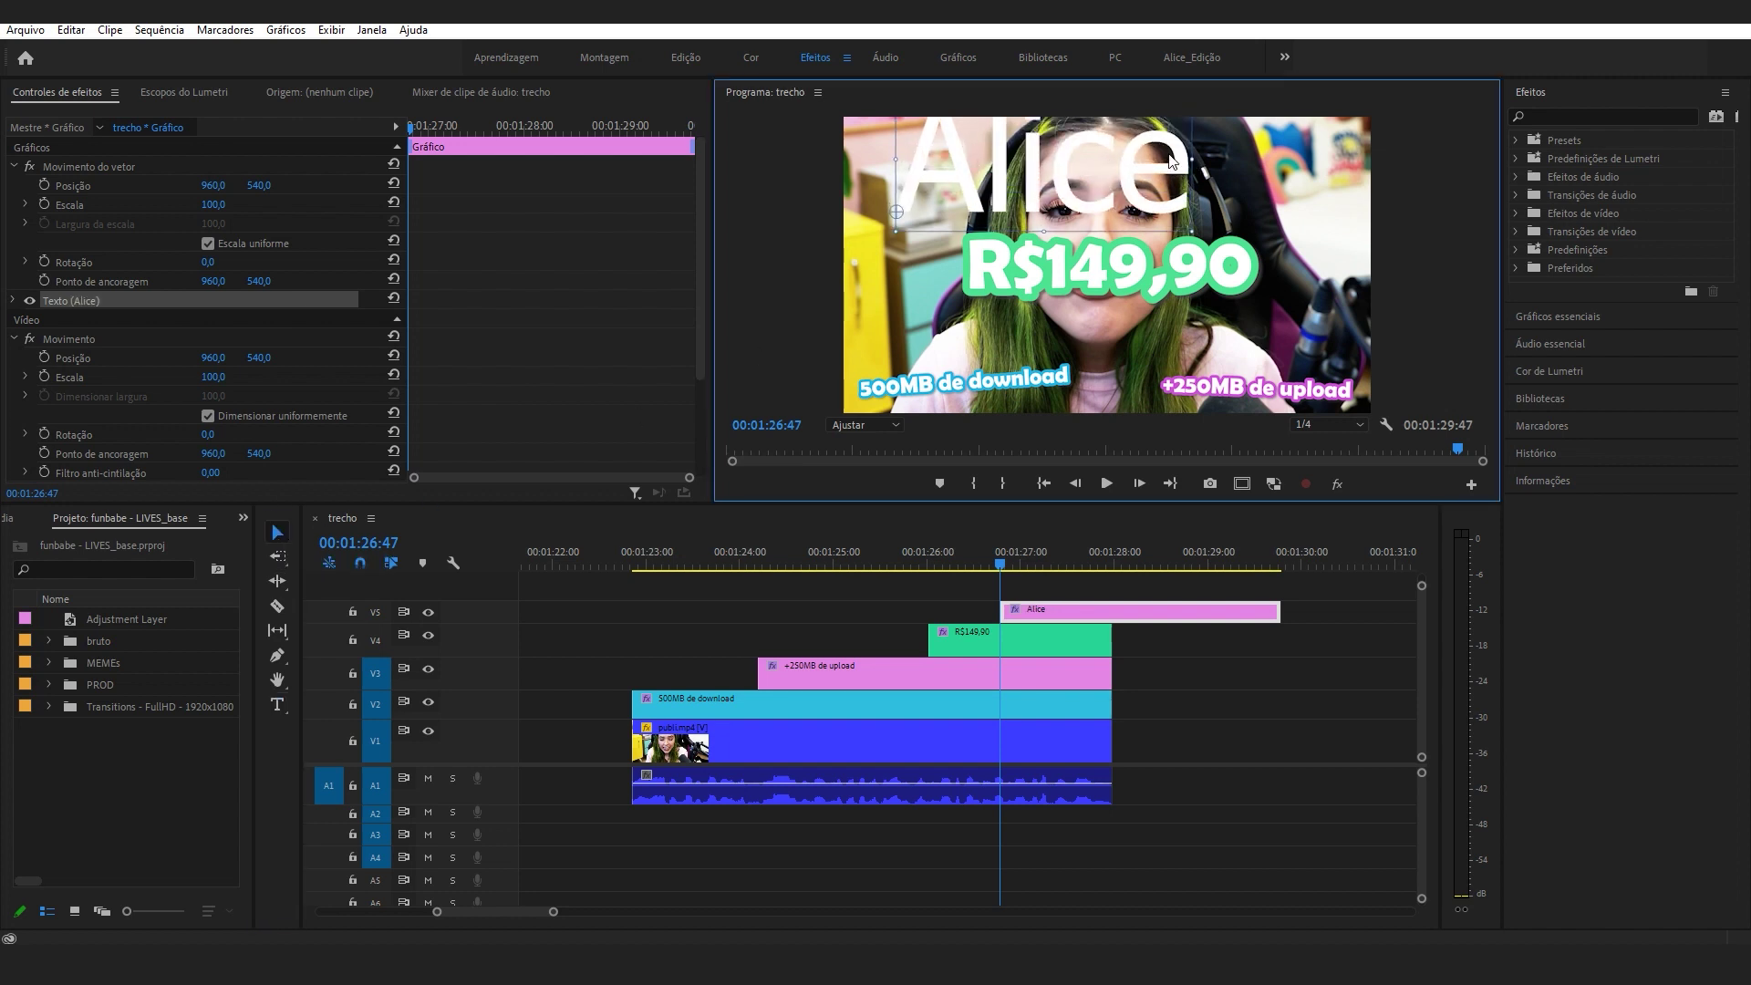
{"action": "left_click_drag", "start_coordinate": [1195, 242], "coordinate": [1108, 248]}
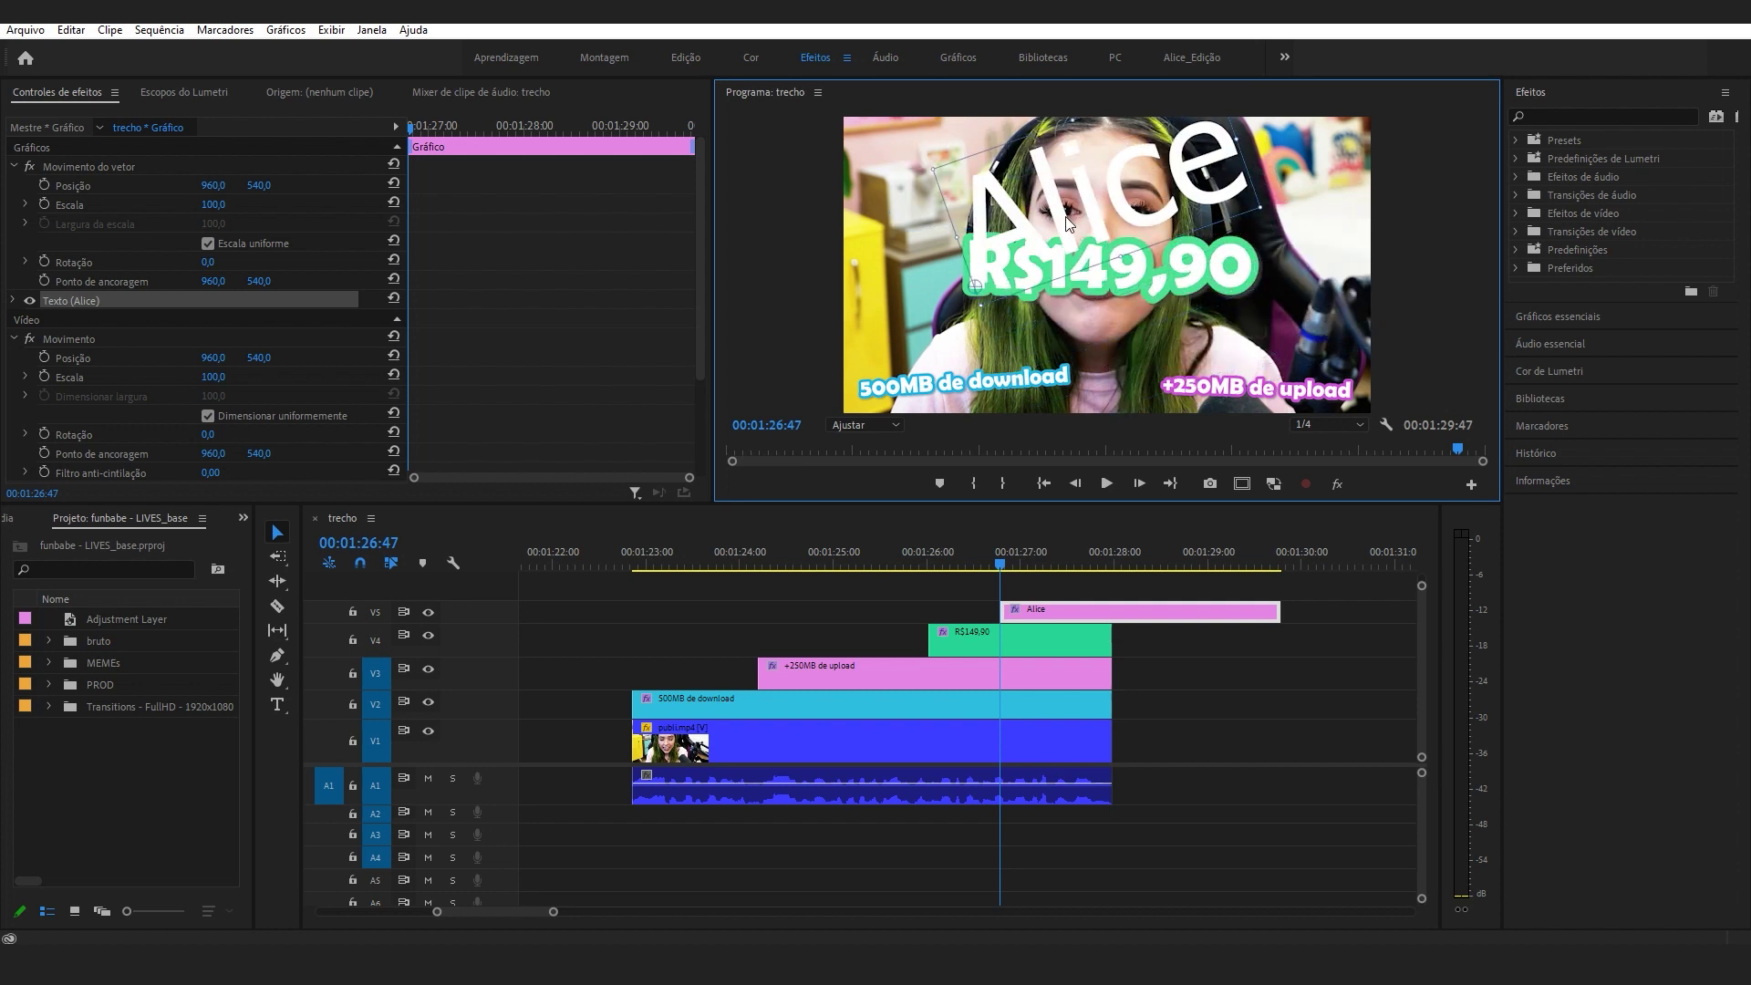
{"action": "key", "text": "Delete"}
Examine the "R$149,90" title's font, fill colour, stroke colour and width, and shadow settings.
{"action": "left_click", "coordinate": [1074, 276]}
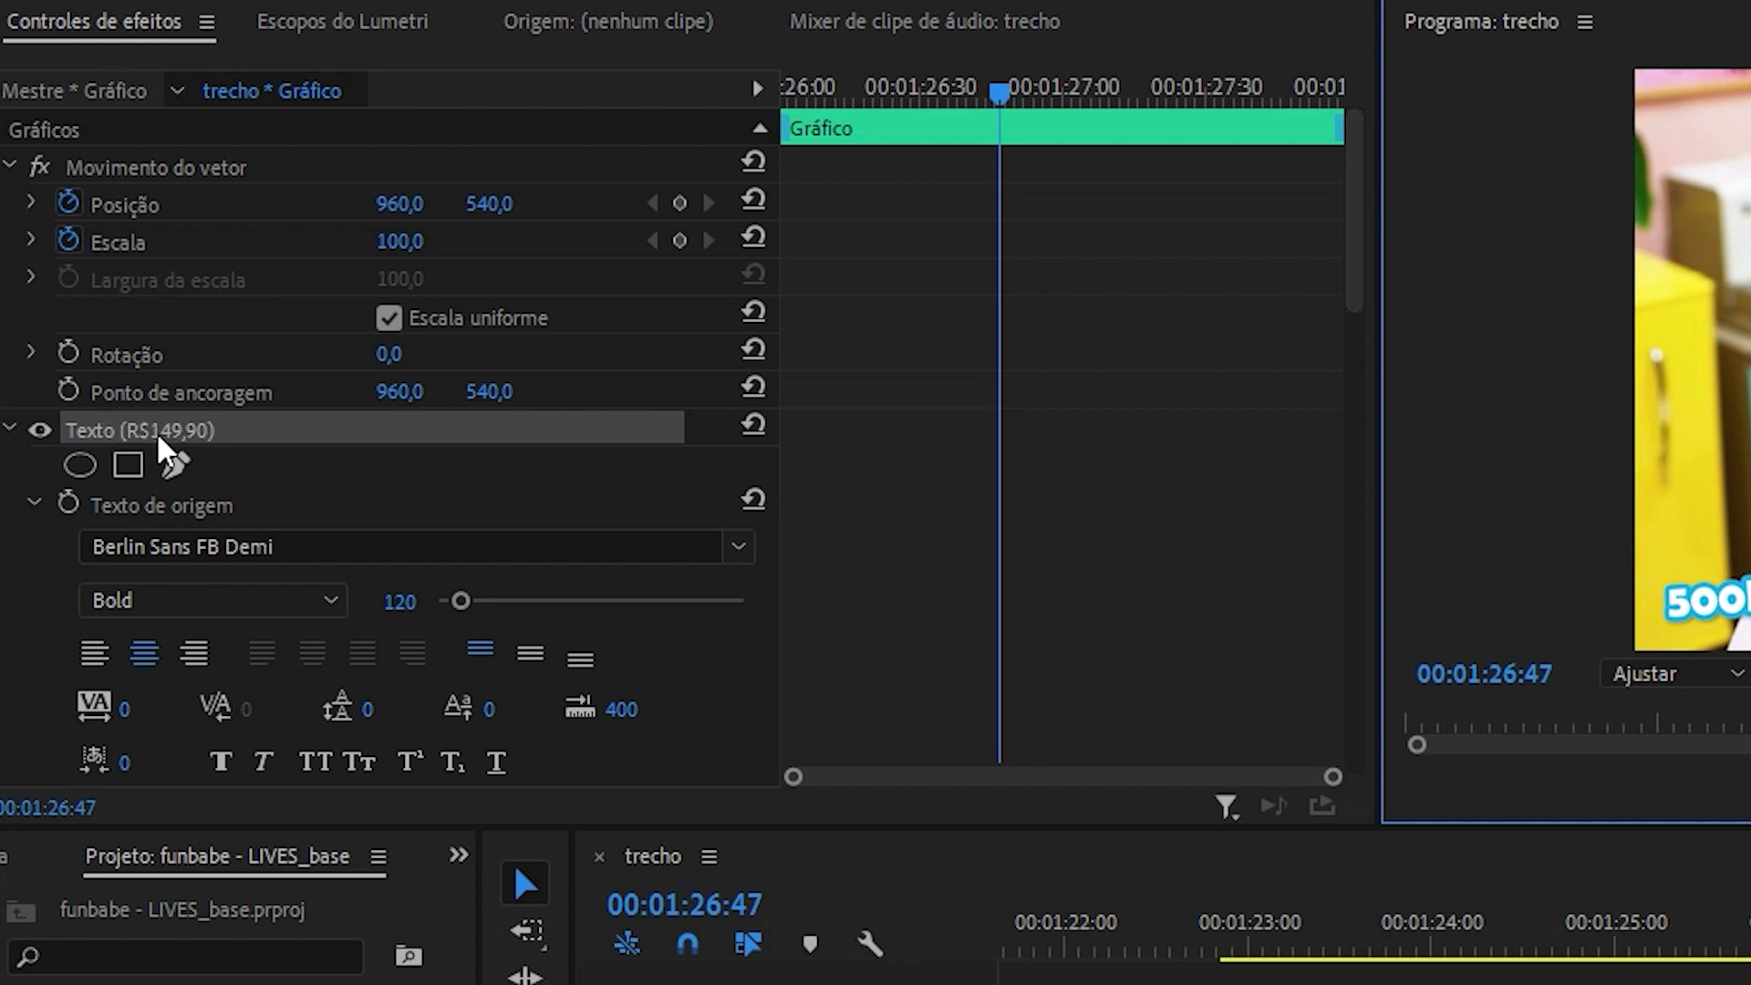
{"action": "key", "text": "ctrl+s"}
{"action": "scroll", "coordinate": [1318, 351], "scroll_direction": "down", "scroll_amount": 5}
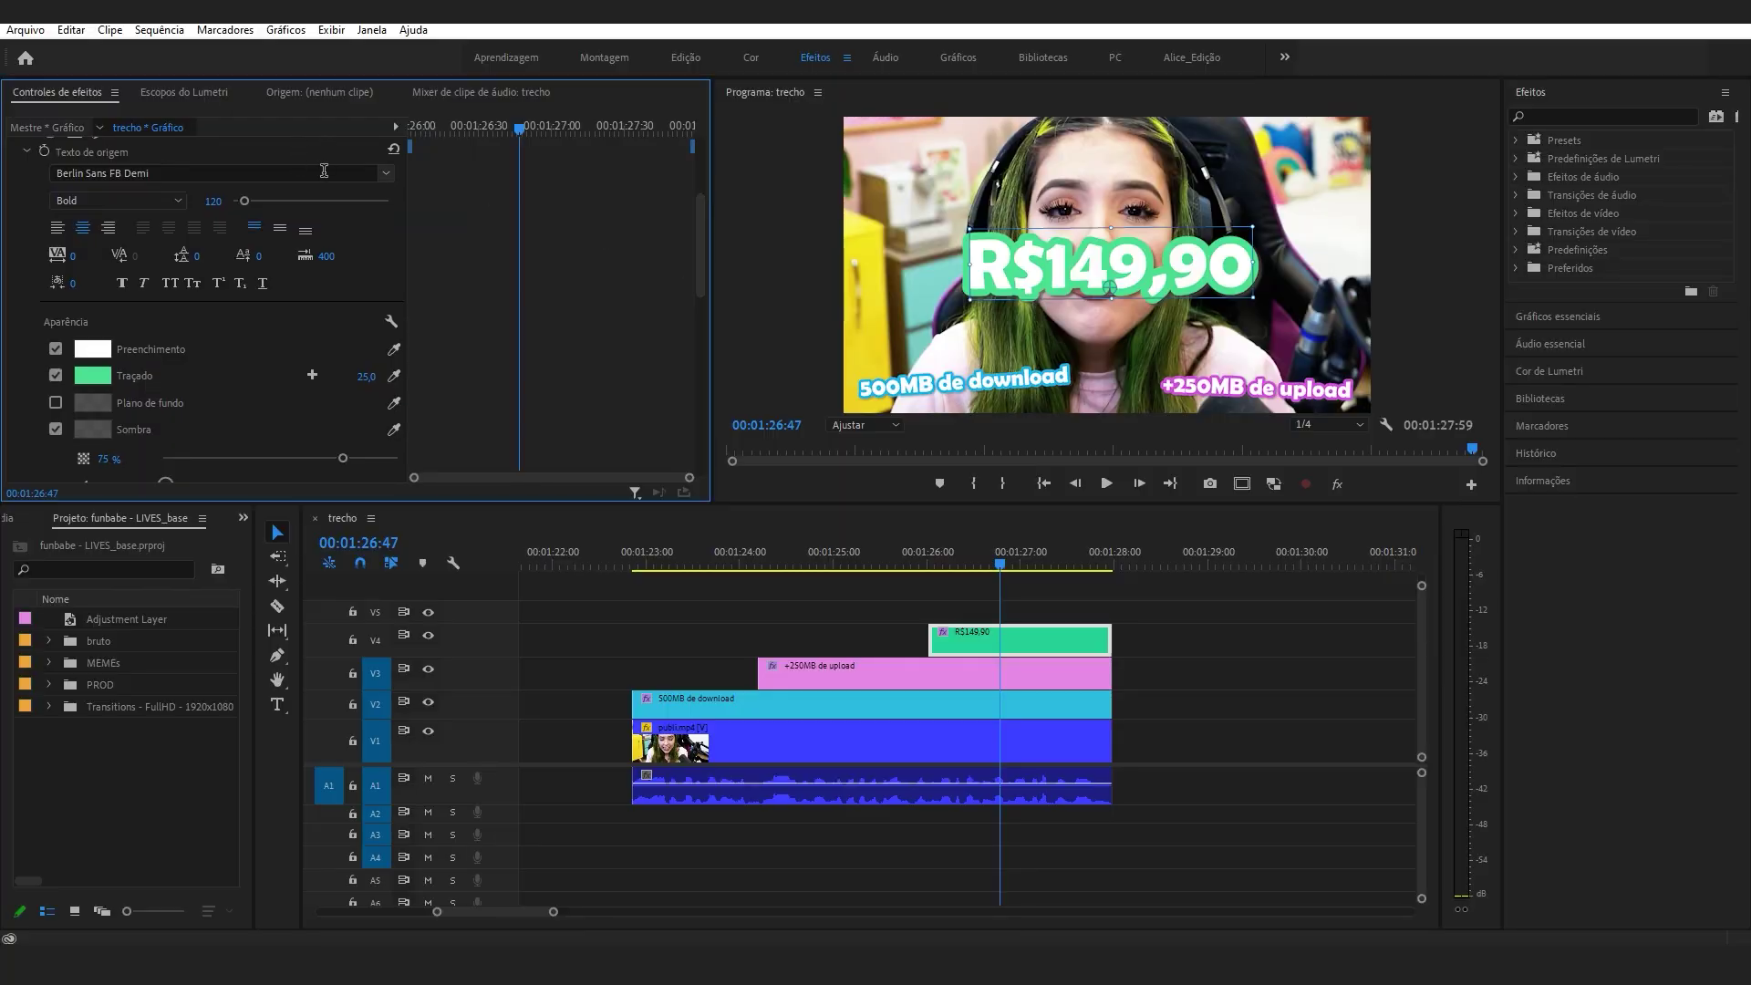
{"action": "left_click", "coordinate": [383, 179]}
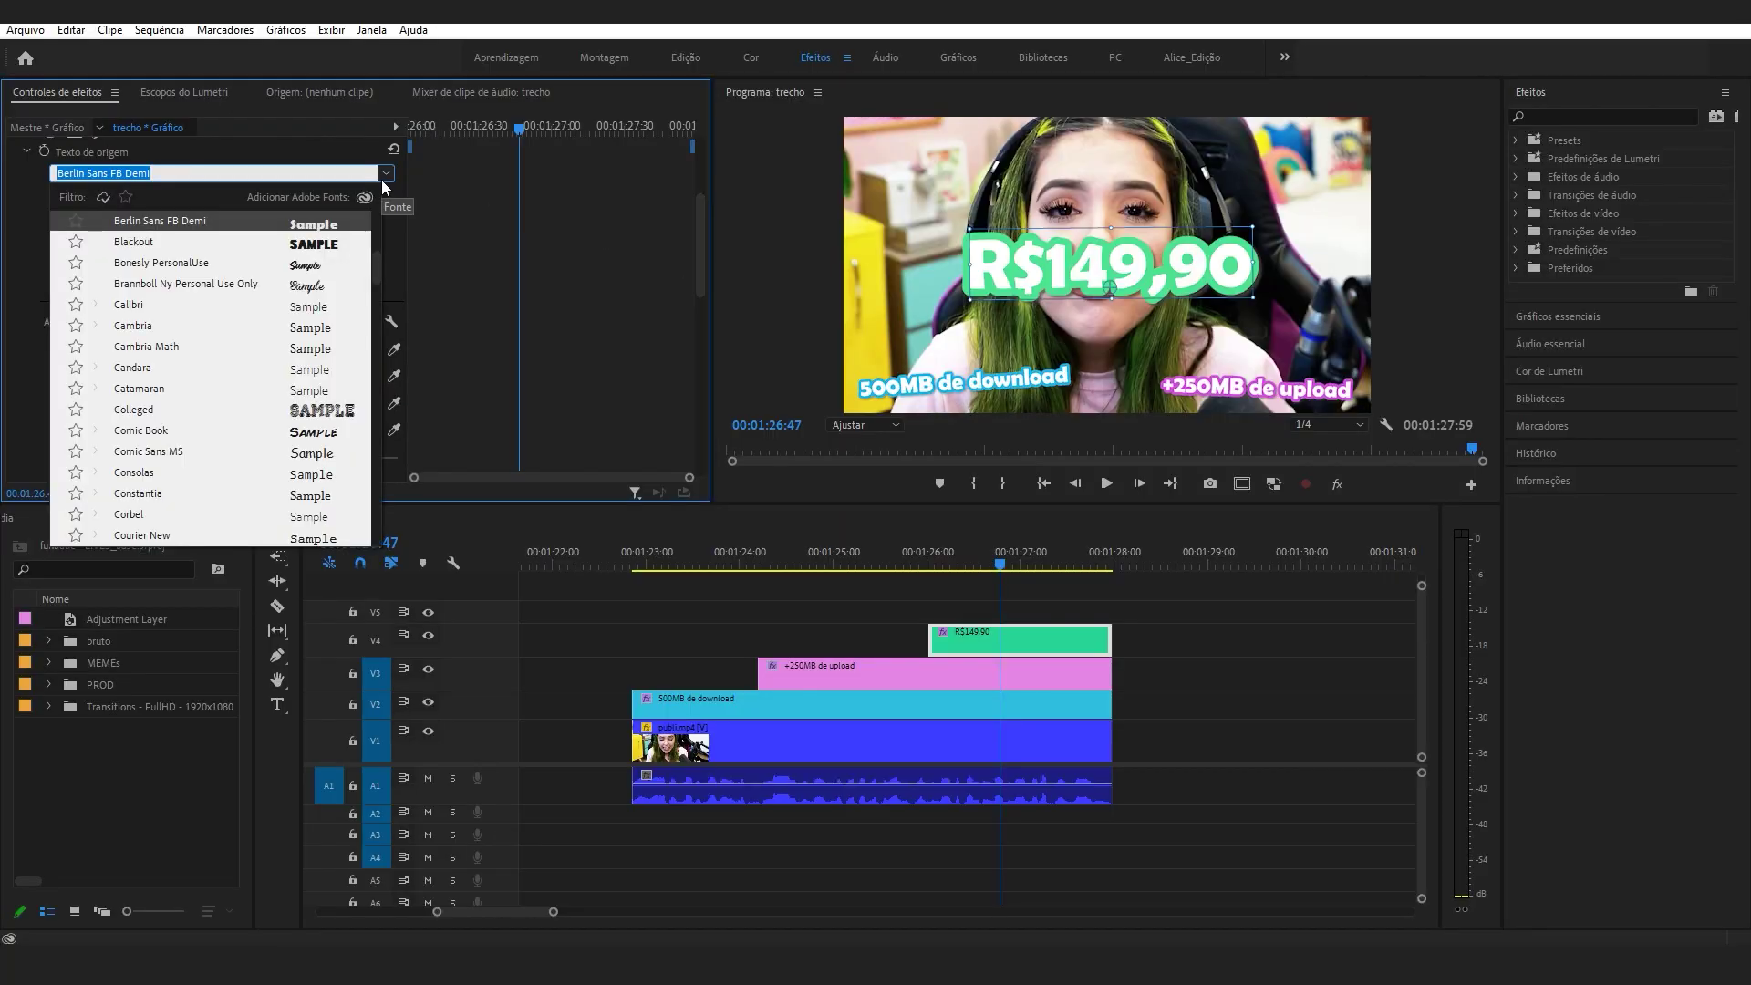
{"action": "left_click", "coordinate": [381, 178]}
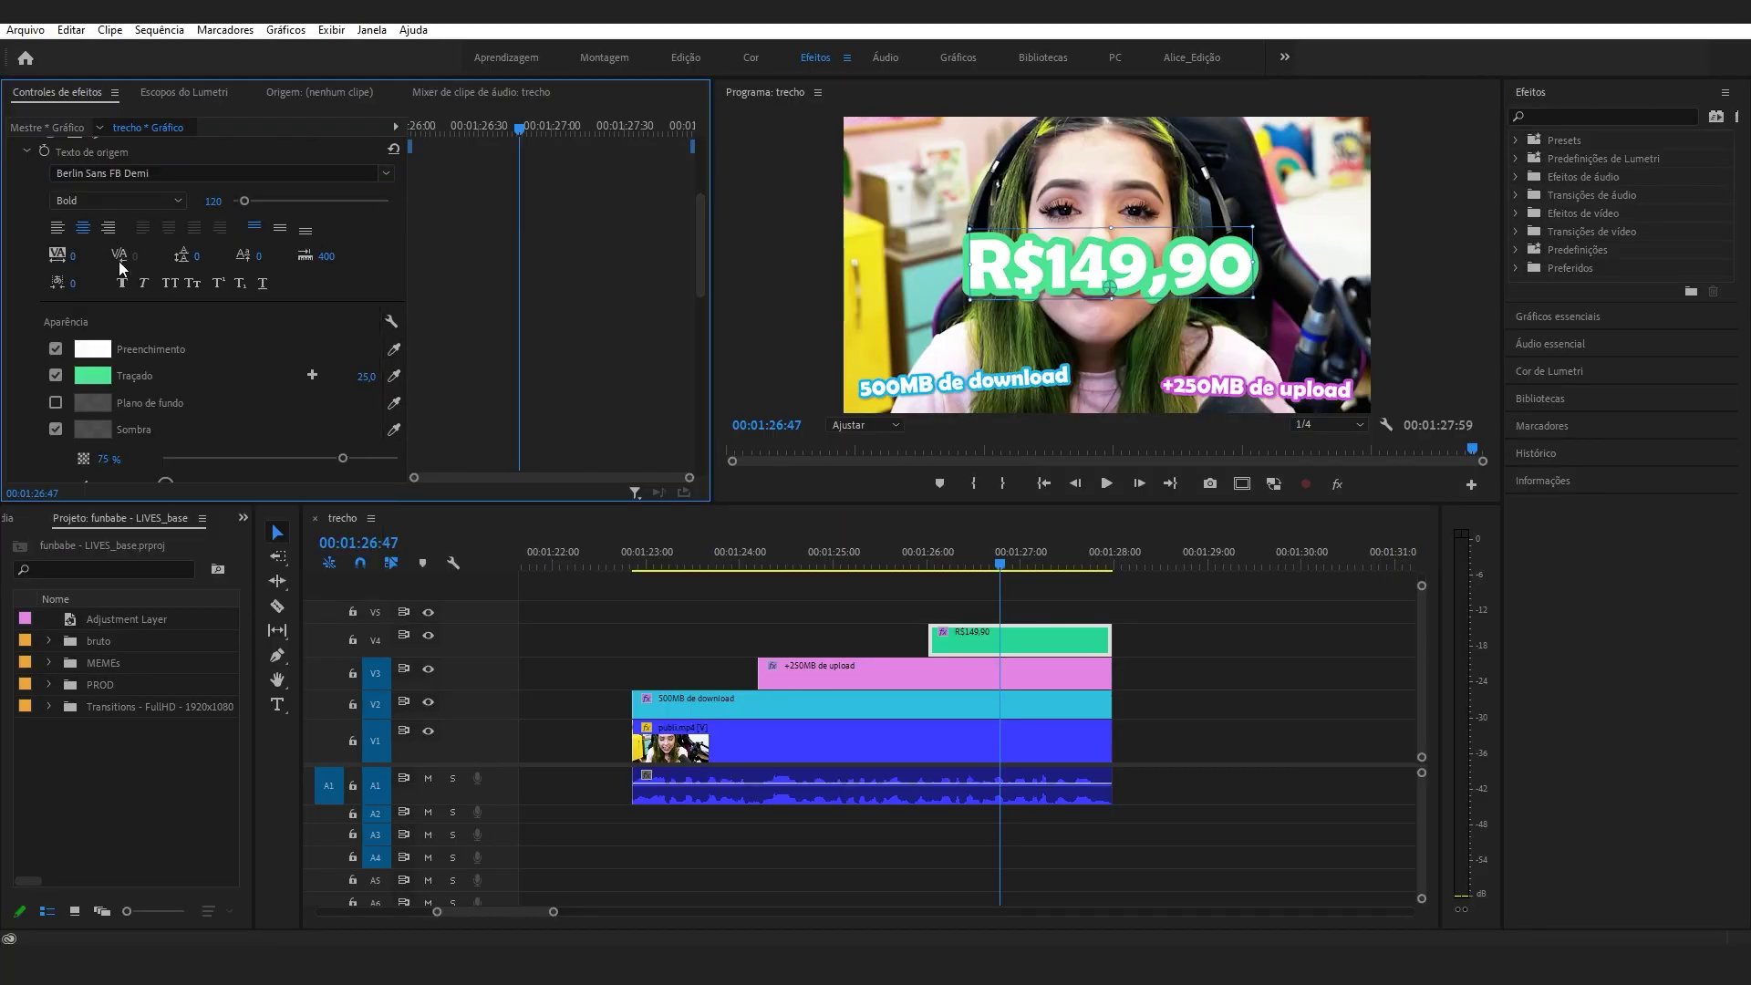
{"action": "left_click", "coordinate": [94, 351]}
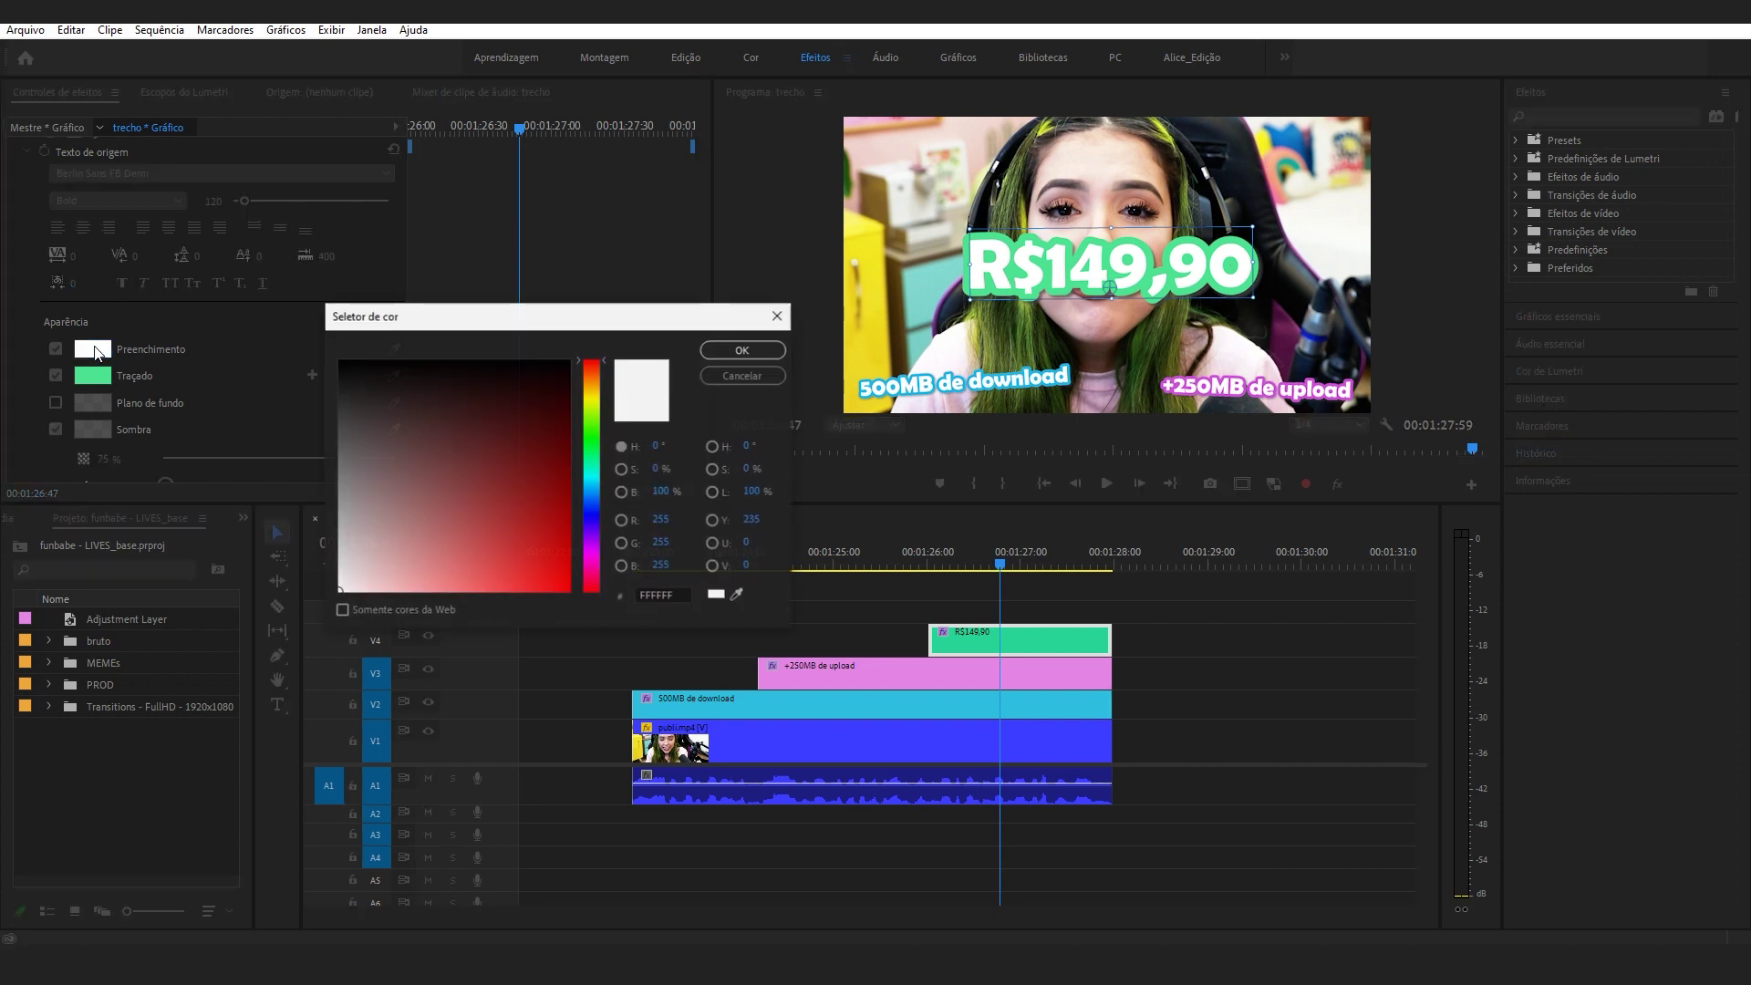
{"action": "left_click", "coordinate": [735, 353]}
{"action": "left_click", "coordinate": [92, 375]}
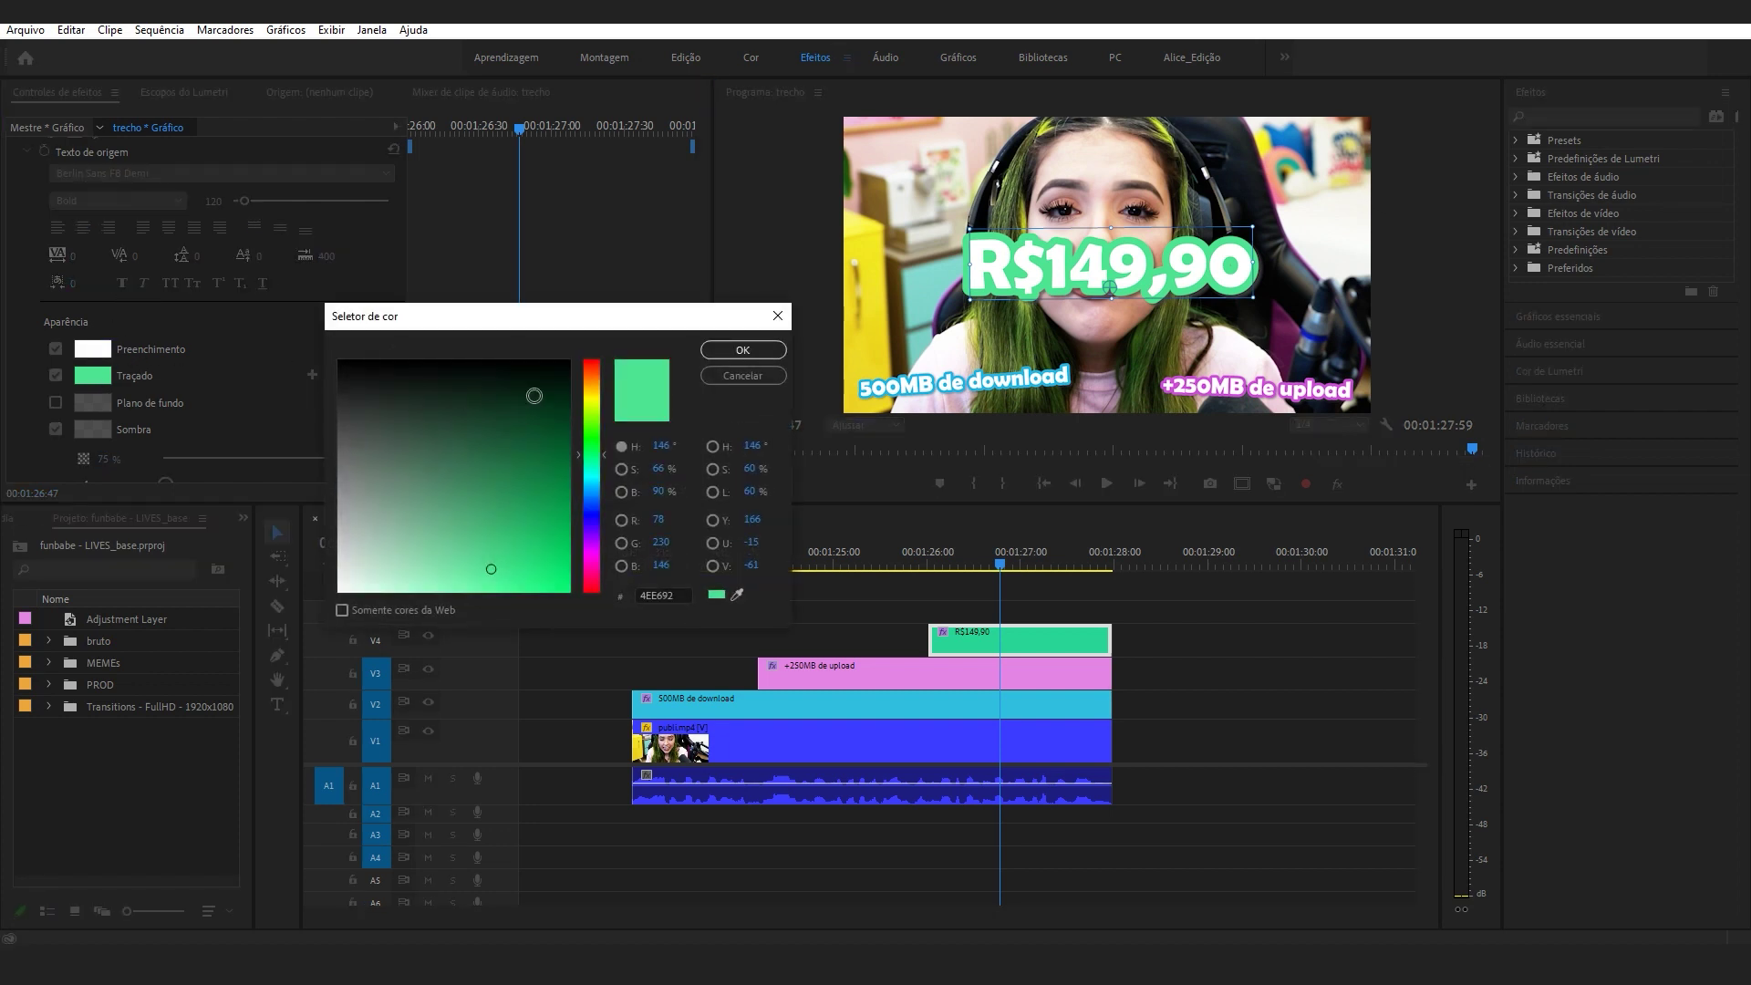
{"action": "left_click", "coordinate": [761, 352]}
{"action": "mouse_move", "coordinate": [367, 376]}
{"action": "left_mouse_down"}
{"action": "mouse_move", "coordinate": [436, 376]}
{"action": "mouse_move", "coordinate": [368, 375]}
{"action": "left_mouse_up"}
{"action": "left_click_drag", "start_coordinate": [699, 244], "coordinate": [698, 409]}
{"action": "scroll", "coordinate": [679, 212], "scroll_direction": "up", "scroll_amount": 10}
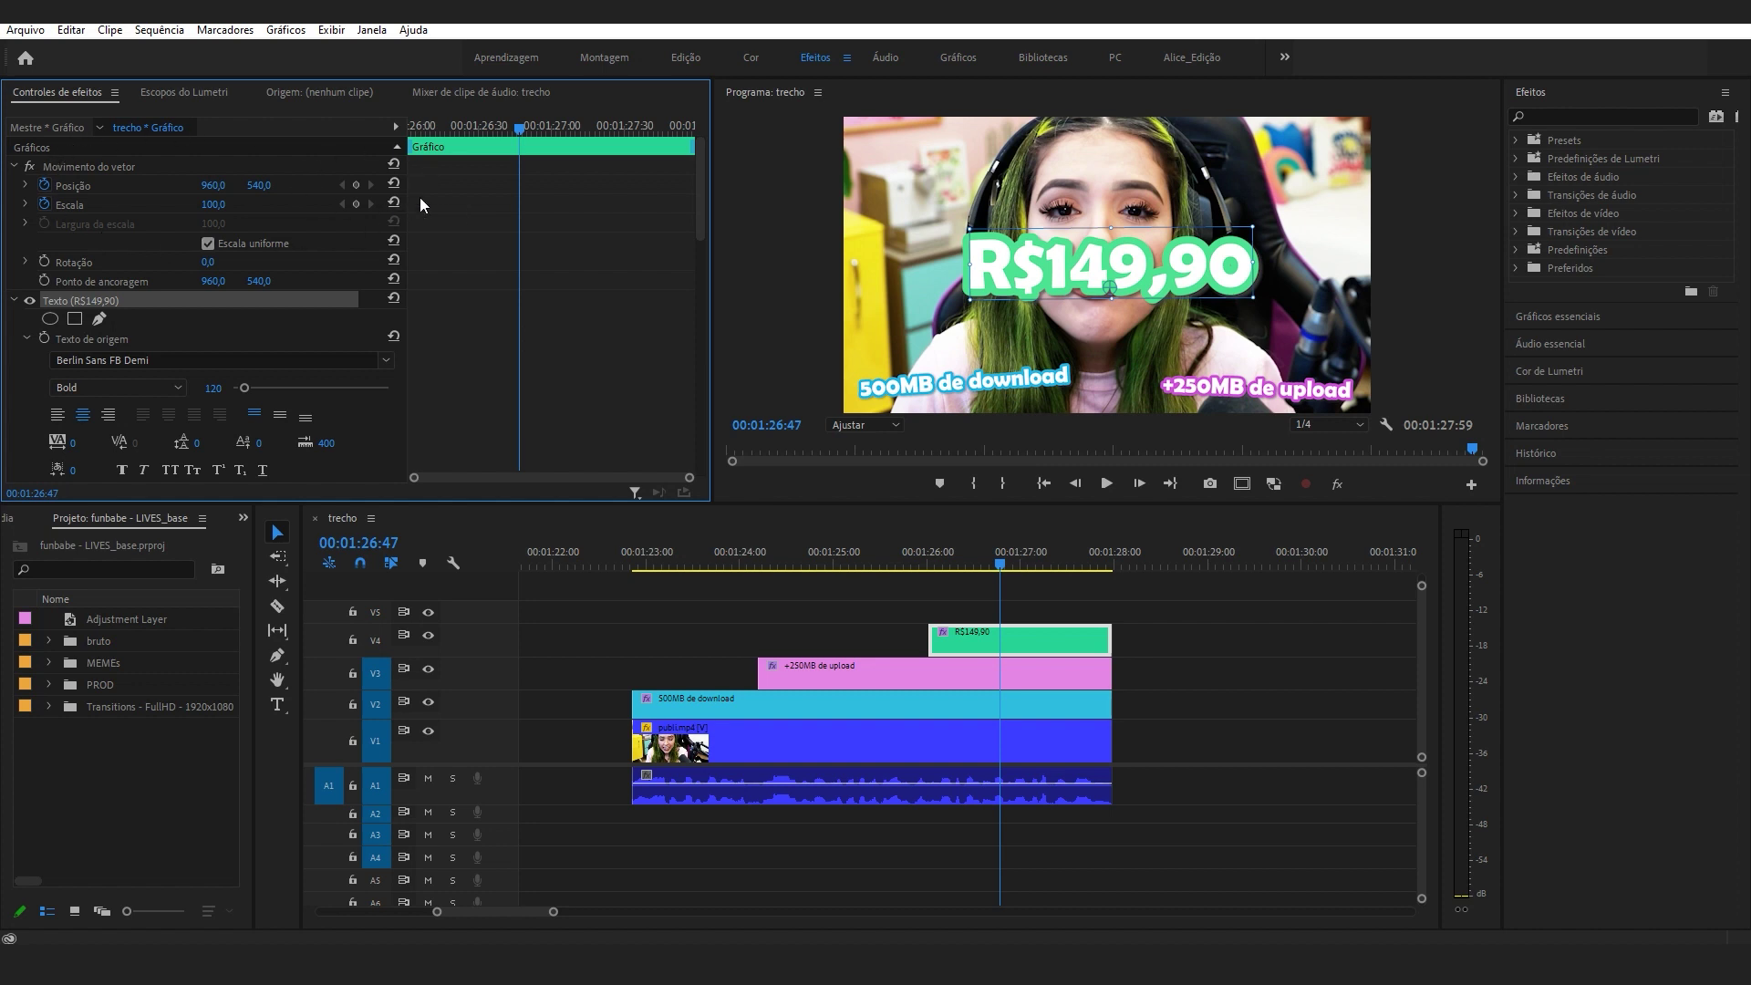
Try repositioning the "R$149,90" text to 977,0 / 523,6 with its own scale at 408, and undo both changes.
{"action": "left_click_drag", "start_coordinate": [700, 193], "coordinate": [702, 347]}
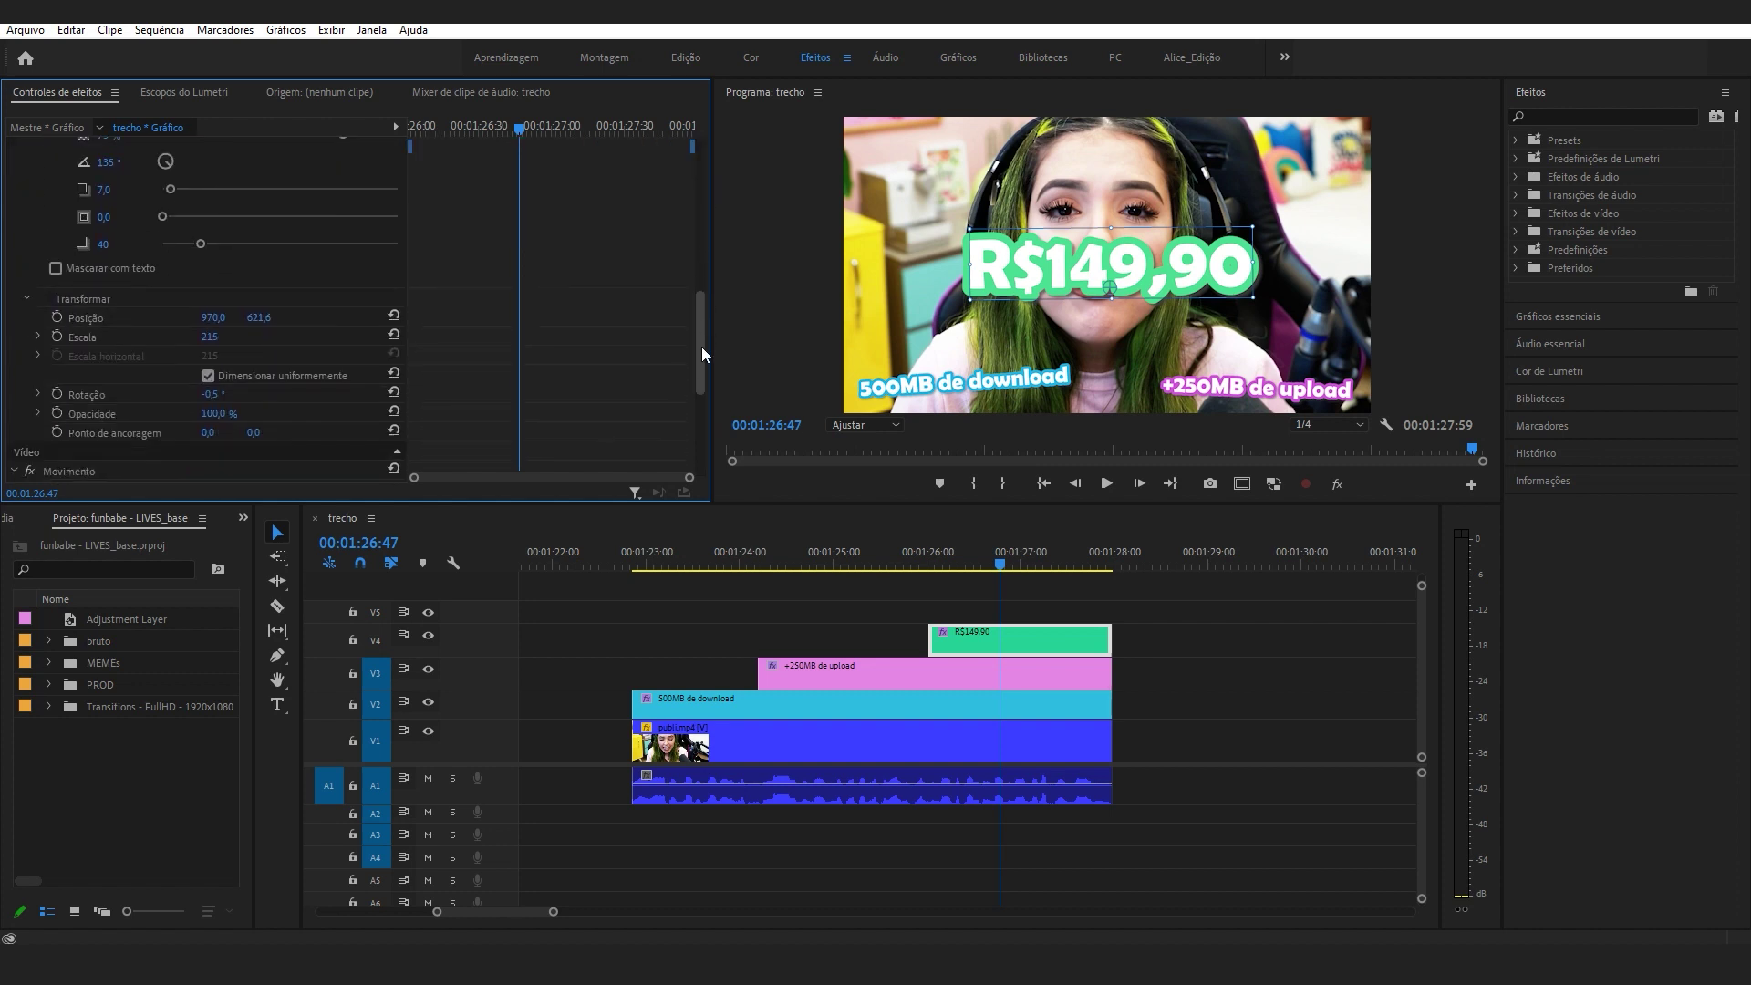
{"action": "left_click_drag", "start_coordinate": [258, 317], "coordinate": [228, 342]}
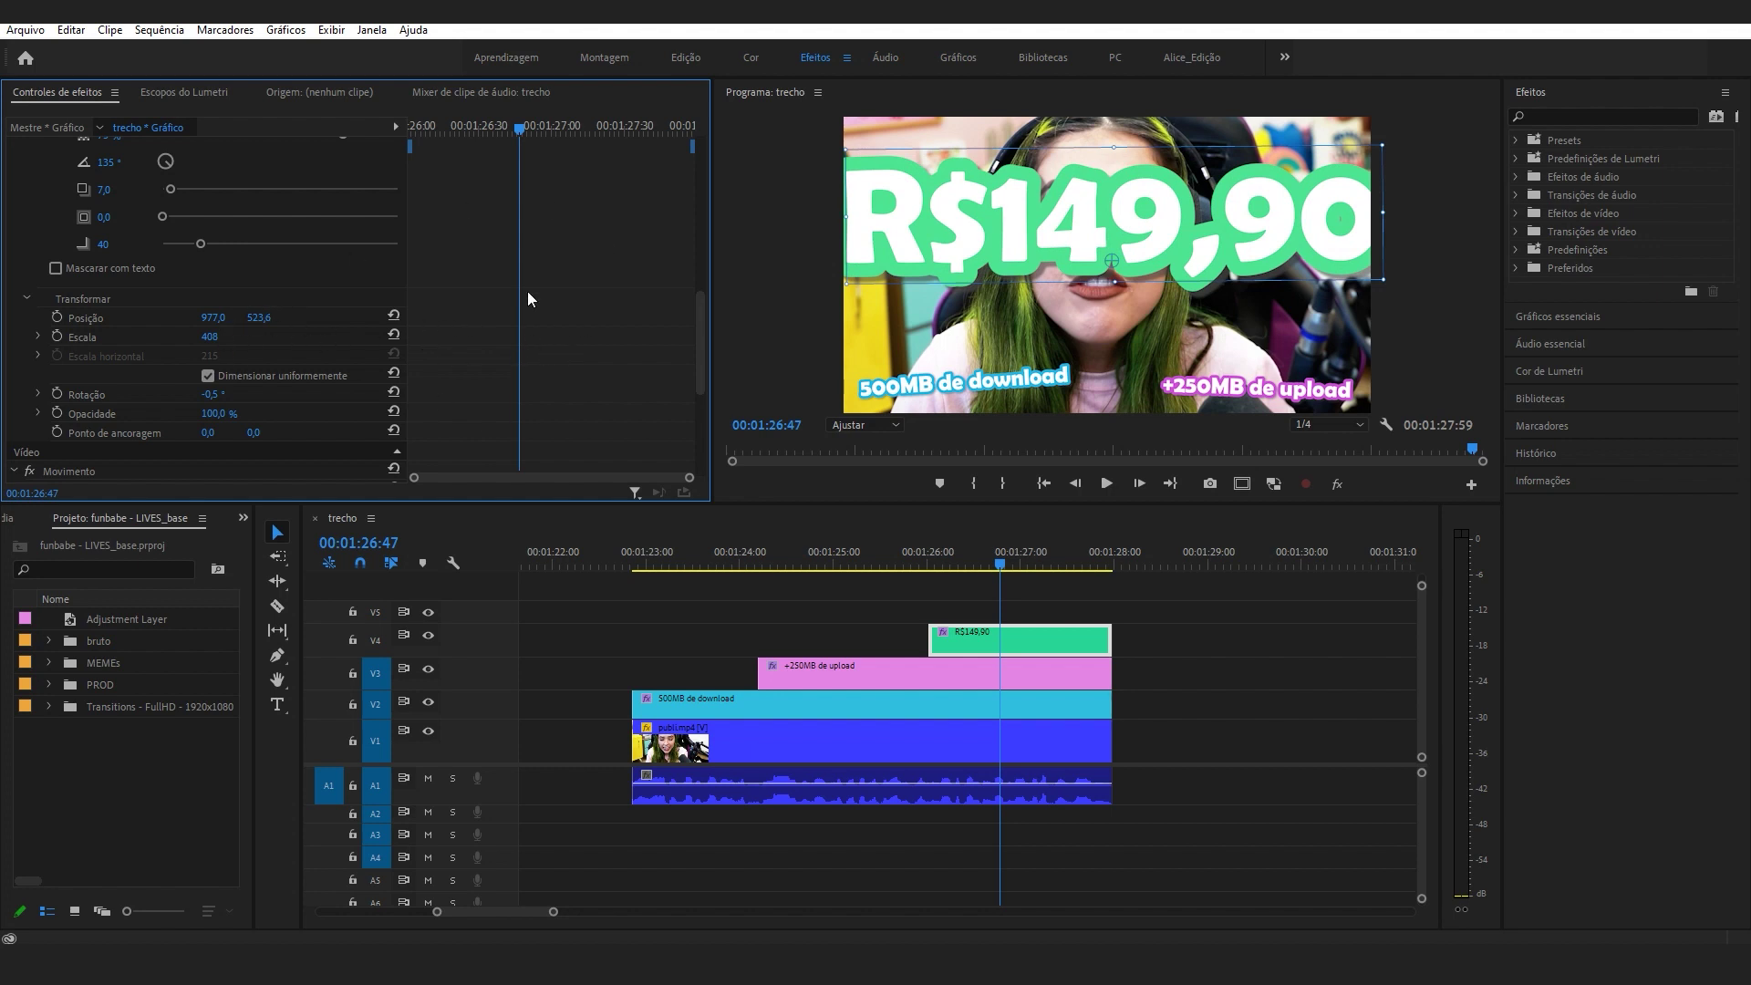
{"action": "key", "text": "ctrl+z"}
{"action": "key", "text": "ctrl+z"}
{"action": "left_click_drag", "start_coordinate": [702, 369], "coordinate": [701, 197]}
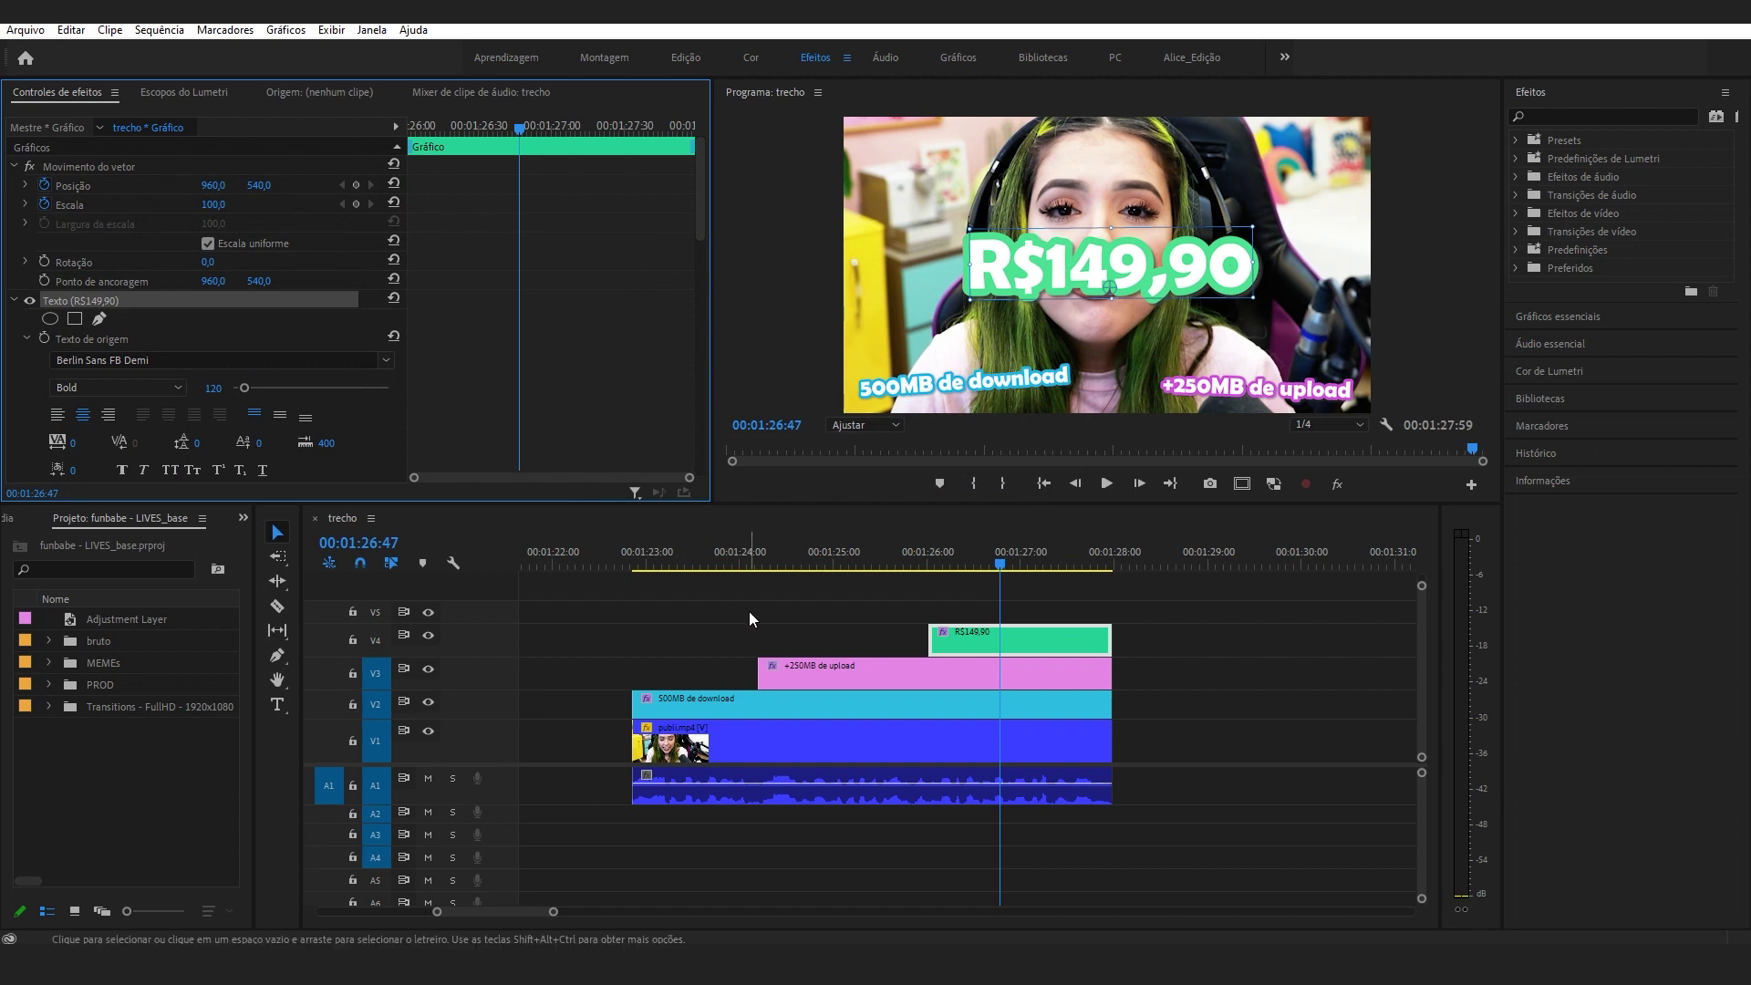
Try moving the "R$149,90" title freely around the frame, and undo the moves.
{"action": "left_click", "coordinate": [84, 166]}
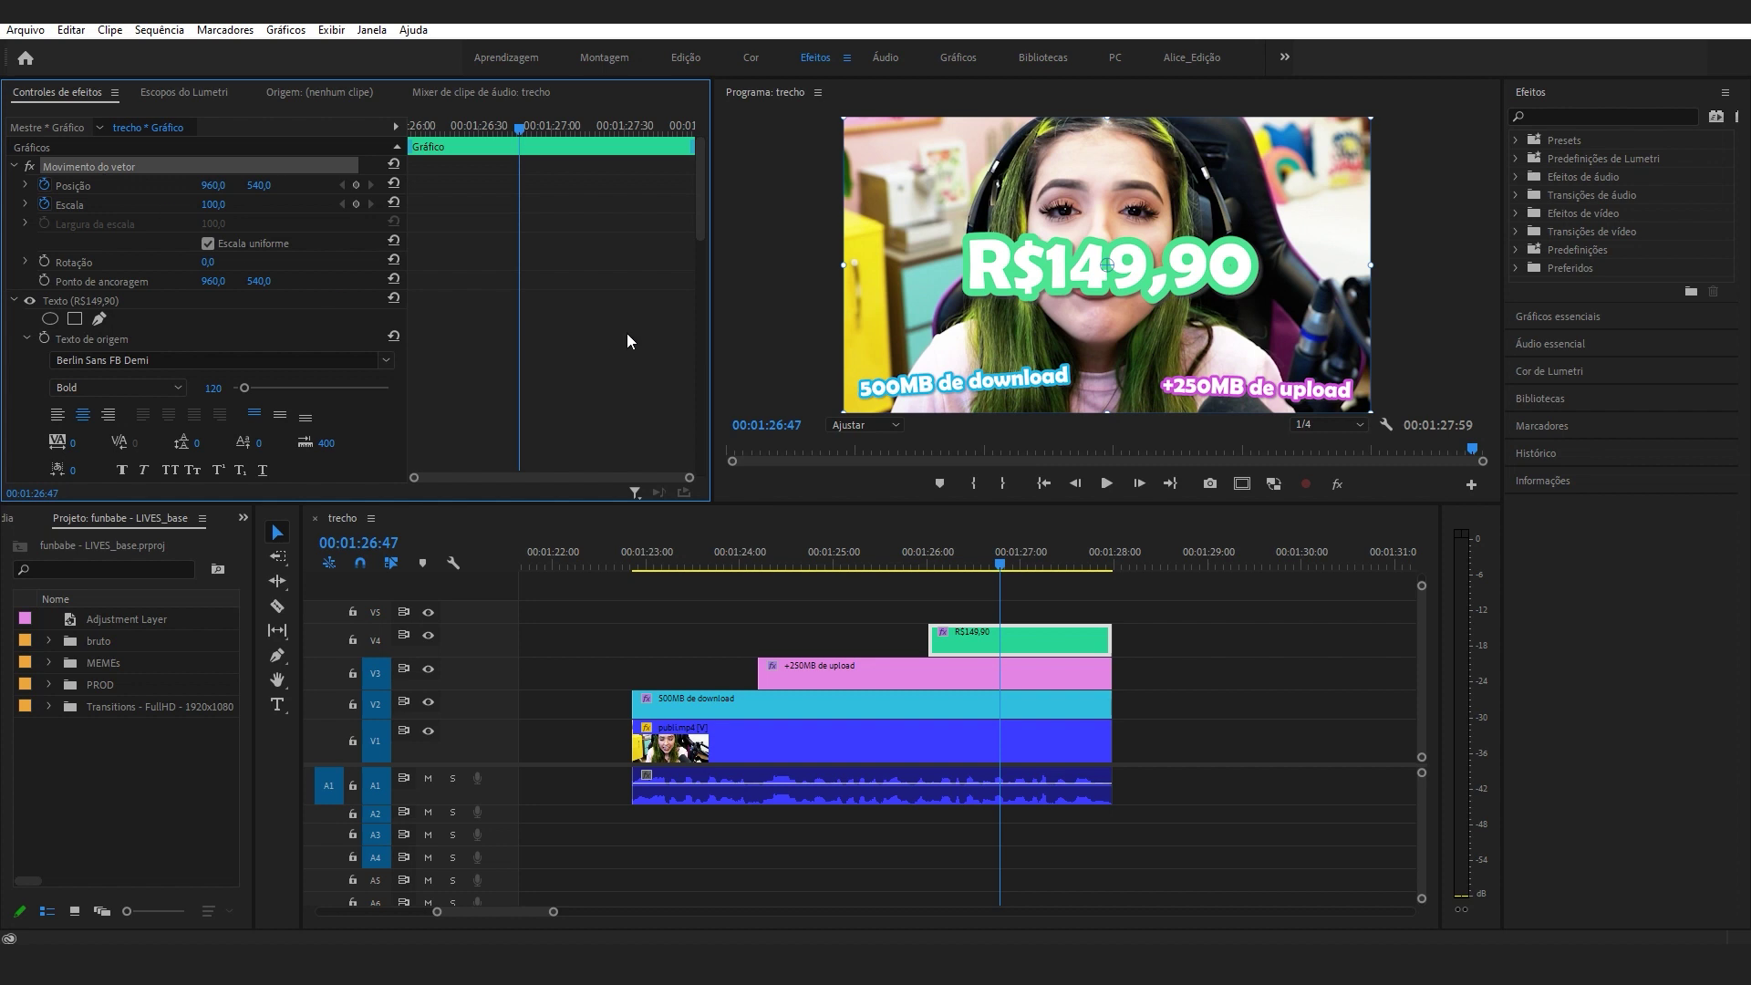
{"action": "left_click", "coordinate": [1076, 266]}
{"action": "left_click", "coordinate": [1070, 637]}
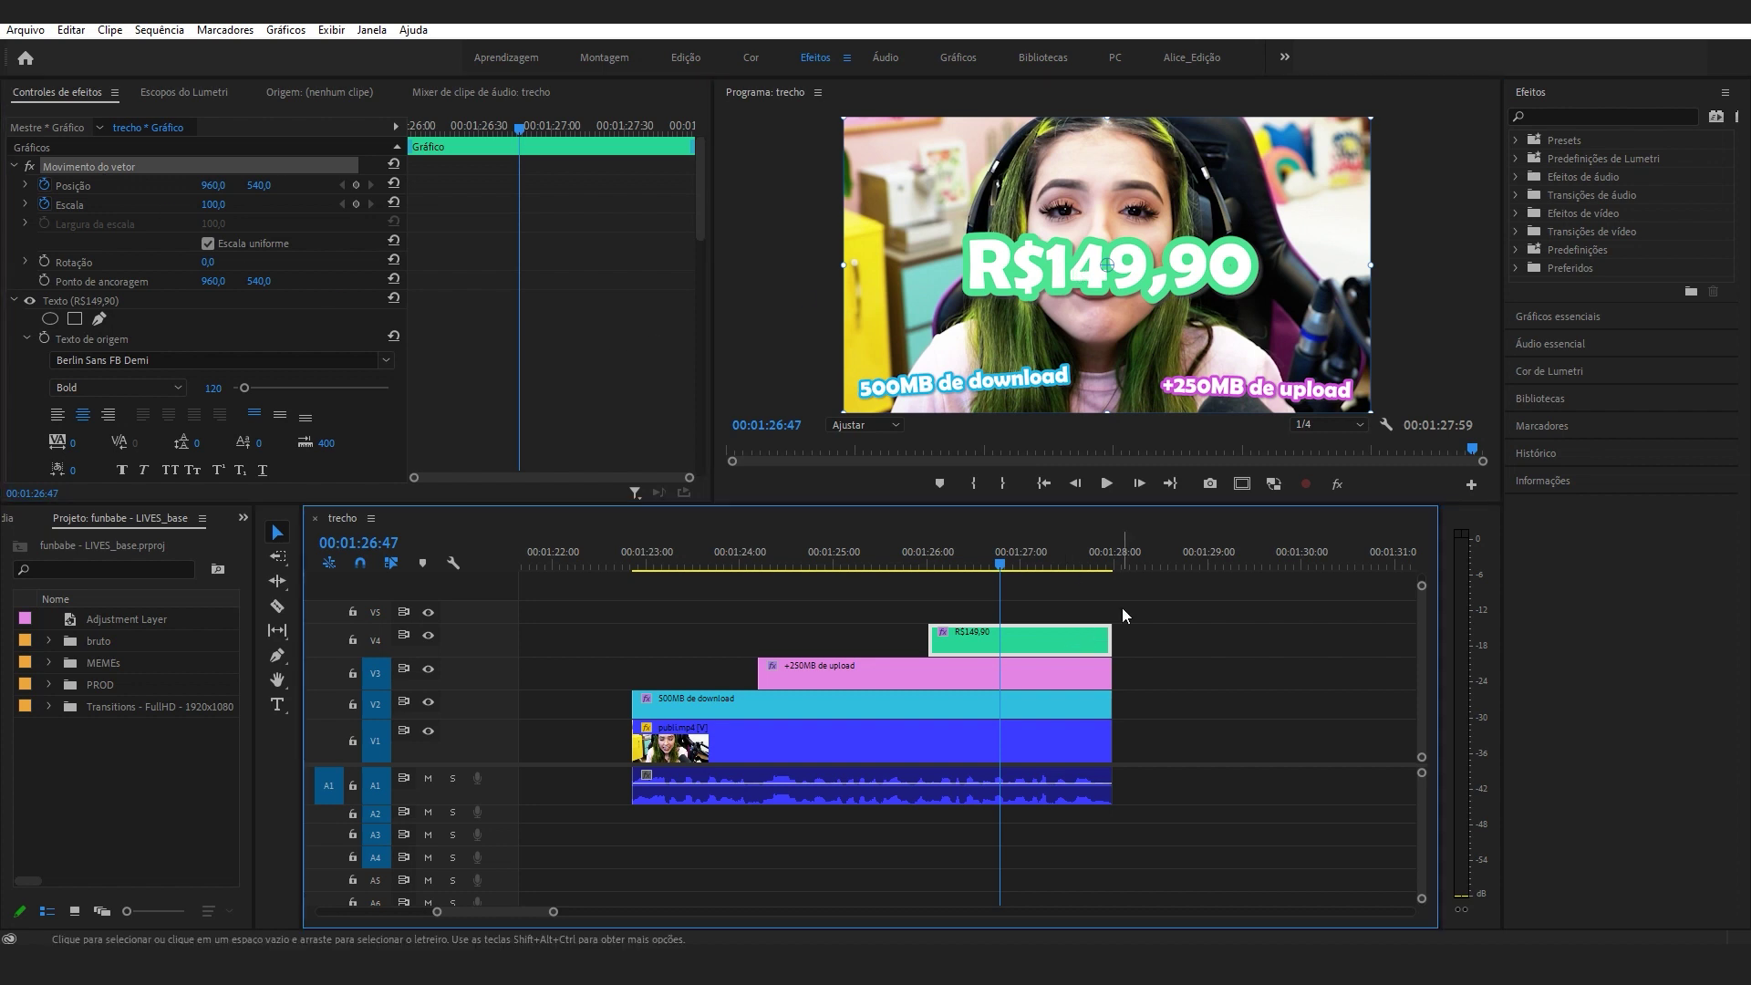
{"action": "left_click", "coordinate": [1123, 616]}
{"action": "left_click", "coordinate": [1026, 631]}
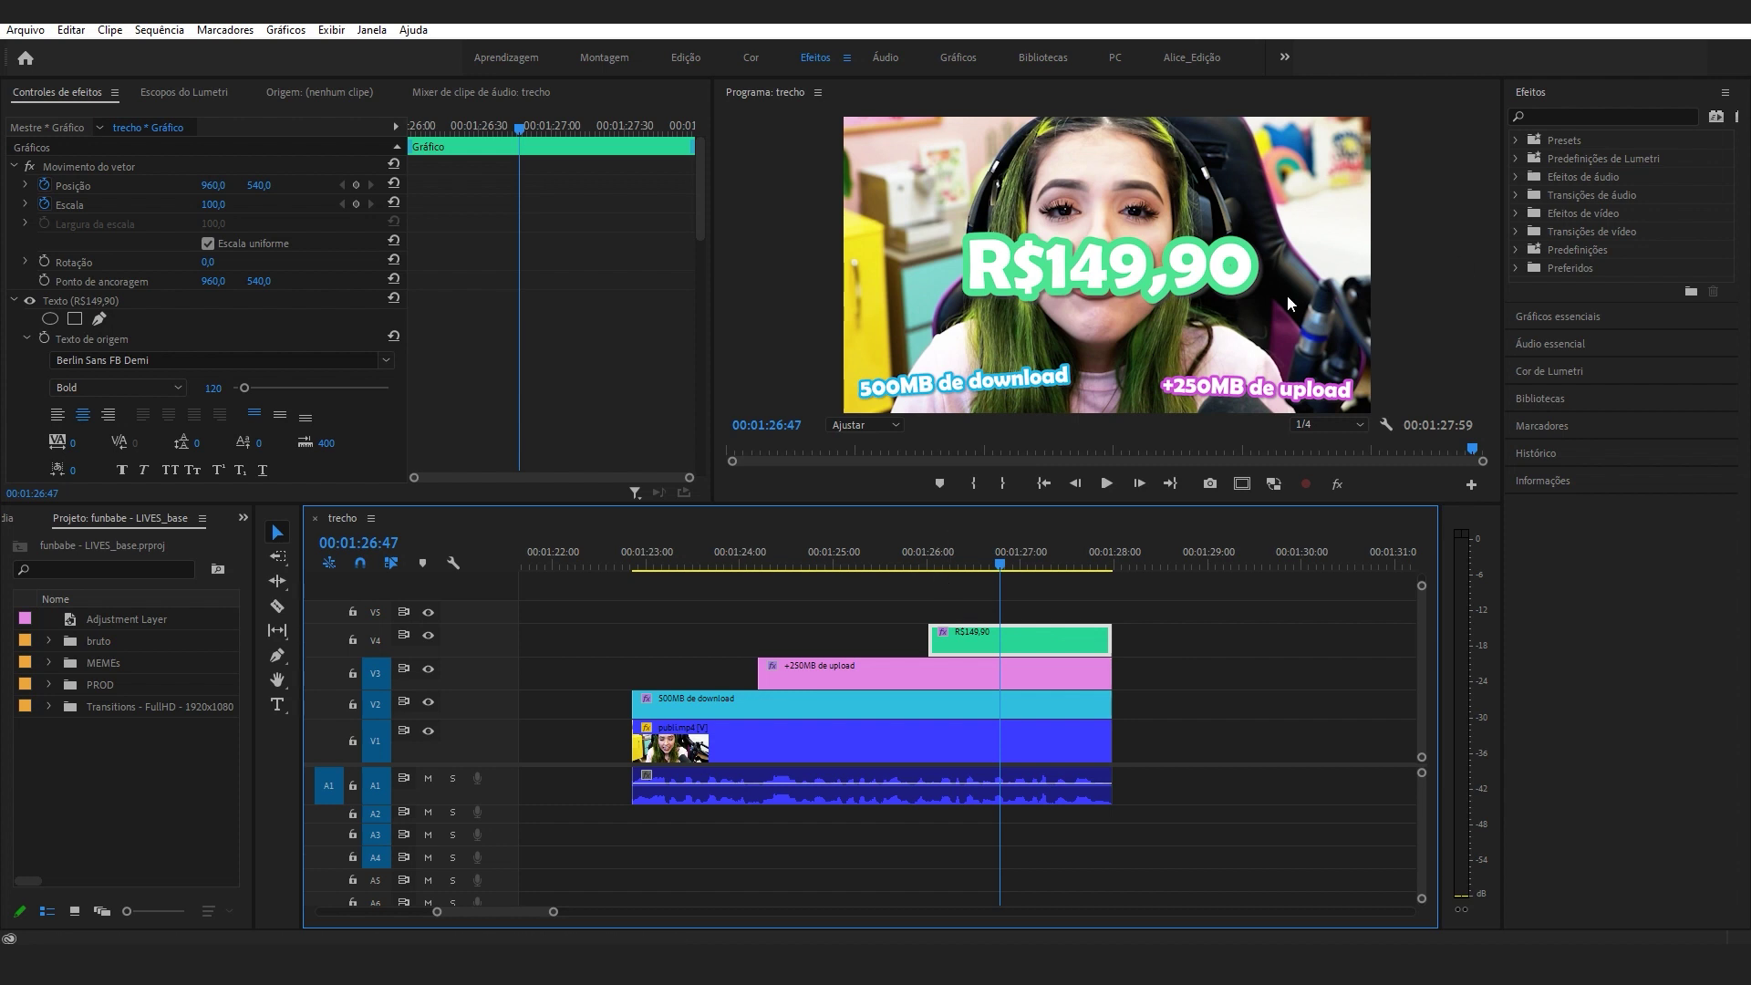
{"action": "left_click_drag", "start_coordinate": [1120, 261], "coordinate": [1268, 168]}
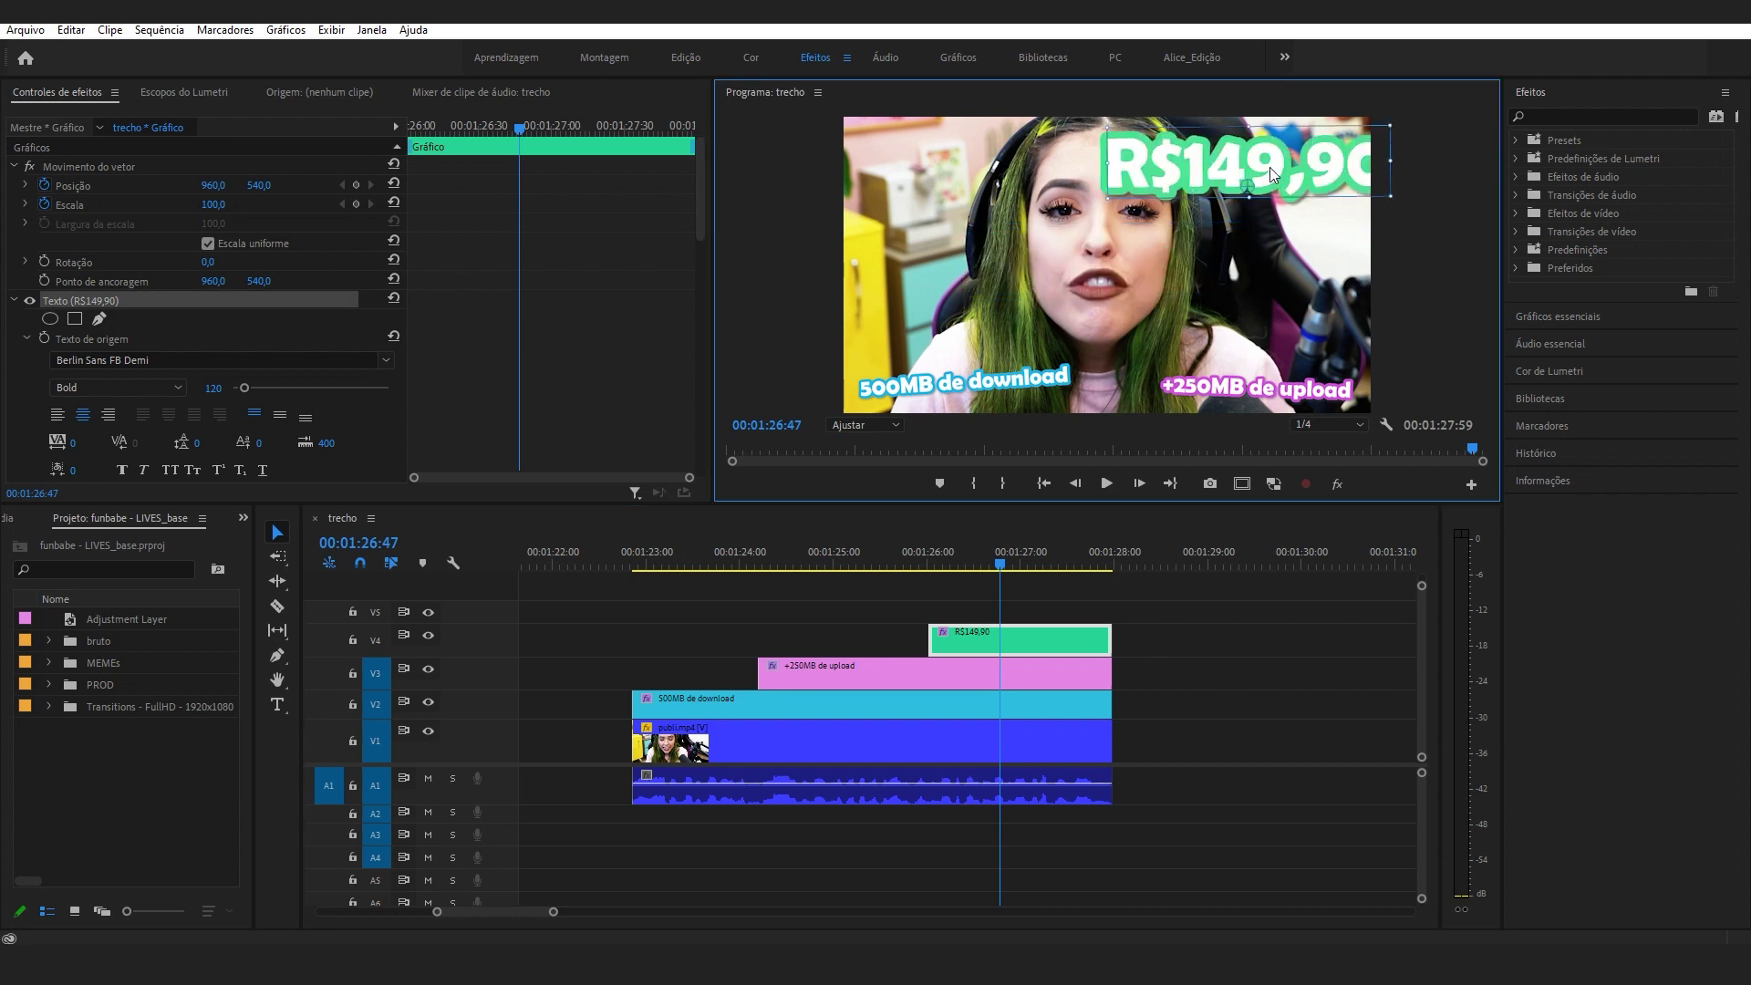
{"action": "left_click_drag", "start_coordinate": [983, 308], "coordinate": [1060, 248]}
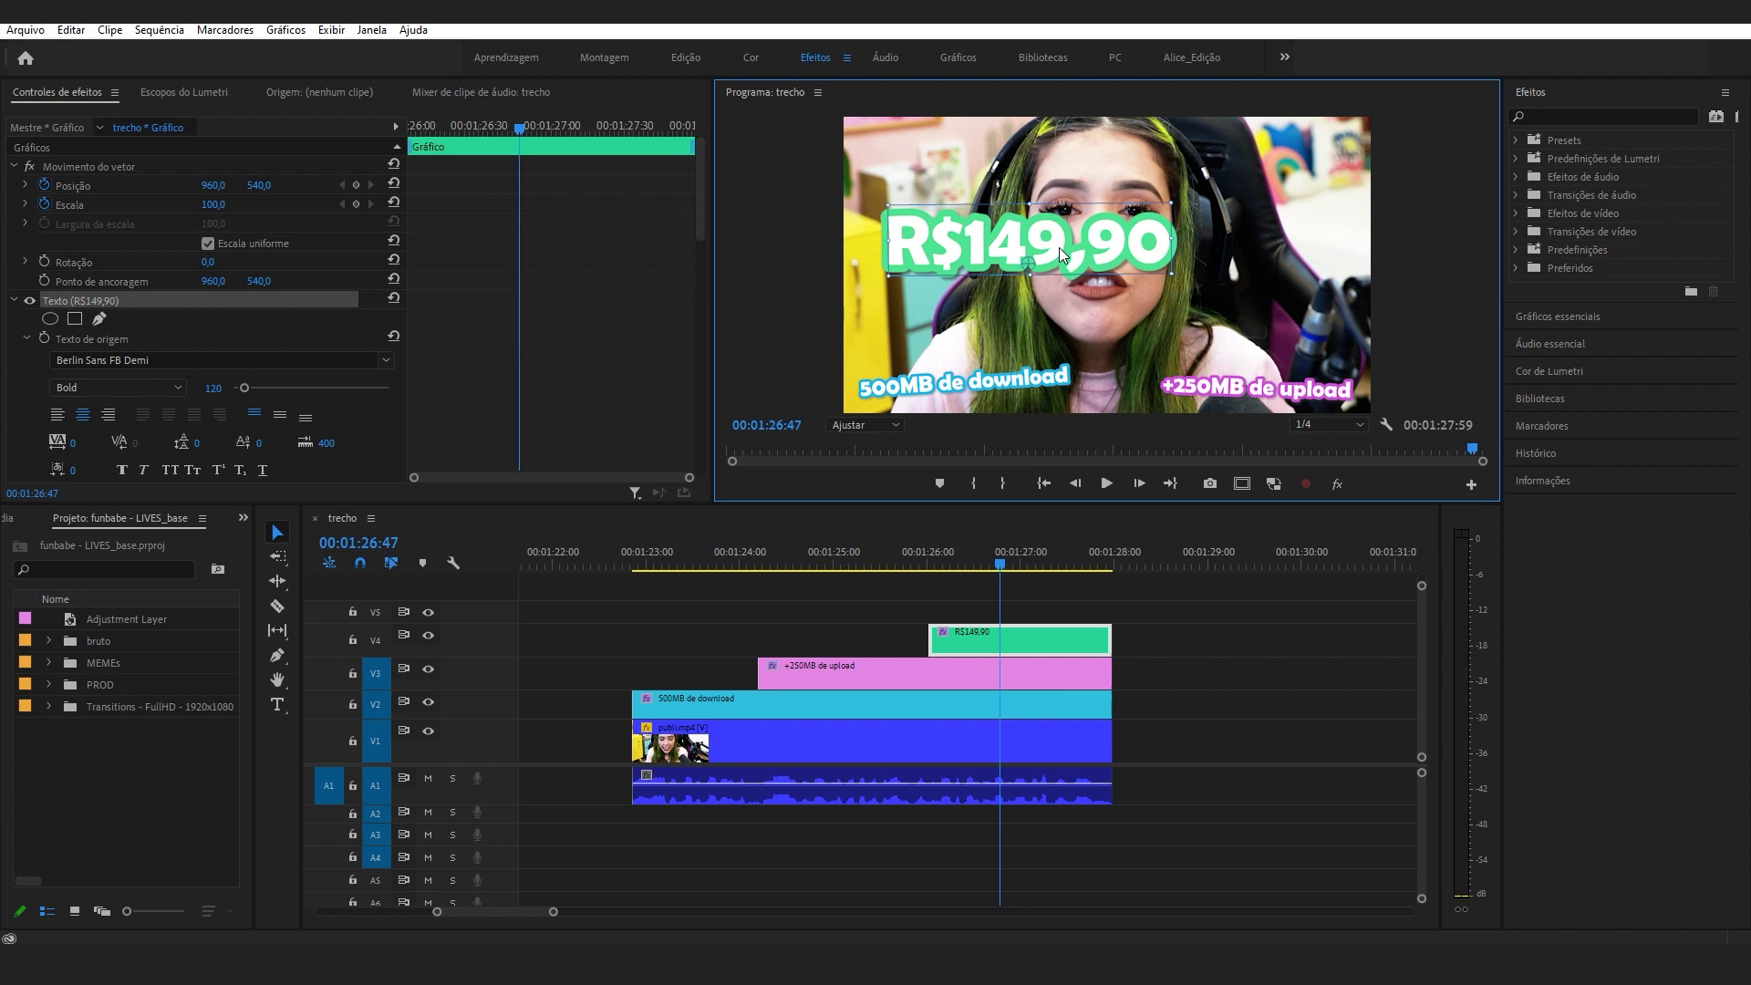
{"action": "key", "text": "ctrl+z"}
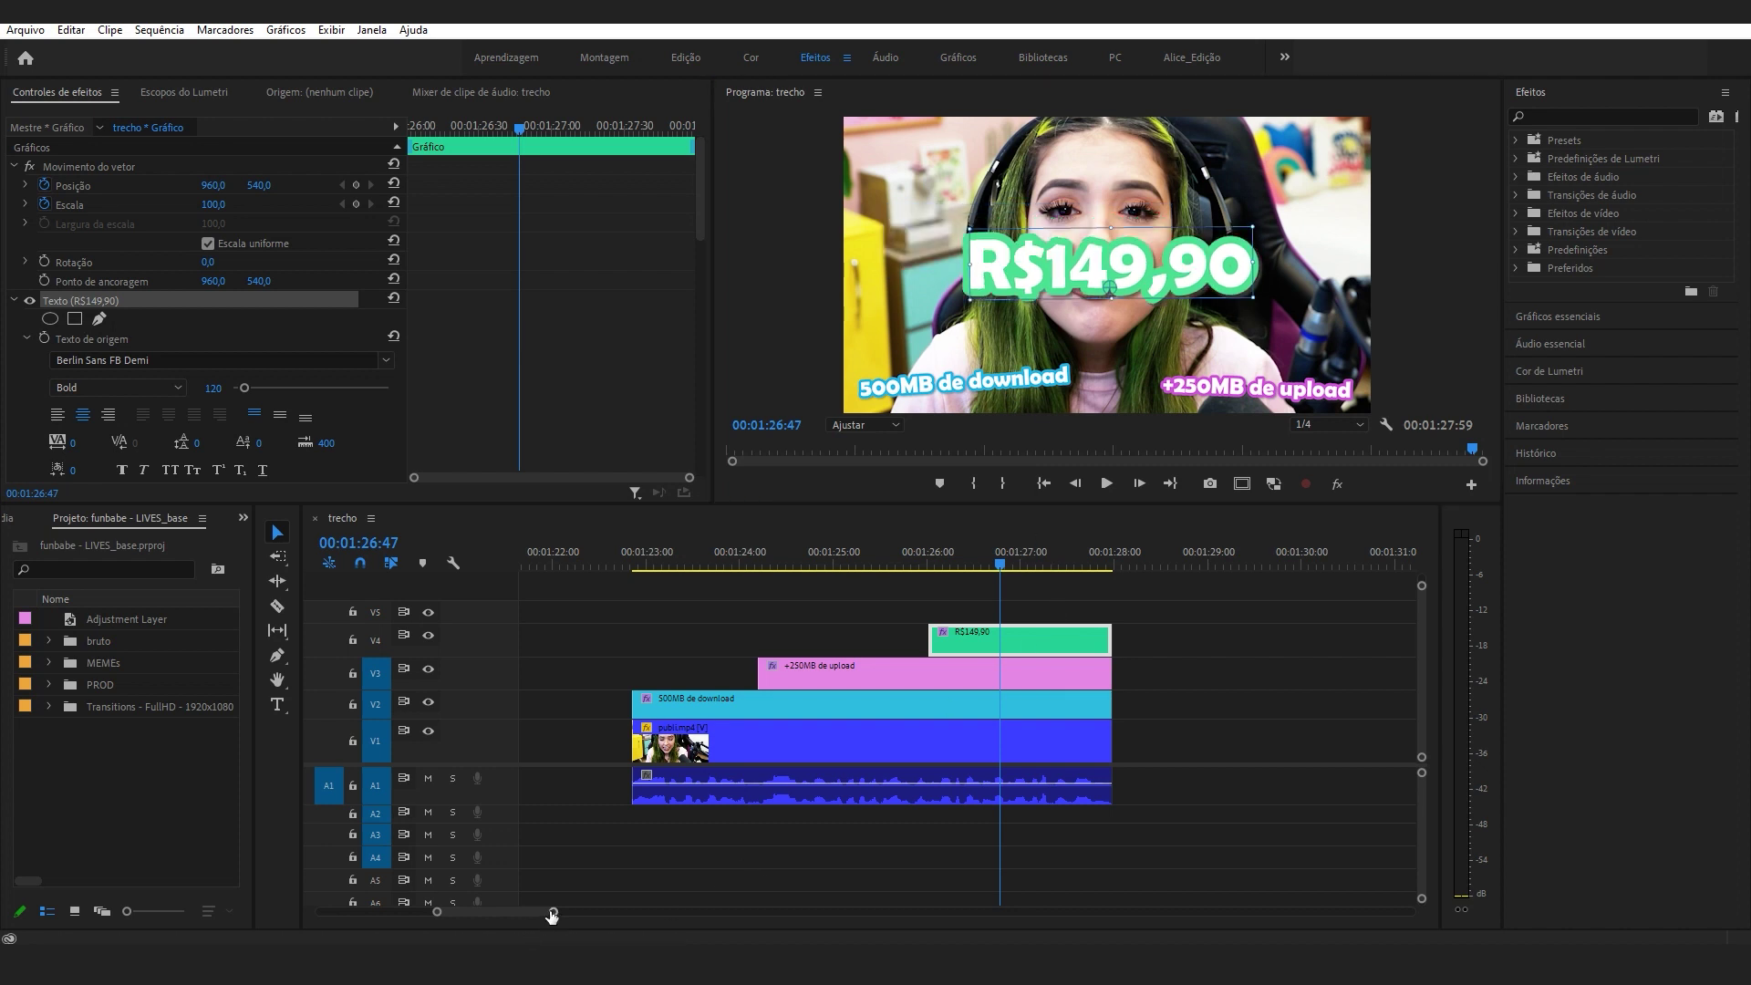
Add vector motion Position and Scale keyframes to the "R$149,90" title at its first frame, 00:01:26:01.
{"action": "left_click_drag", "start_coordinate": [553, 912], "coordinate": [501, 911]}
{"action": "key", "text": "Up"}
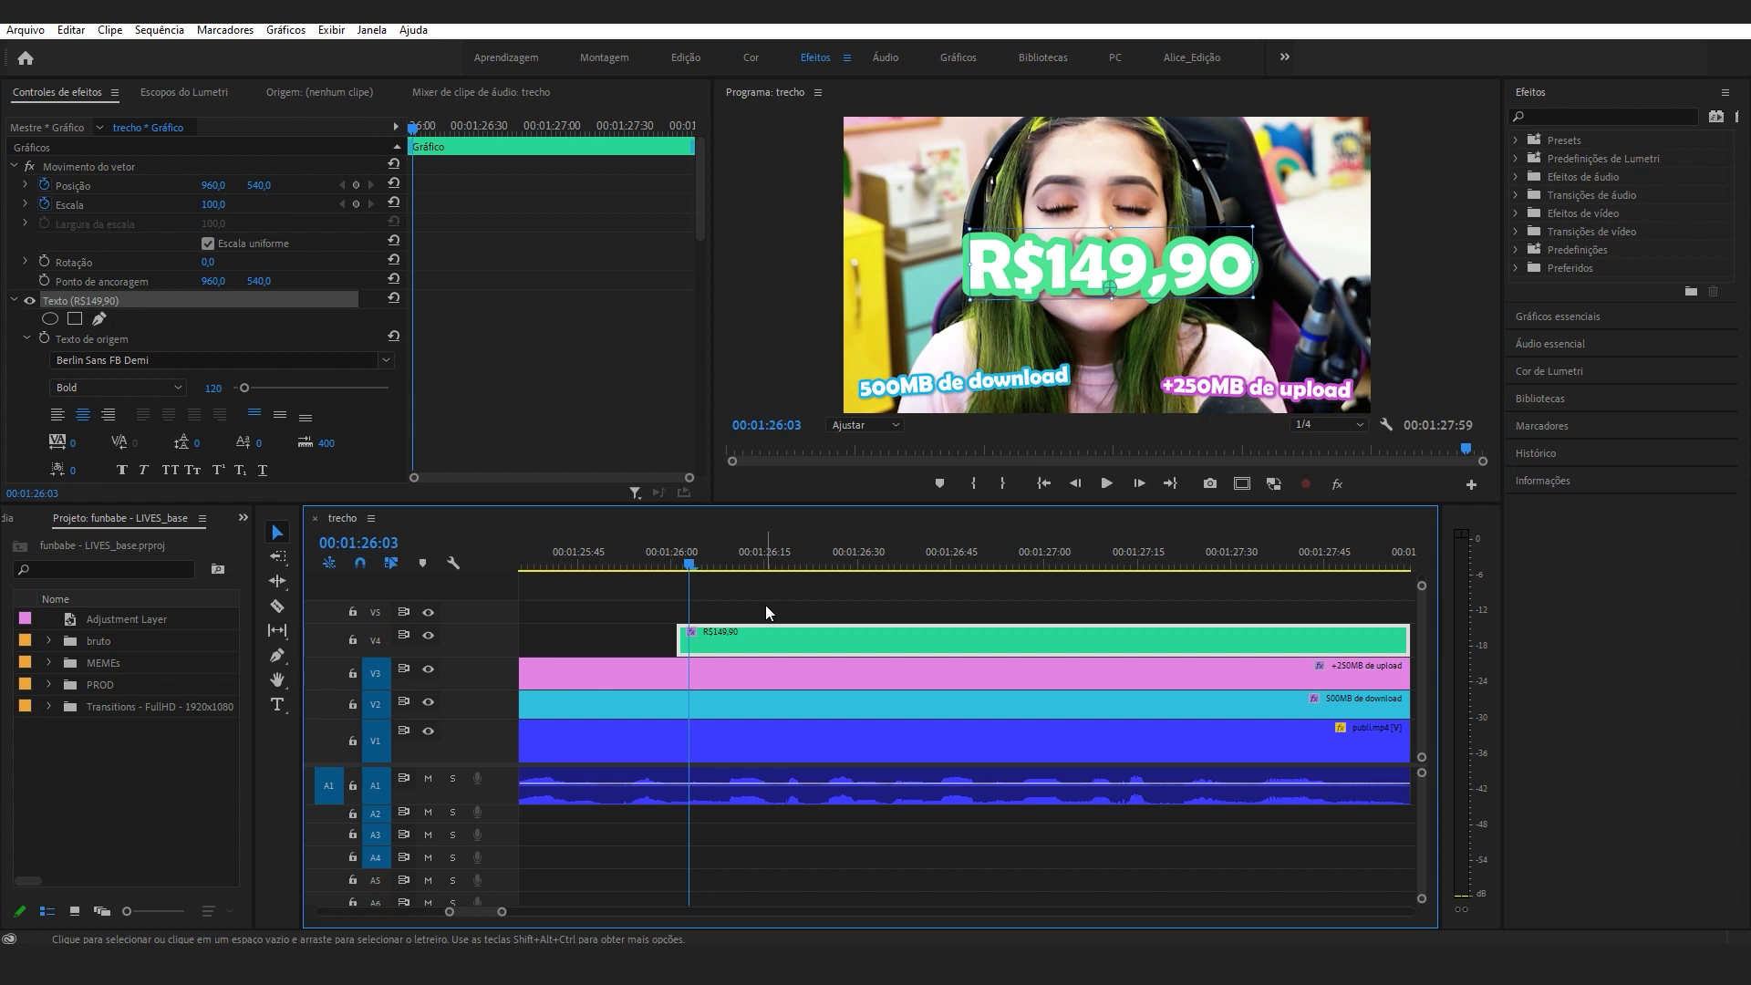
{"action": "left_click", "coordinate": [768, 605]}
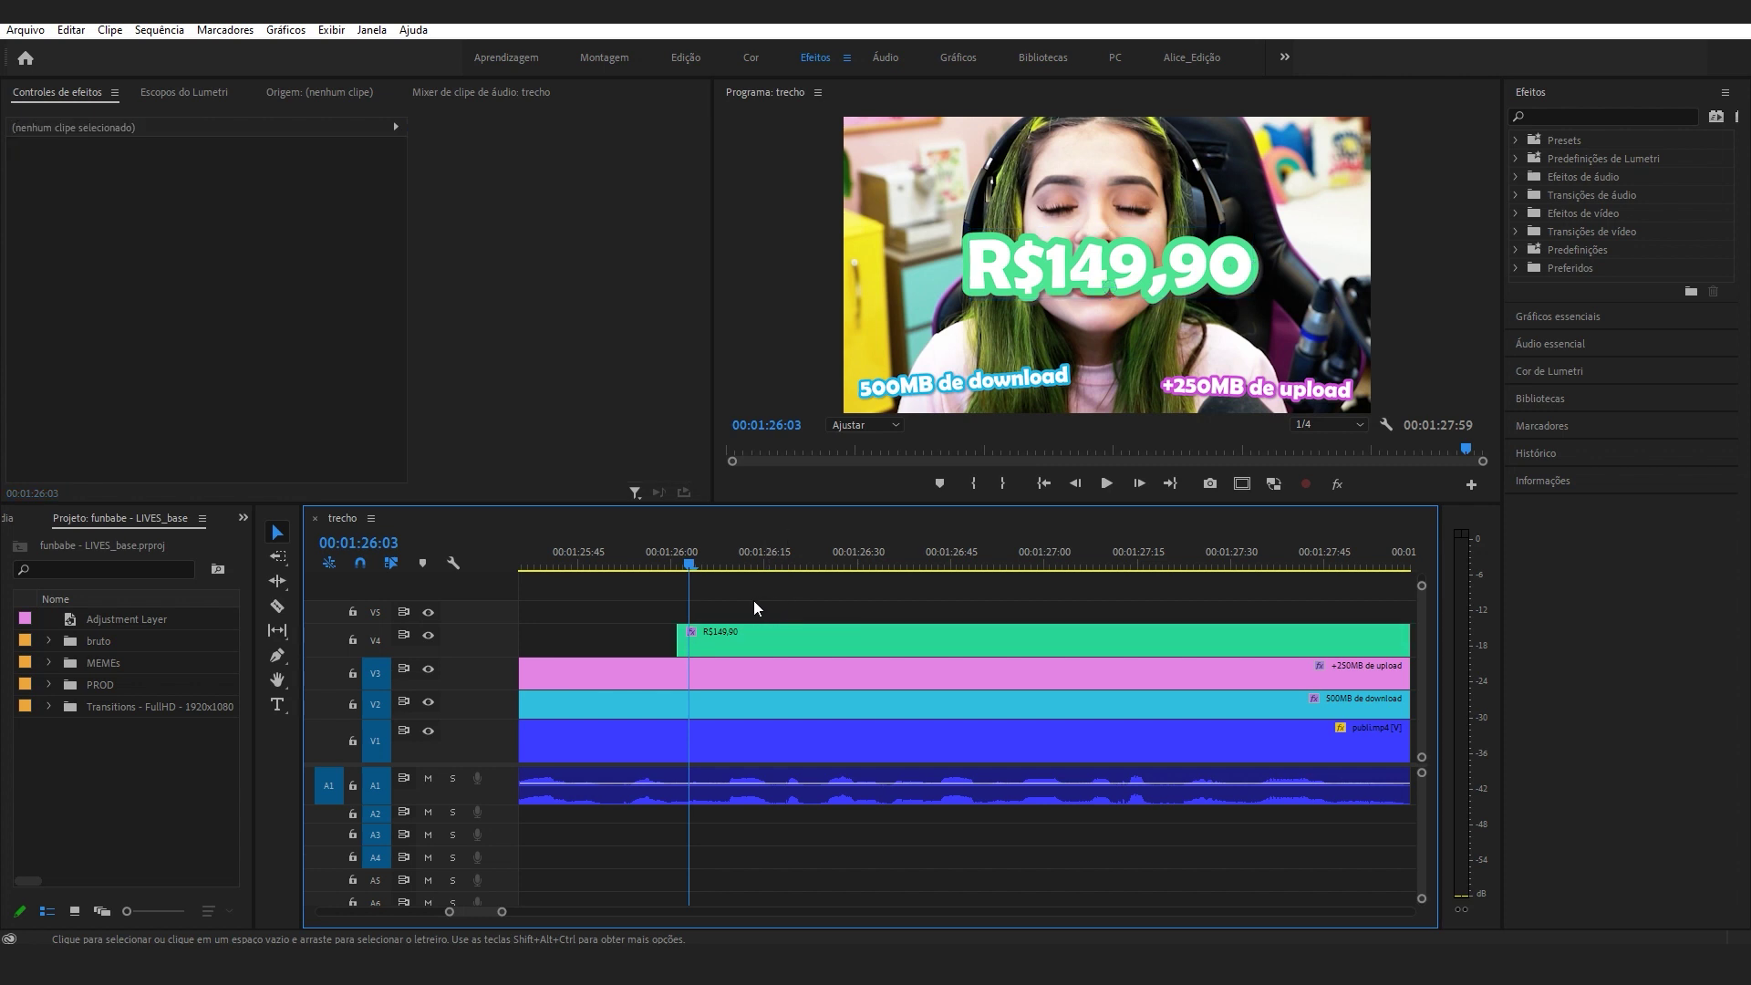
{"action": "key", "text": "Left"}
{"action": "key", "text": "Left"}
{"action": "left_click", "coordinate": [729, 632]}
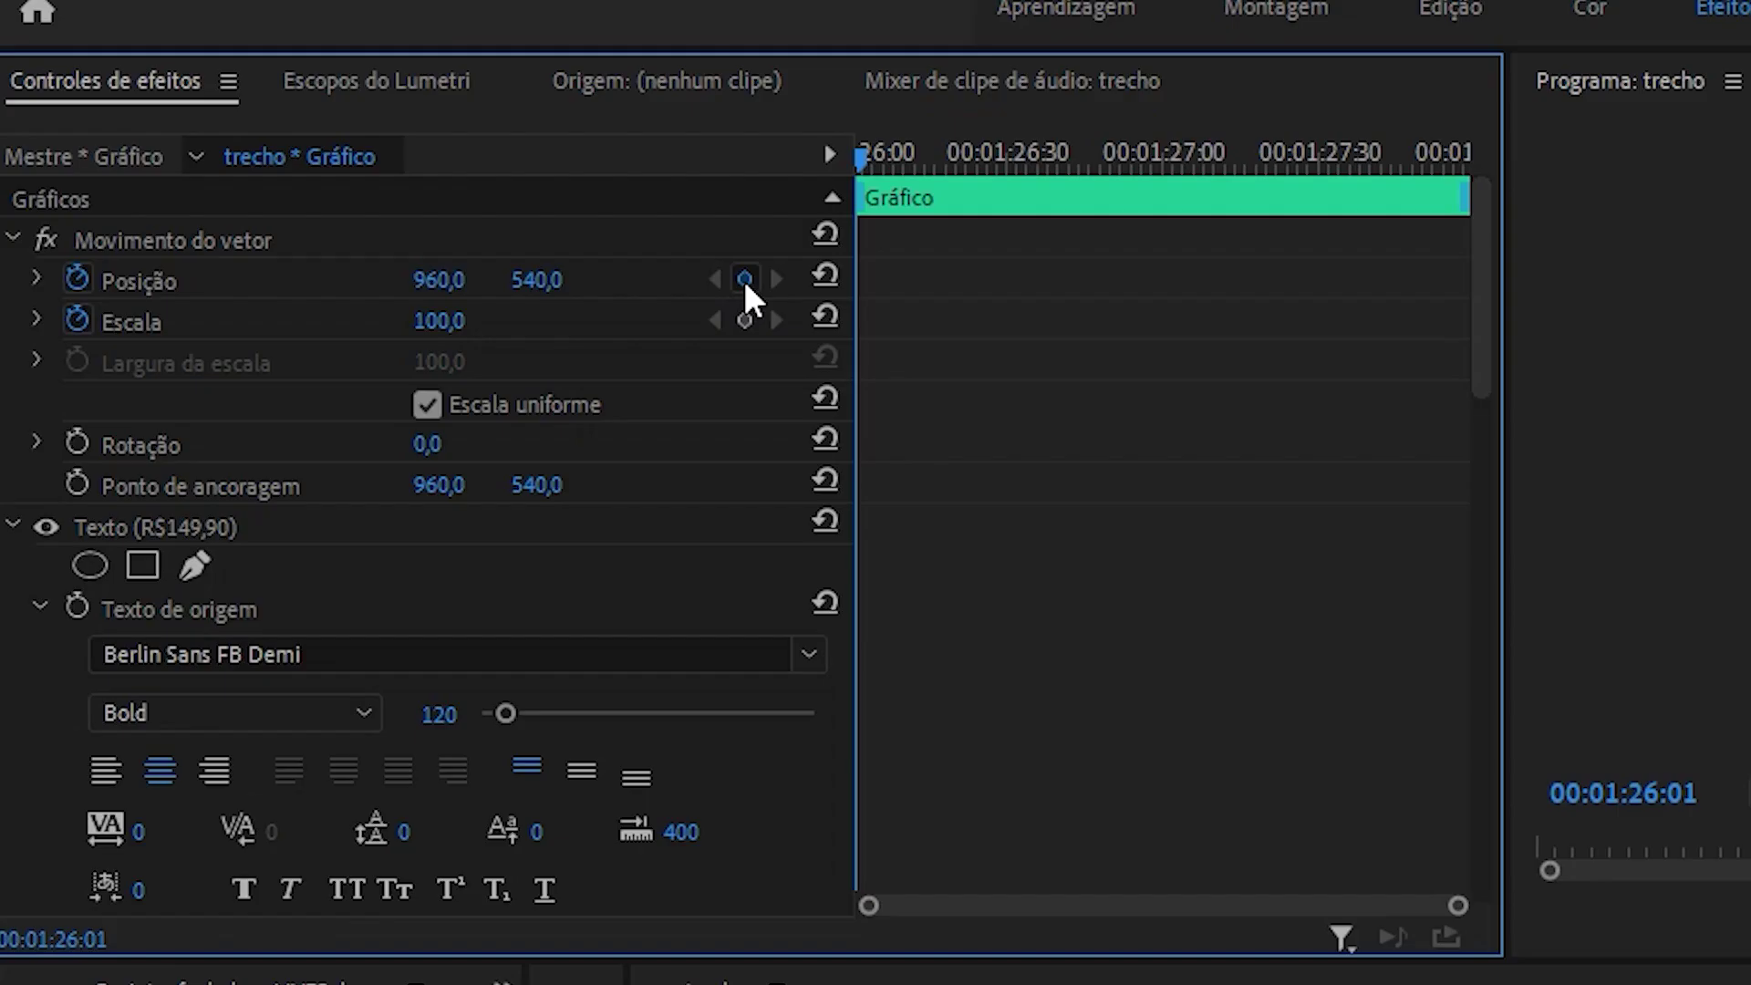
{"action": "left_click", "coordinate": [356, 185]}
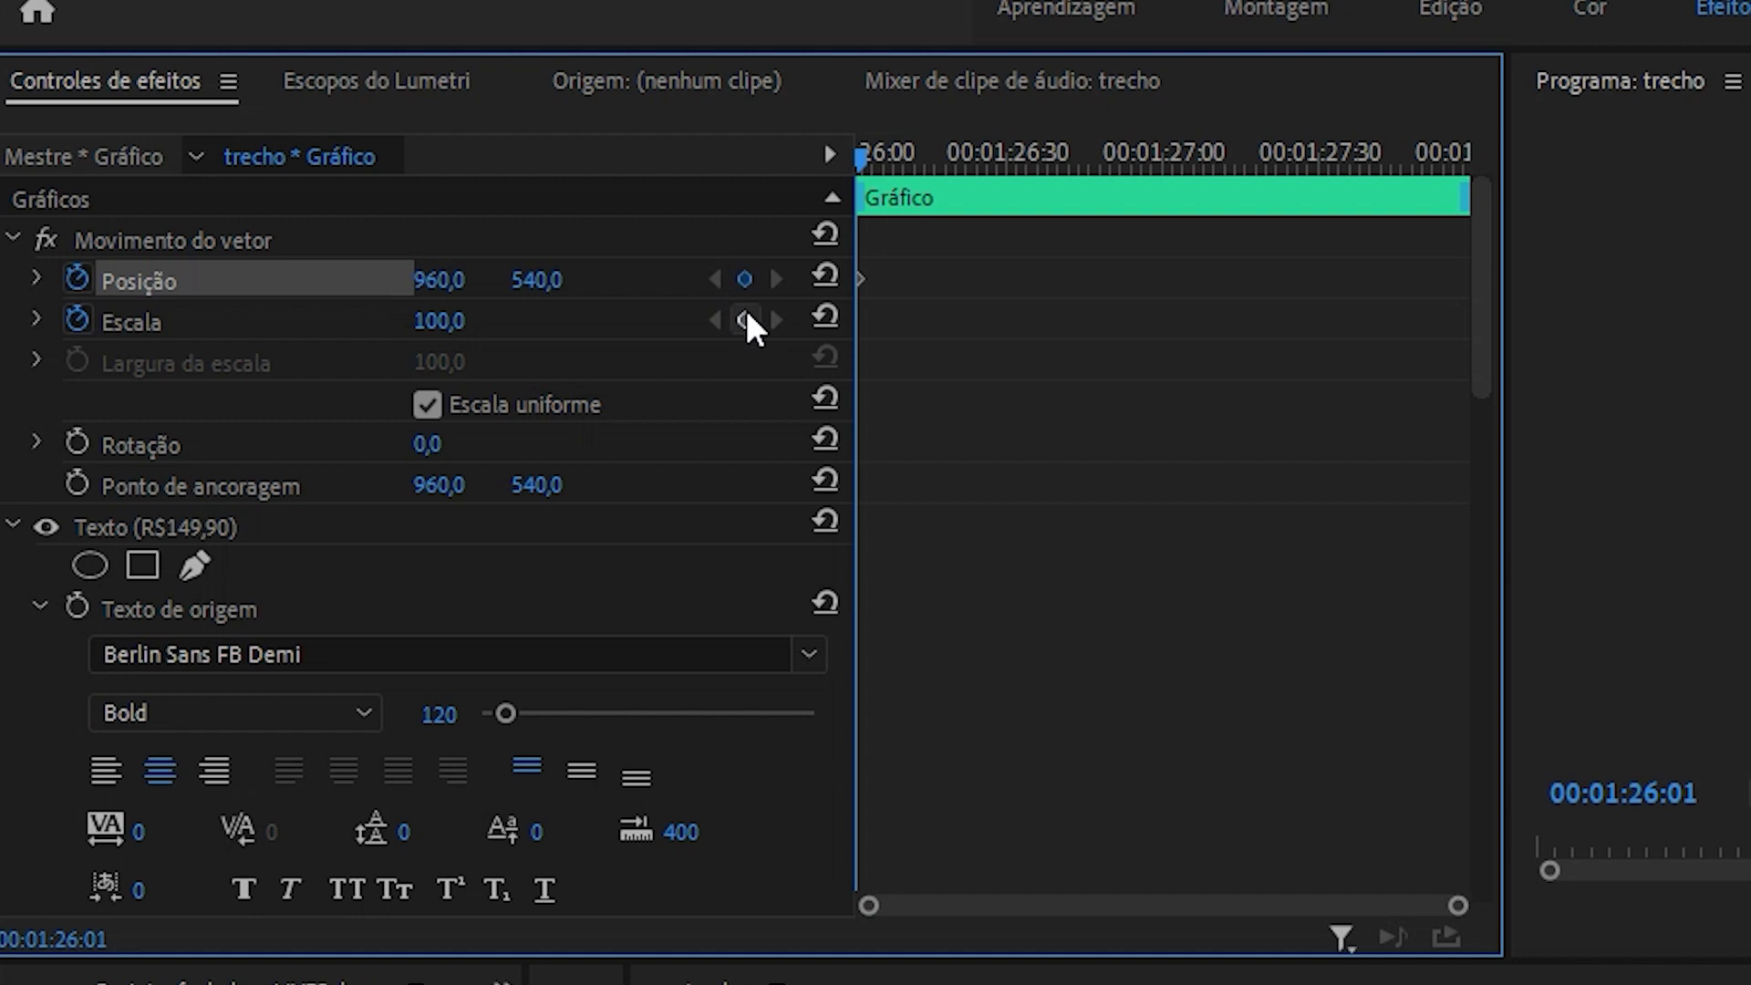
{"action": "left_click", "coordinate": [745, 320]}
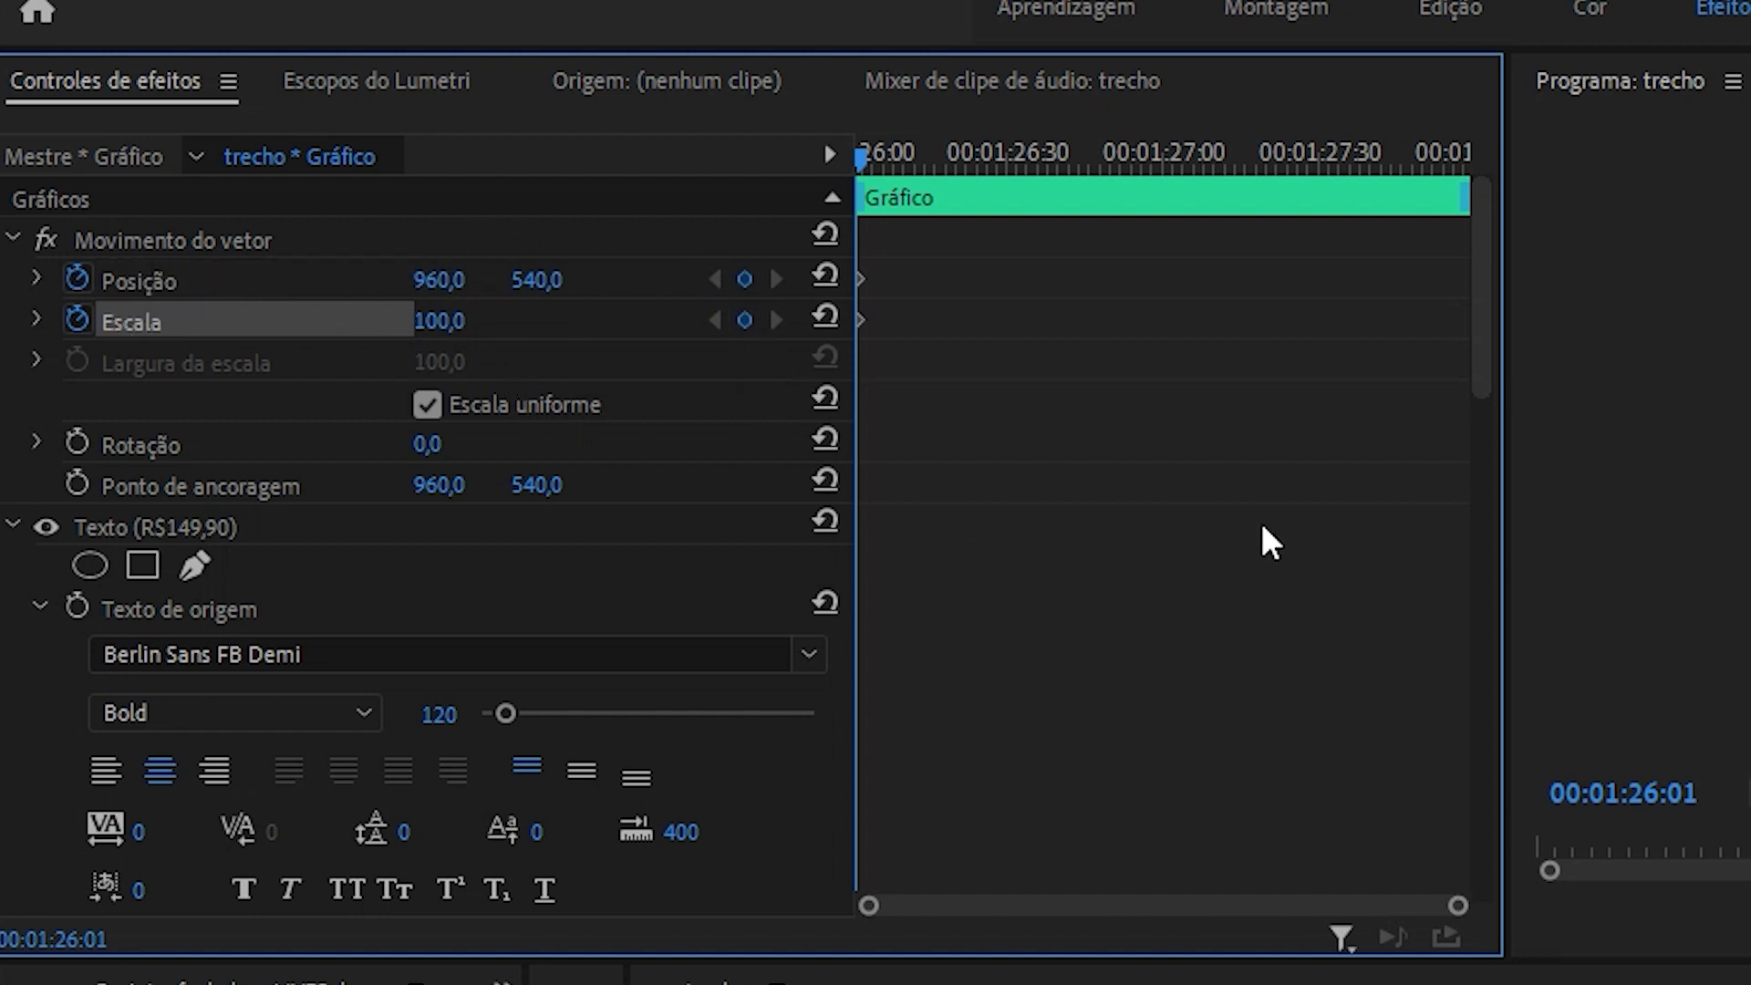
Add a second pair of Position and Scale keyframes to the "R$149,90" title at 00:01:26:08.
{"action": "left_click_drag", "start_coordinate": [1456, 907], "coordinate": [942, 907]}
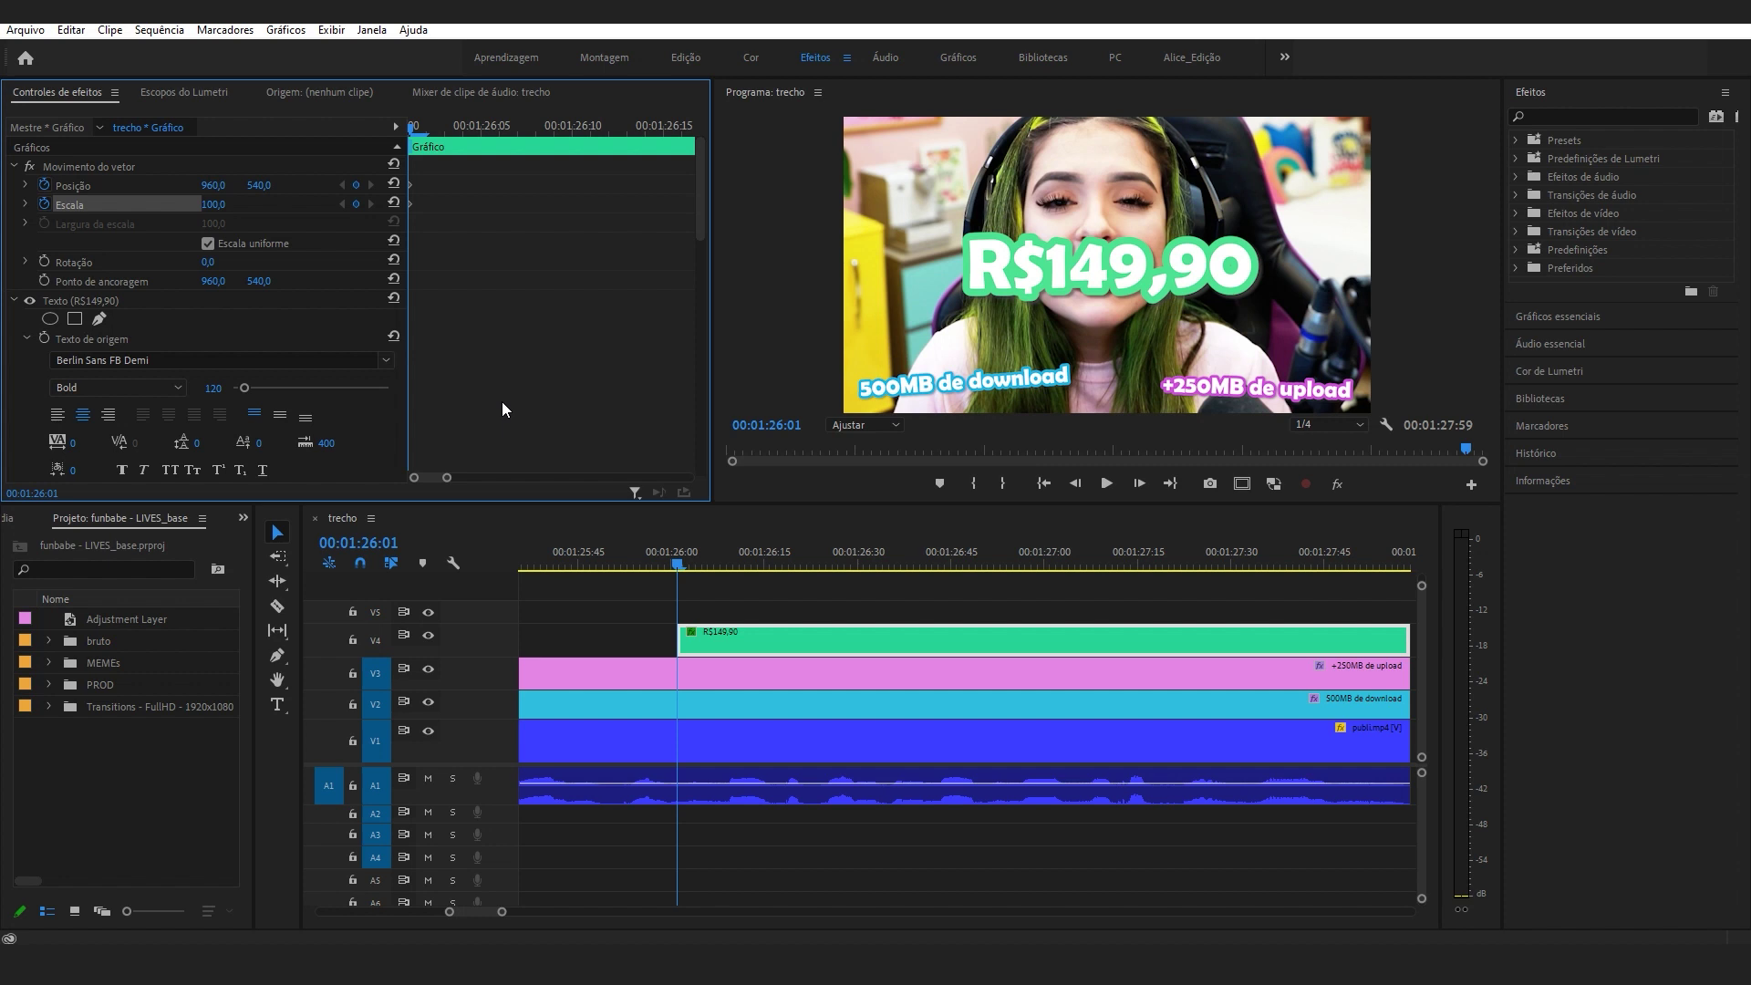
{"action": "key", "text": "Right"}
{"action": "key", "text": "Right"}
{"action": "key", "text": "Right"}
{"action": "key", "text": "Right"}
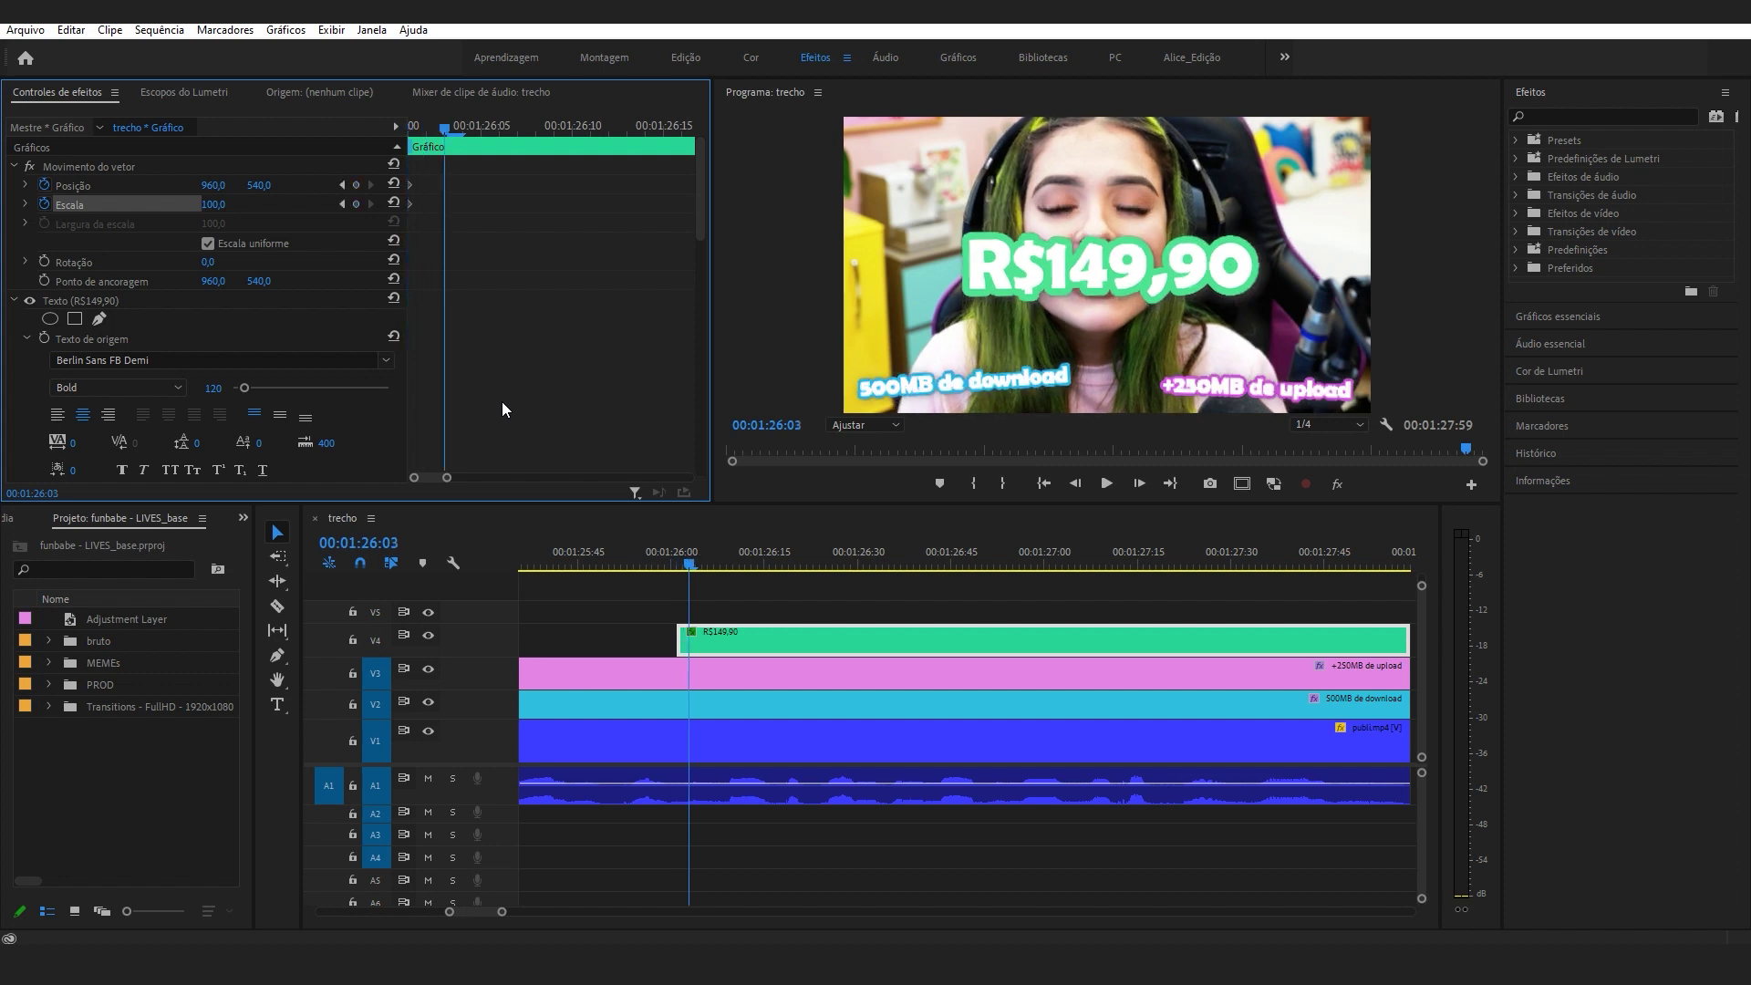
{"action": "key", "text": "Right"}
{"action": "key", "text": "Right"}
{"action": "key", "text": "Right"}
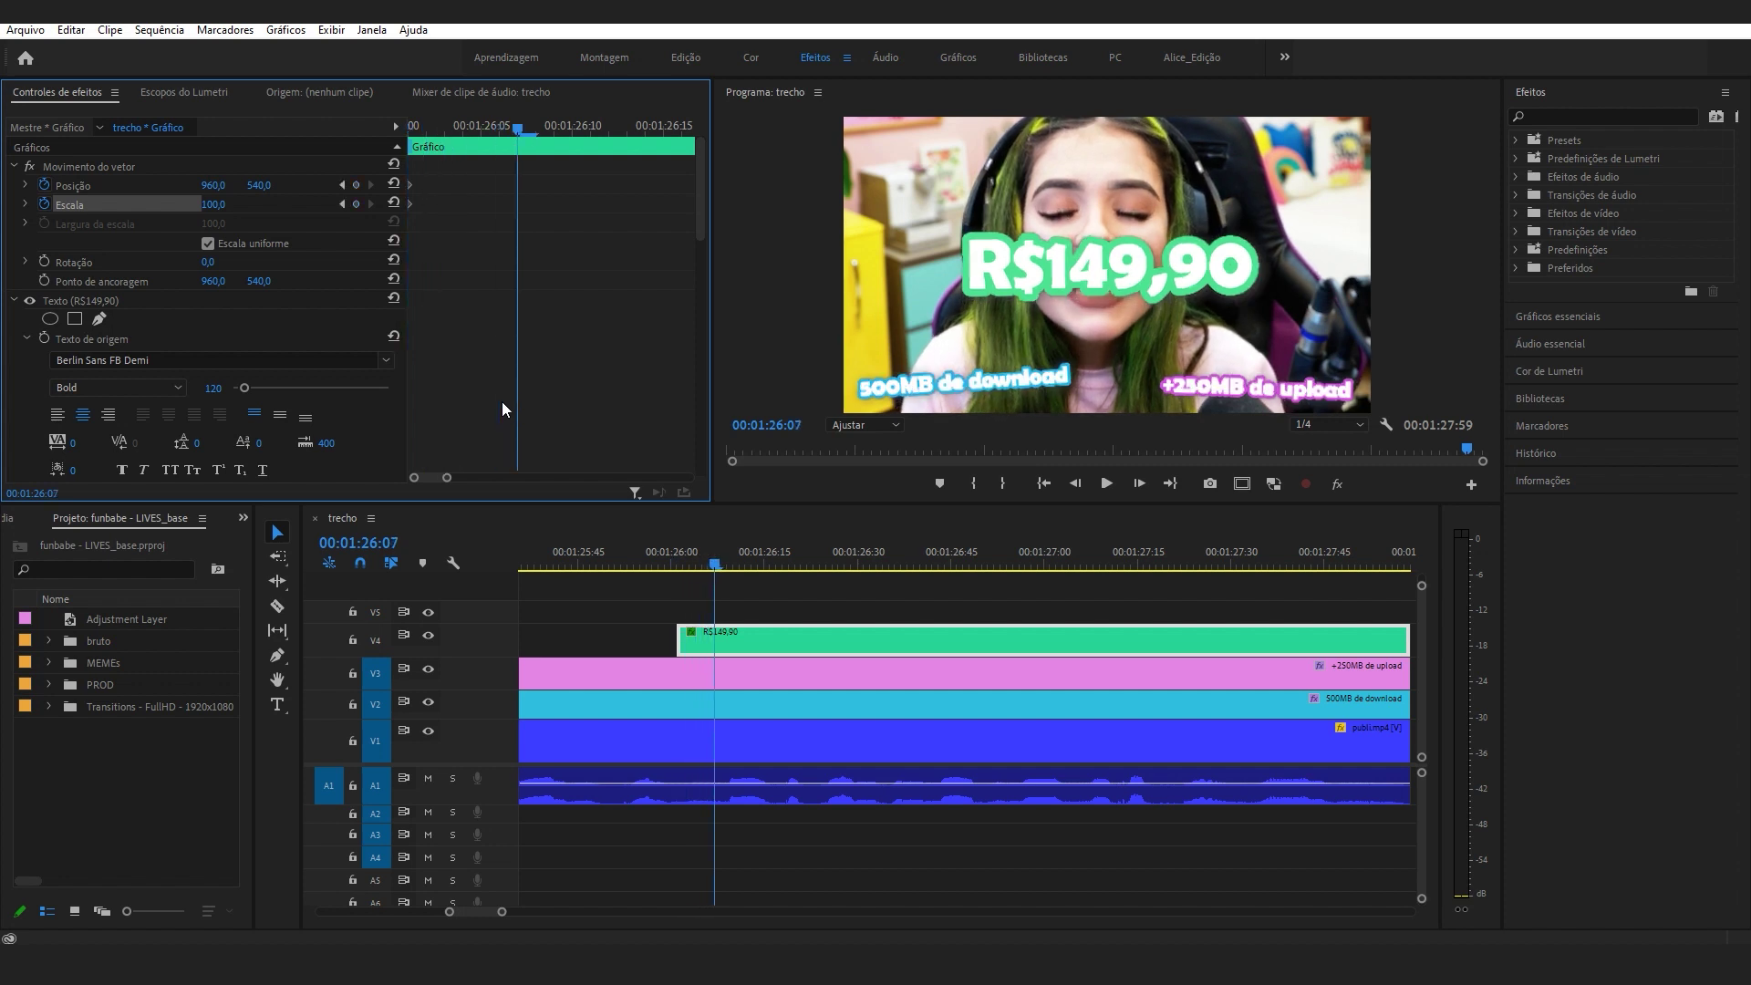
{"action": "left_click", "coordinate": [356, 186]}
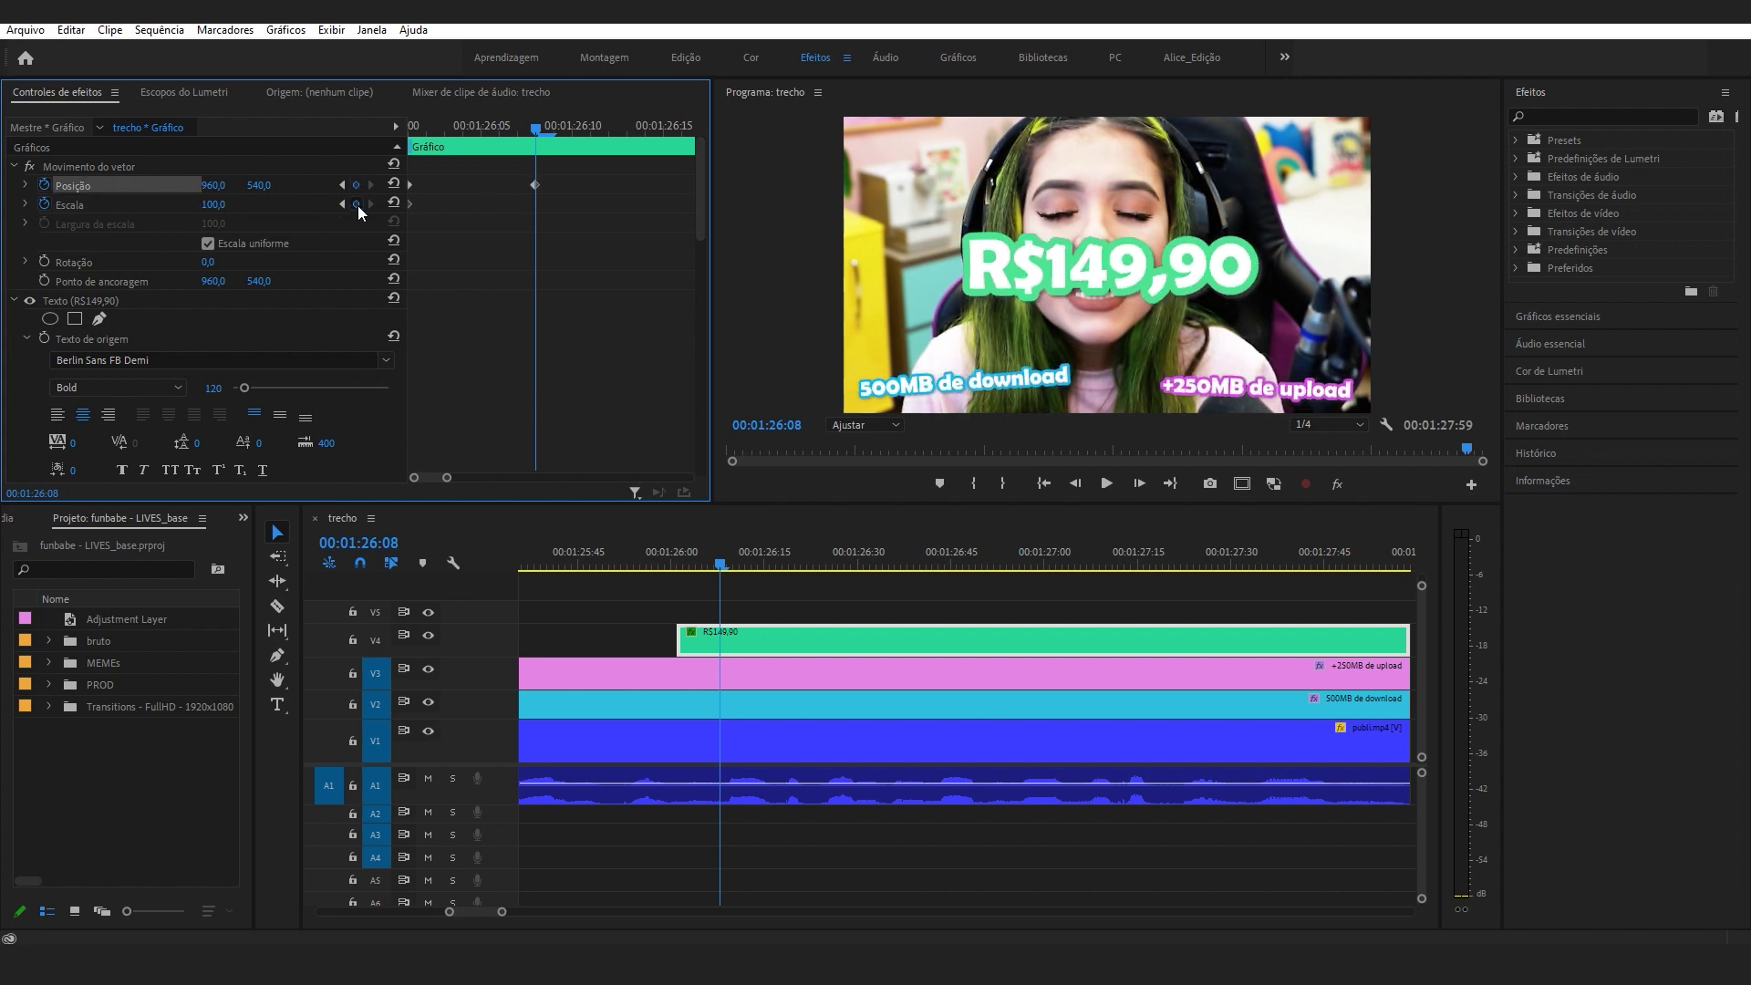
{"action": "left_click", "coordinate": [357, 204]}
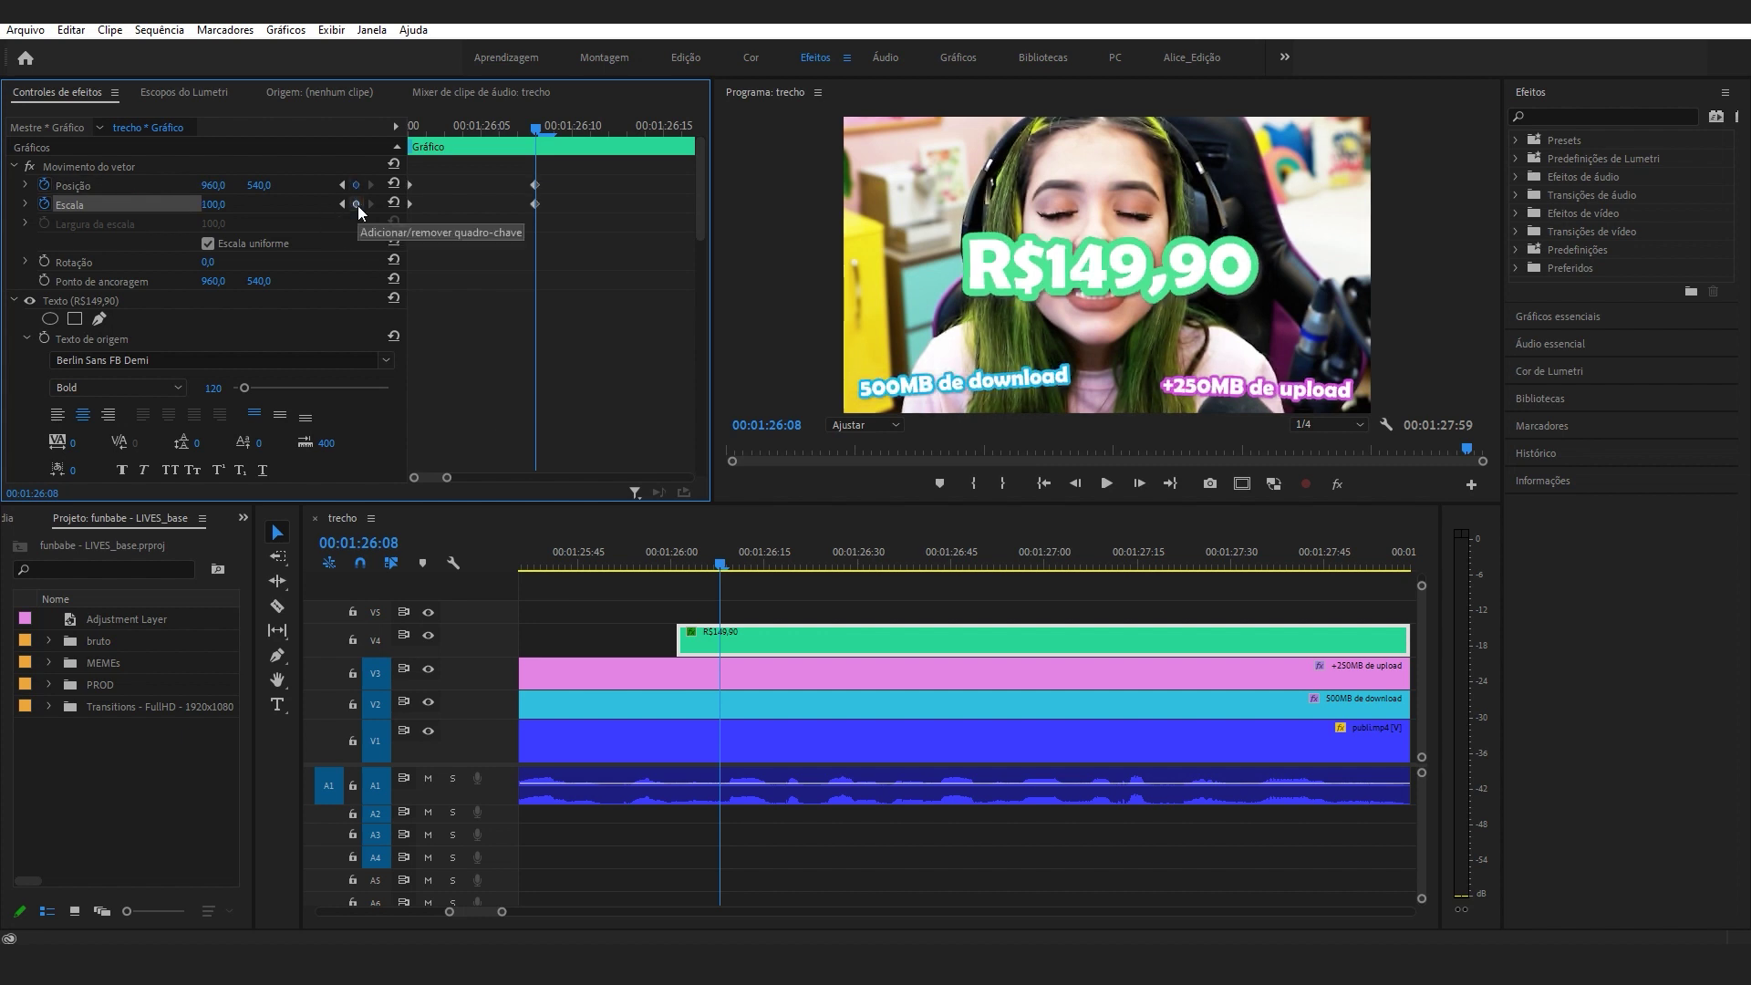
Add a third pair of Position and Scale keyframes to the "R$149,90" title at 00:01:26:12.
{"action": "key", "text": "Right"}
{"action": "key", "text": "Right"}
{"action": "key", "text": "Right"}
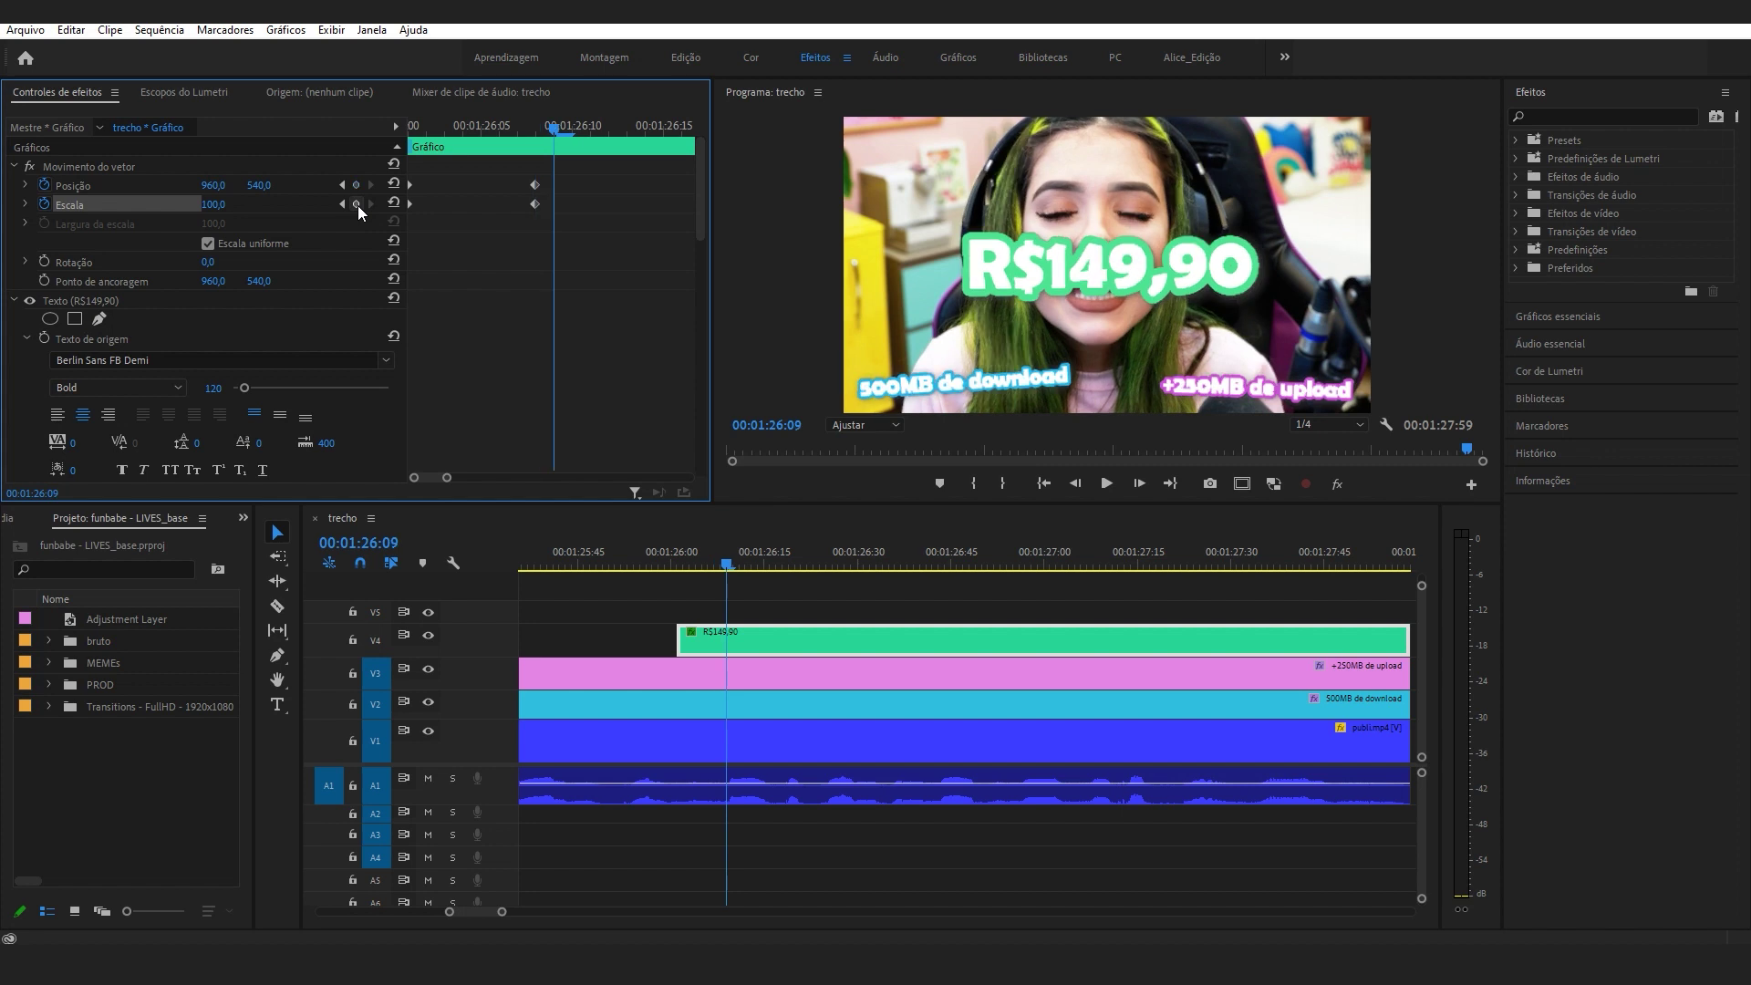
{"action": "key", "text": "Right"}
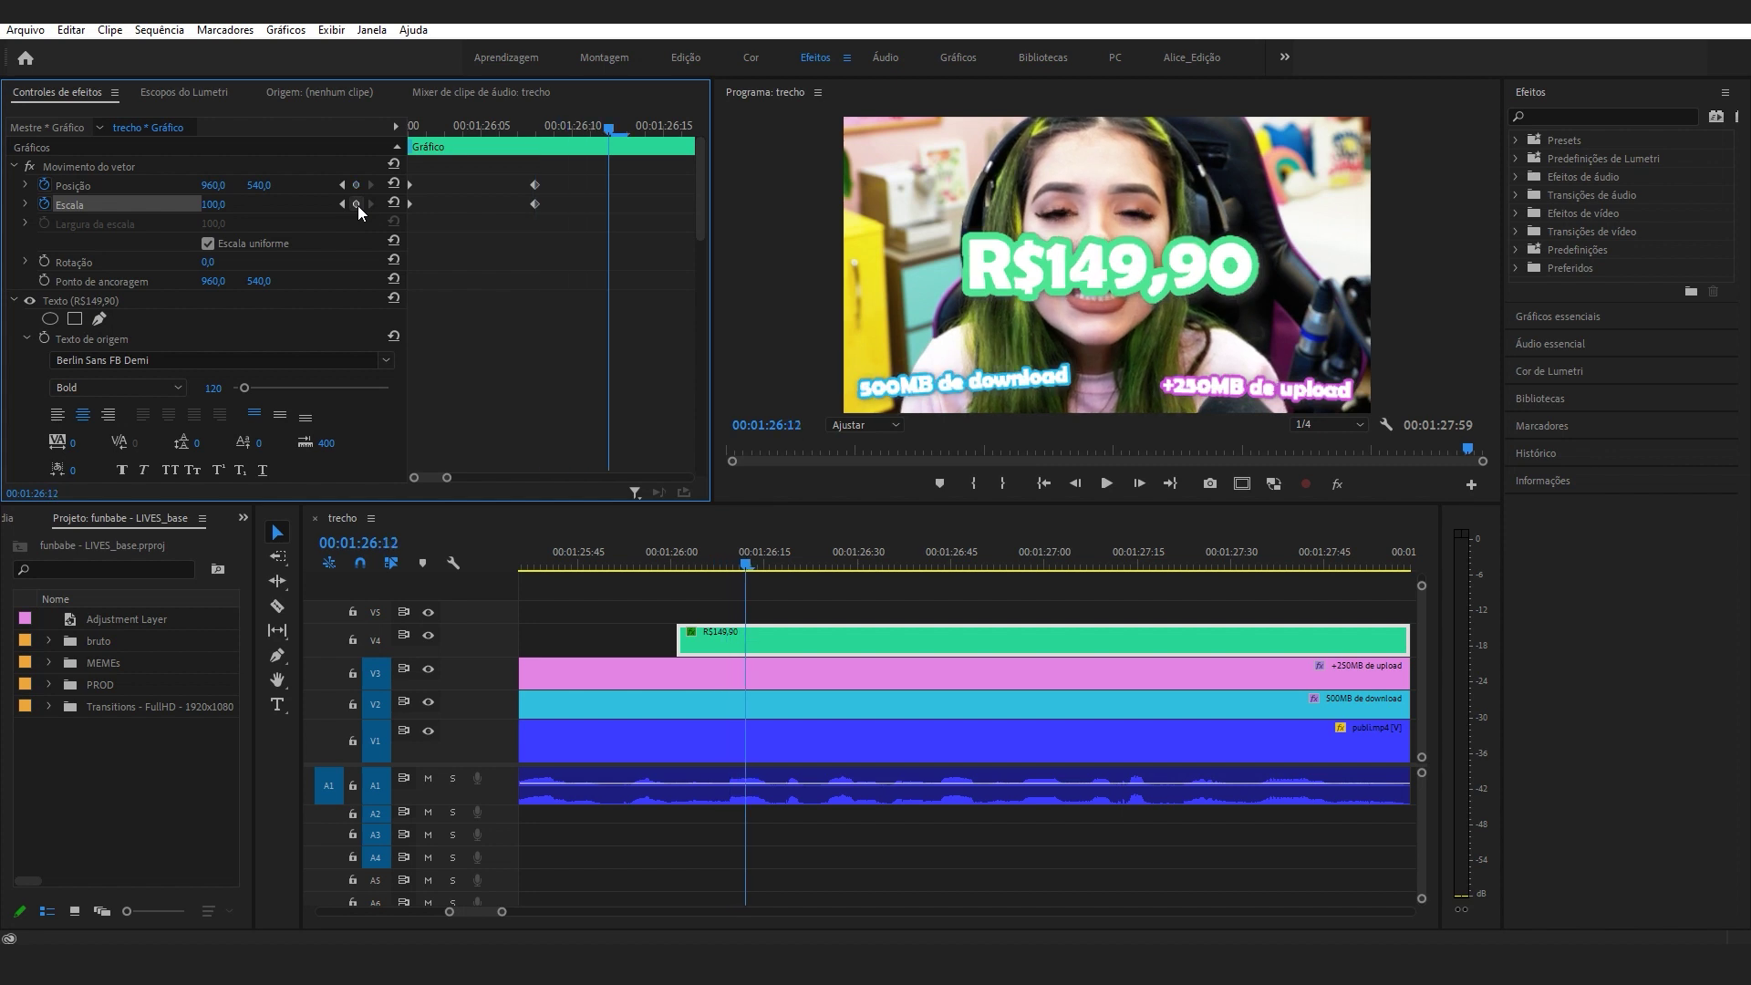
{"action": "left_click", "coordinate": [356, 187]}
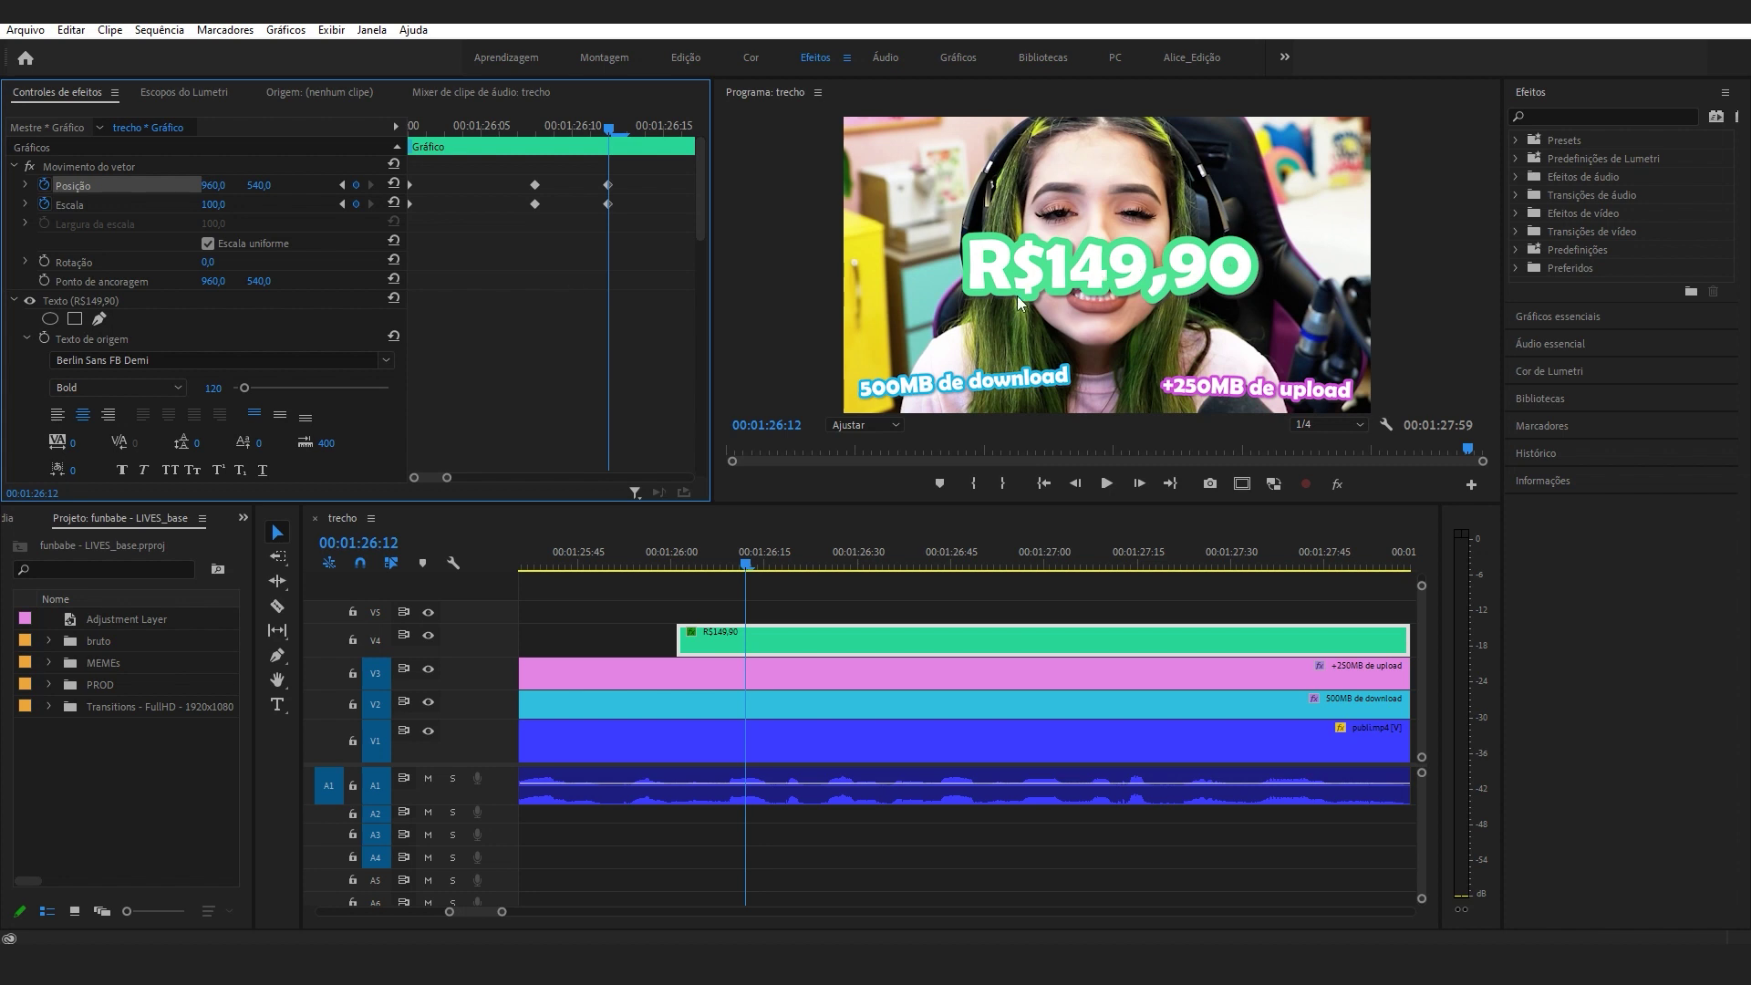
{"action": "left_click", "coordinate": [1104, 275]}
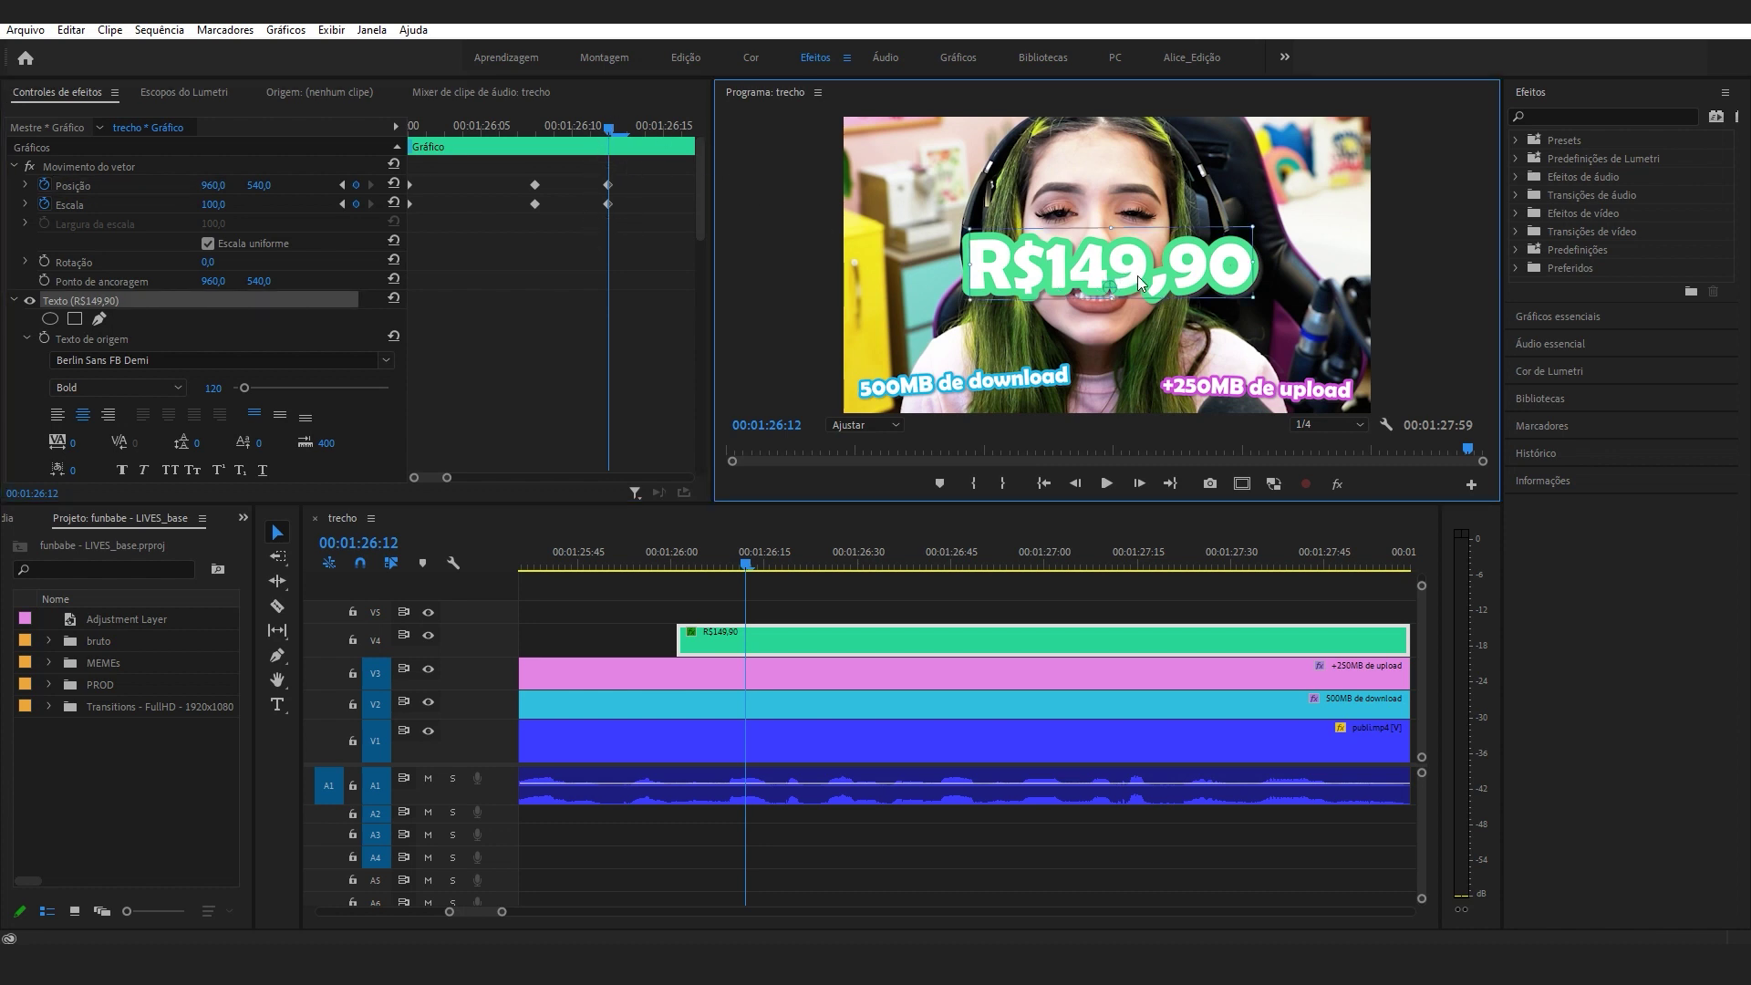
Set the title's vector motion Scale to 120 at the middle keyframe, 00:01:26:08.
{"action": "left_click_drag", "start_coordinate": [609, 130], "coordinate": [536, 131]}
{"action": "left_click", "coordinate": [216, 204]}
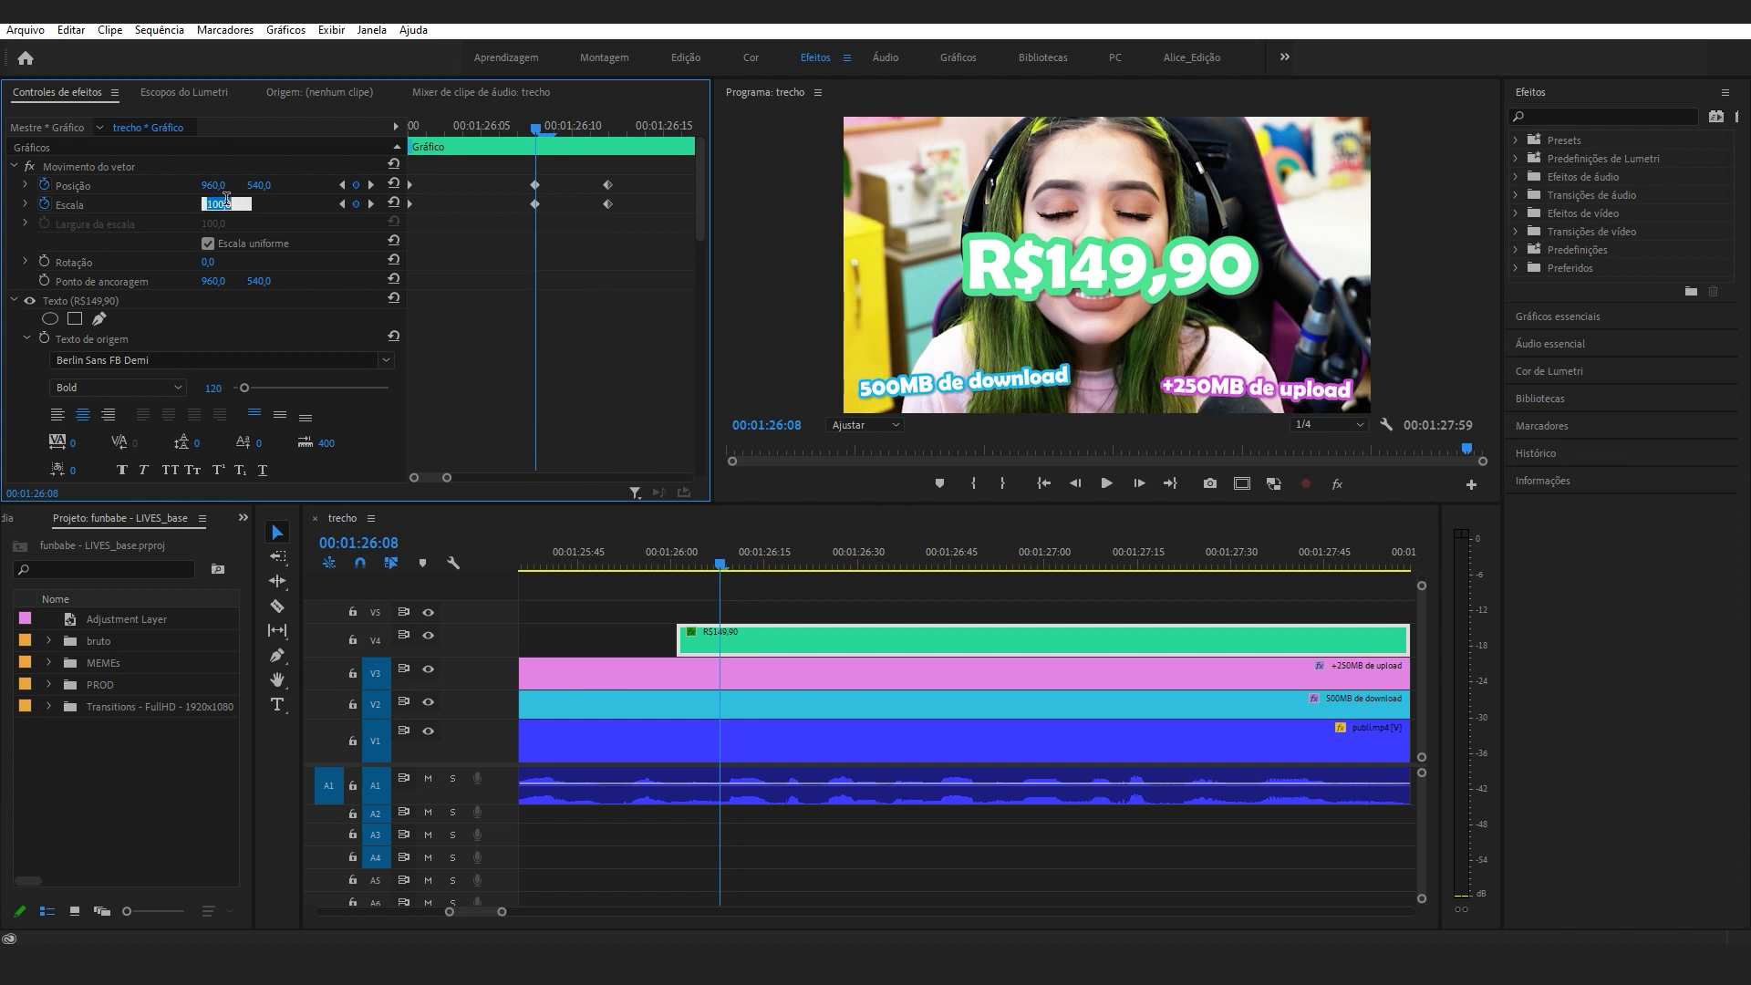
{"action": "type", "text": "120"}
{"action": "key", "text": "Return"}
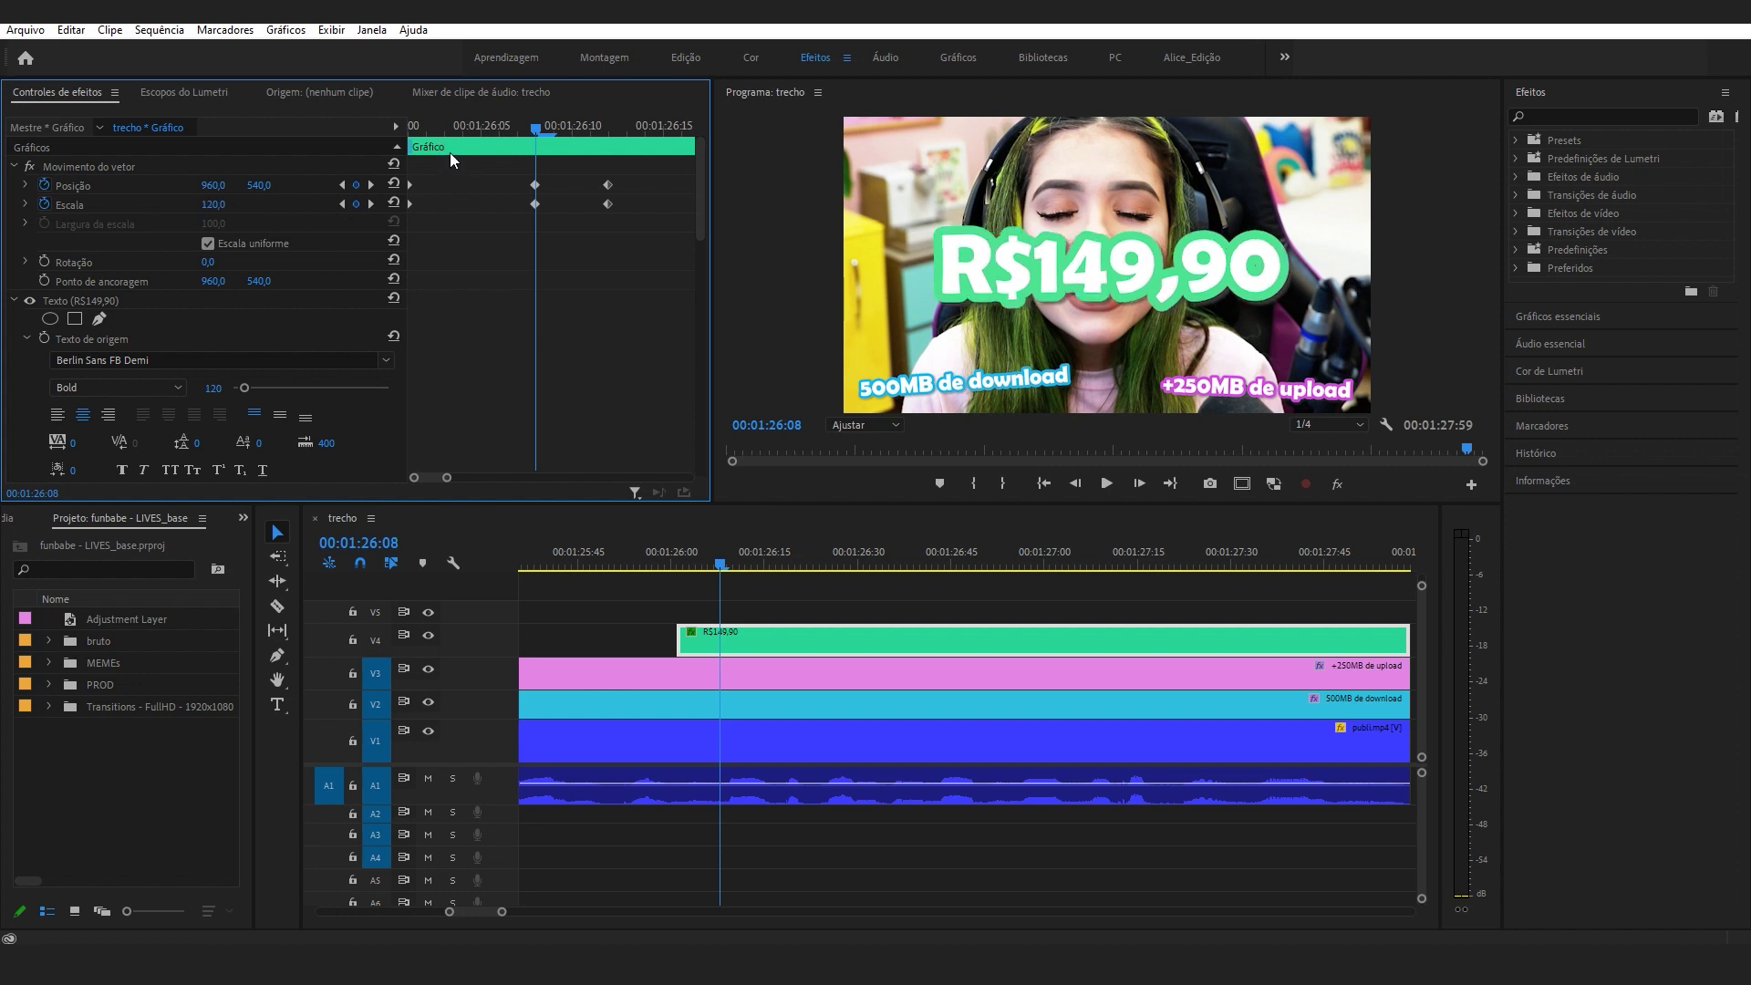
Set the title's vector motion Scale to 0 at the first keyframe, 00:01:26:01, and play back the entrance.
{"action": "key", "text": "Up"}
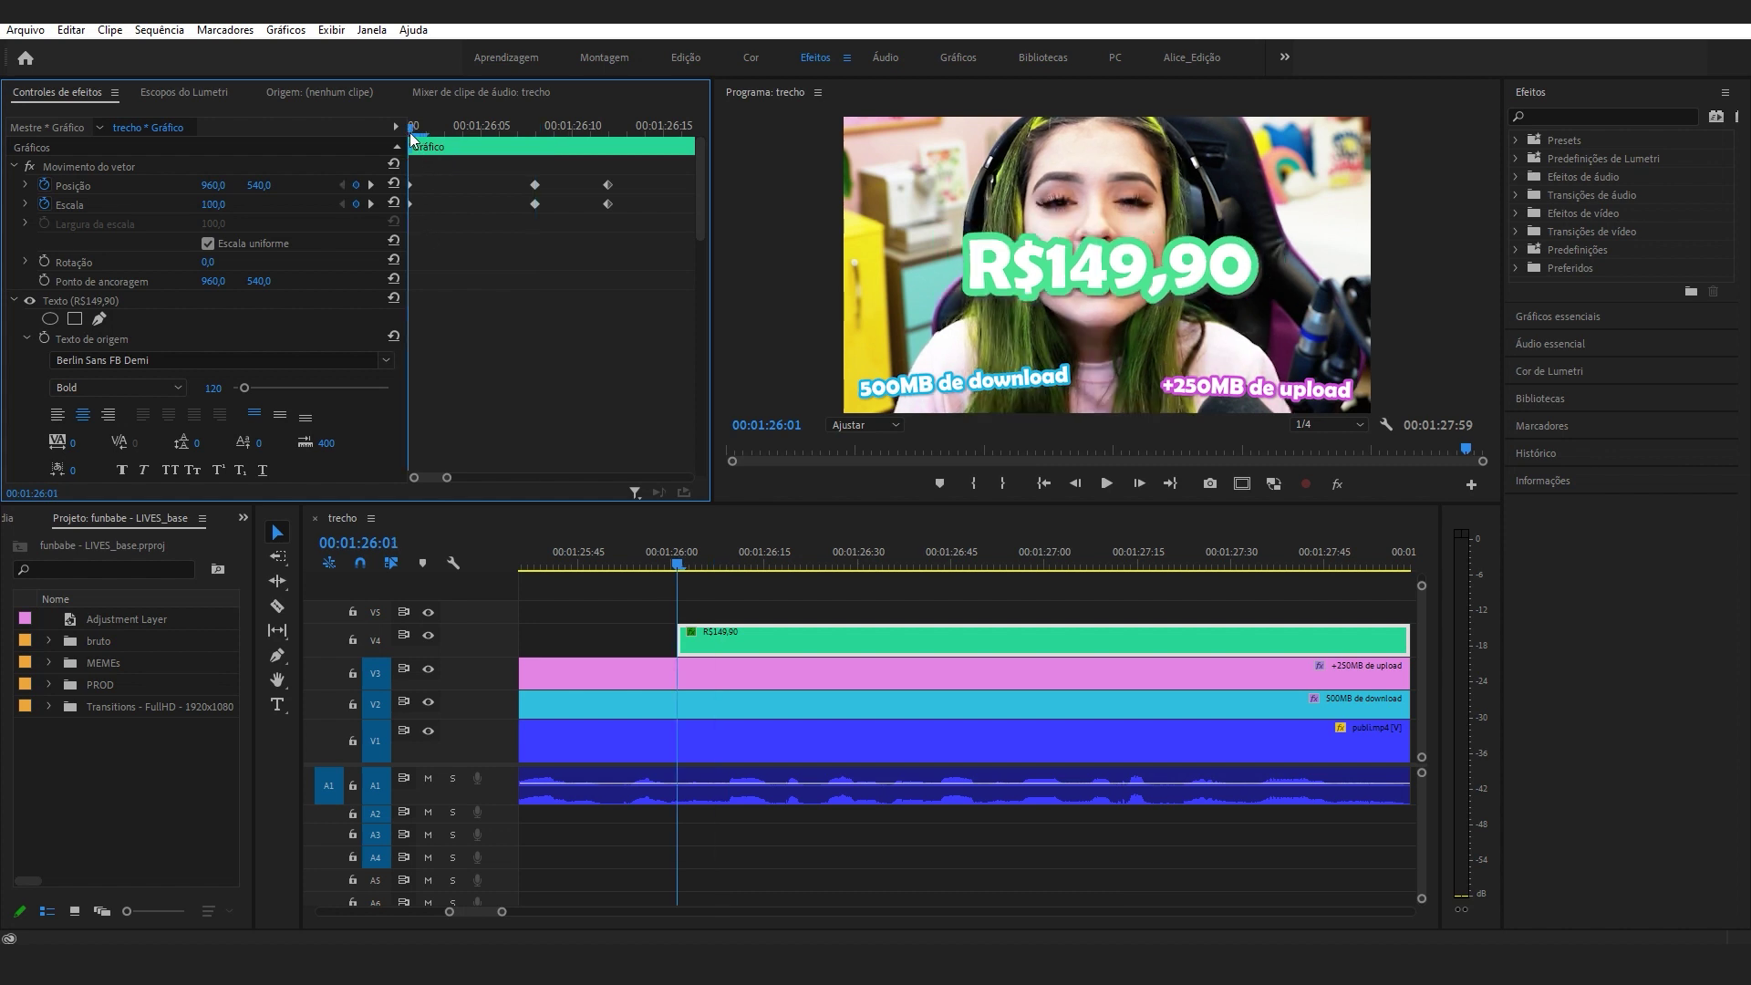
{"action": "left_click", "coordinate": [215, 205]}
{"action": "type", "text": "0"}
{"action": "key", "text": "Return"}
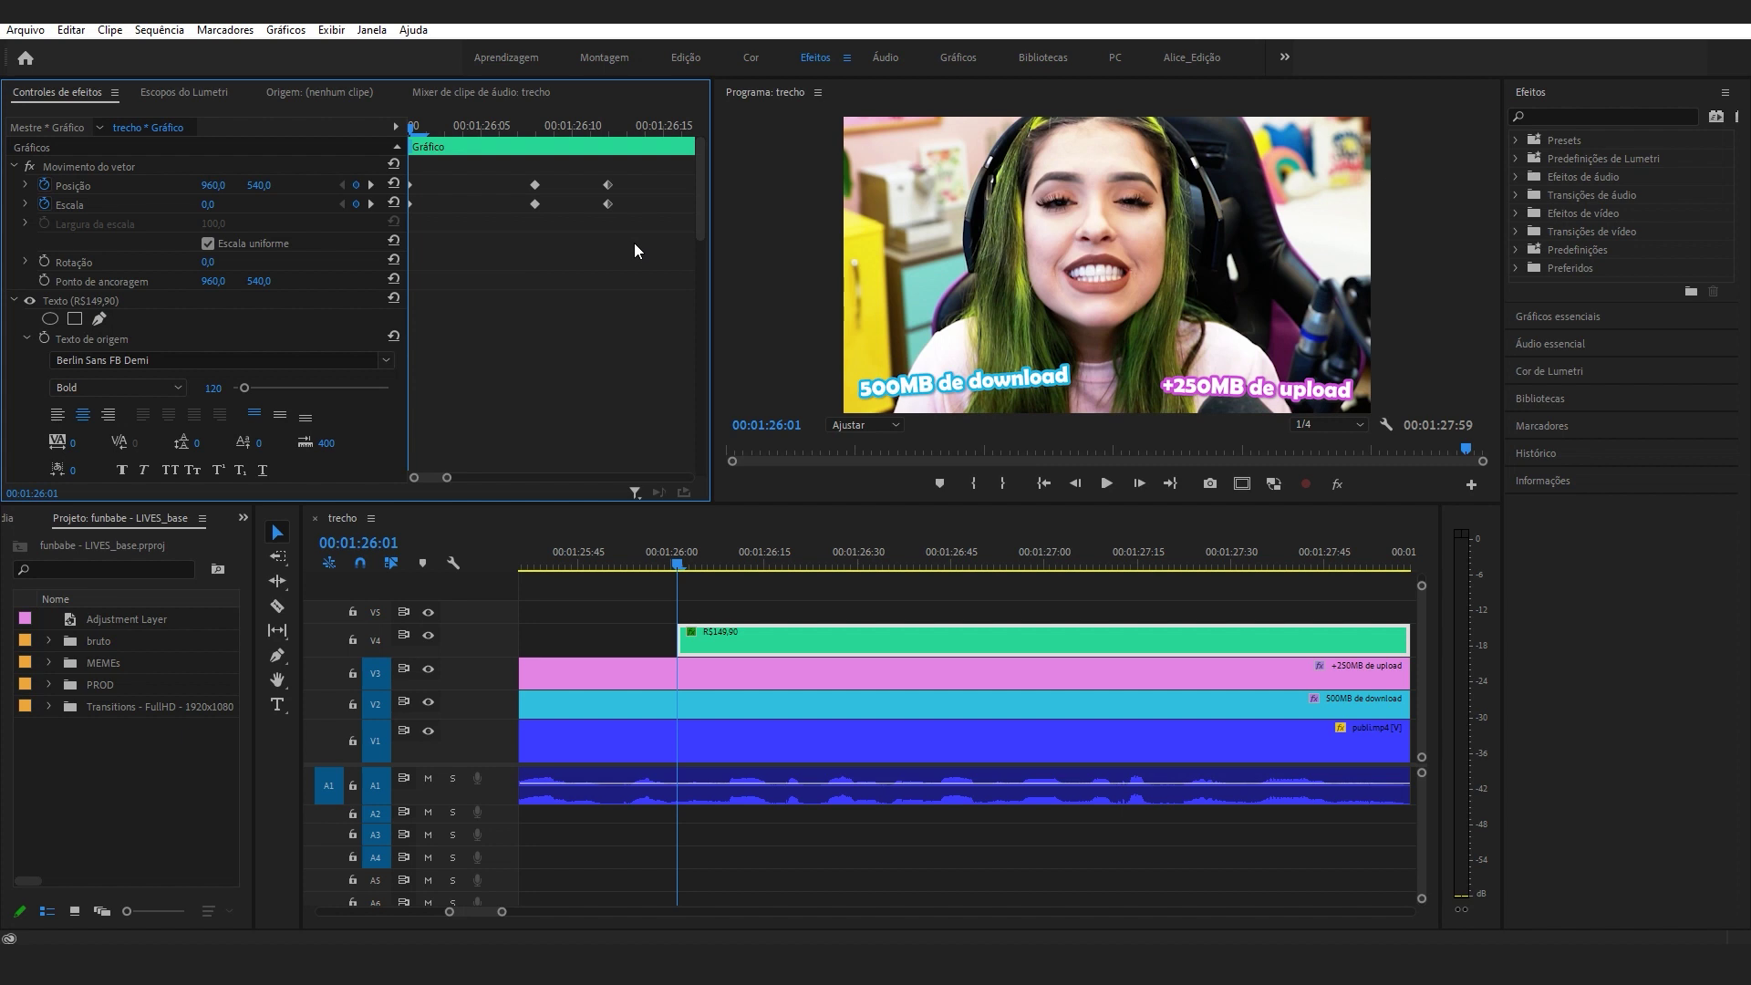
{"action": "key", "text": "space"}
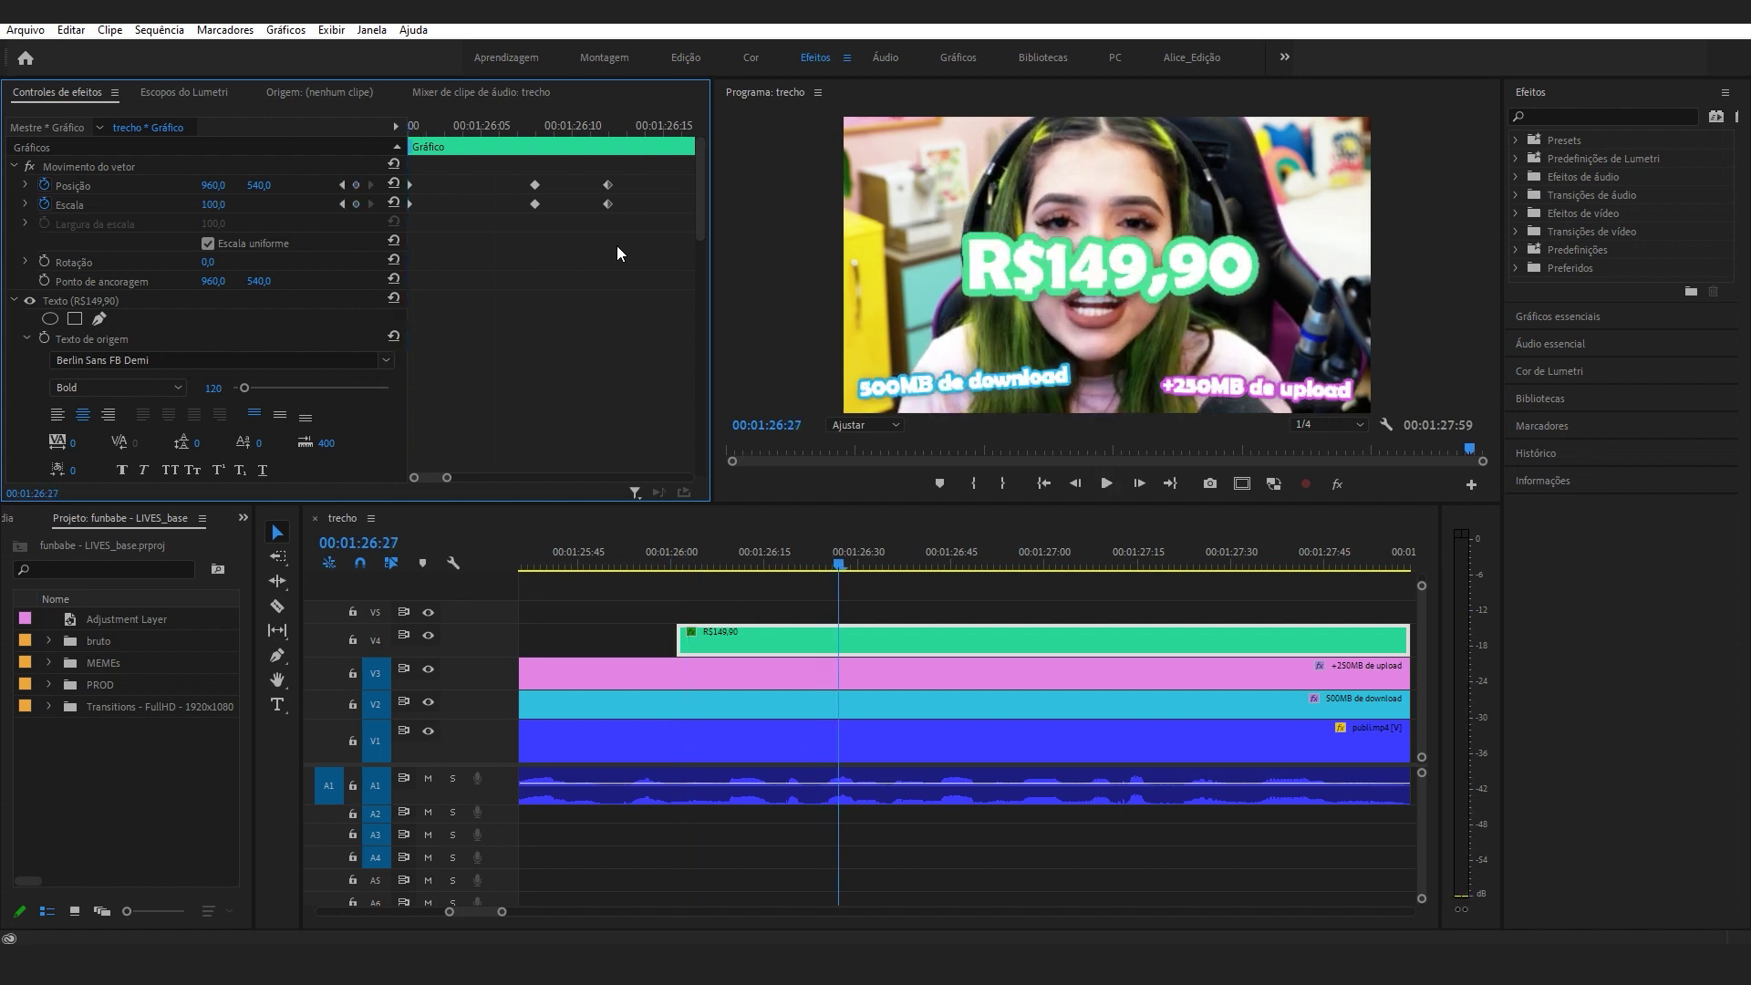
Move the middle and last pairs of Position and Scale keyframes on the "R$149,90" title slightly later and replay the entrance.
{"action": "left_click", "coordinate": [408, 127]}
{"action": "left_click_drag", "start_coordinate": [410, 128], "coordinate": [607, 151]}
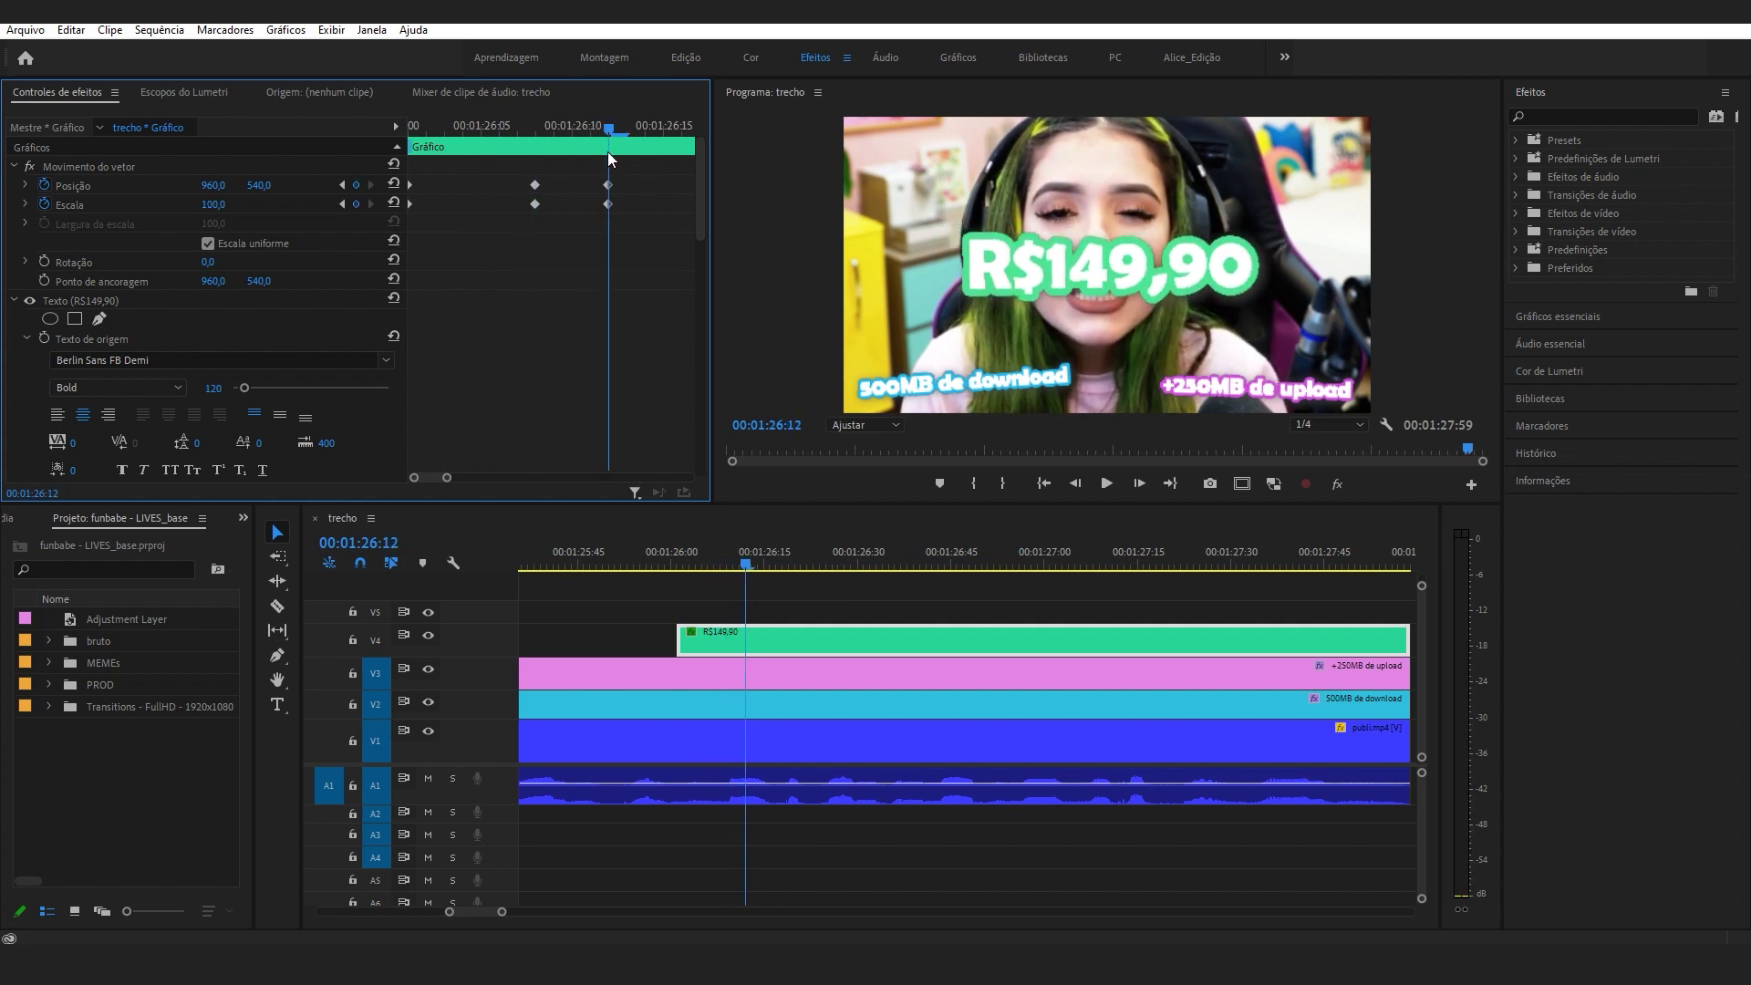
{"action": "left_click_drag", "start_coordinate": [447, 477], "coordinate": [462, 477]}
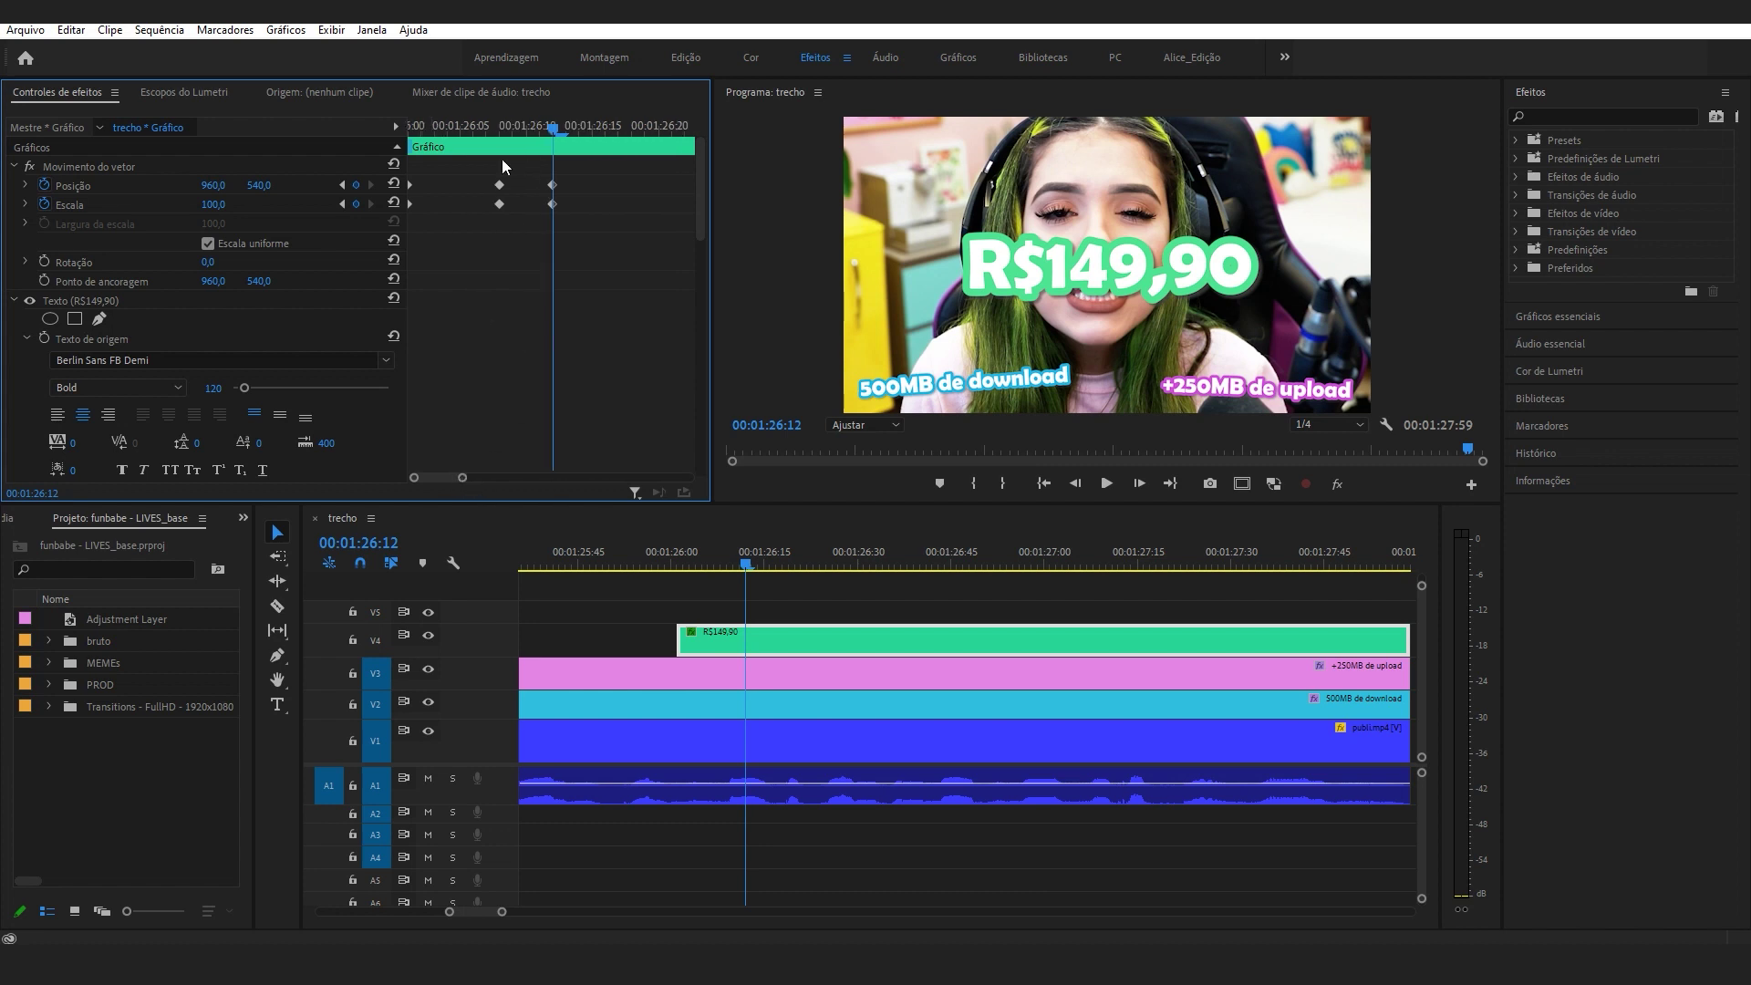
{"action": "left_click_drag", "start_coordinate": [479, 169], "coordinate": [589, 211]}
{"action": "left_click_drag", "start_coordinate": [483, 128], "coordinate": [385, 129]}
{"action": "key", "text": "space"}
{"action": "key", "text": "space"}
{"action": "mouse_move", "coordinate": [431, 118]}
{"action": "left_mouse_down"}
{"action": "mouse_move", "coordinate": [392, 128]}
{"action": "mouse_move", "coordinate": [415, 127]}
{"action": "left_mouse_up"}
{"action": "key", "text": "space"}
Set the temporal interpolation of all the "R$149,90" title's Position and Scale keyframes to Auto Bezier (Bézier automático).
{"action": "left_click", "coordinate": [460, 127]}
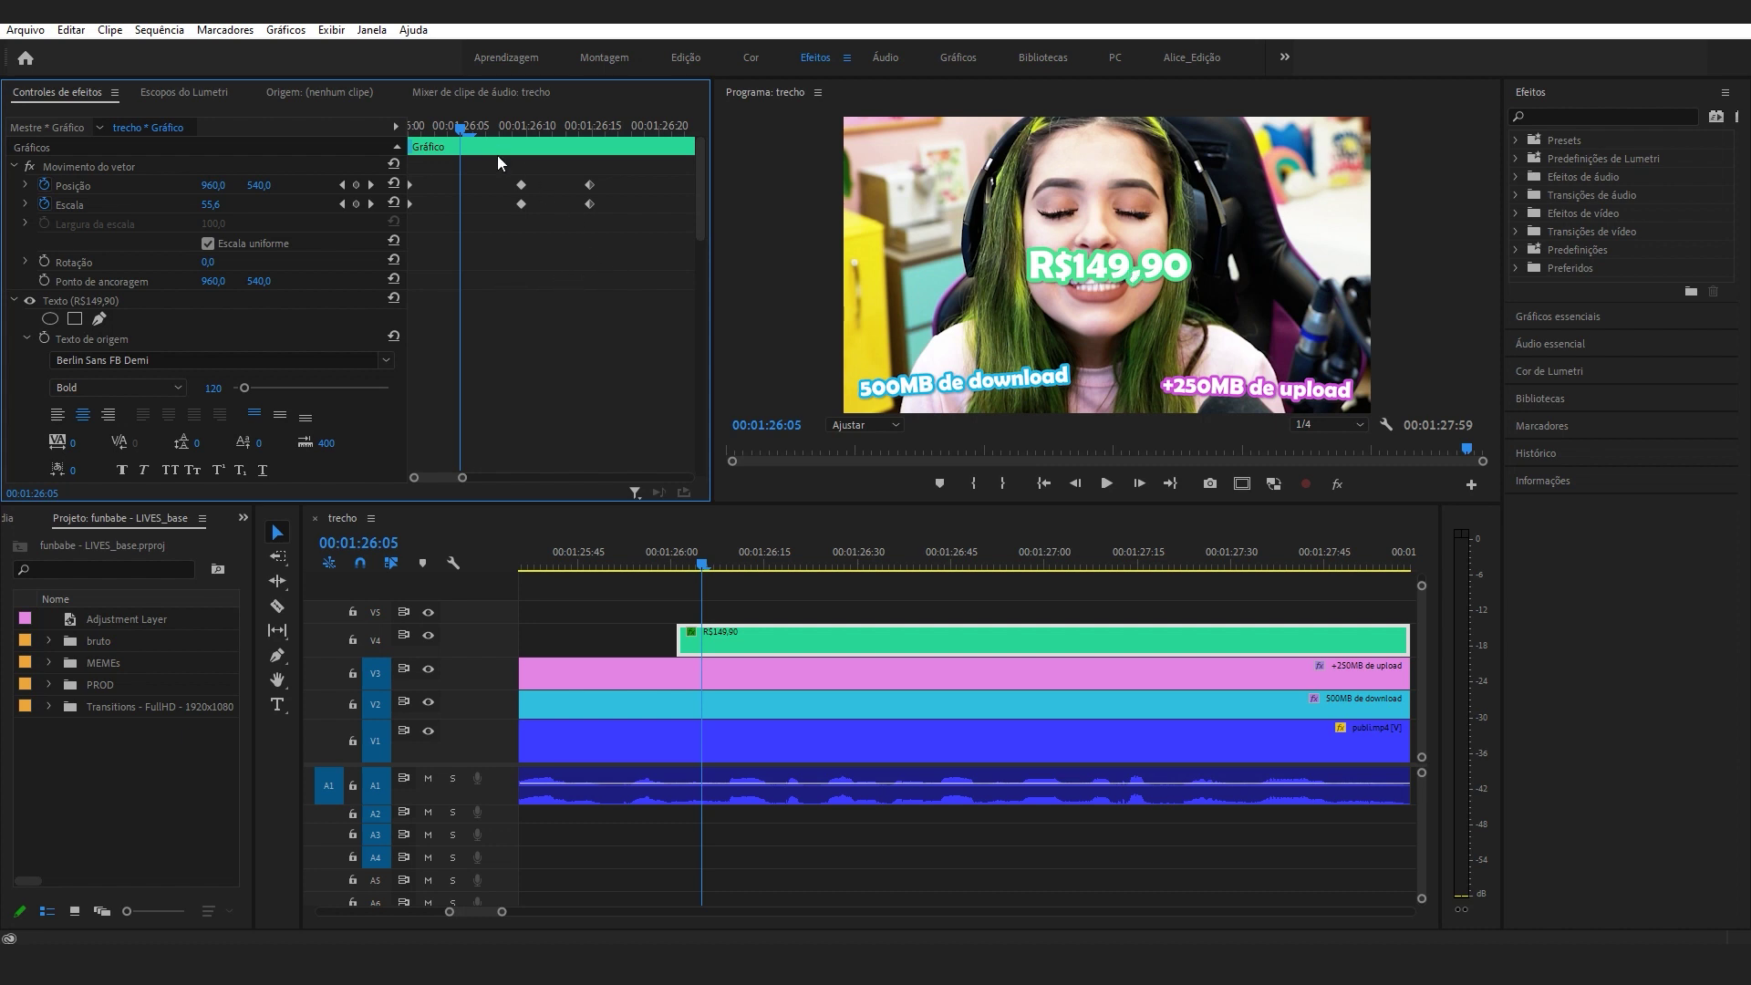
{"action": "left_click", "coordinate": [516, 127]}
{"action": "left_click", "coordinate": [503, 127]}
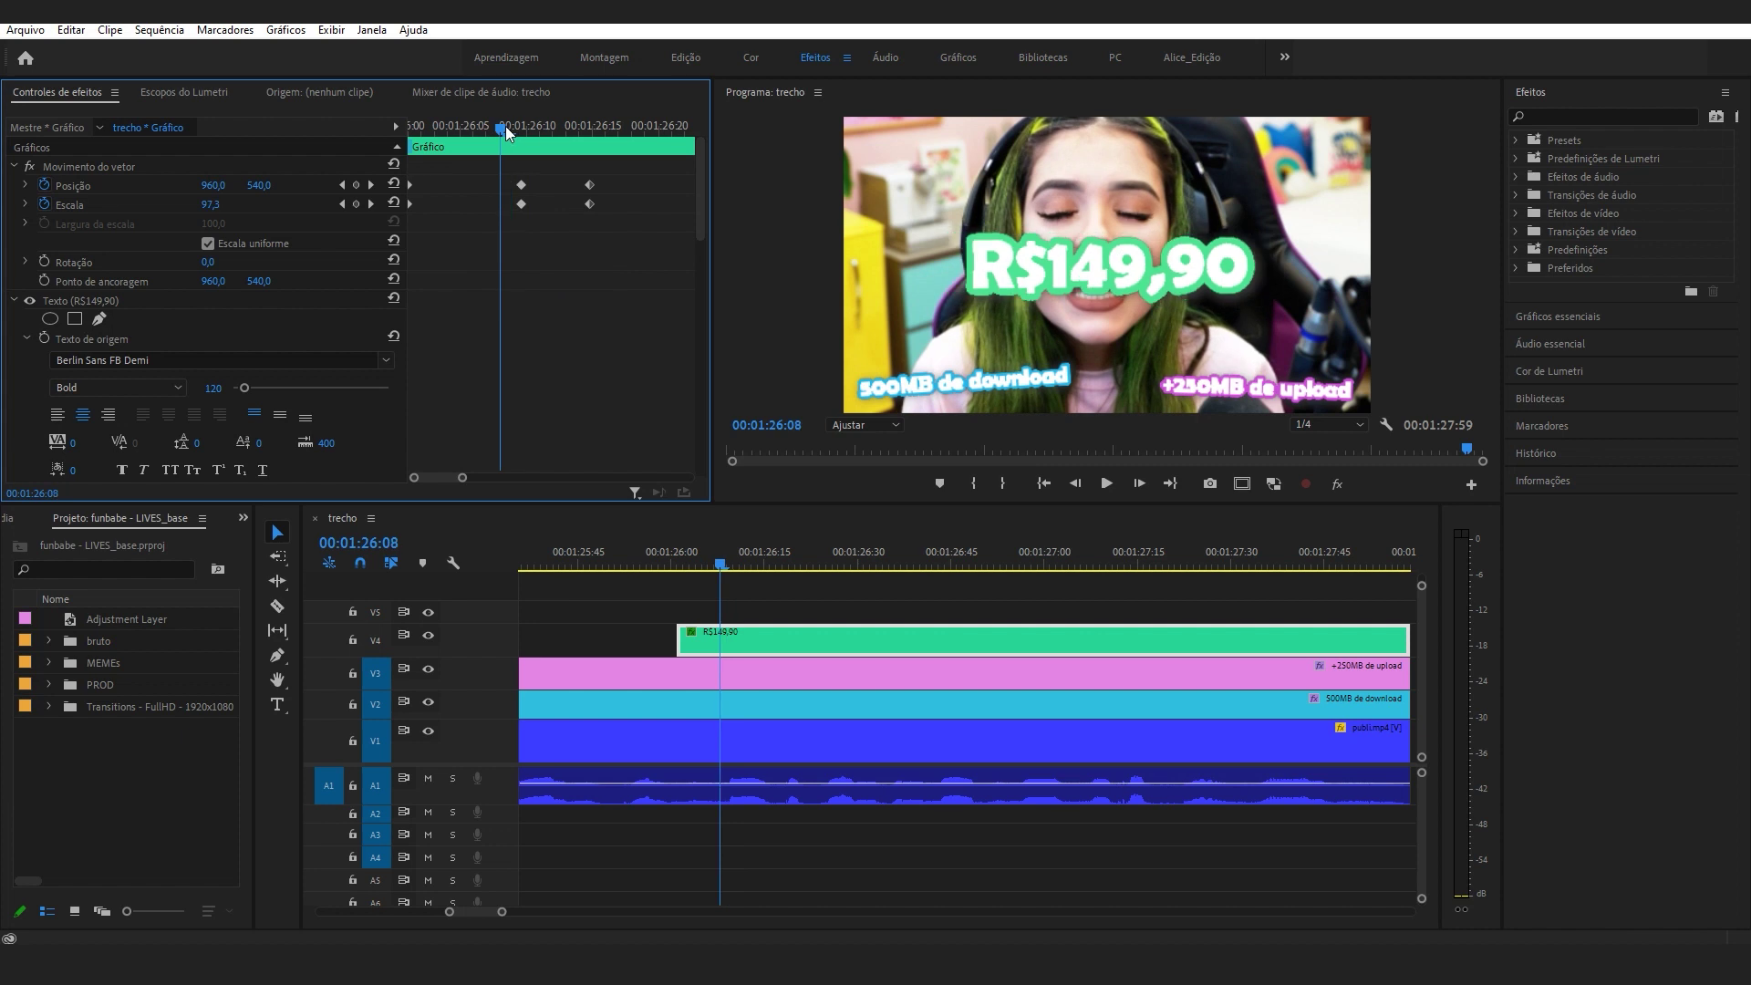
{"action": "left_click_drag", "start_coordinate": [603, 171], "coordinate": [386, 236]}
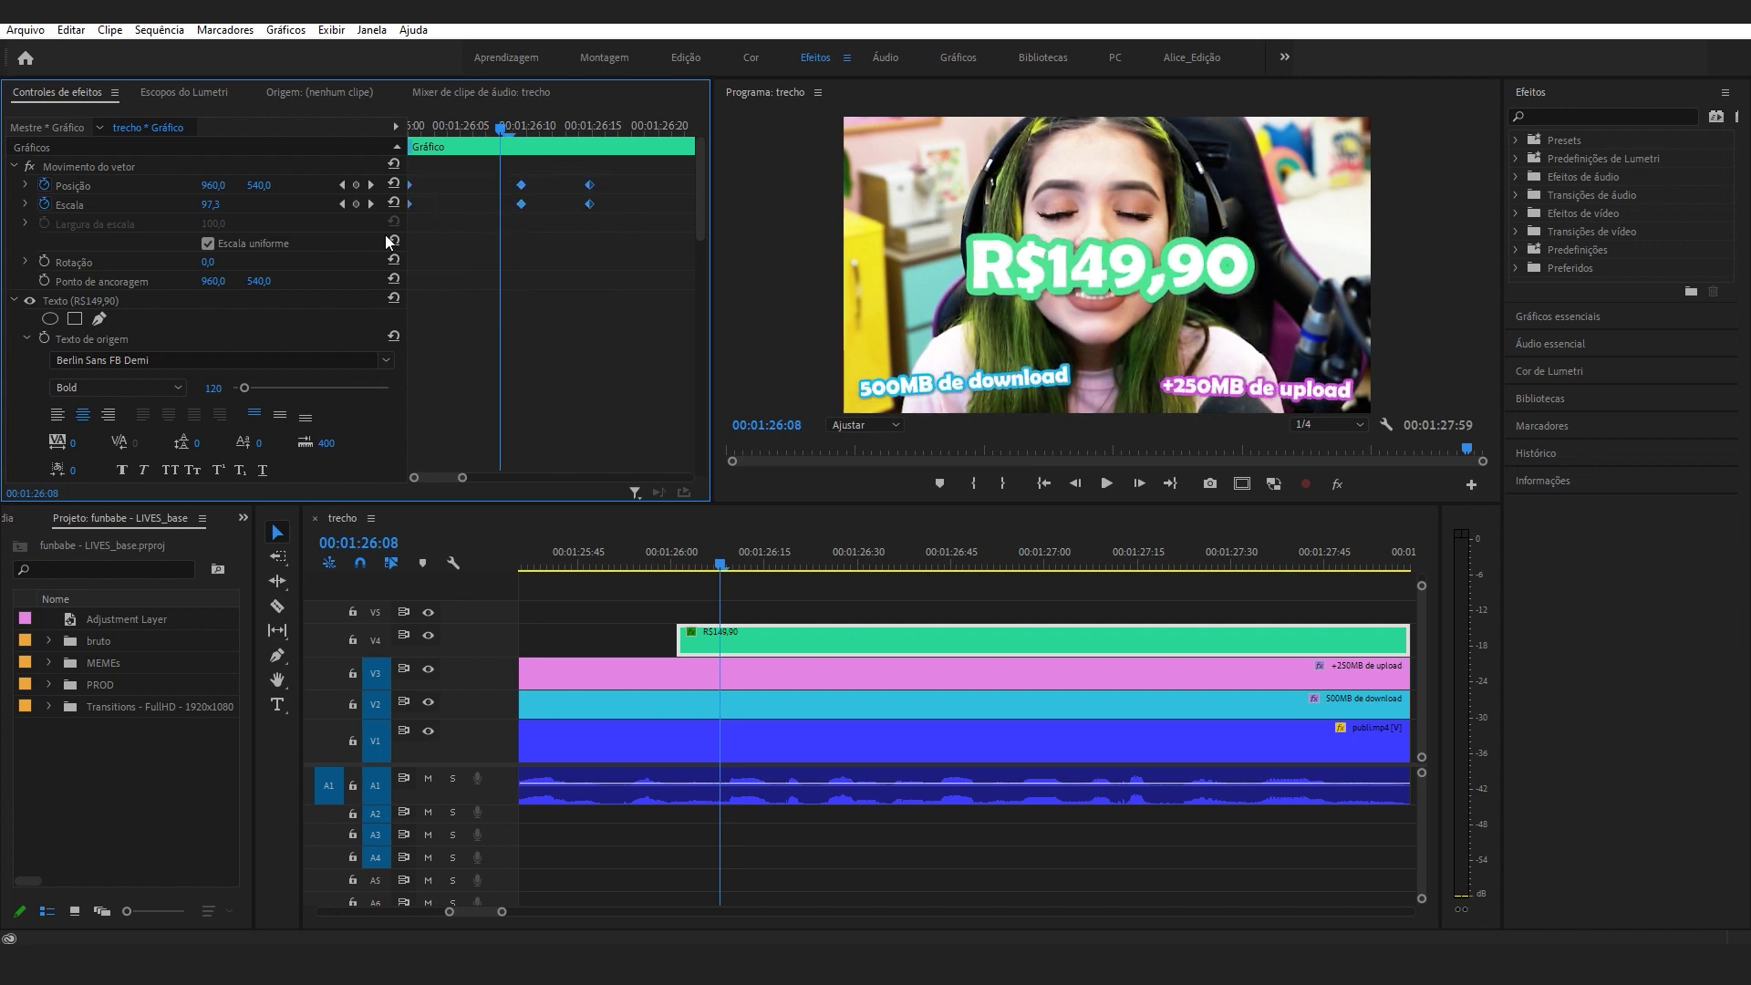
{"action": "right_click", "coordinate": [523, 214]}
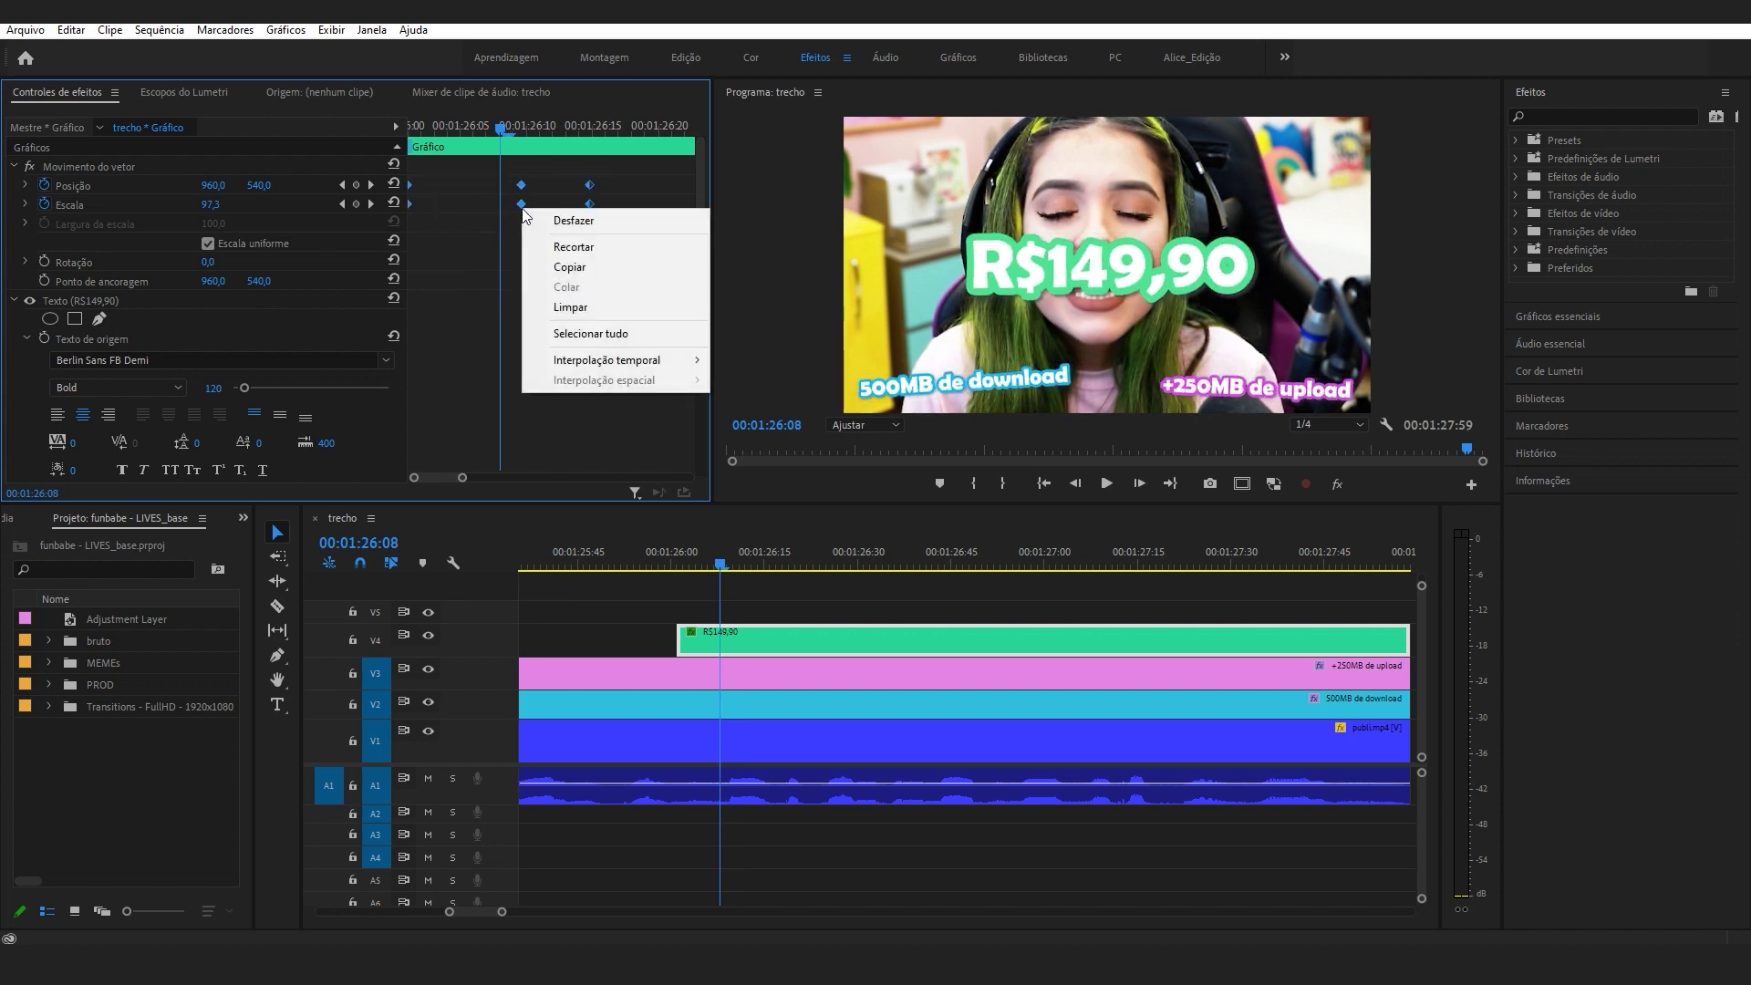
{"action": "mouse_move", "coordinate": [566, 362]}
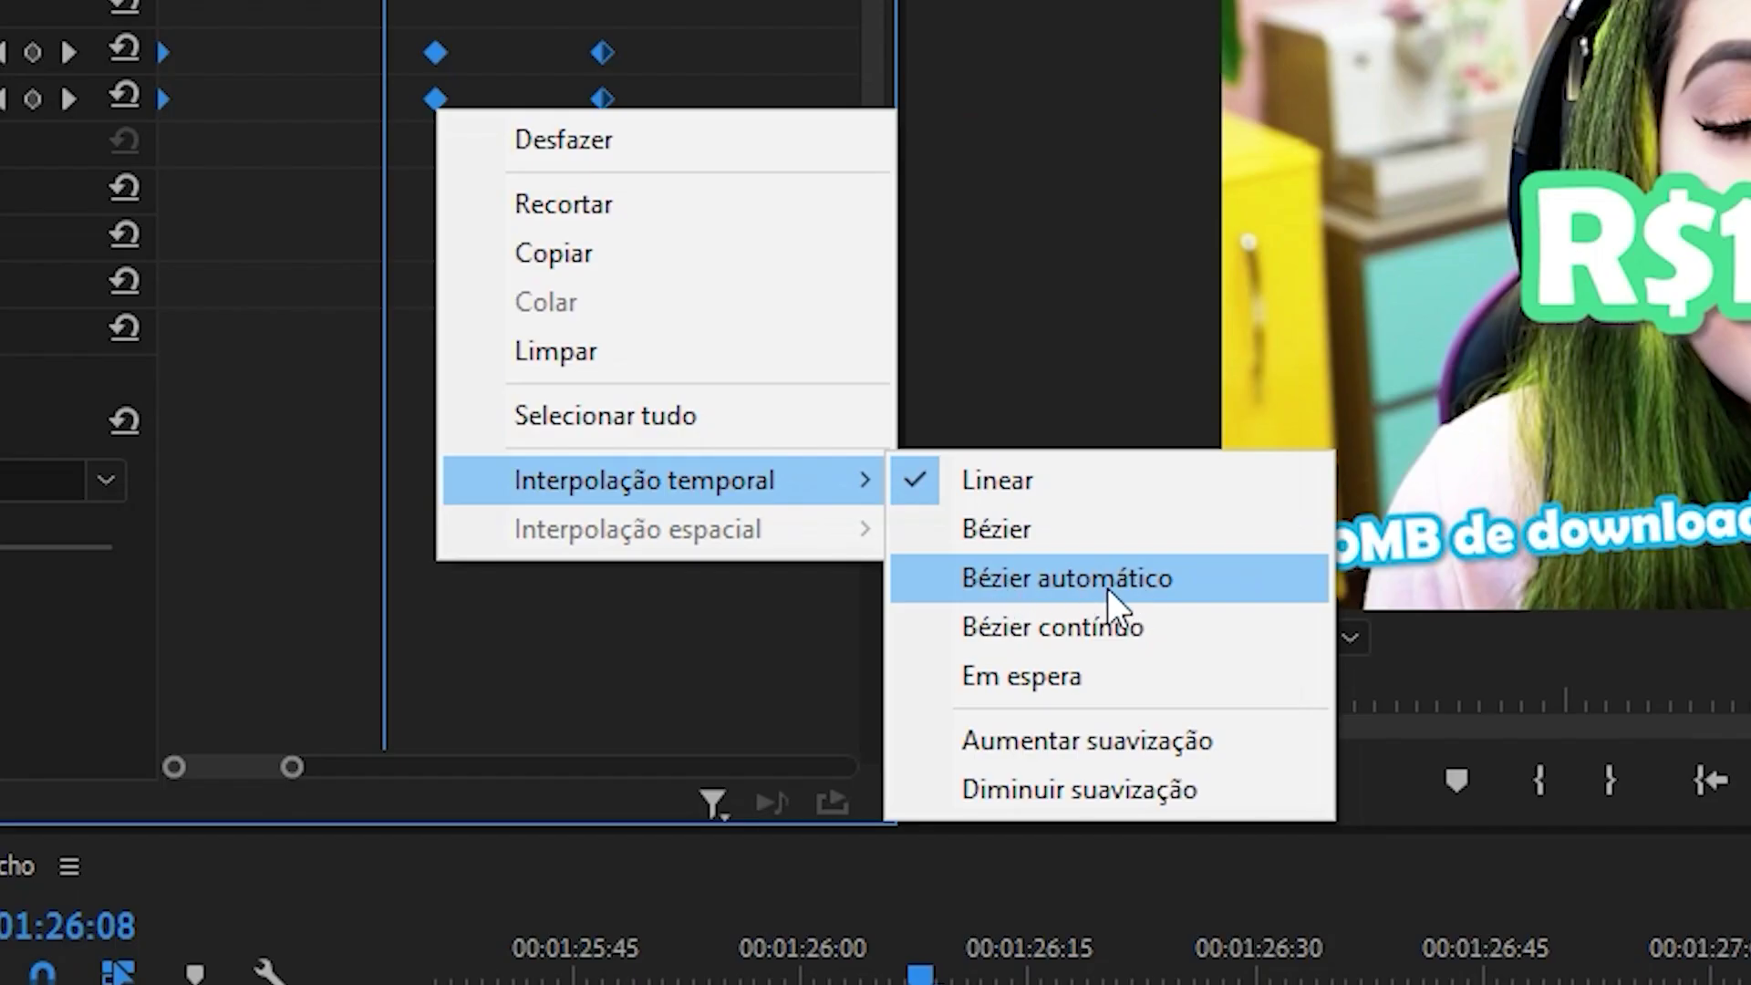
{"action": "left_click", "coordinate": [1108, 584]}
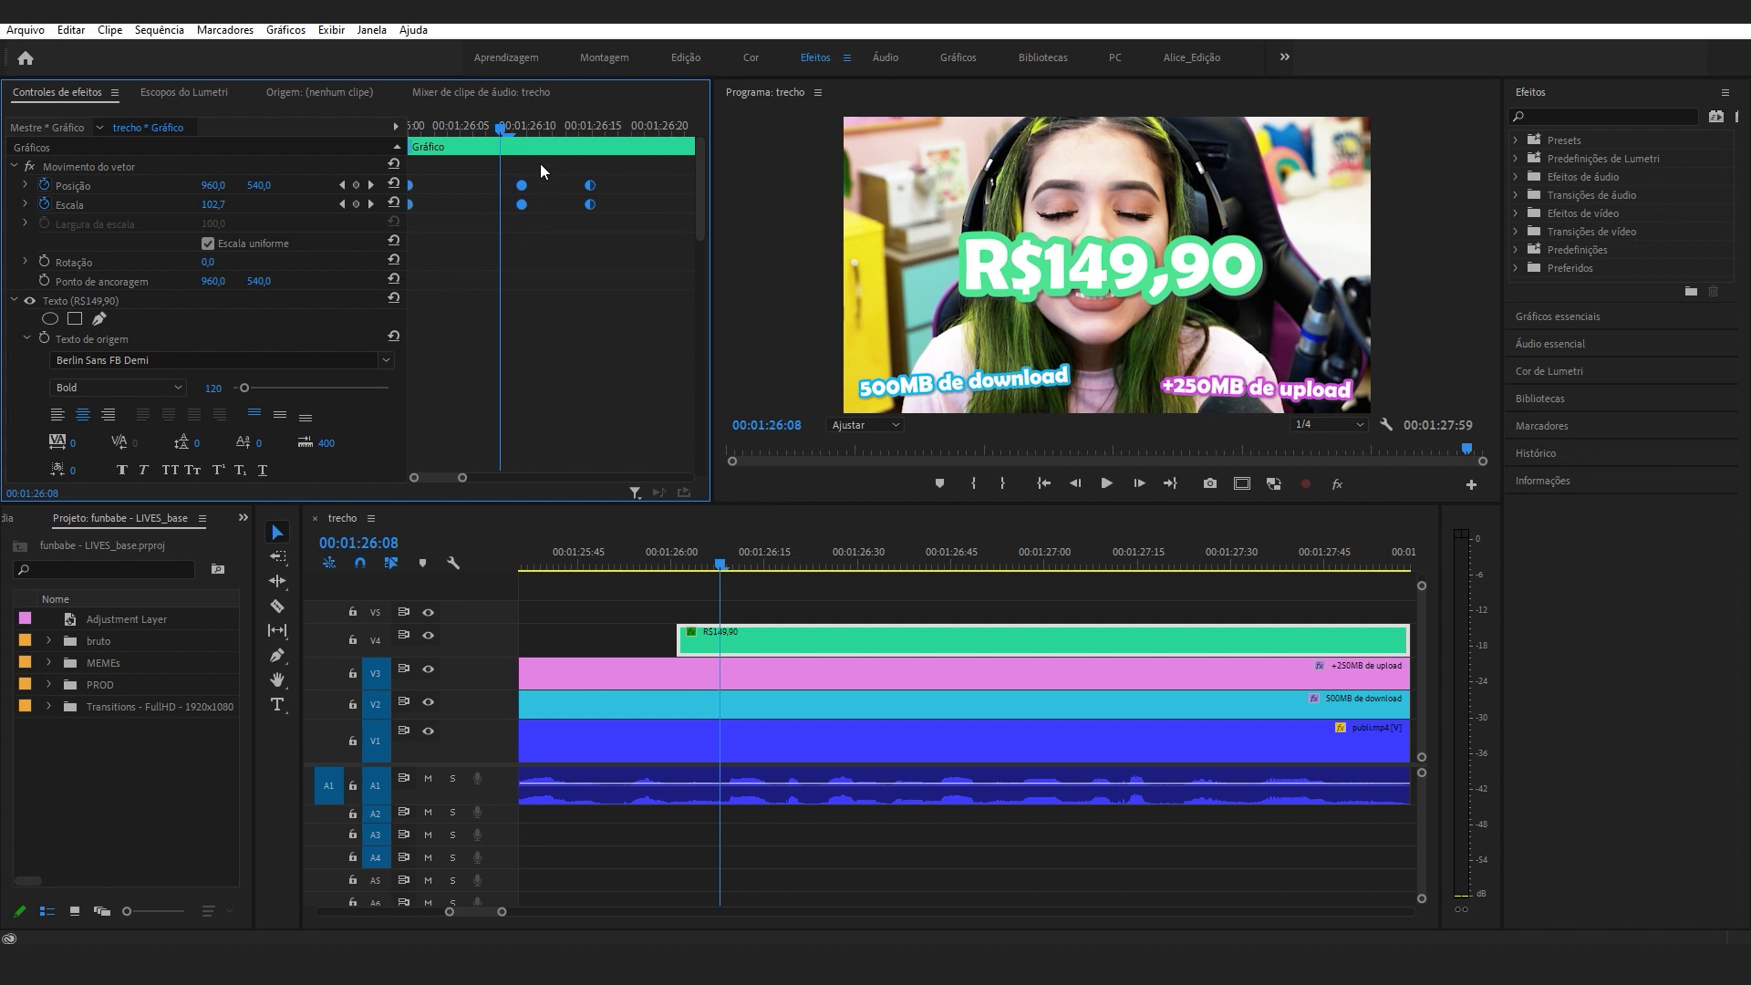
Play back the "R$149,90" title's entrance from its start to check the smoothed motion.
{"action": "left_click", "coordinate": [413, 128]}
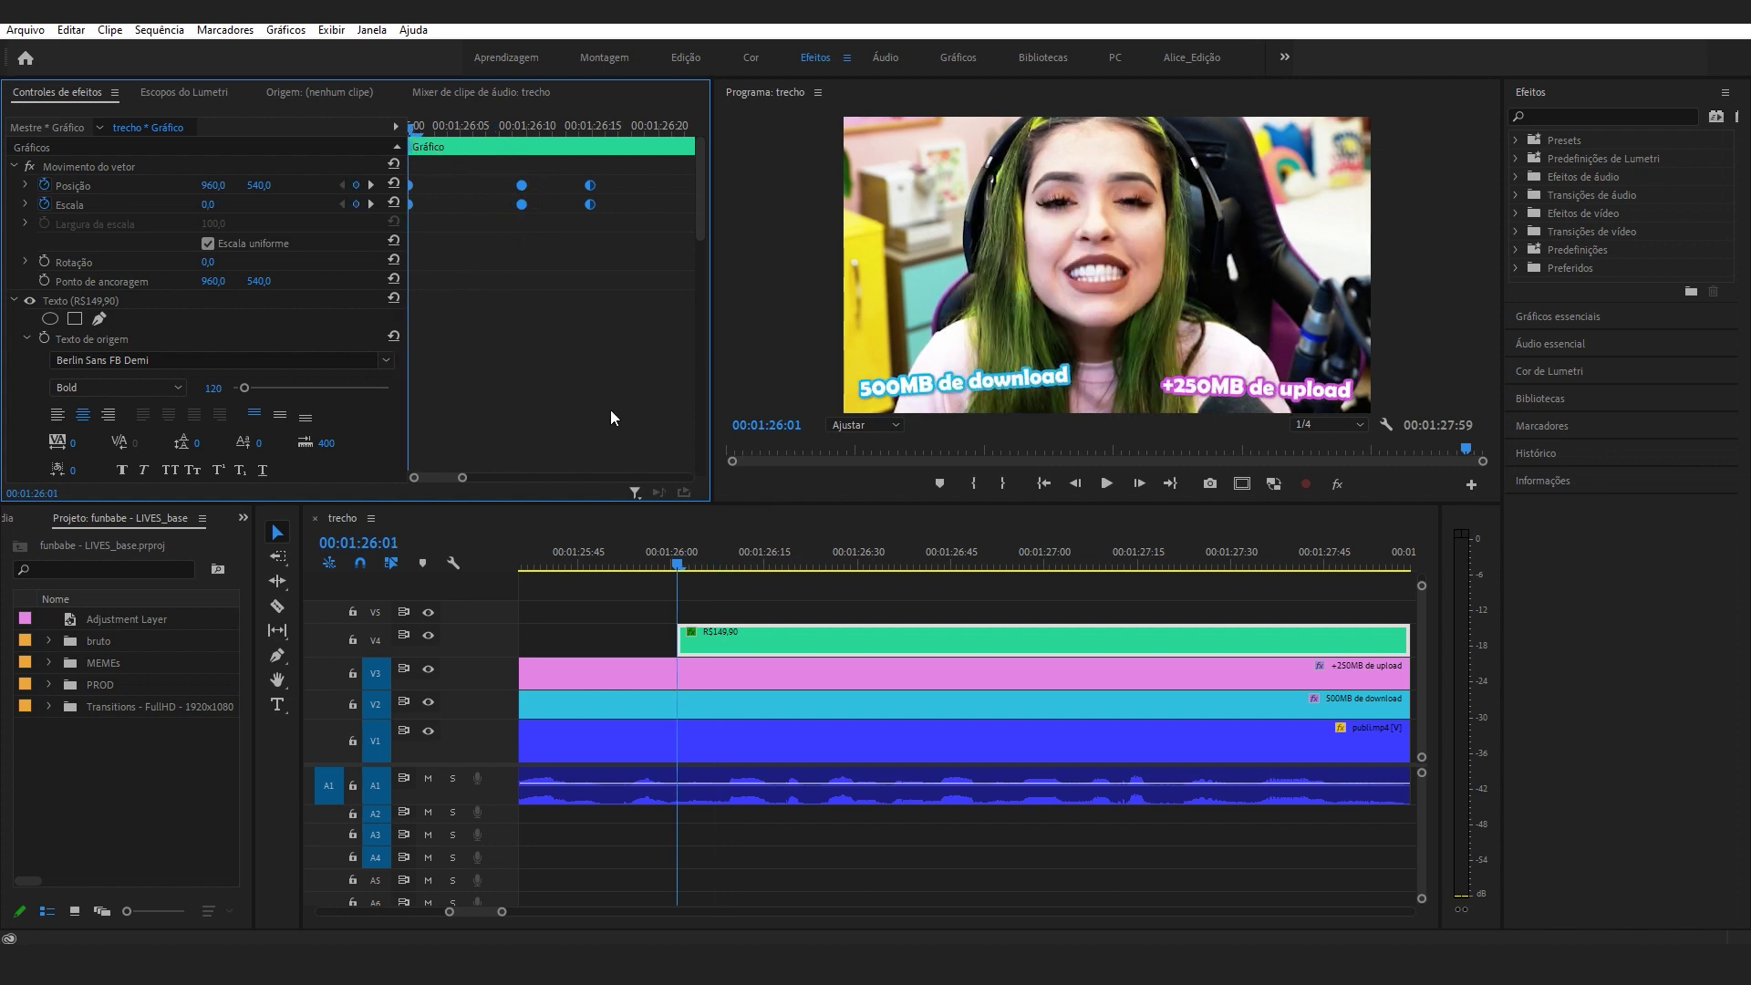
{"action": "key", "text": "space"}
{"action": "left_click", "coordinate": [684, 562]}
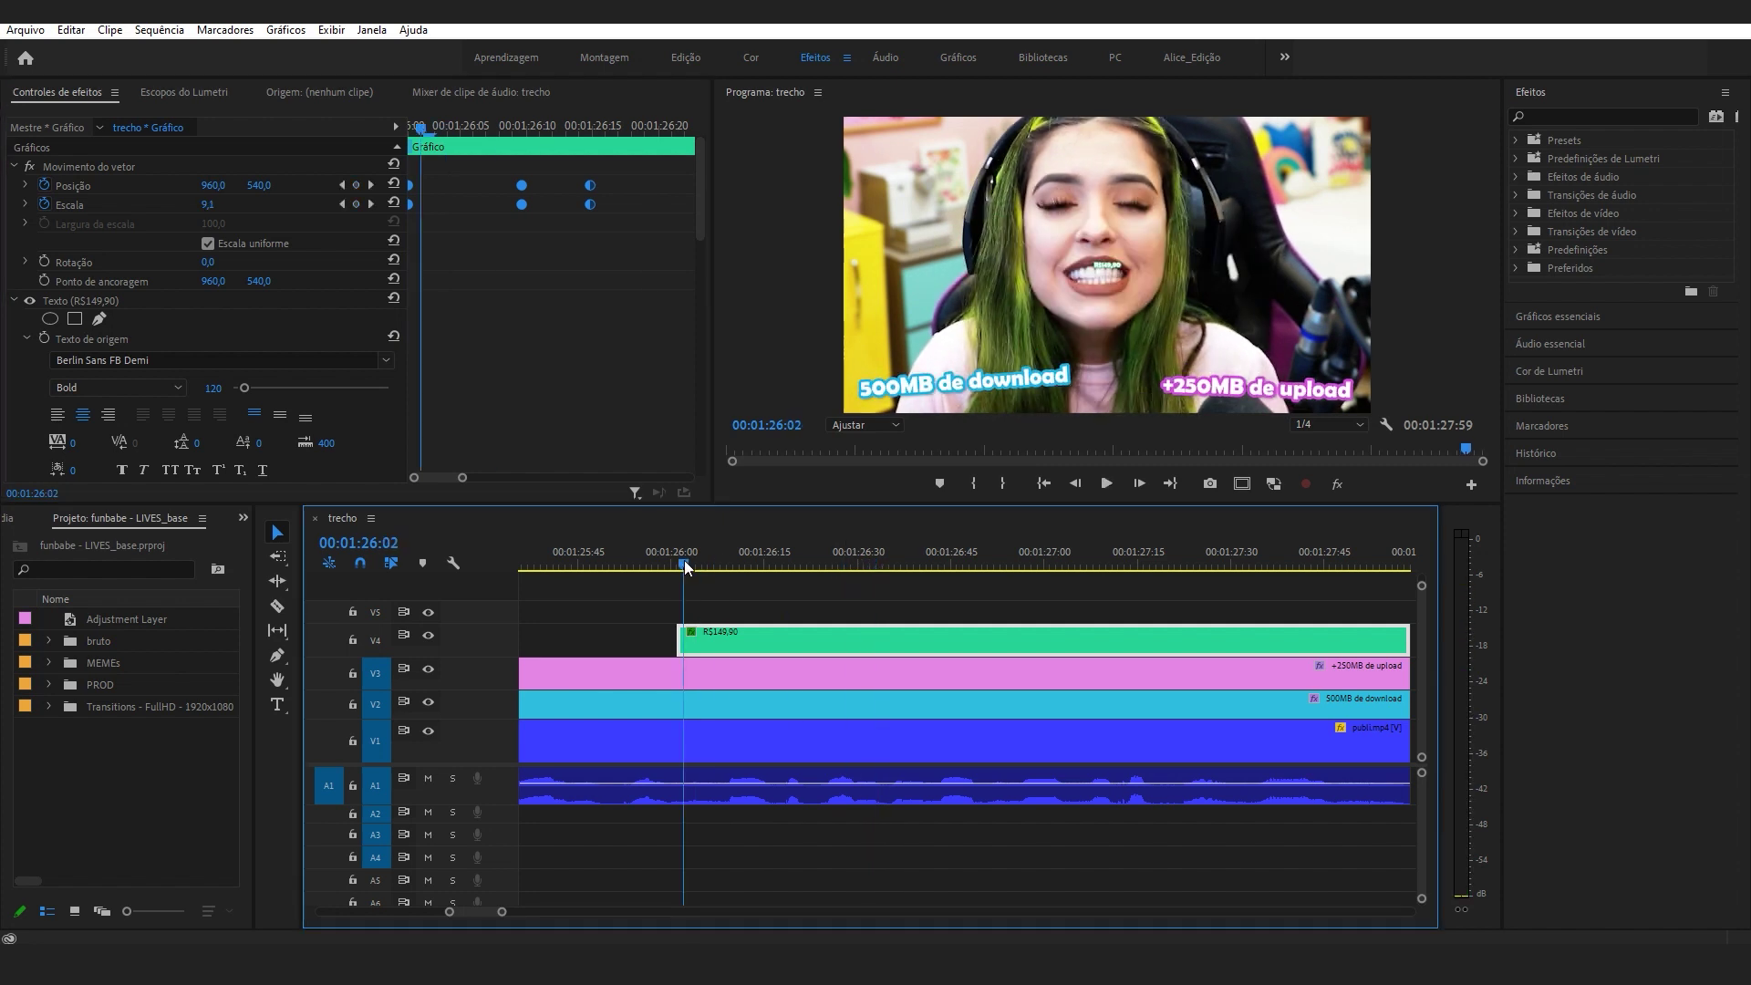
{"action": "left_click", "coordinate": [680, 564]}
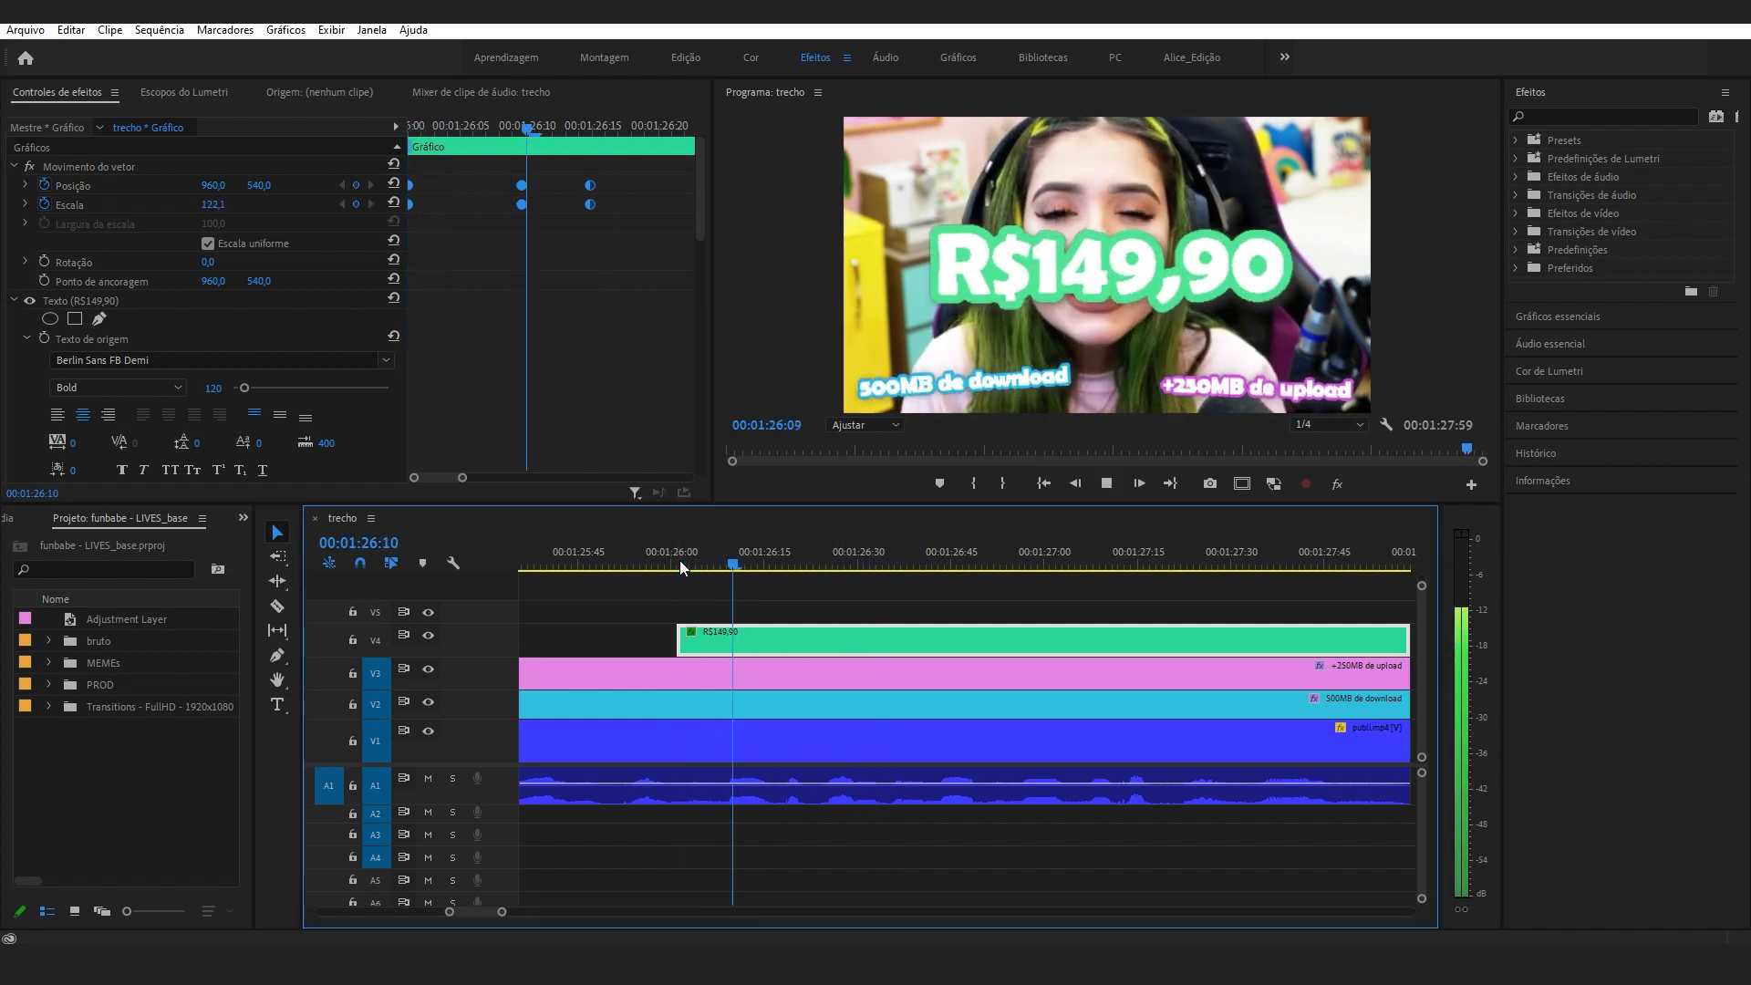
{"action": "key", "text": "space"}
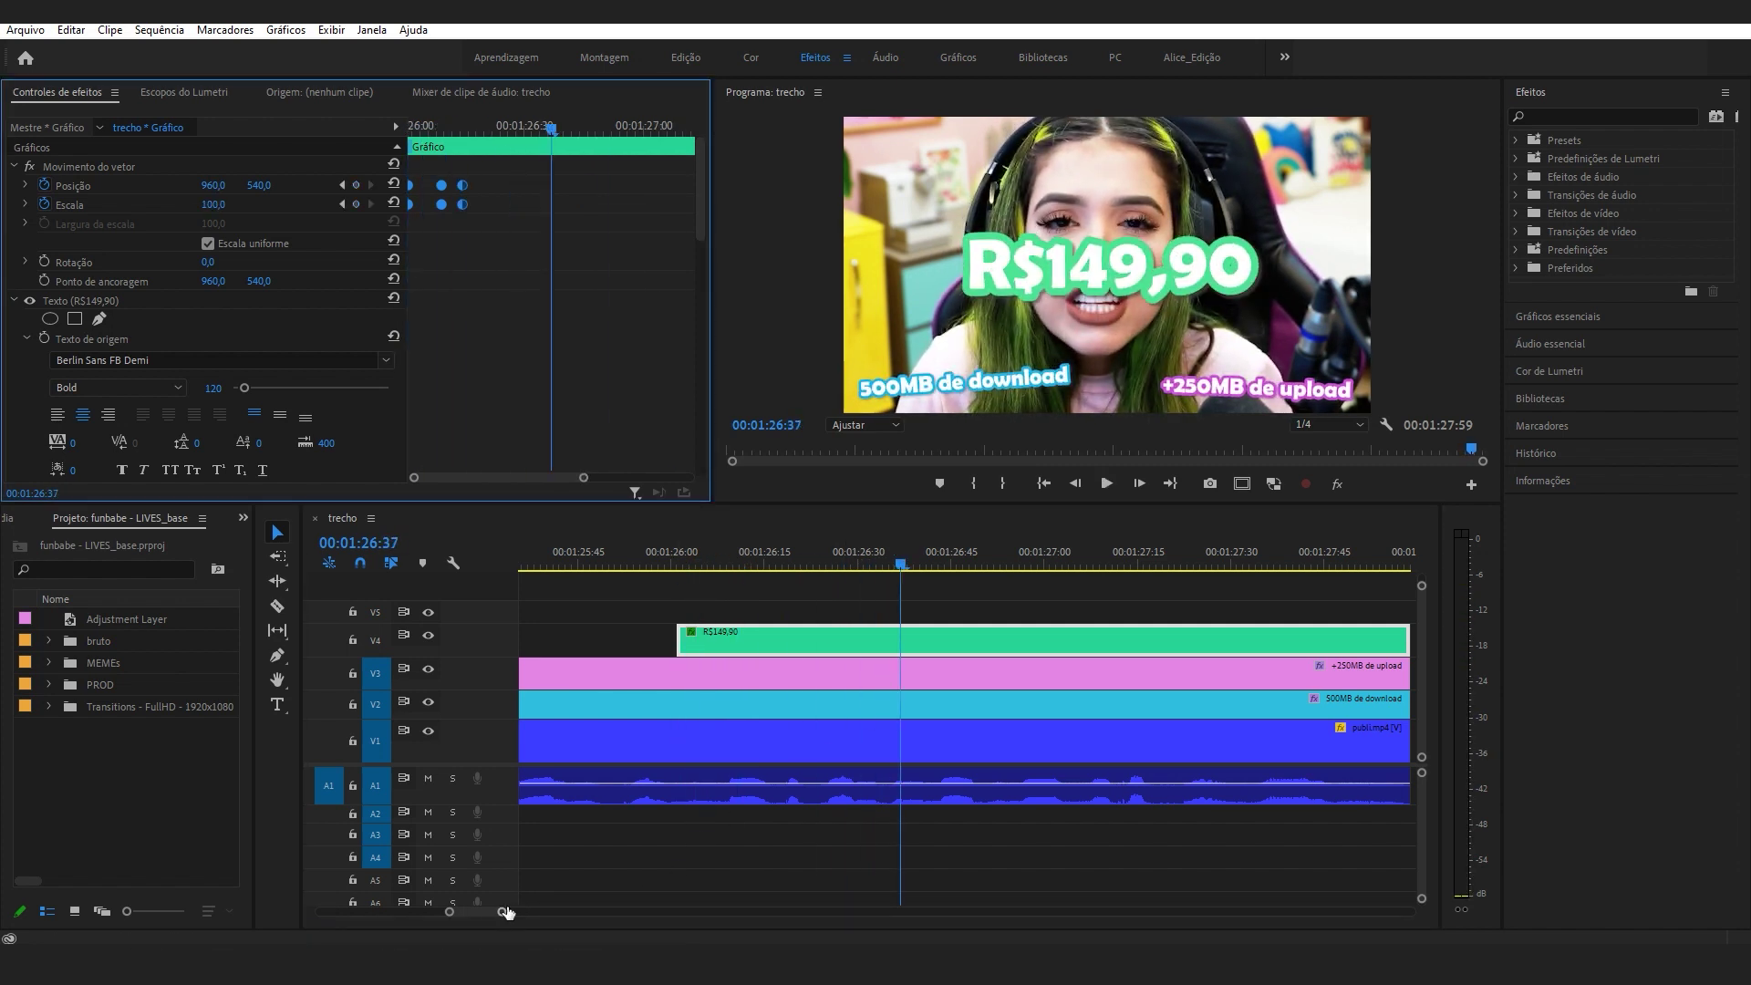
Add Position and Scale keyframes to the "500MB de download" title at its start, 00:01:22:51.
{"action": "left_click_drag", "start_coordinate": [503, 912], "coordinate": [548, 912]}
{"action": "left_click", "coordinate": [713, 567]}
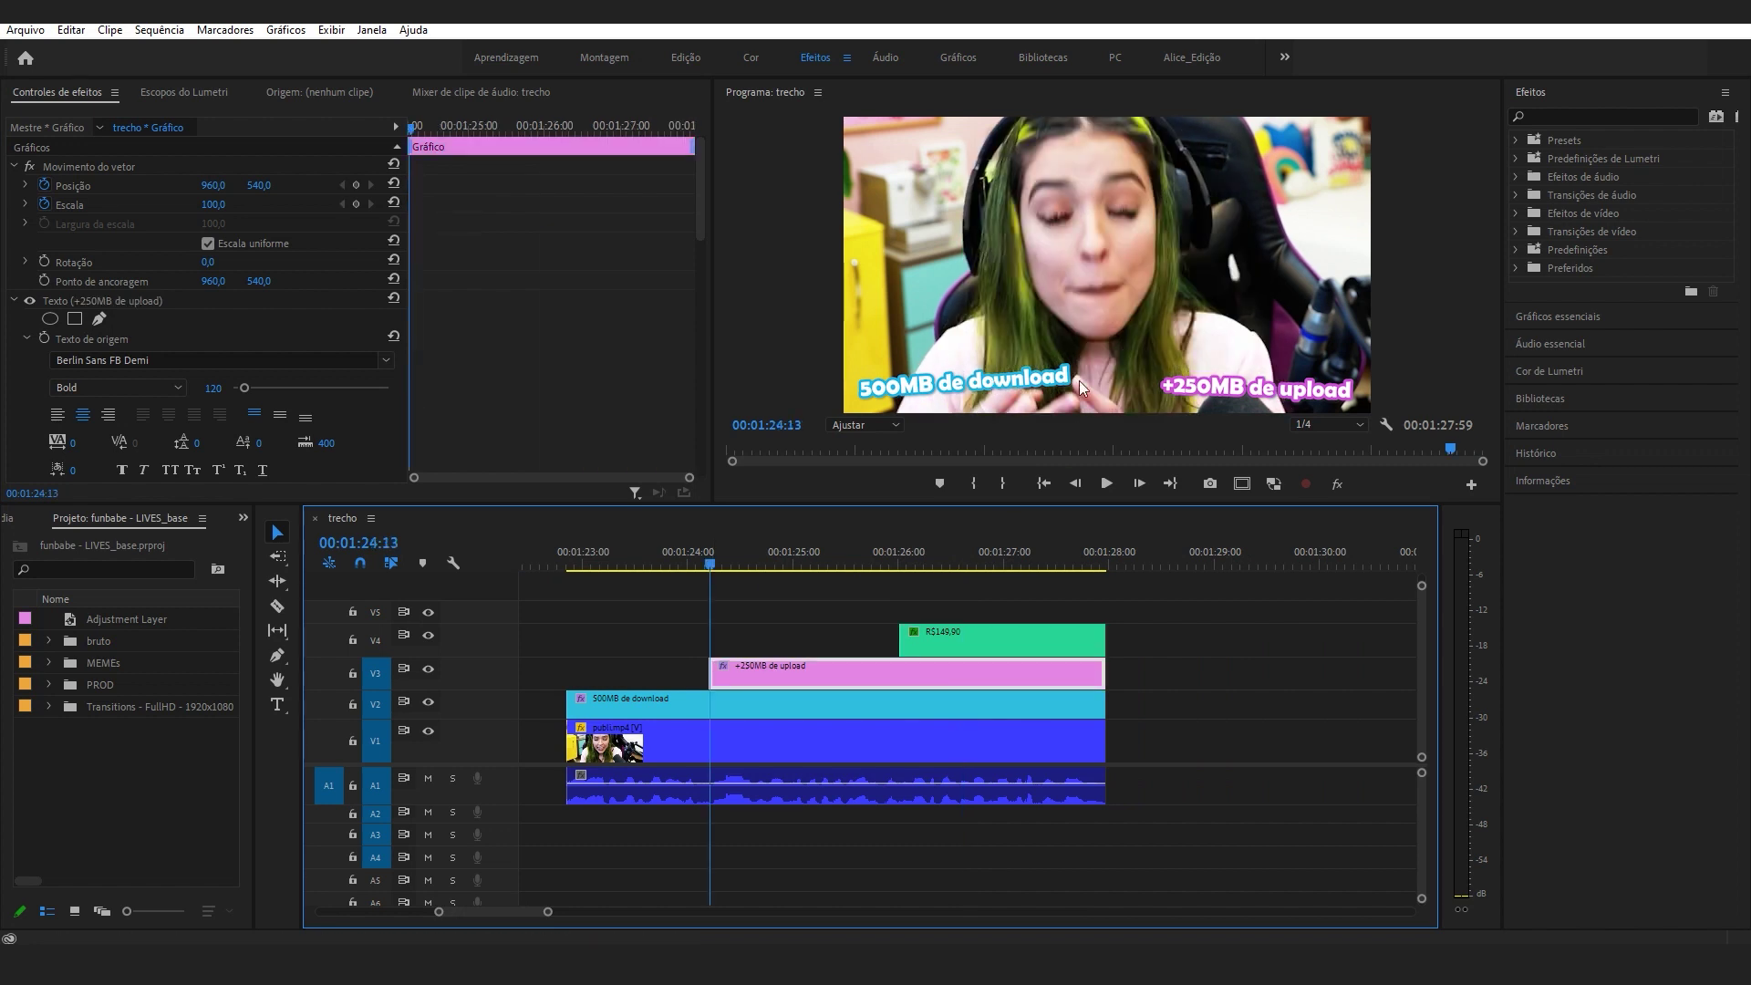
{"action": "left_click", "coordinate": [569, 565]}
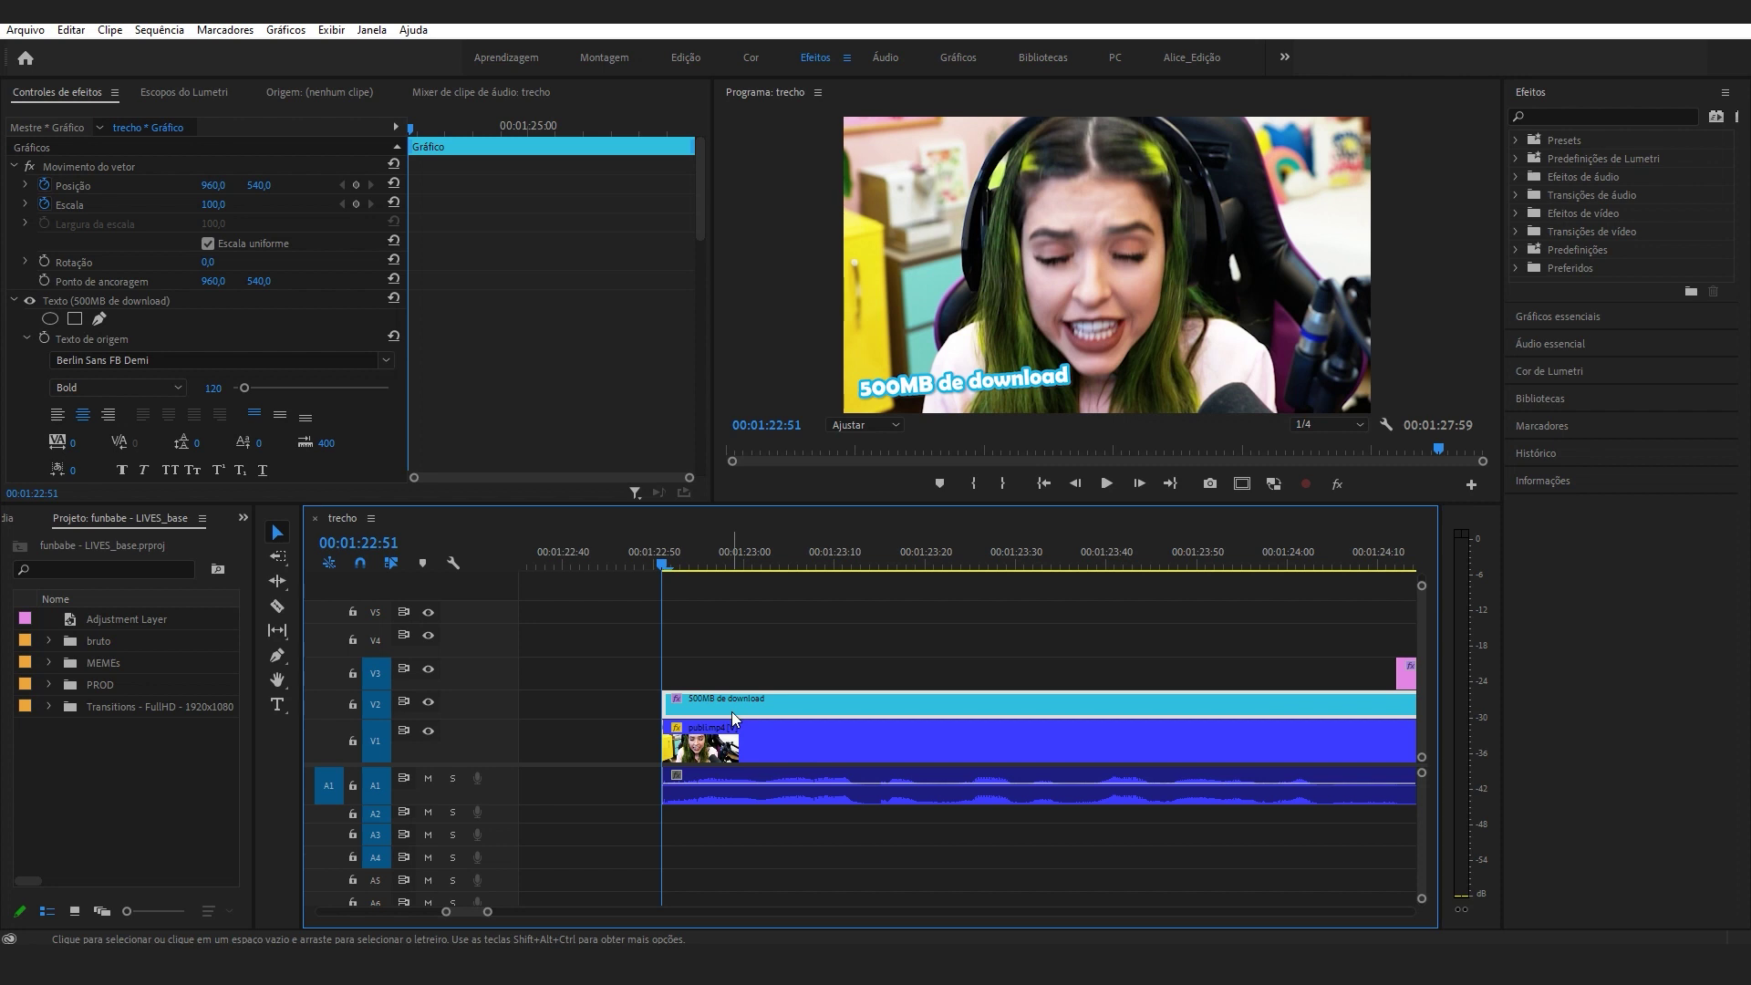
{"action": "left_click", "coordinate": [355, 186]}
{"action": "left_click", "coordinate": [357, 204]}
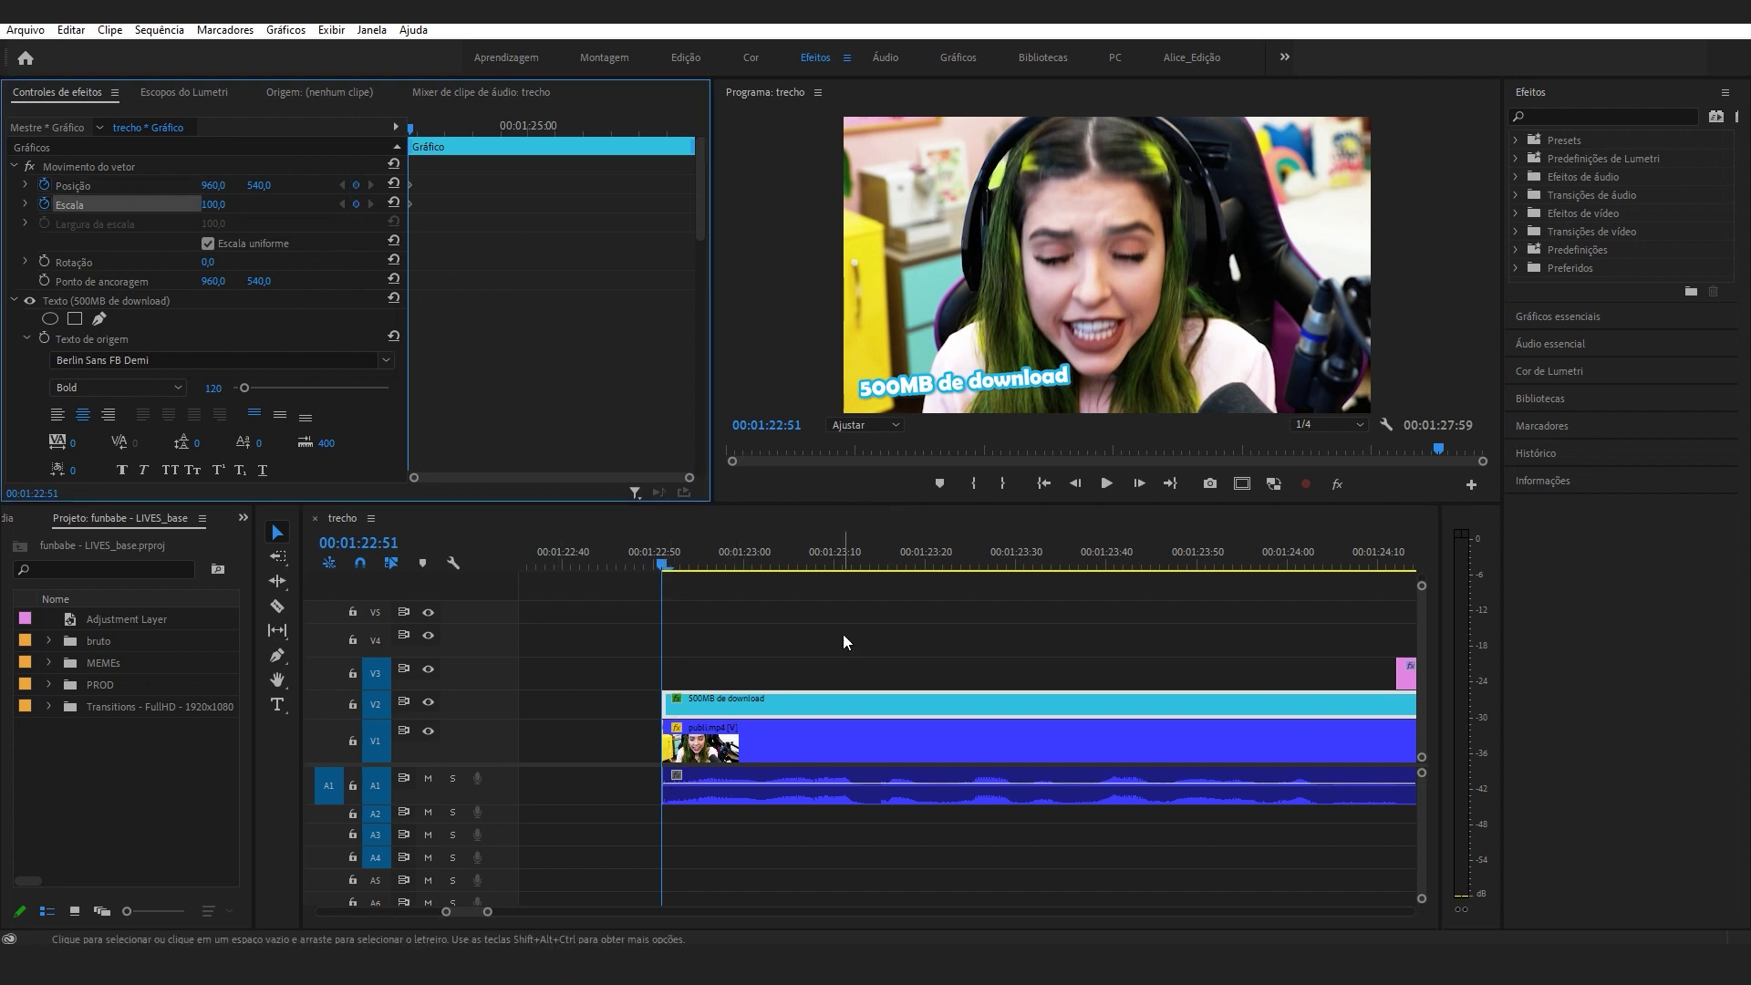
Add Position and Scale keyframes to the "500MB de download" title at 00:01:27:50 and set its vertical Position to 373.
{"action": "left_click_drag", "start_coordinate": [487, 912], "coordinate": [531, 911]}
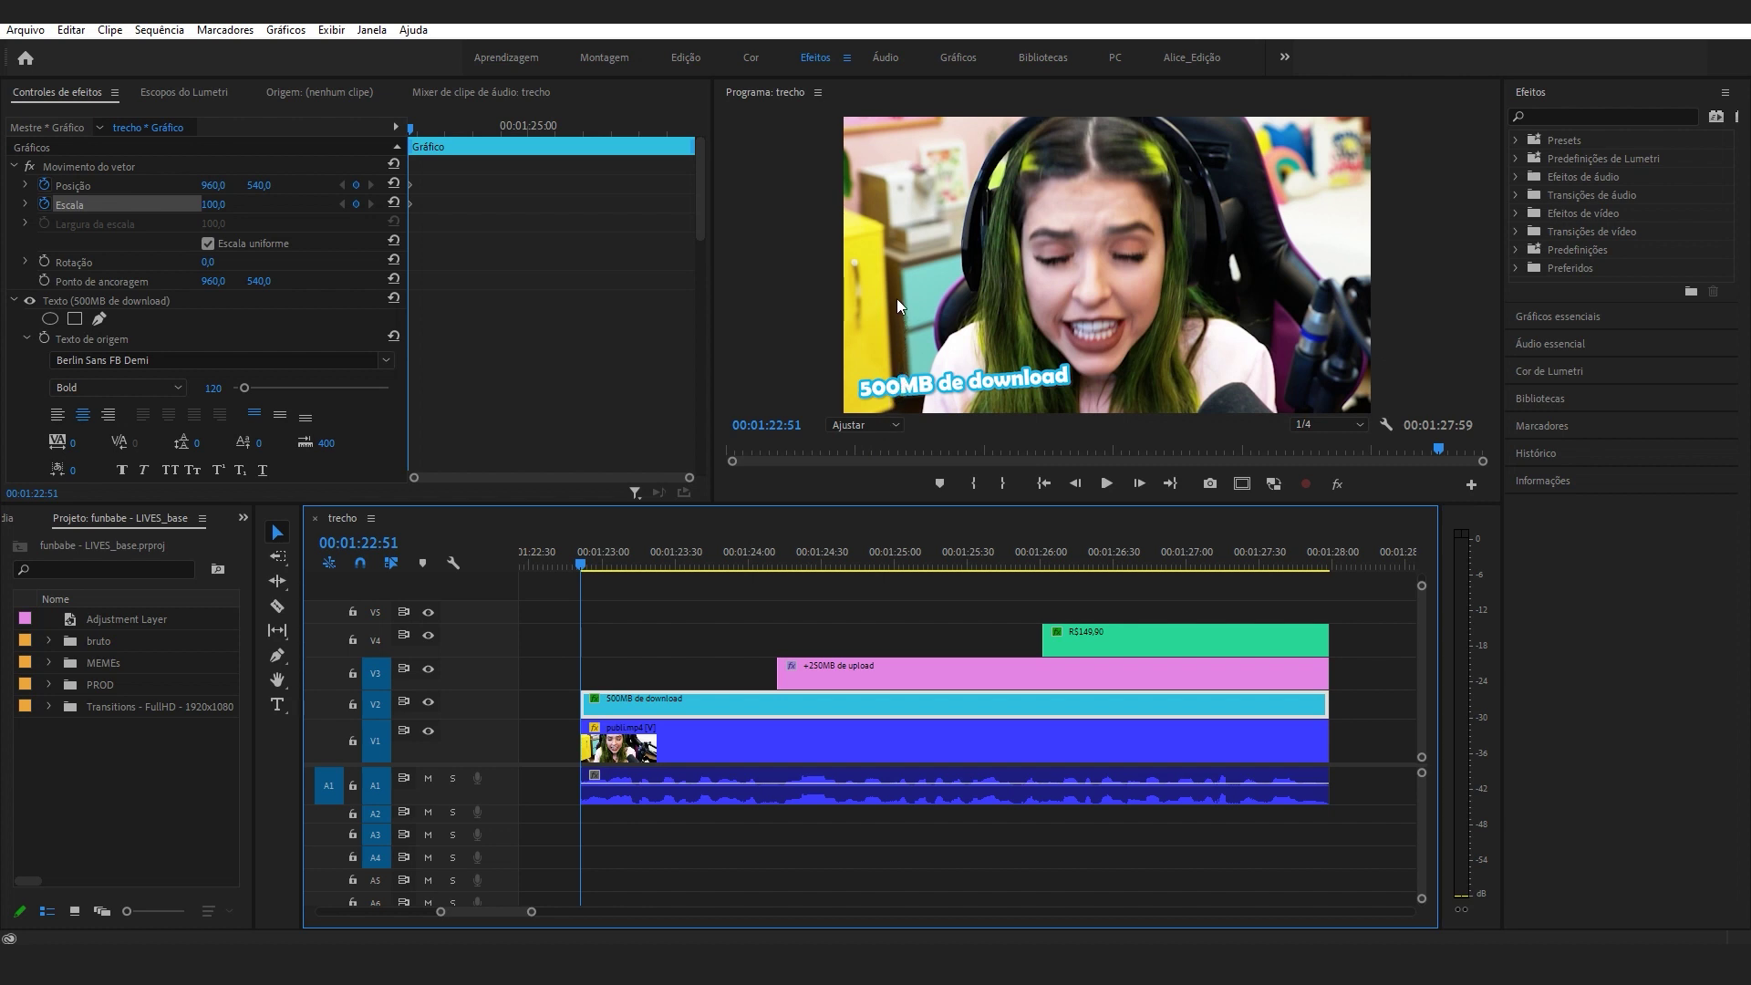
{"action": "left_click", "coordinate": [1311, 562]}
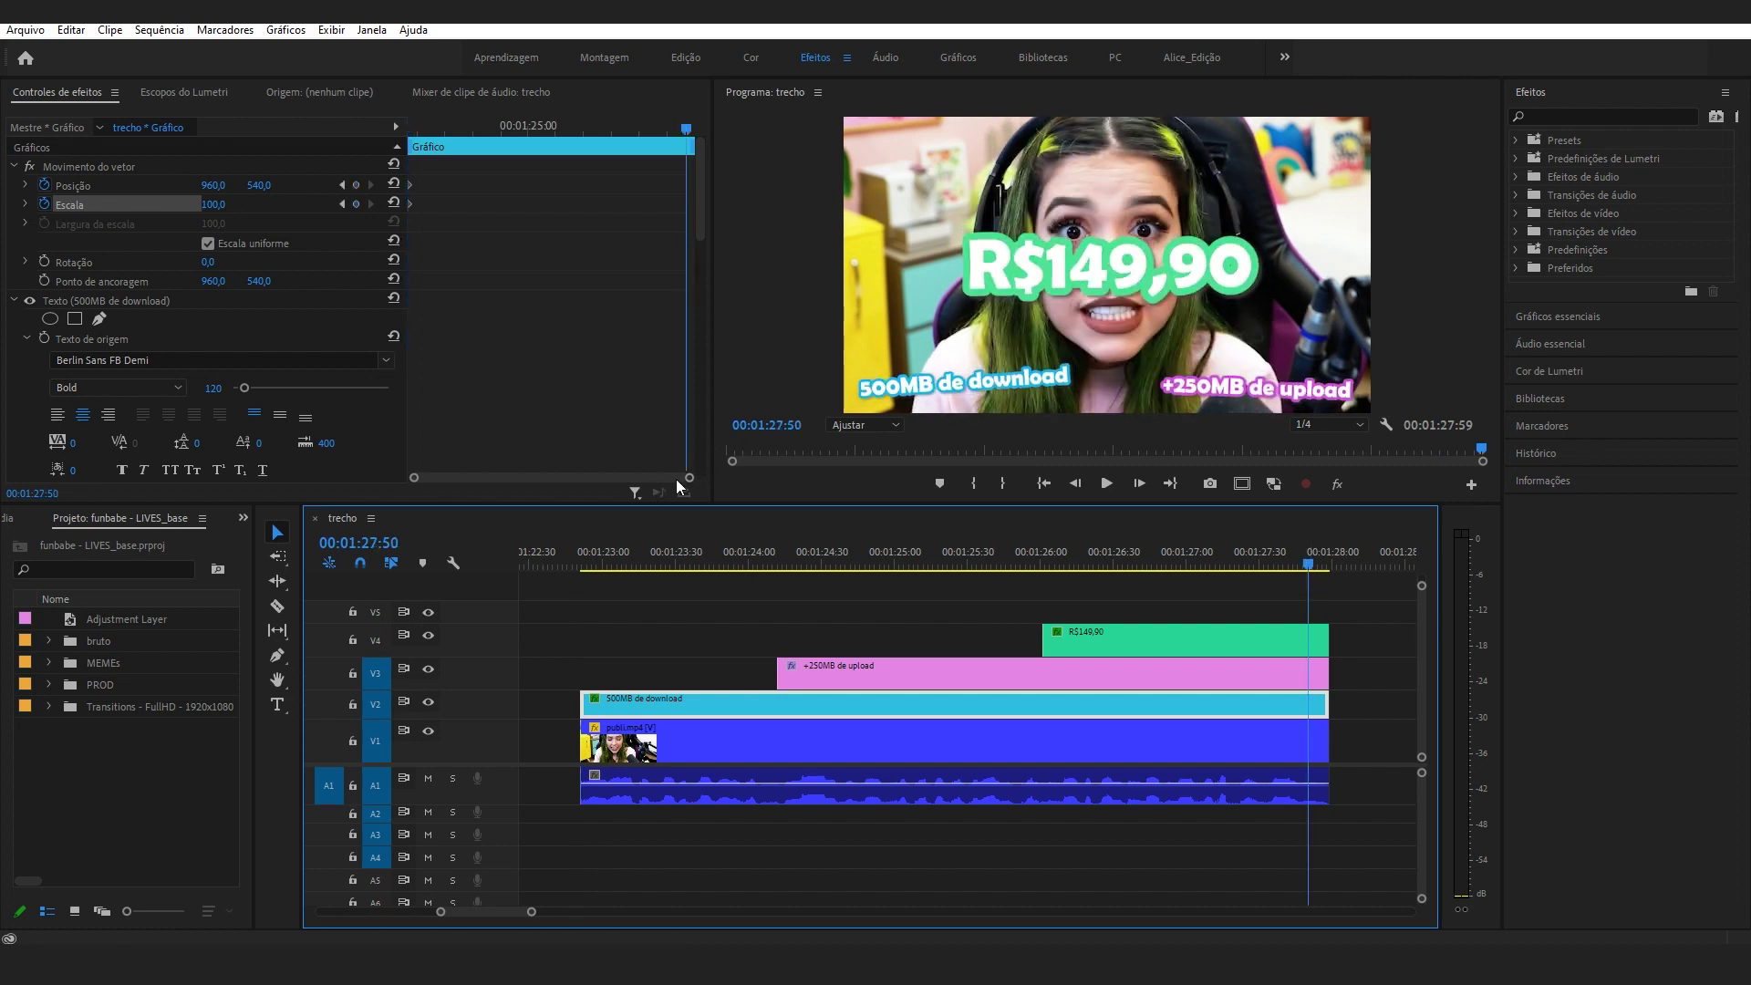
{"action": "left_click_drag", "start_coordinate": [415, 478], "coordinate": [528, 488]}
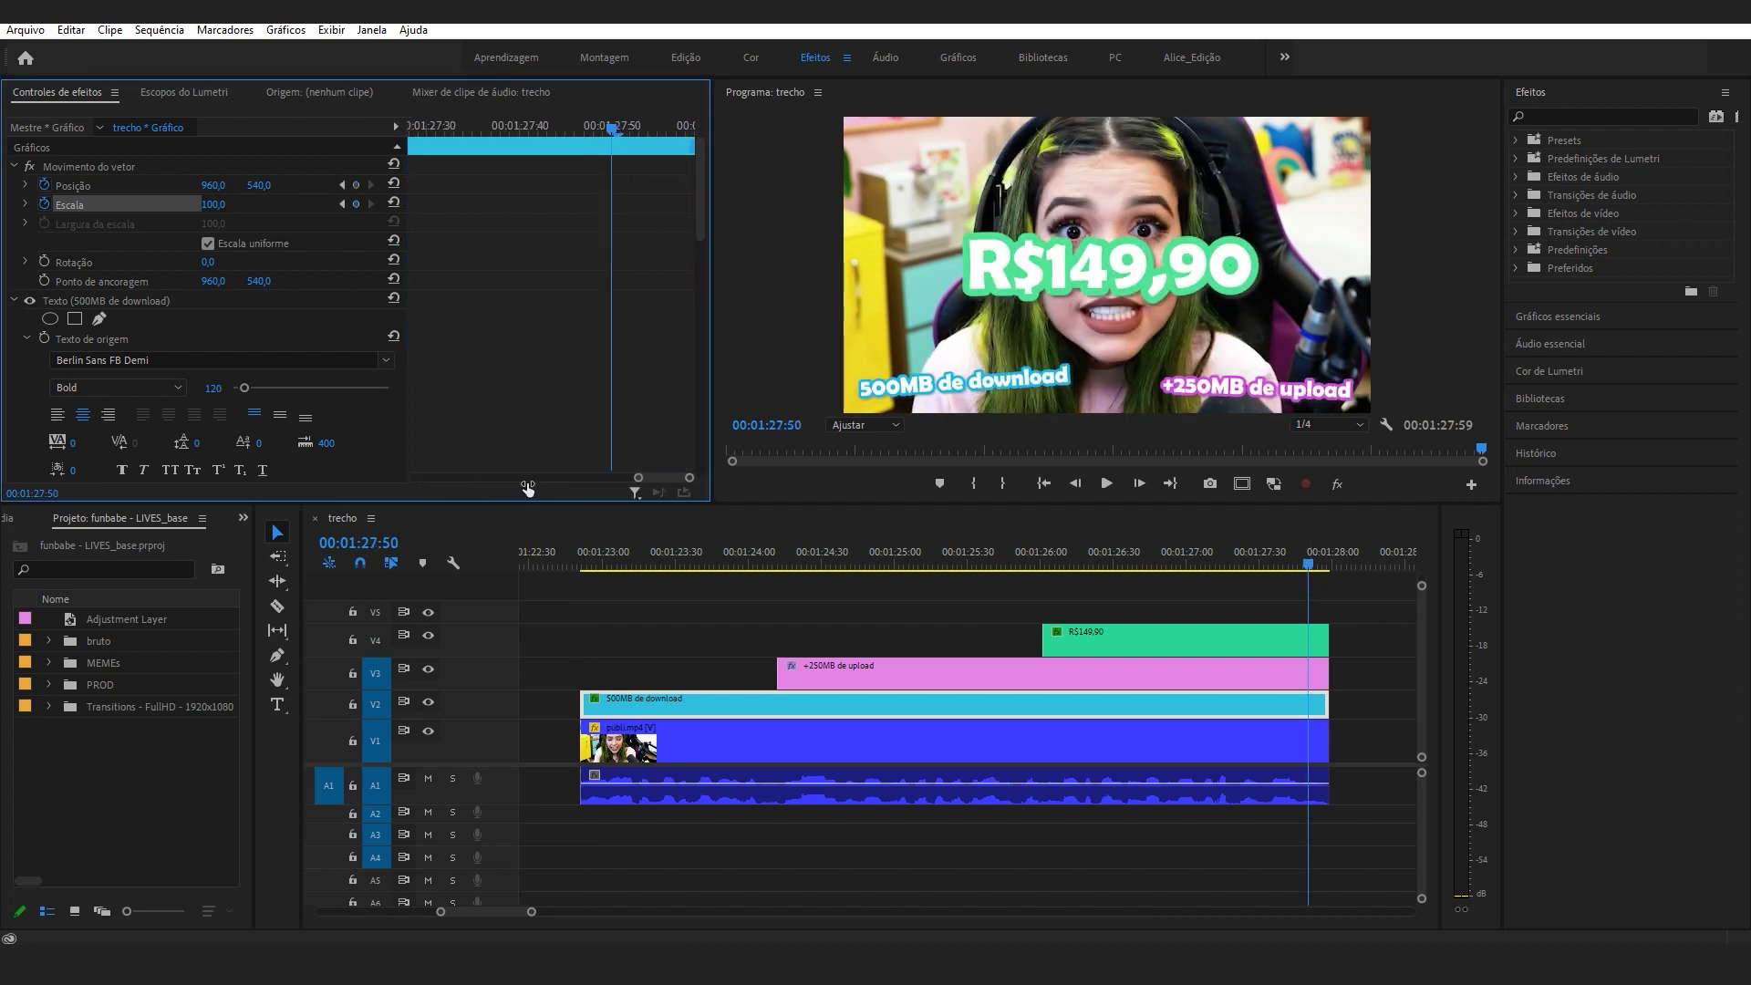
{"action": "left_click", "coordinate": [357, 185]}
{"action": "left_click", "coordinate": [356, 204]}
{"action": "left_click_drag", "start_coordinate": [259, 185], "coordinate": [109, 186]}
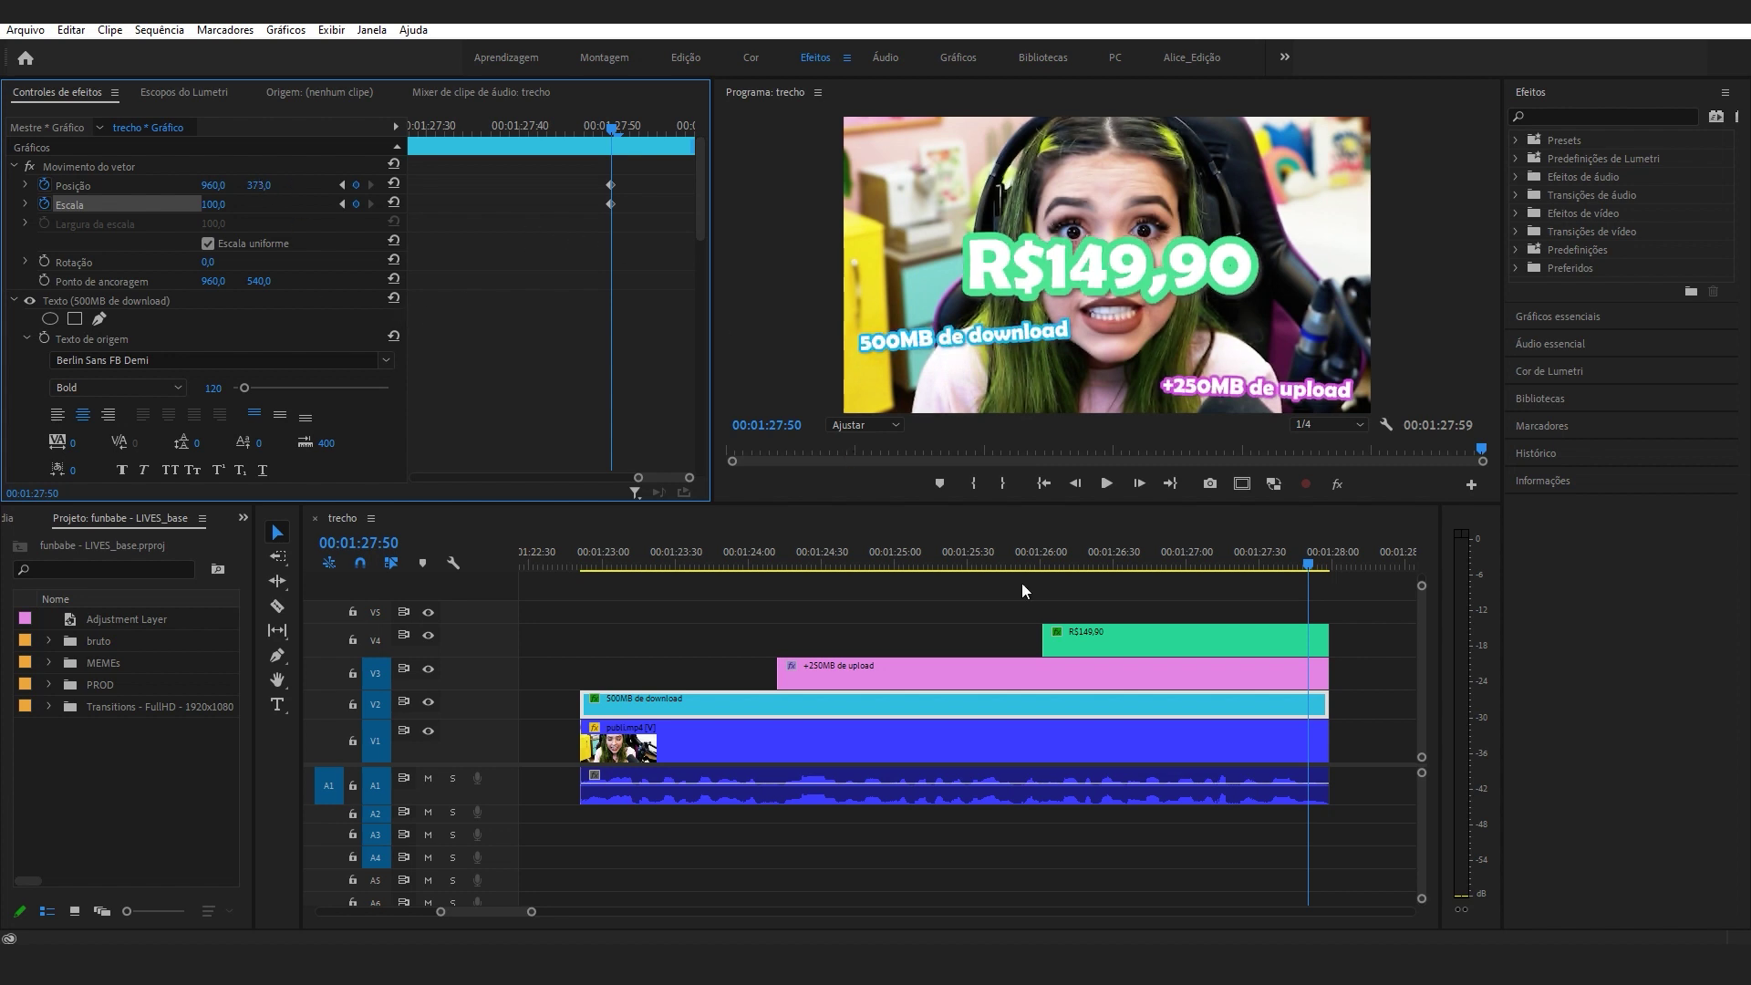
Add Position and Scale keyframes to the "+250MB de upload" title and move them to the title's start.
{"action": "left_click", "coordinate": [1217, 685]}
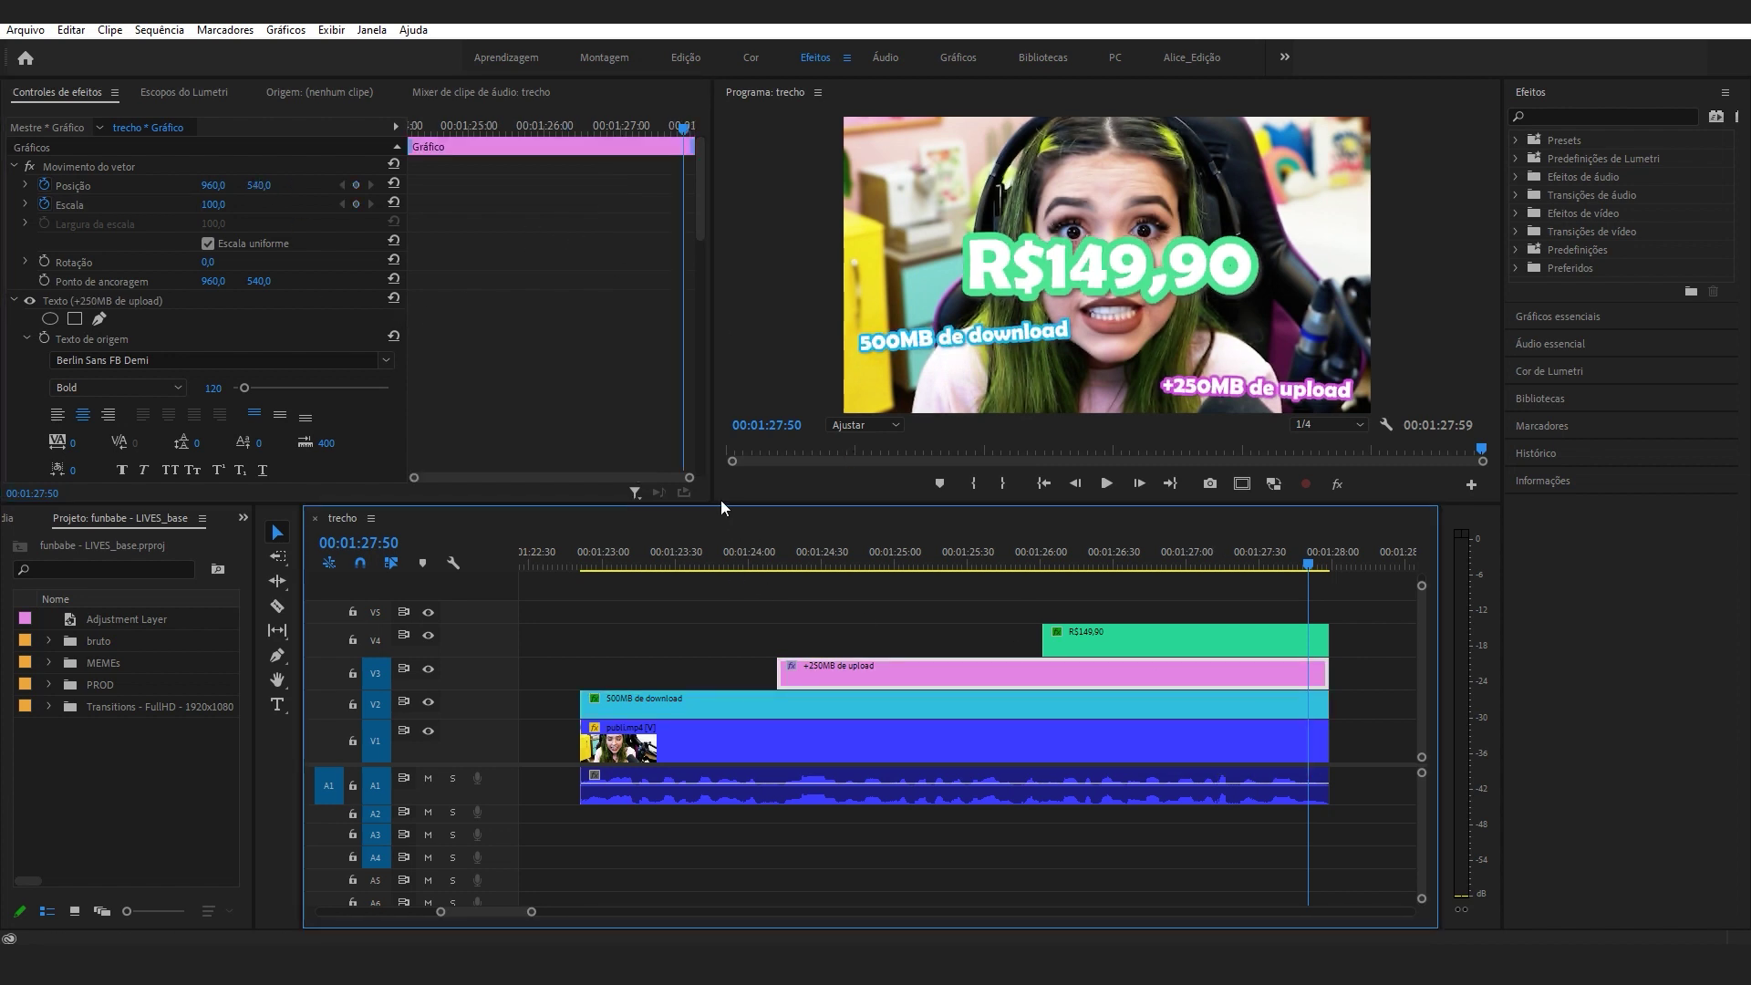
{"action": "left_click", "coordinate": [356, 185]}
{"action": "left_click", "coordinate": [355, 203]}
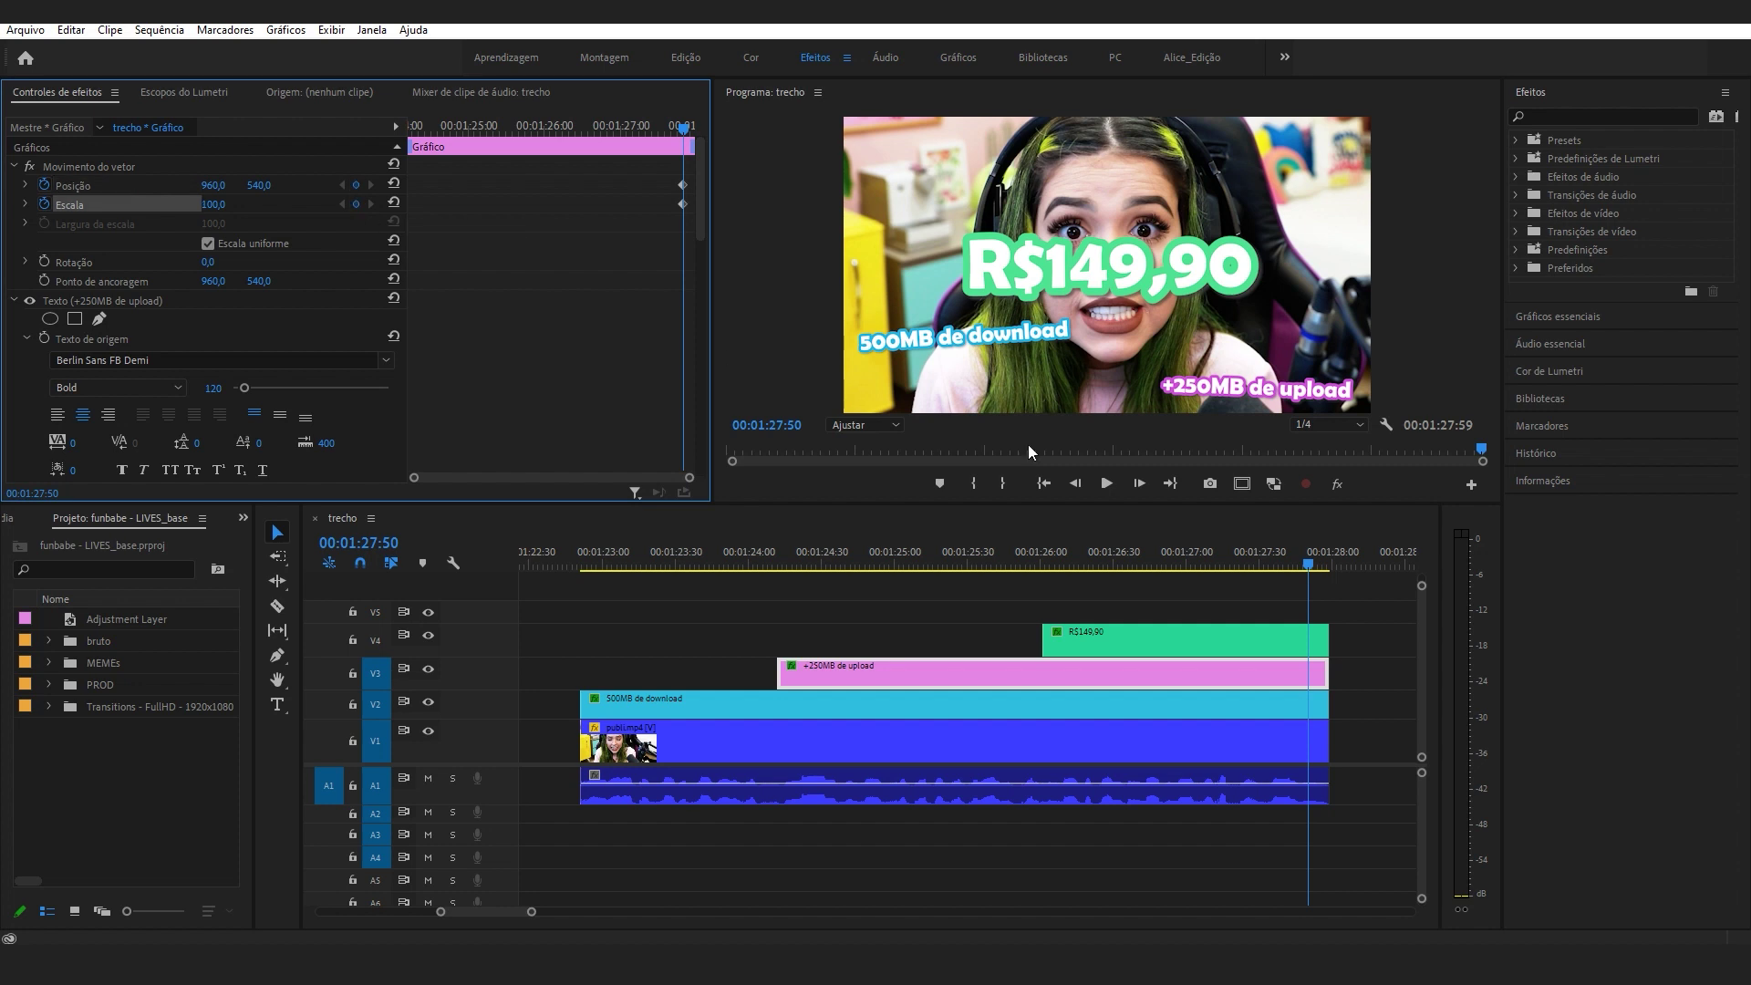
{"action": "left_click_drag", "start_coordinate": [657, 173], "coordinate": [692, 223]}
{"action": "left_click_drag", "start_coordinate": [682, 205], "coordinate": [370, 221]}
Add a second pair of keyframes to the "+250MB de upload" title at 00:01:27:50 and set its vertical Position to 351.
{"action": "left_click", "coordinate": [355, 185]}
{"action": "left_click", "coordinate": [356, 204]}
{"action": "mouse_move", "coordinate": [259, 185]}
{"action": "left_mouse_down"}
{"action": "mouse_move", "coordinate": [186, 185]}
{"action": "mouse_move", "coordinate": [266, 185]}
{"action": "left_mouse_up"}
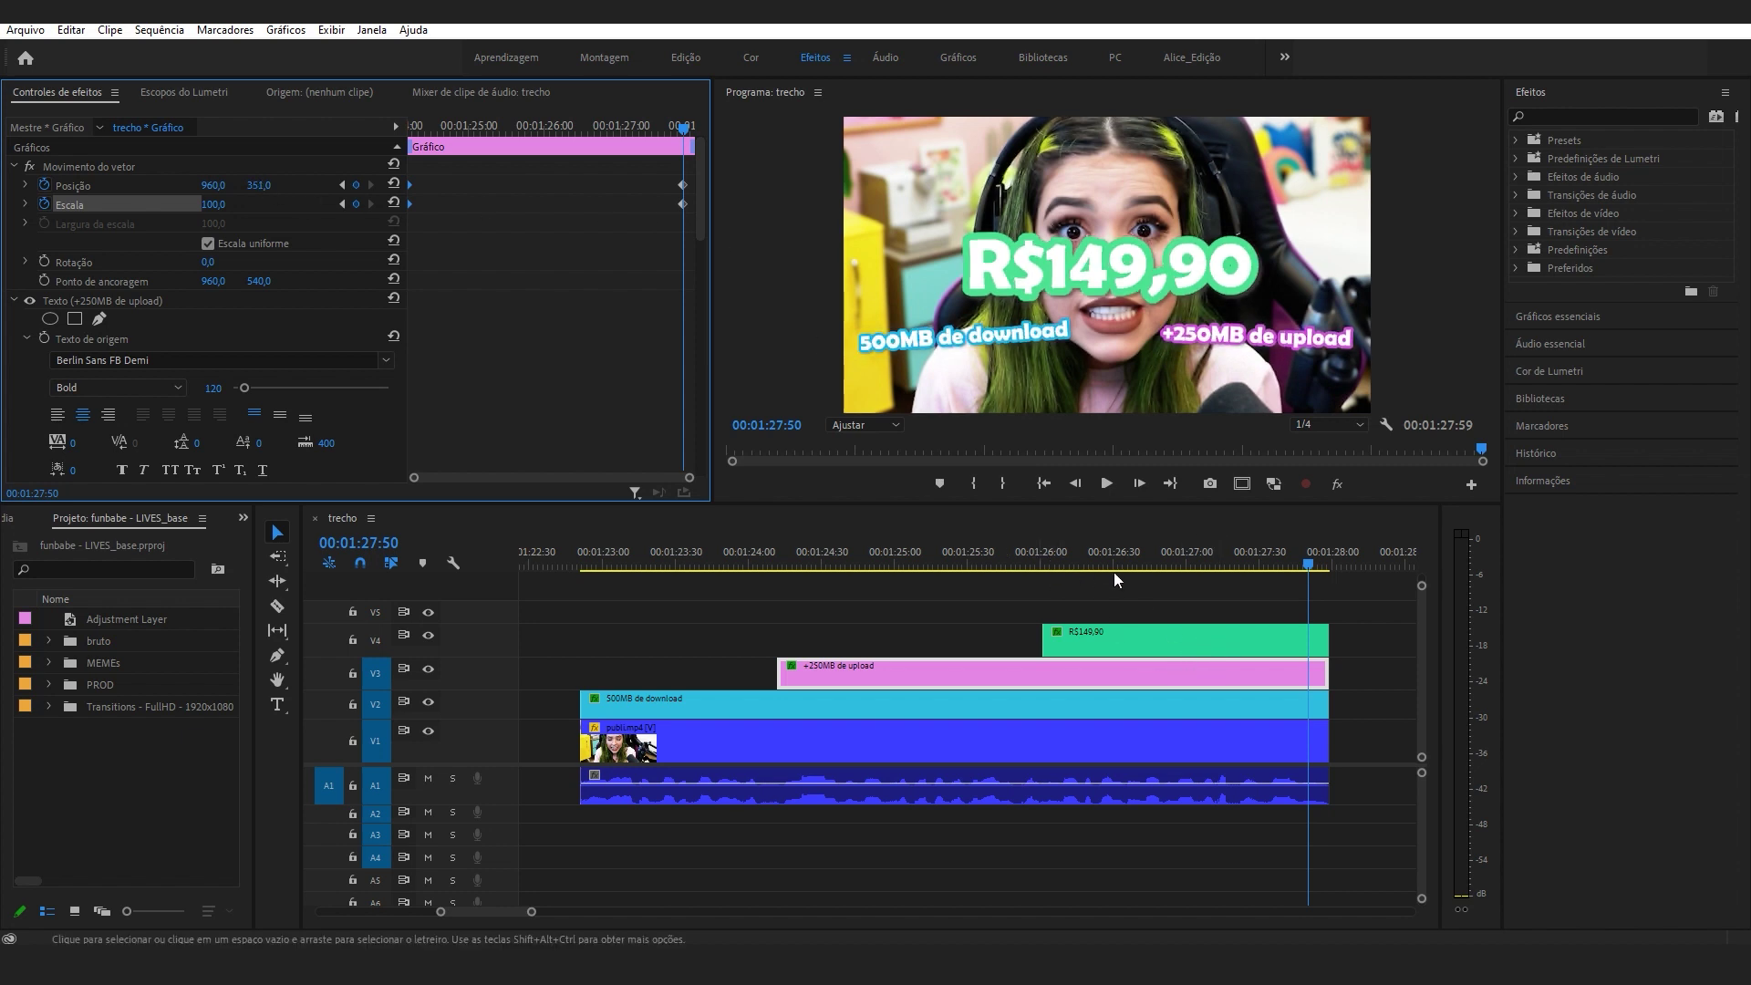
Move the "500MB de download" title's ending Position and Scale keyframes back to 00:01:27:45.
{"action": "left_click", "coordinate": [1228, 607]}
{"action": "left_click_drag", "start_coordinate": [532, 912], "coordinate": [506, 918]}
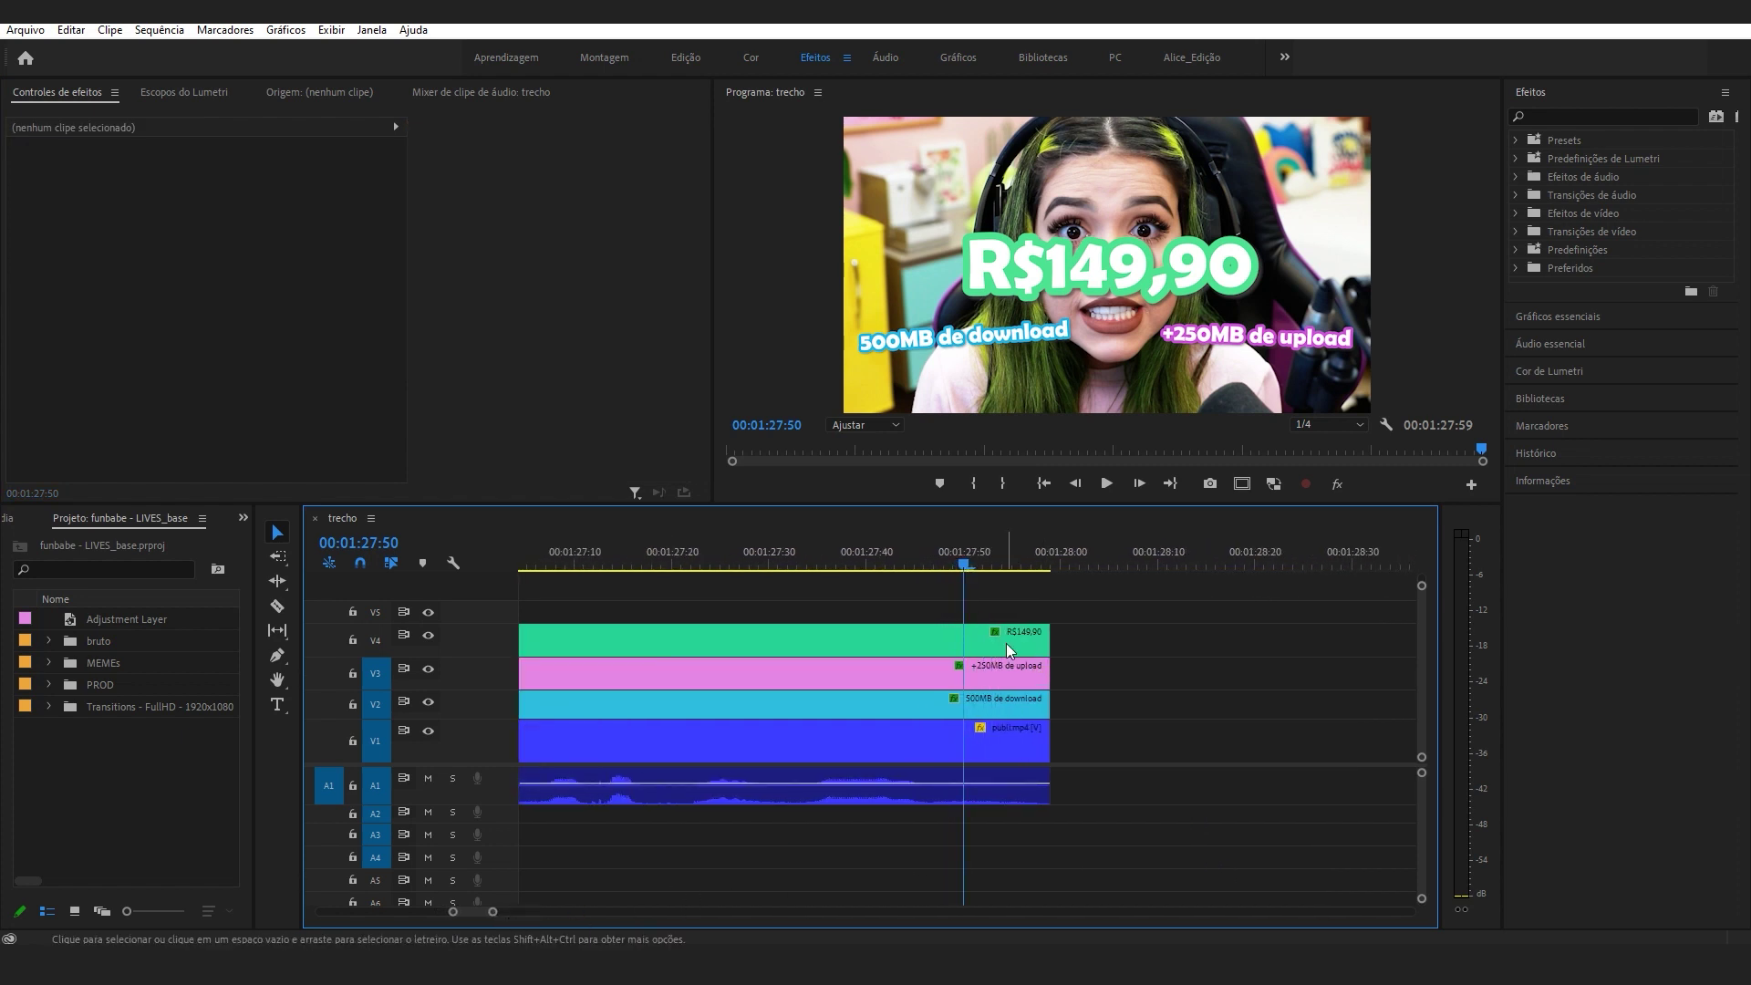
{"action": "left_click", "coordinate": [1023, 703]}
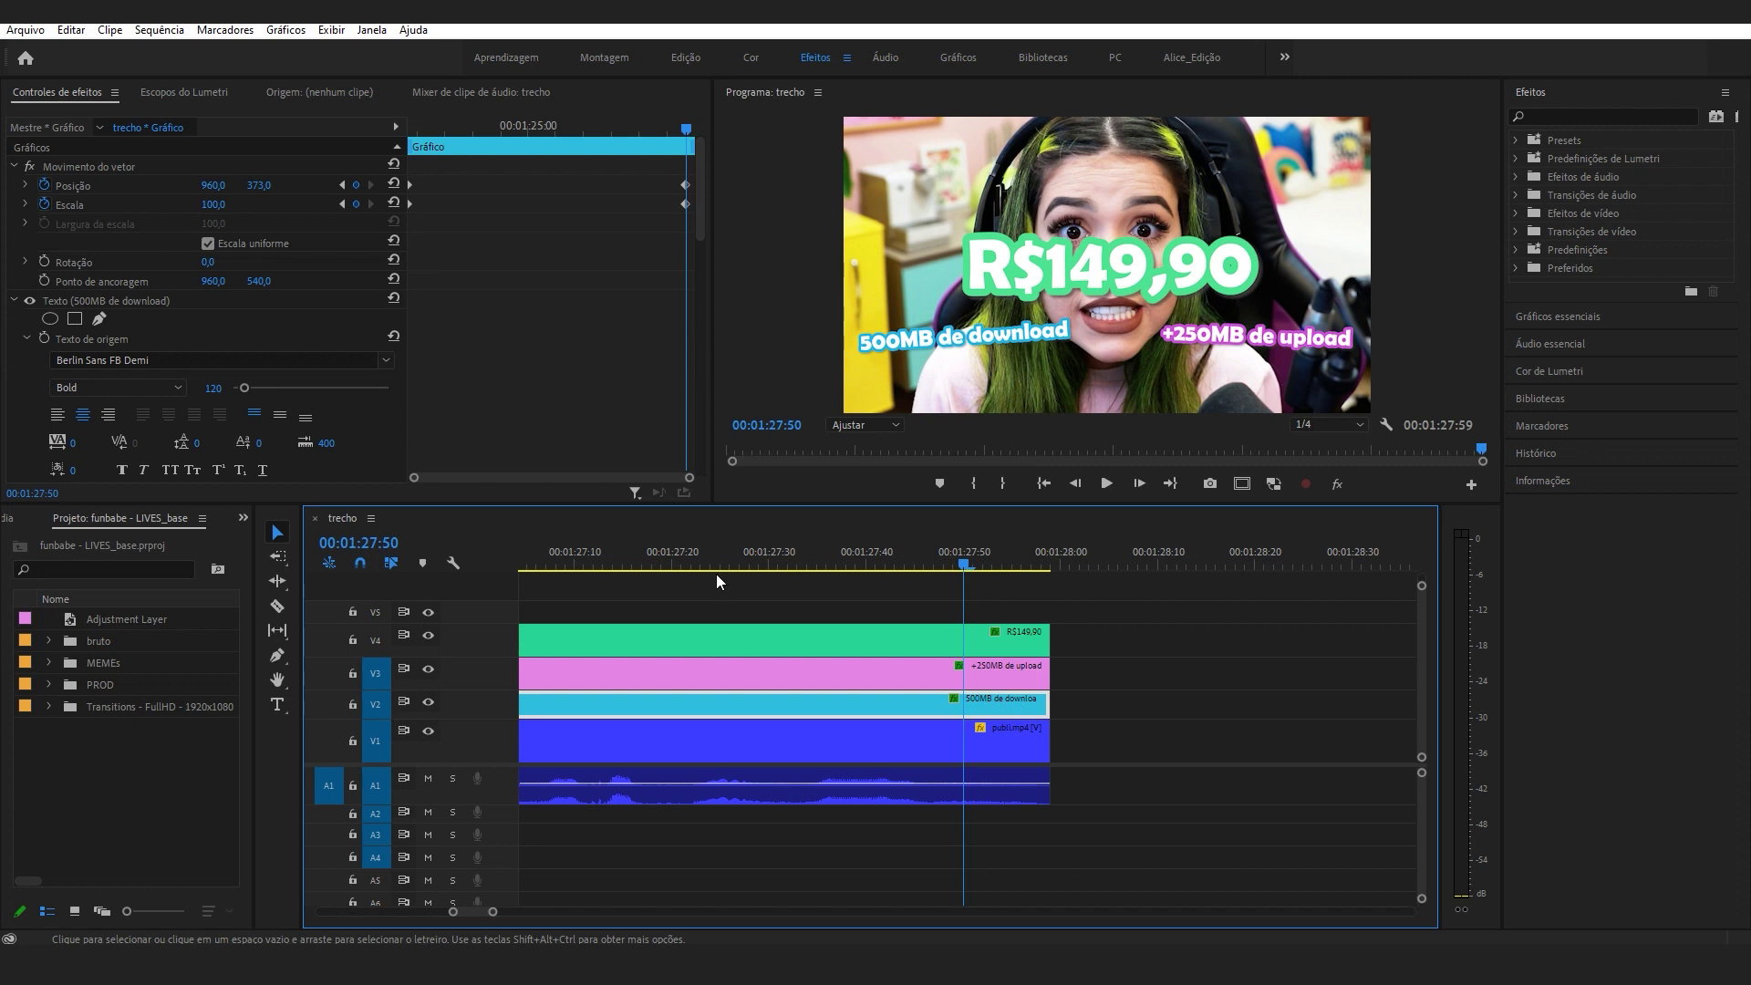
{"action": "left_click_drag", "start_coordinate": [415, 478], "coordinate": [515, 495]}
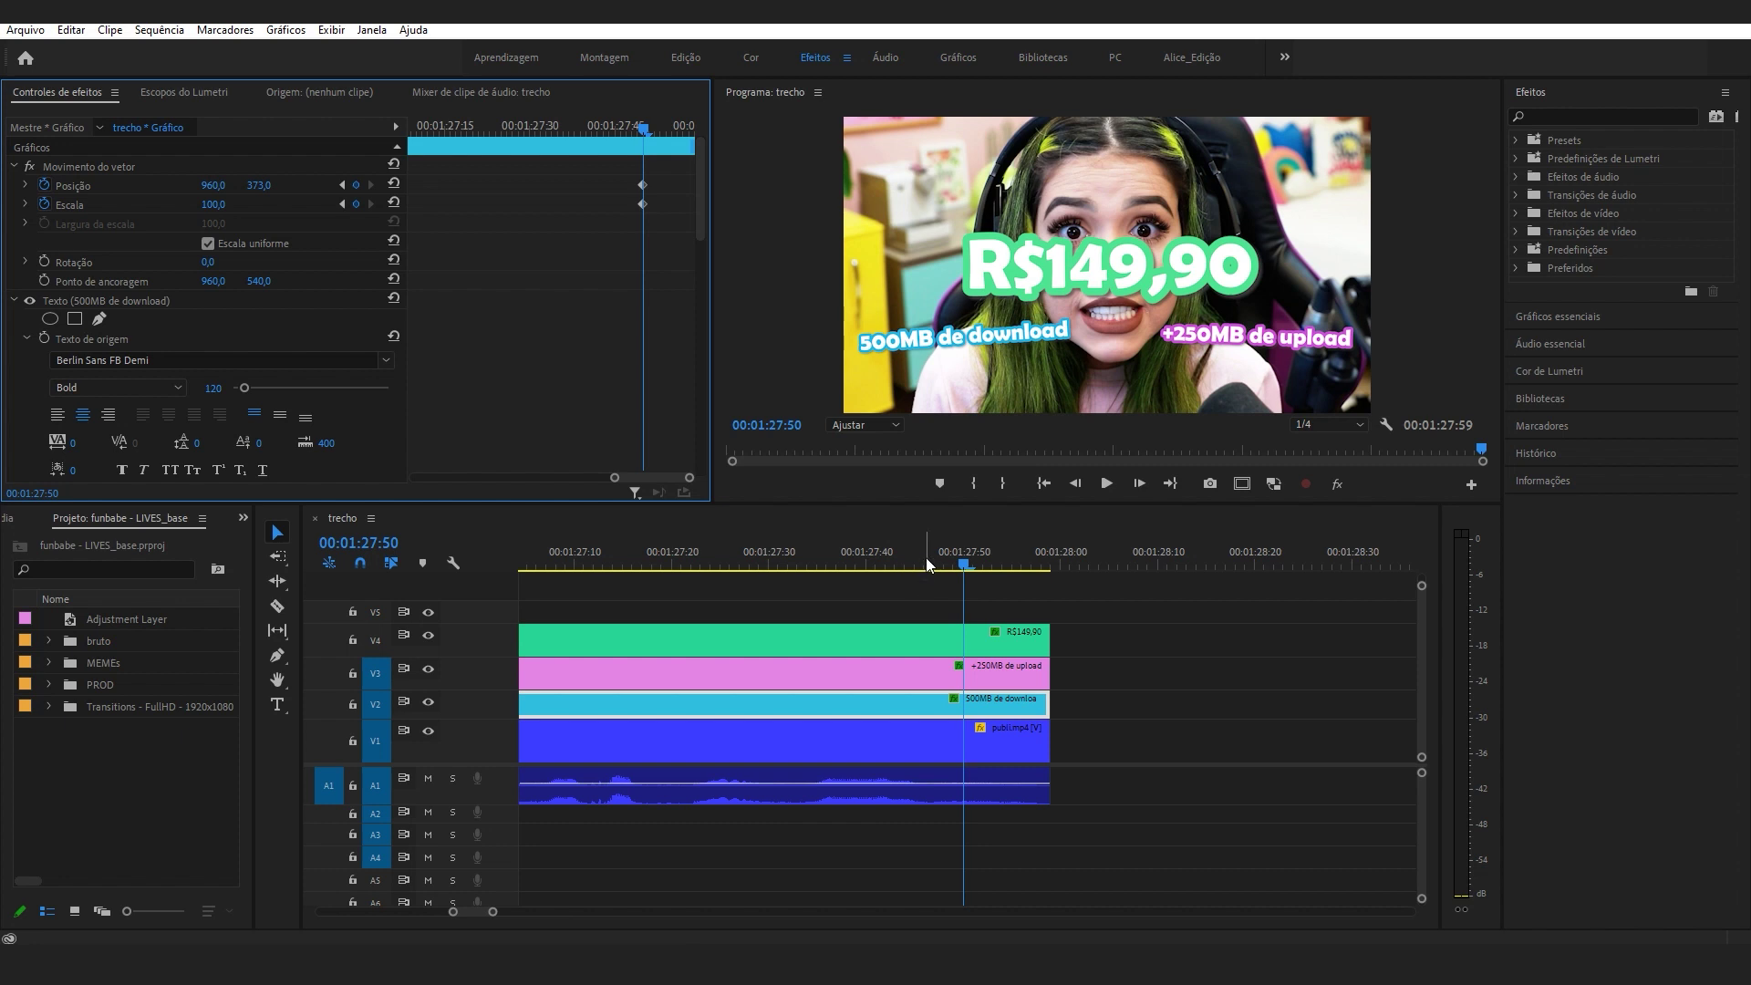
{"action": "left_click_drag", "start_coordinate": [967, 567], "coordinate": [915, 568]}
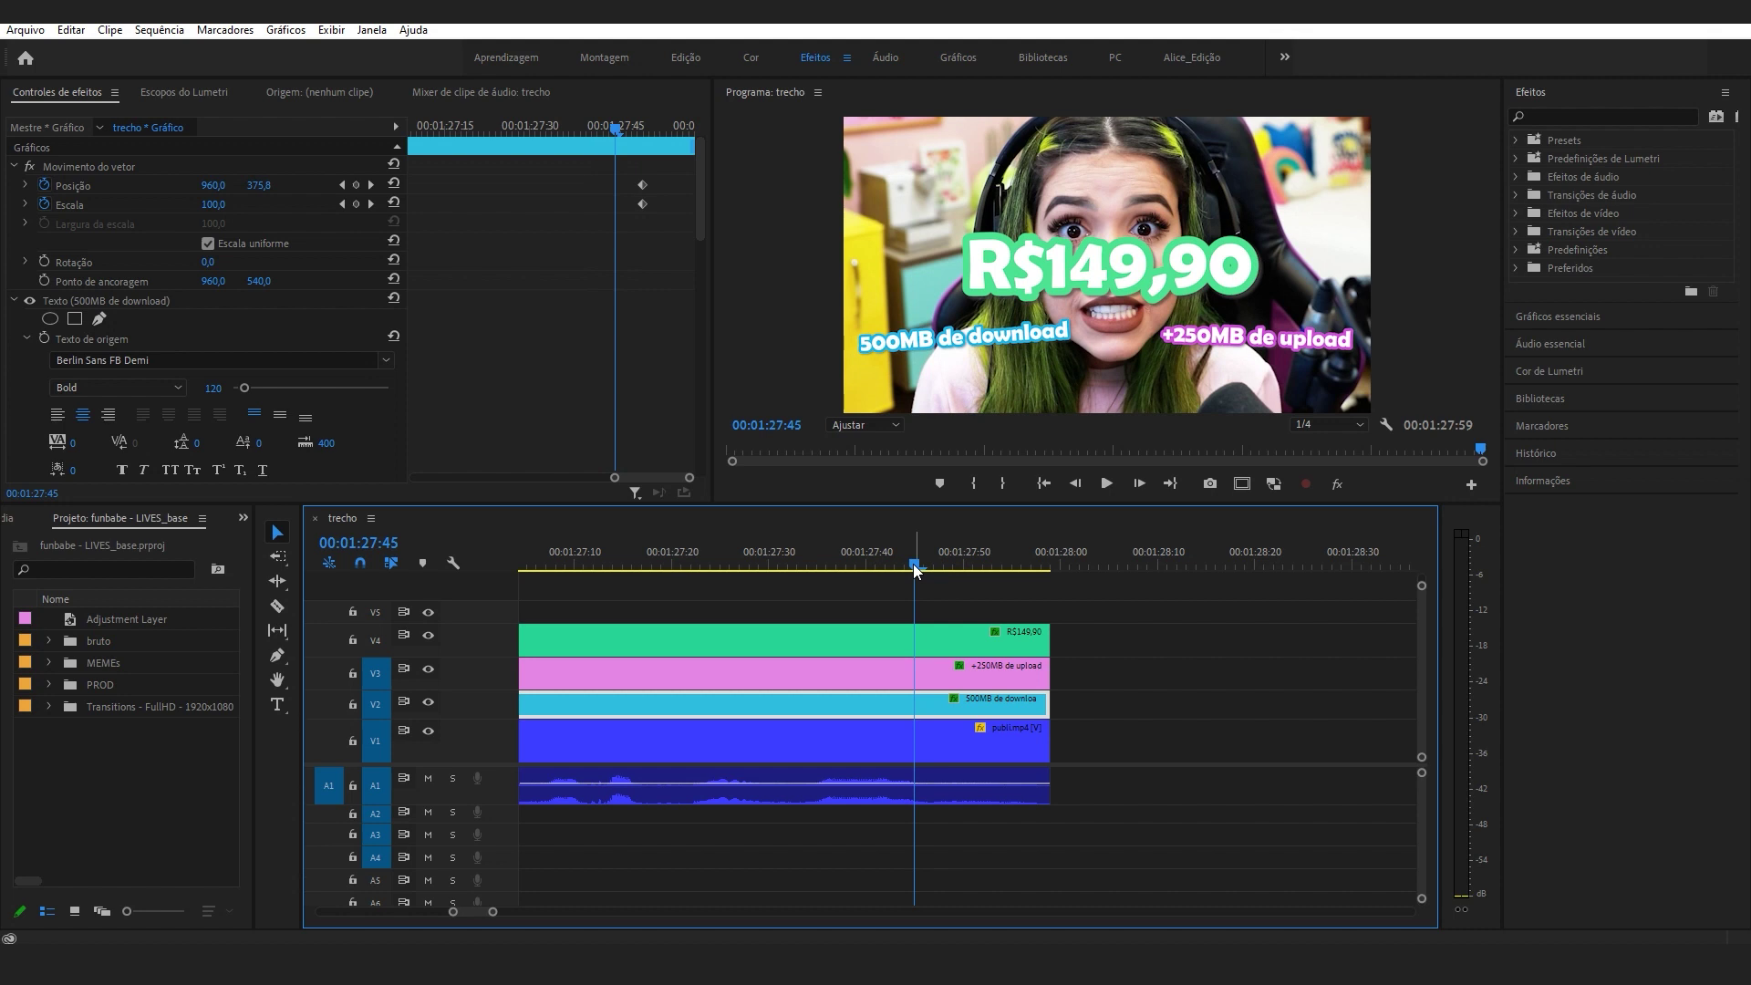
{"action": "left_click_drag", "start_coordinate": [1101, 701], "coordinate": [1012, 706]}
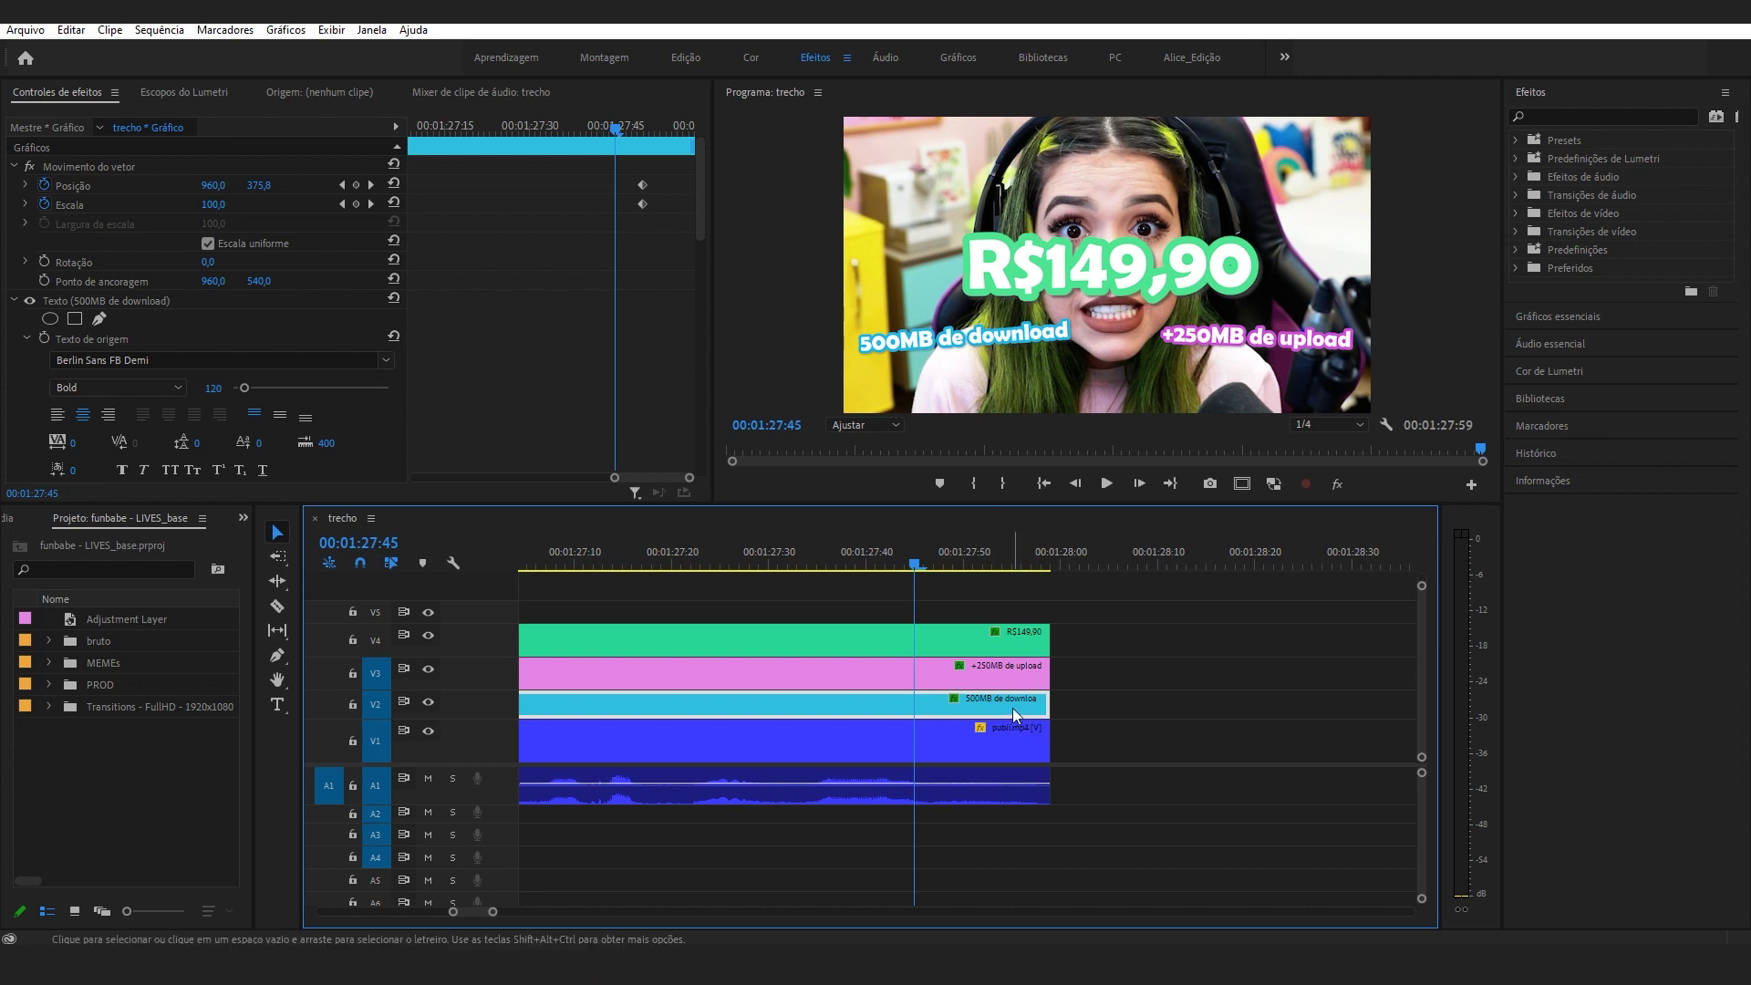
{"action": "left_click_drag", "start_coordinate": [642, 188], "coordinate": [615, 212]}
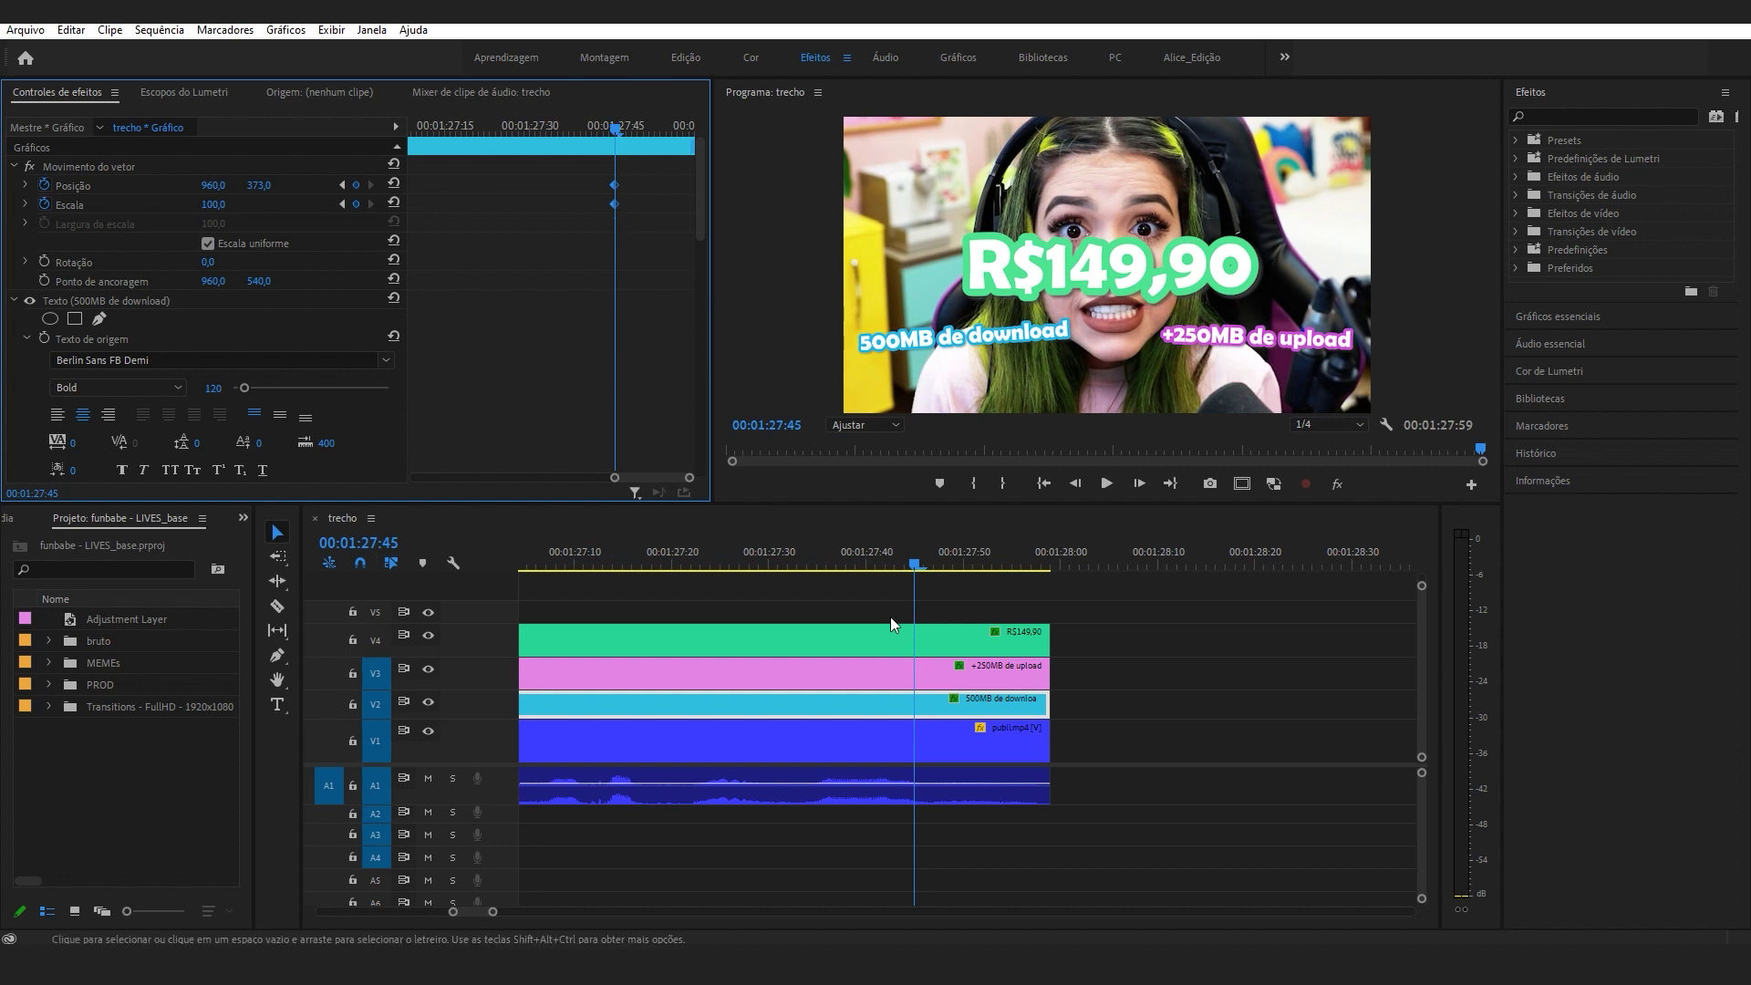
Move the "+250MB de upload" title's ending Position and Scale keyframes back to 00:01:27:45.
{"action": "left_click", "coordinate": [967, 671]}
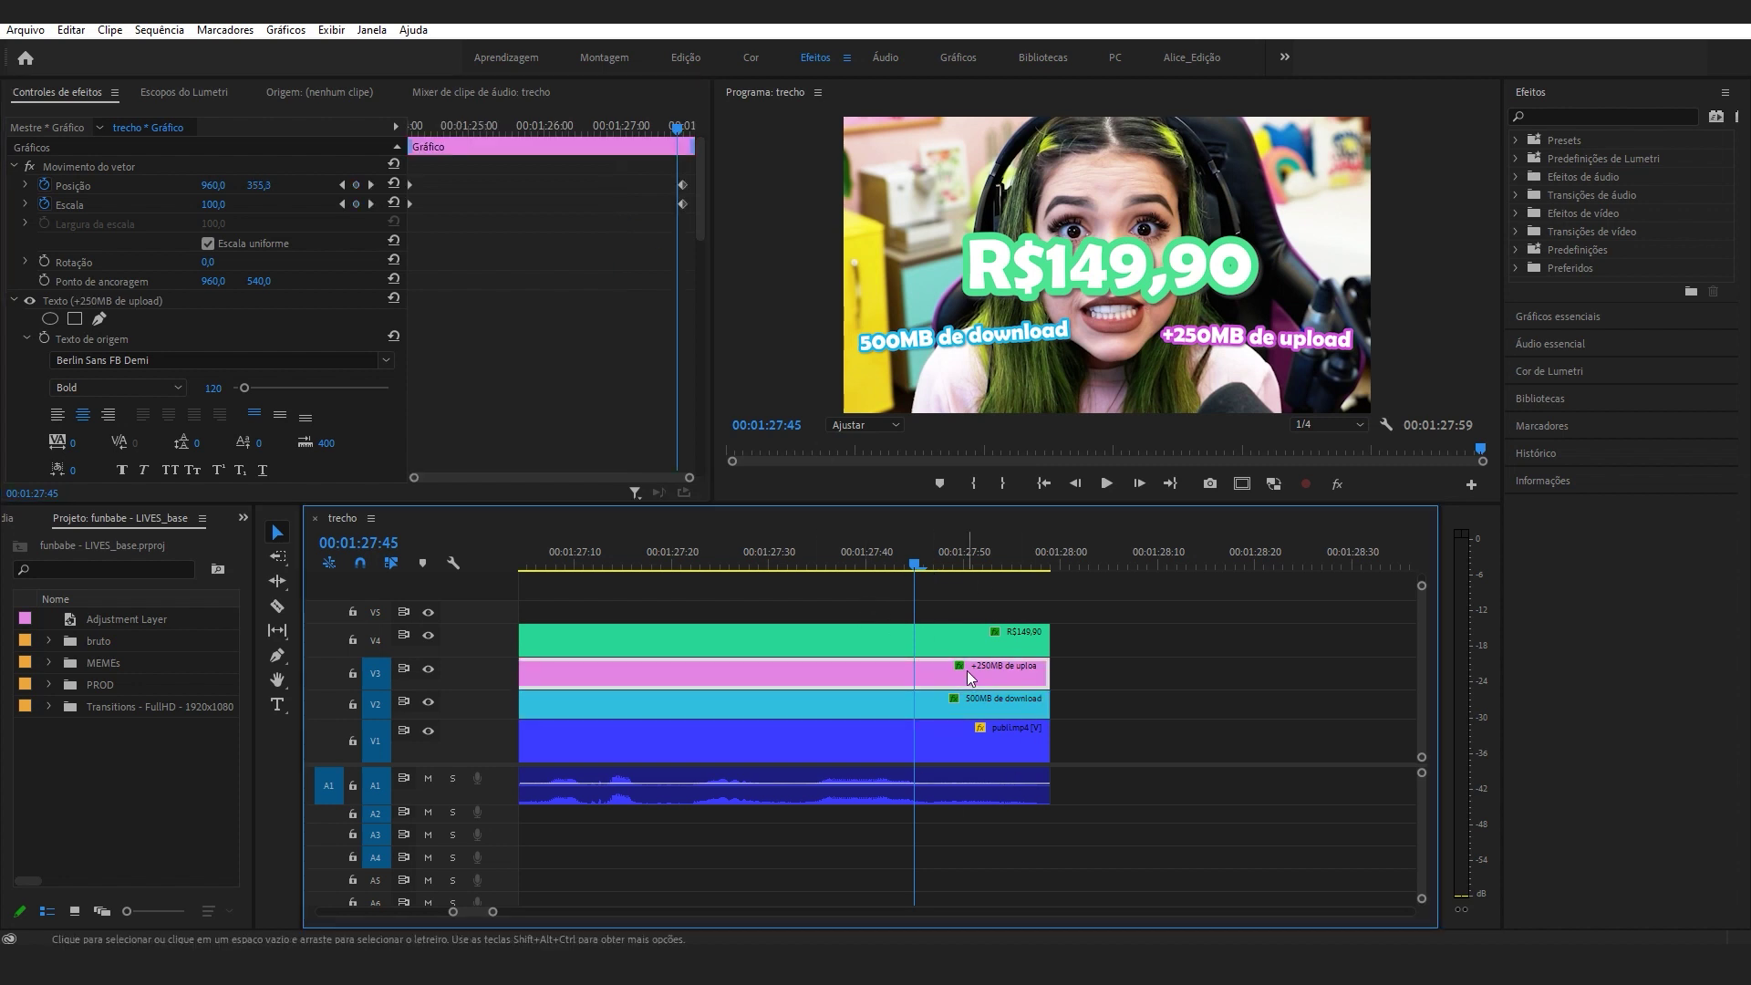
{"action": "left_click_drag", "start_coordinate": [690, 478], "coordinate": [595, 495]}
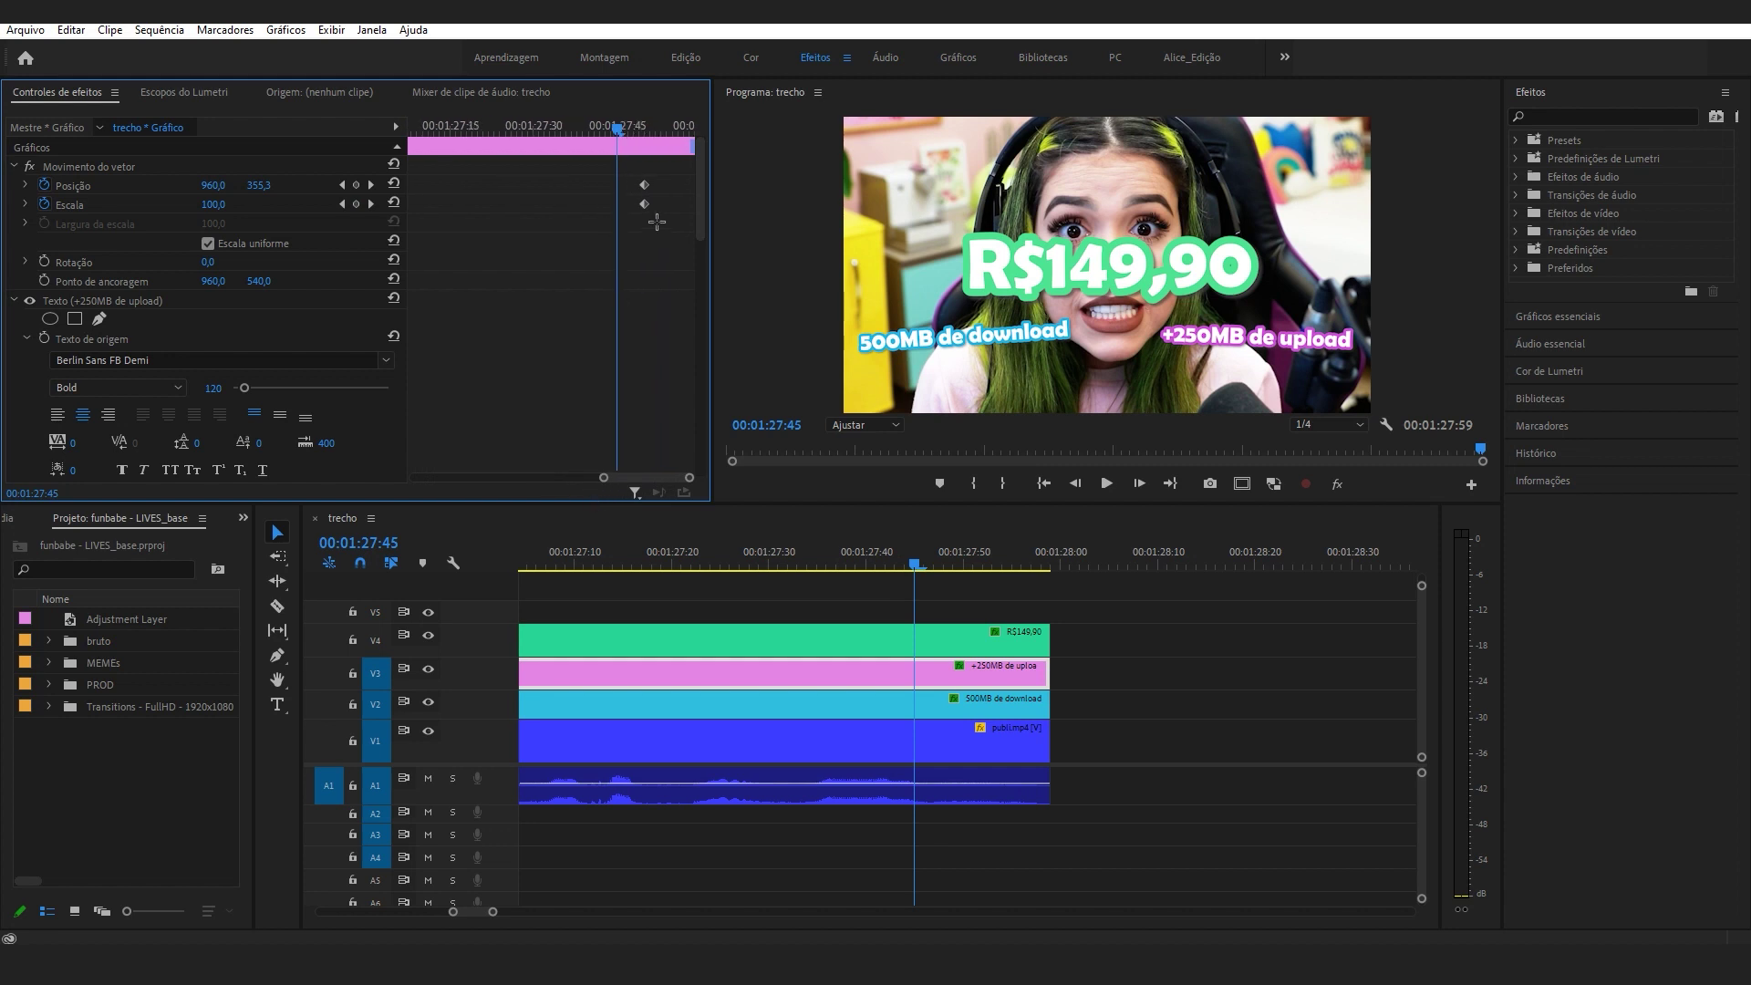
{"action": "left_click_drag", "start_coordinate": [649, 204], "coordinate": [617, 204]}
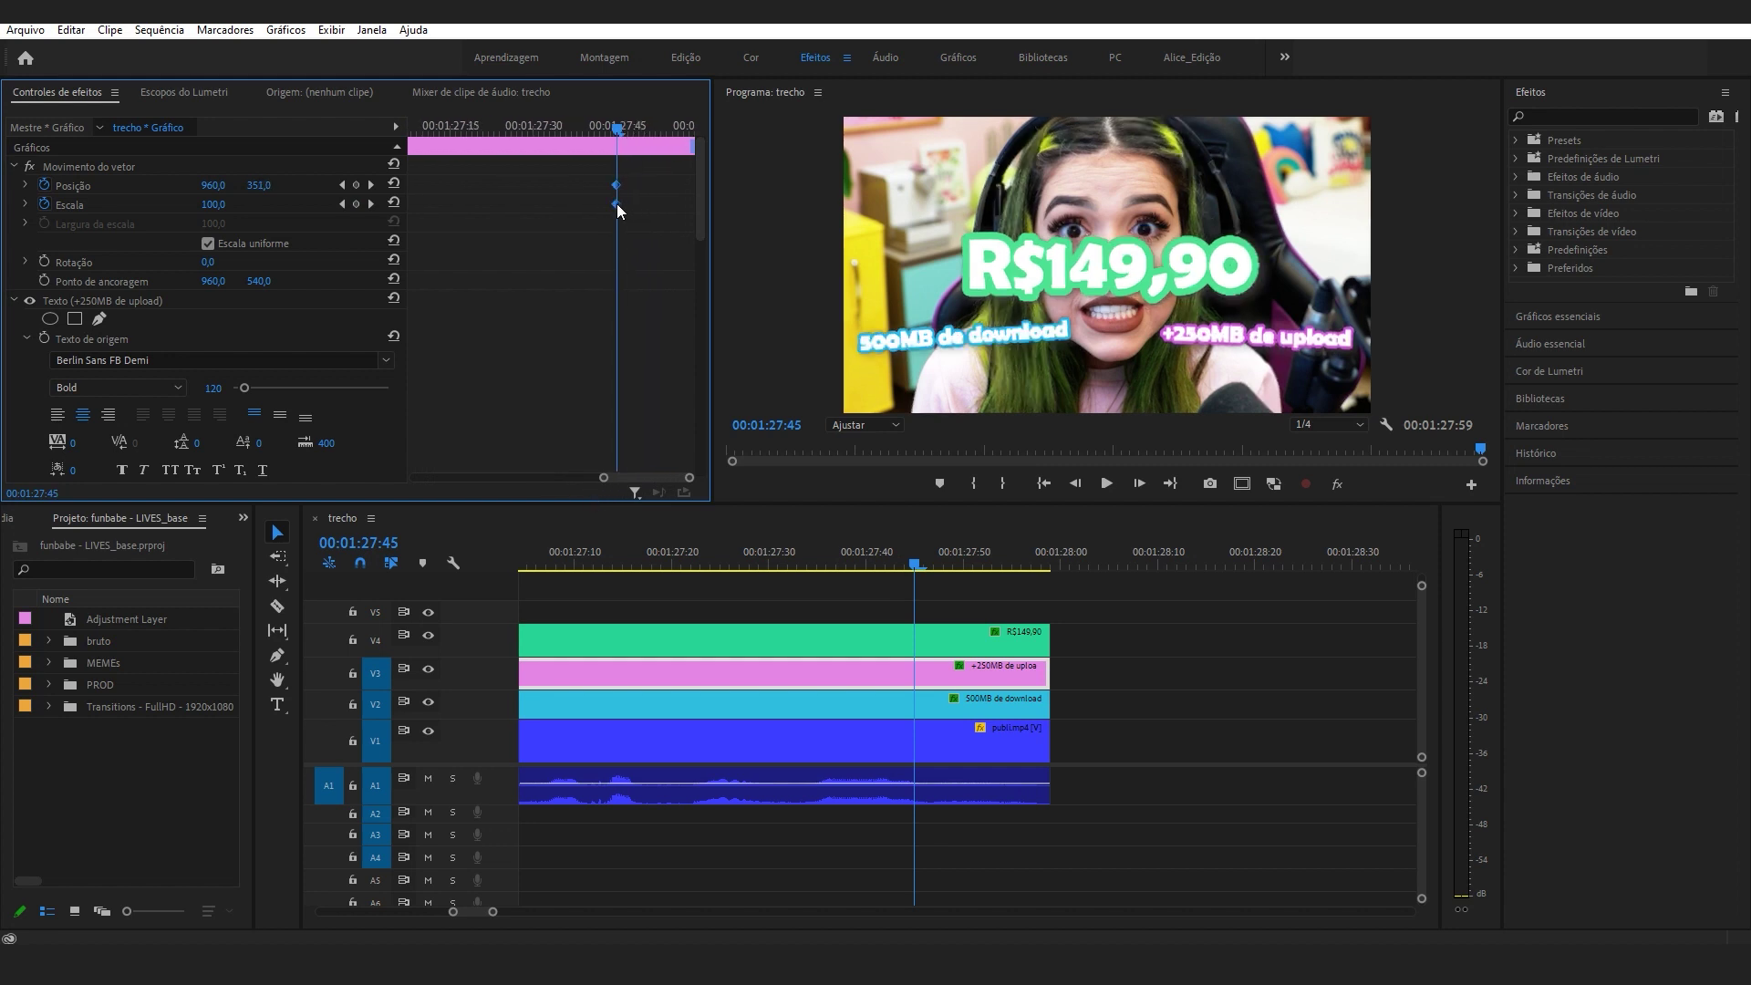
Add Position and Scale keyframes to the "R$149,90" title at 00:01:27:45 and select them.
{"action": "left_click", "coordinate": [997, 641]}
{"action": "left_click_drag", "start_coordinate": [690, 478], "coordinate": [588, 500]}
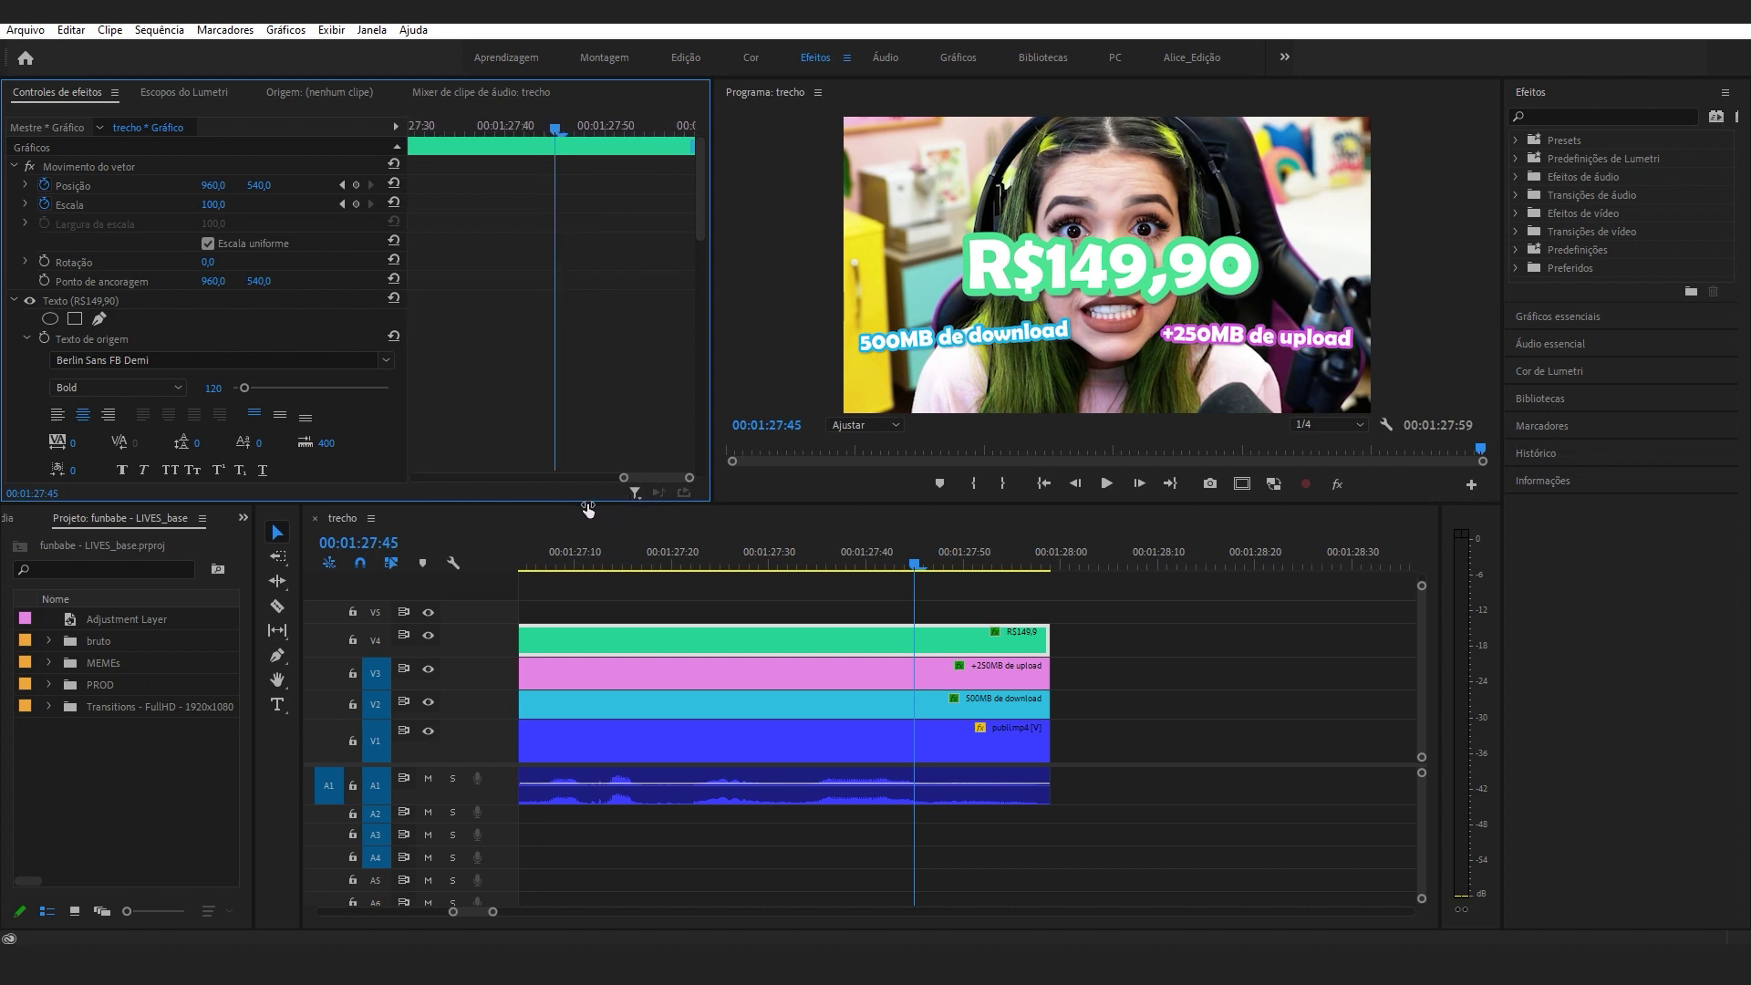
{"action": "left_click", "coordinate": [358, 186]}
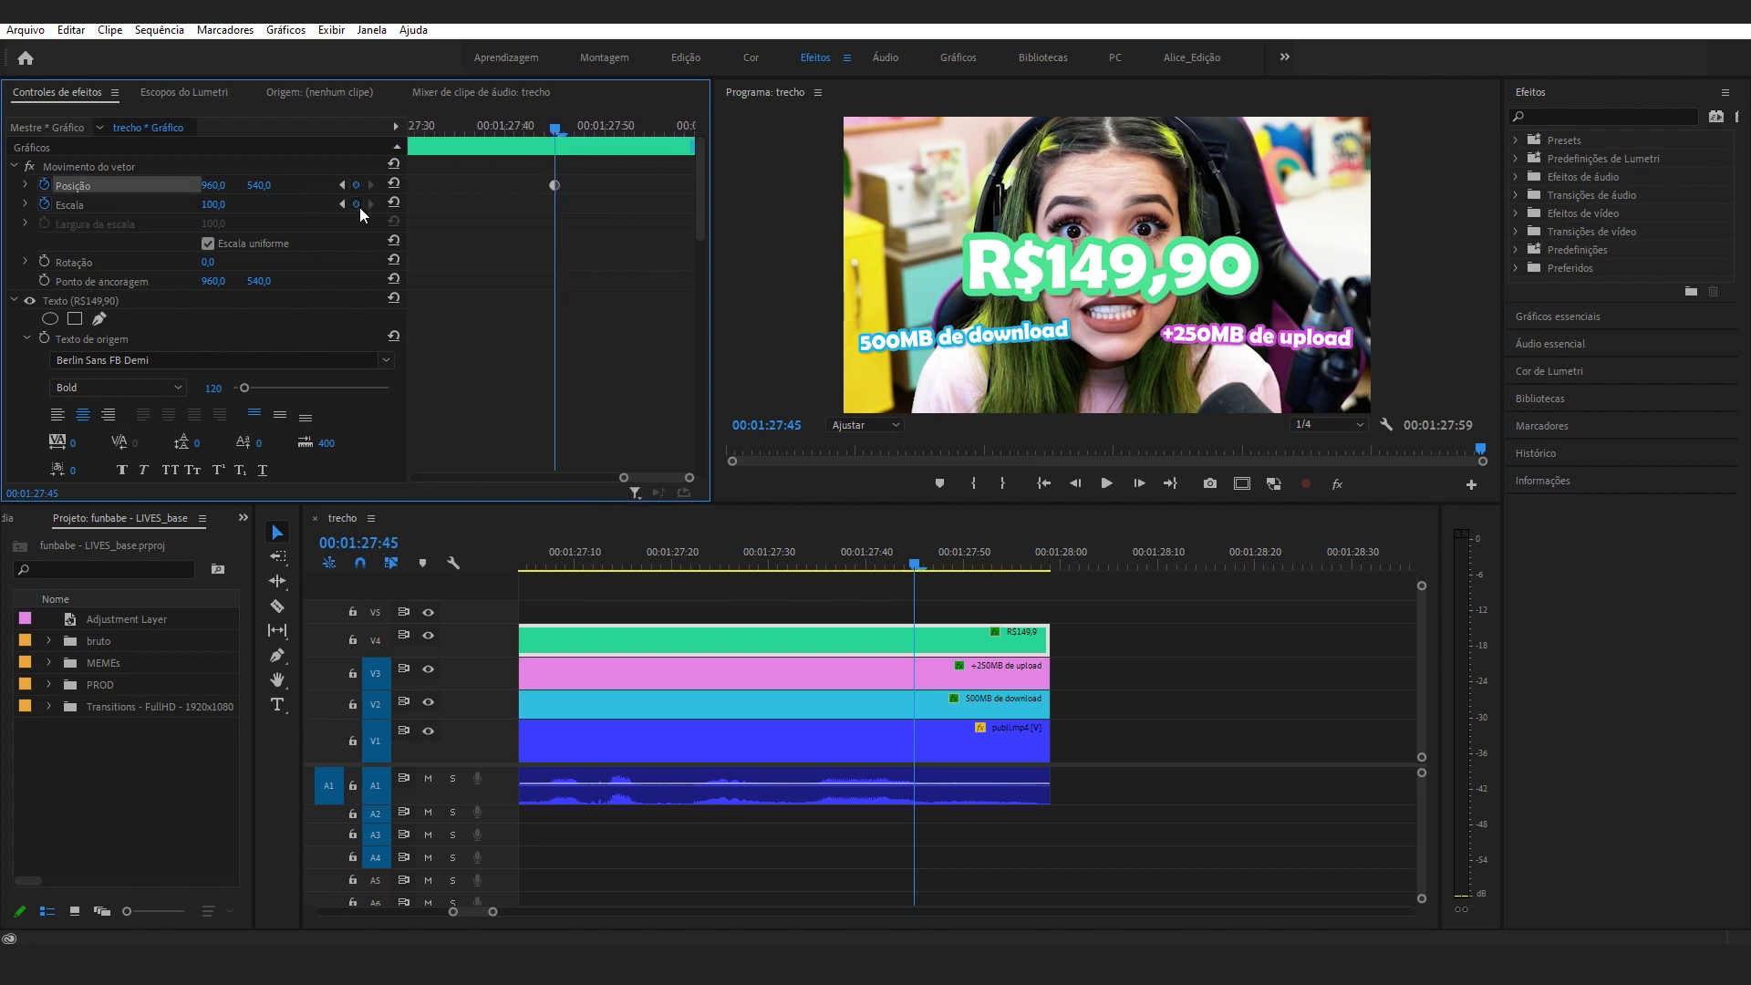
{"action": "left_click", "coordinate": [359, 205]}
{"action": "left_click_drag", "start_coordinate": [520, 172], "coordinate": [598, 247]}
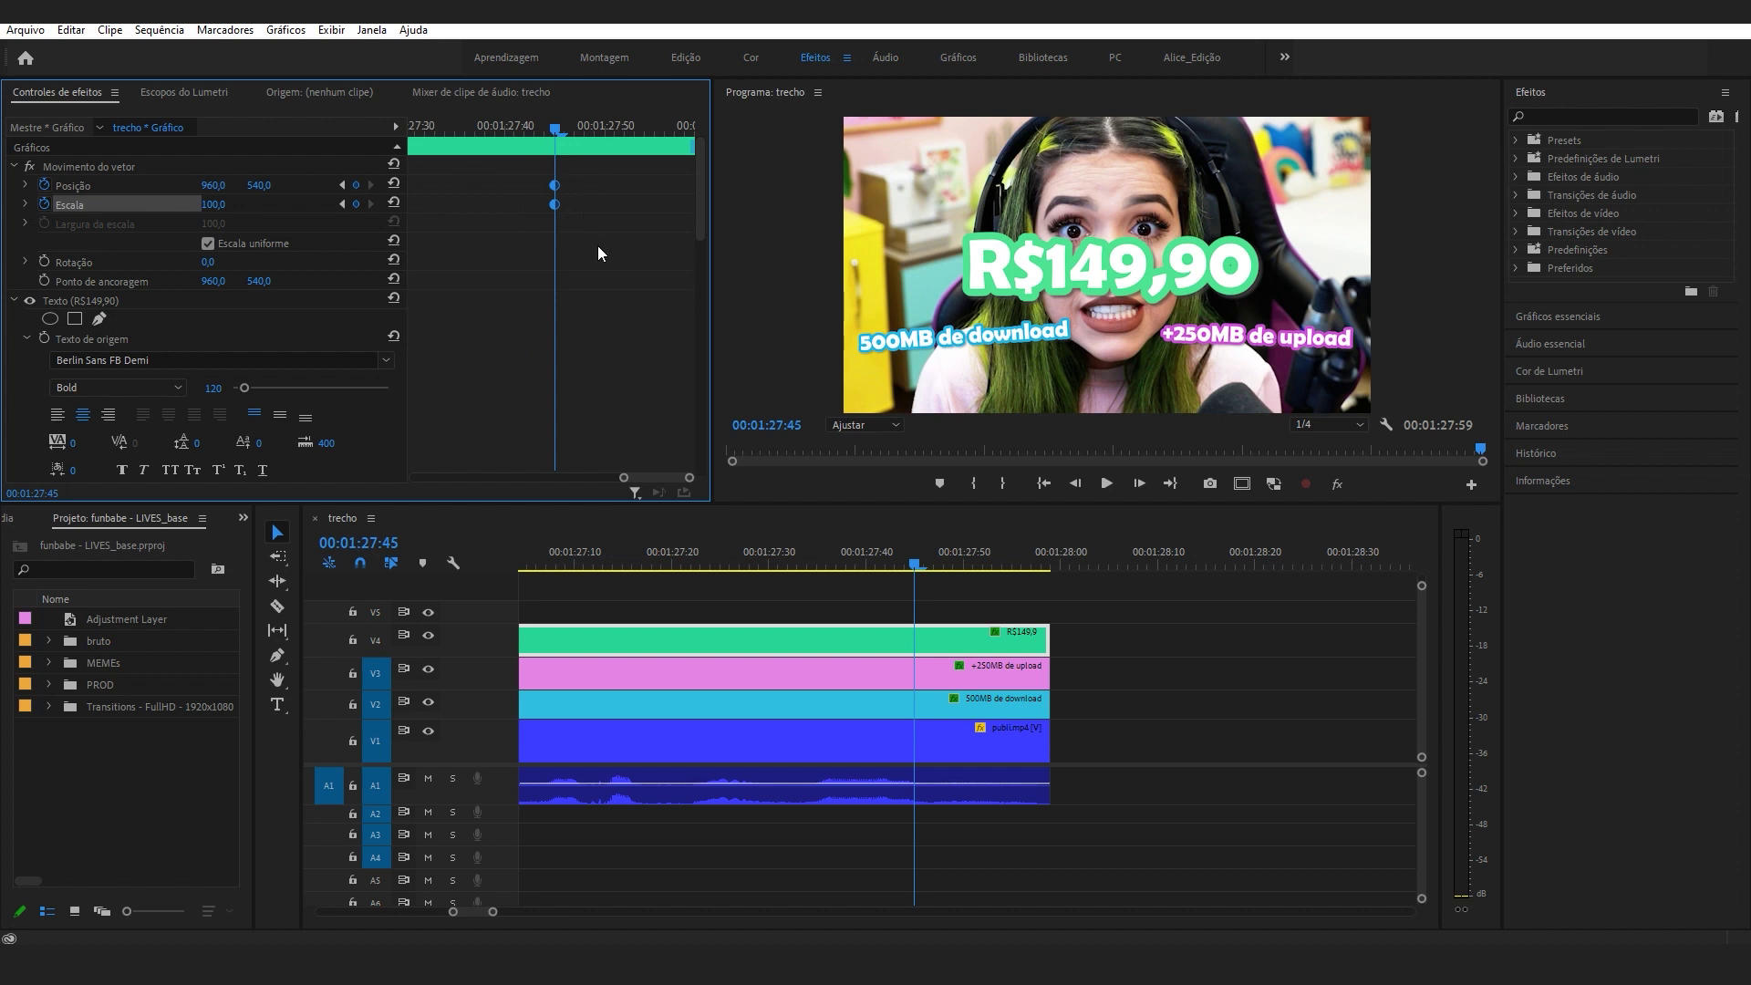
Add Position and Scale keyframes to the "R$149,90" title at 00:01:27:58 and set its vertical Position to -165.
{"action": "left_click_drag", "start_coordinate": [643, 477], "coordinate": [681, 481]}
{"action": "left_click", "coordinate": [1041, 566]}
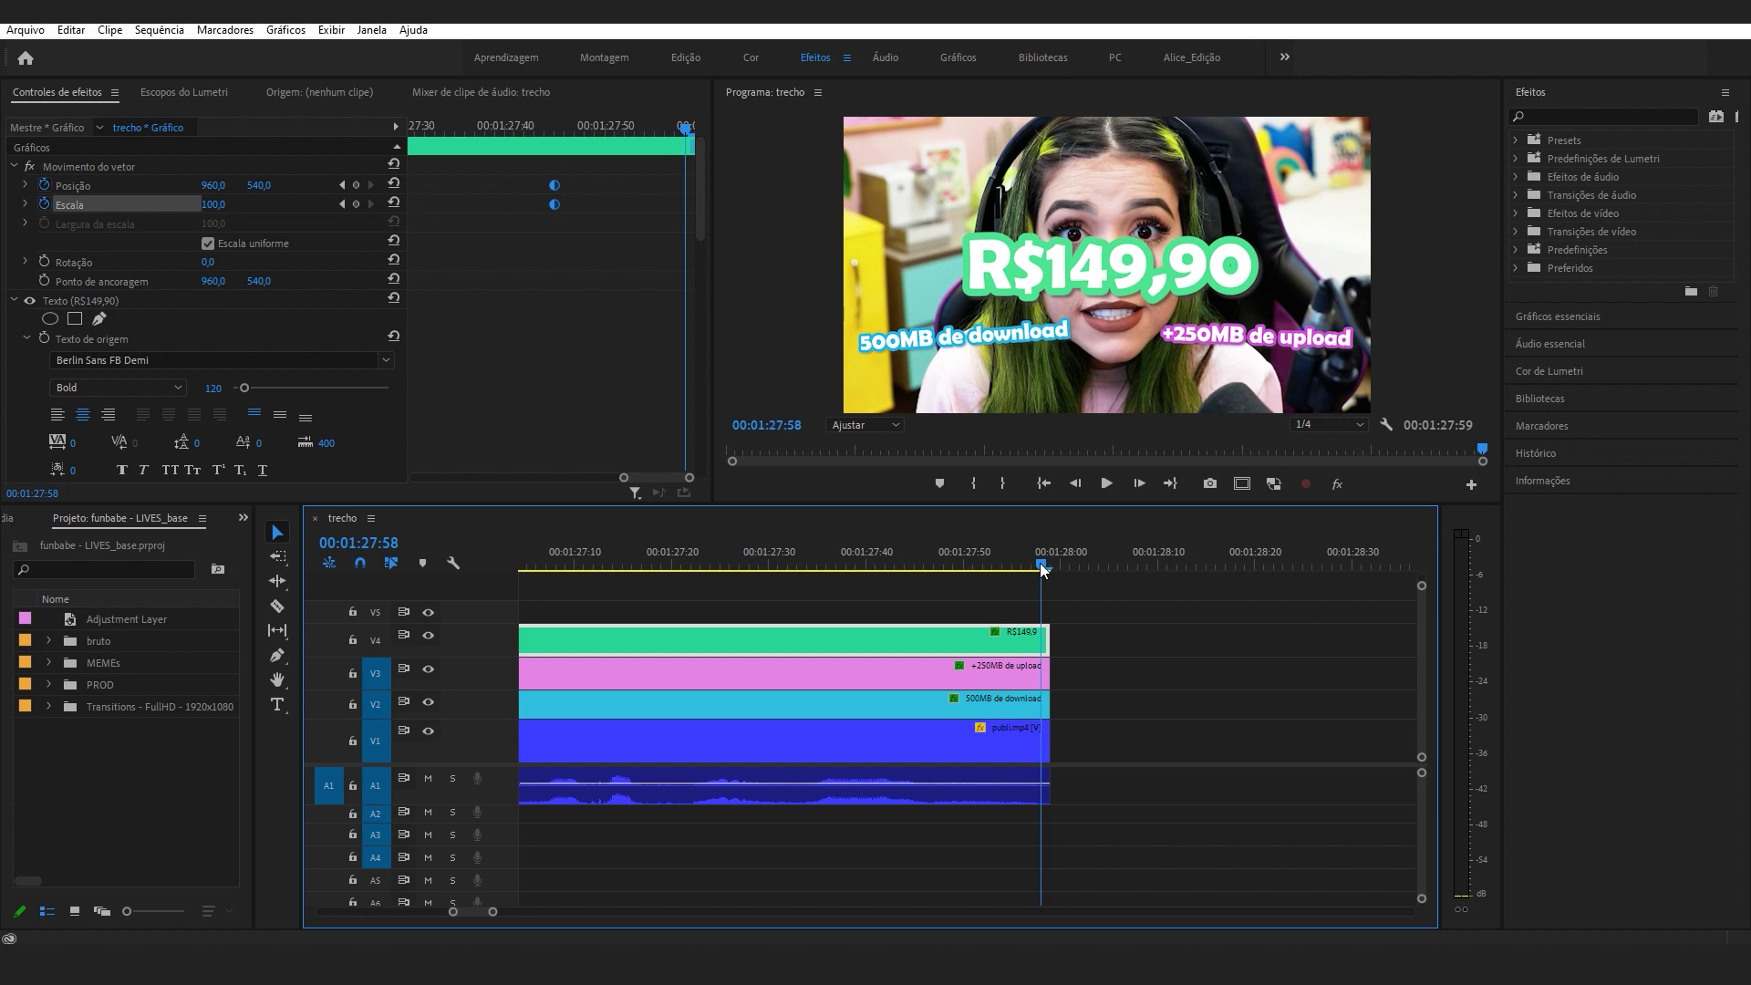
{"action": "left_click", "coordinate": [356, 185]}
{"action": "left_click", "coordinate": [356, 204]}
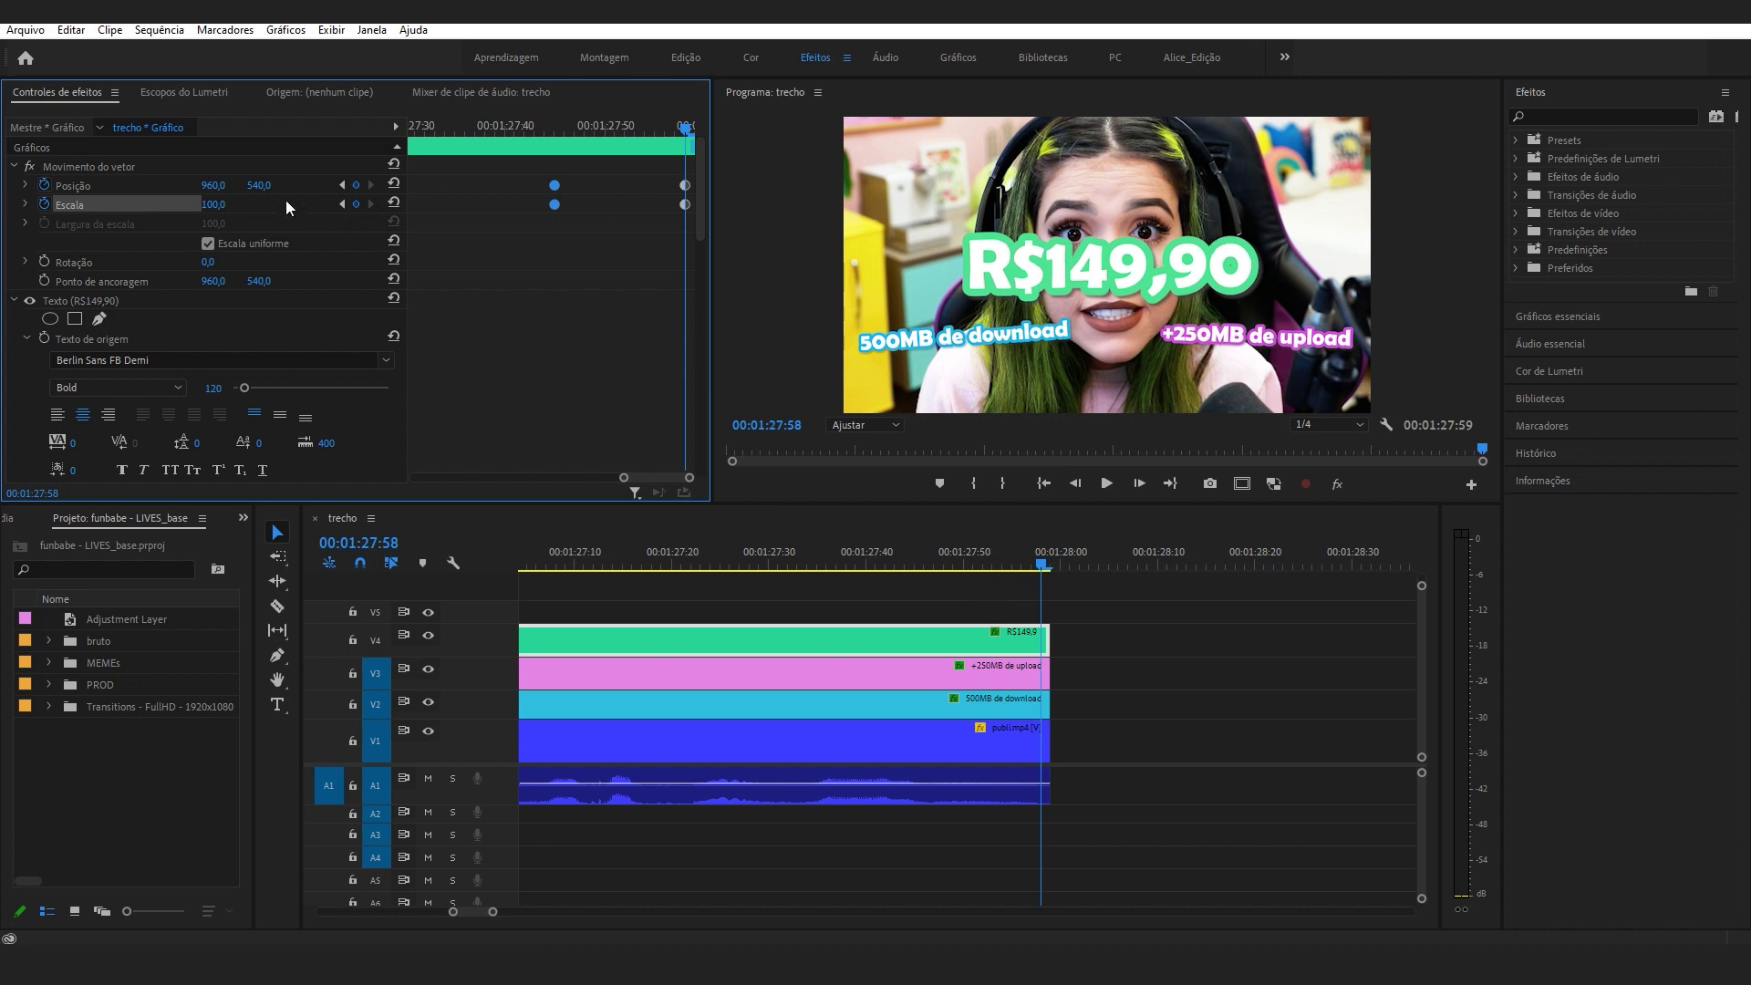
{"action": "left_click_drag", "start_coordinate": [264, 187], "coordinate": [0, 187]}
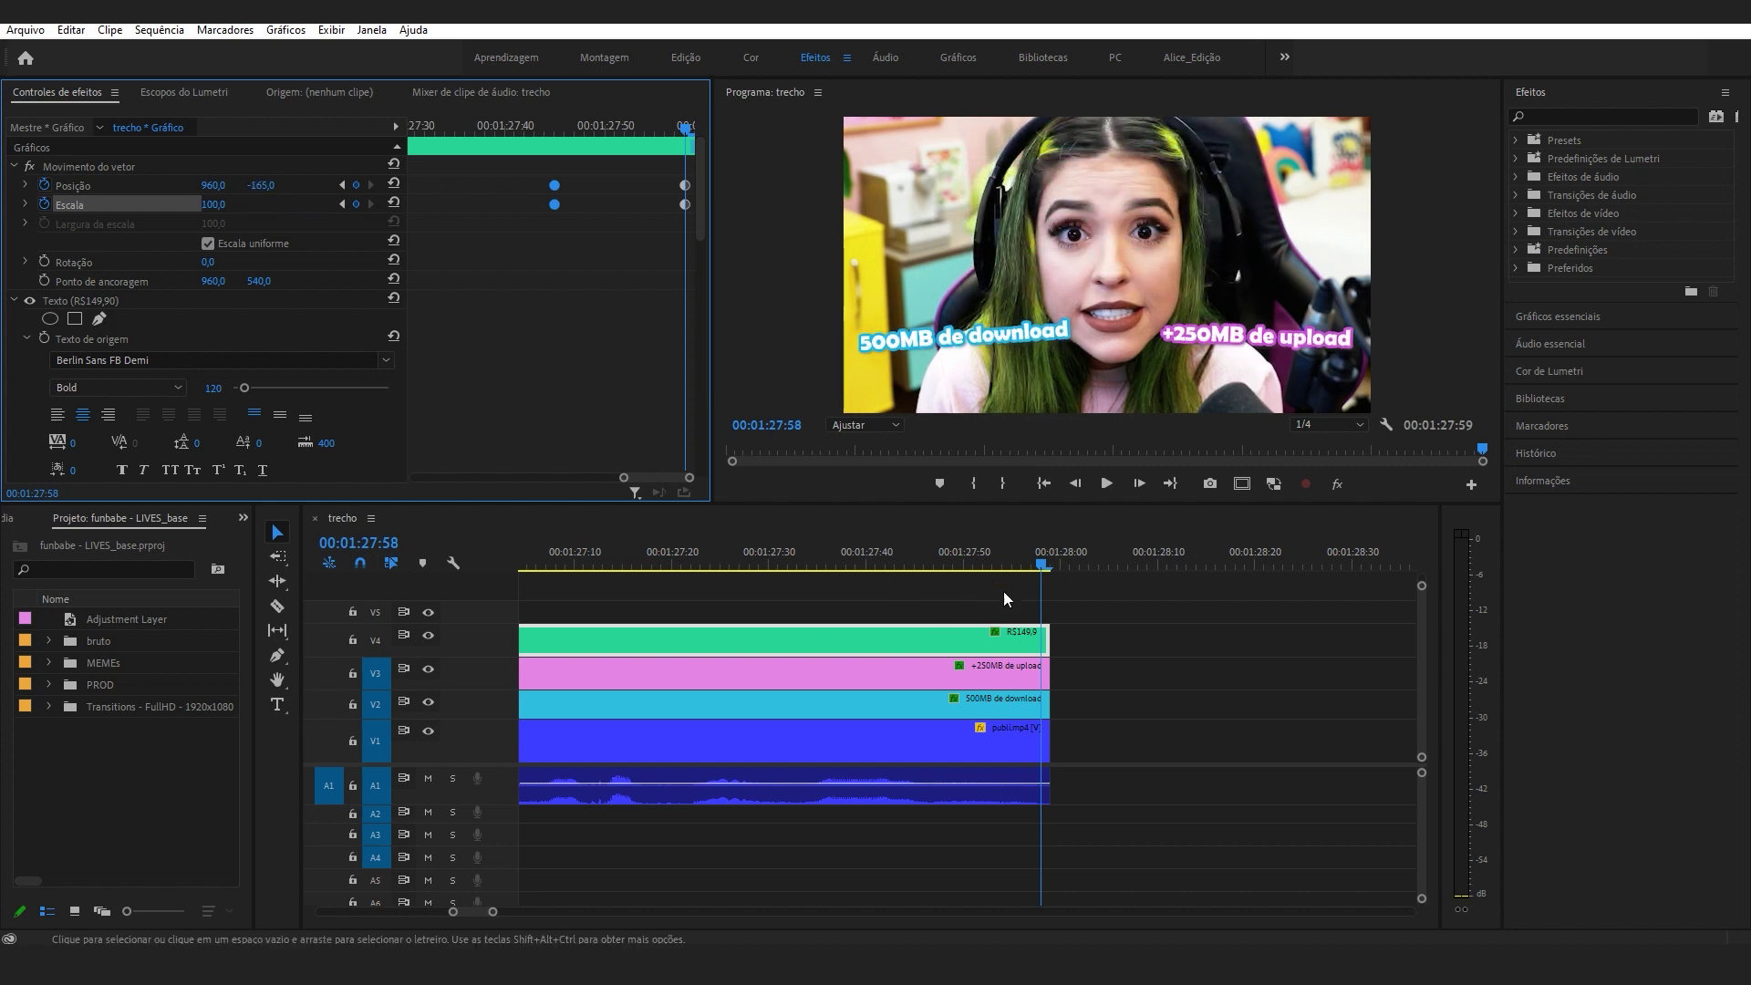
Add Position and Scale keyframes to the "+250MB de upload" title at 00:01:27:58.
{"action": "left_click", "coordinate": [1016, 675]}
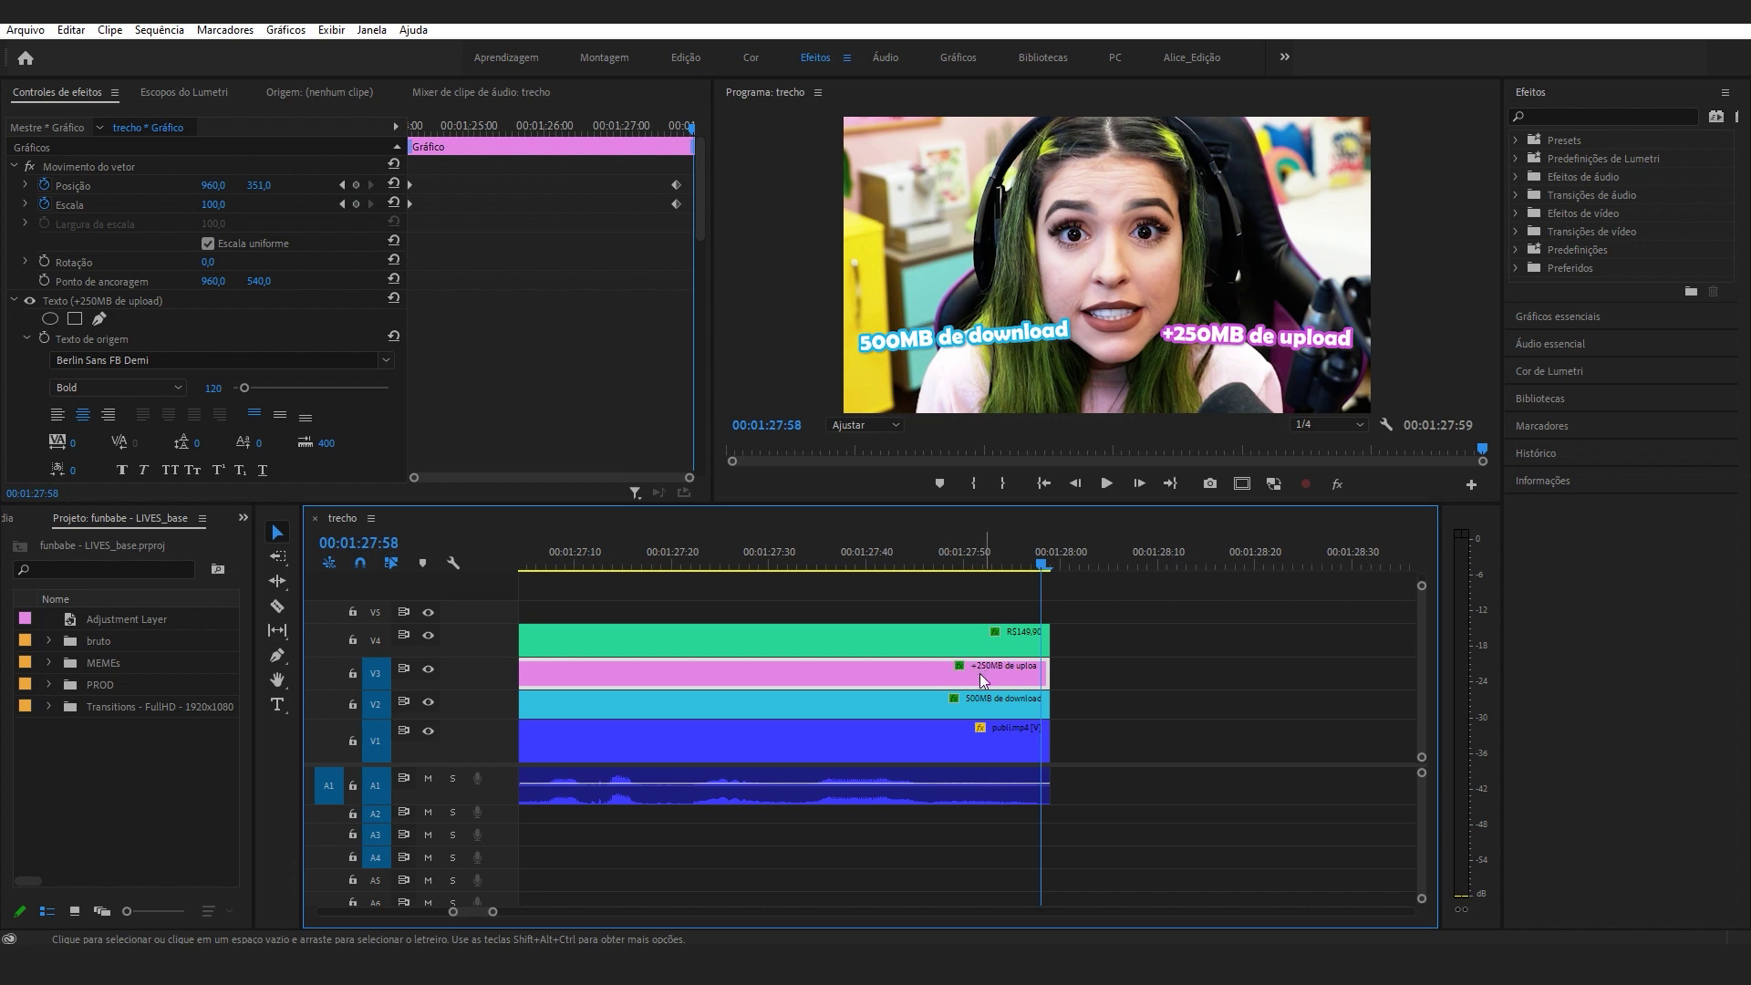
{"action": "left_click_drag", "start_coordinate": [412, 479], "coordinate": [540, 509]}
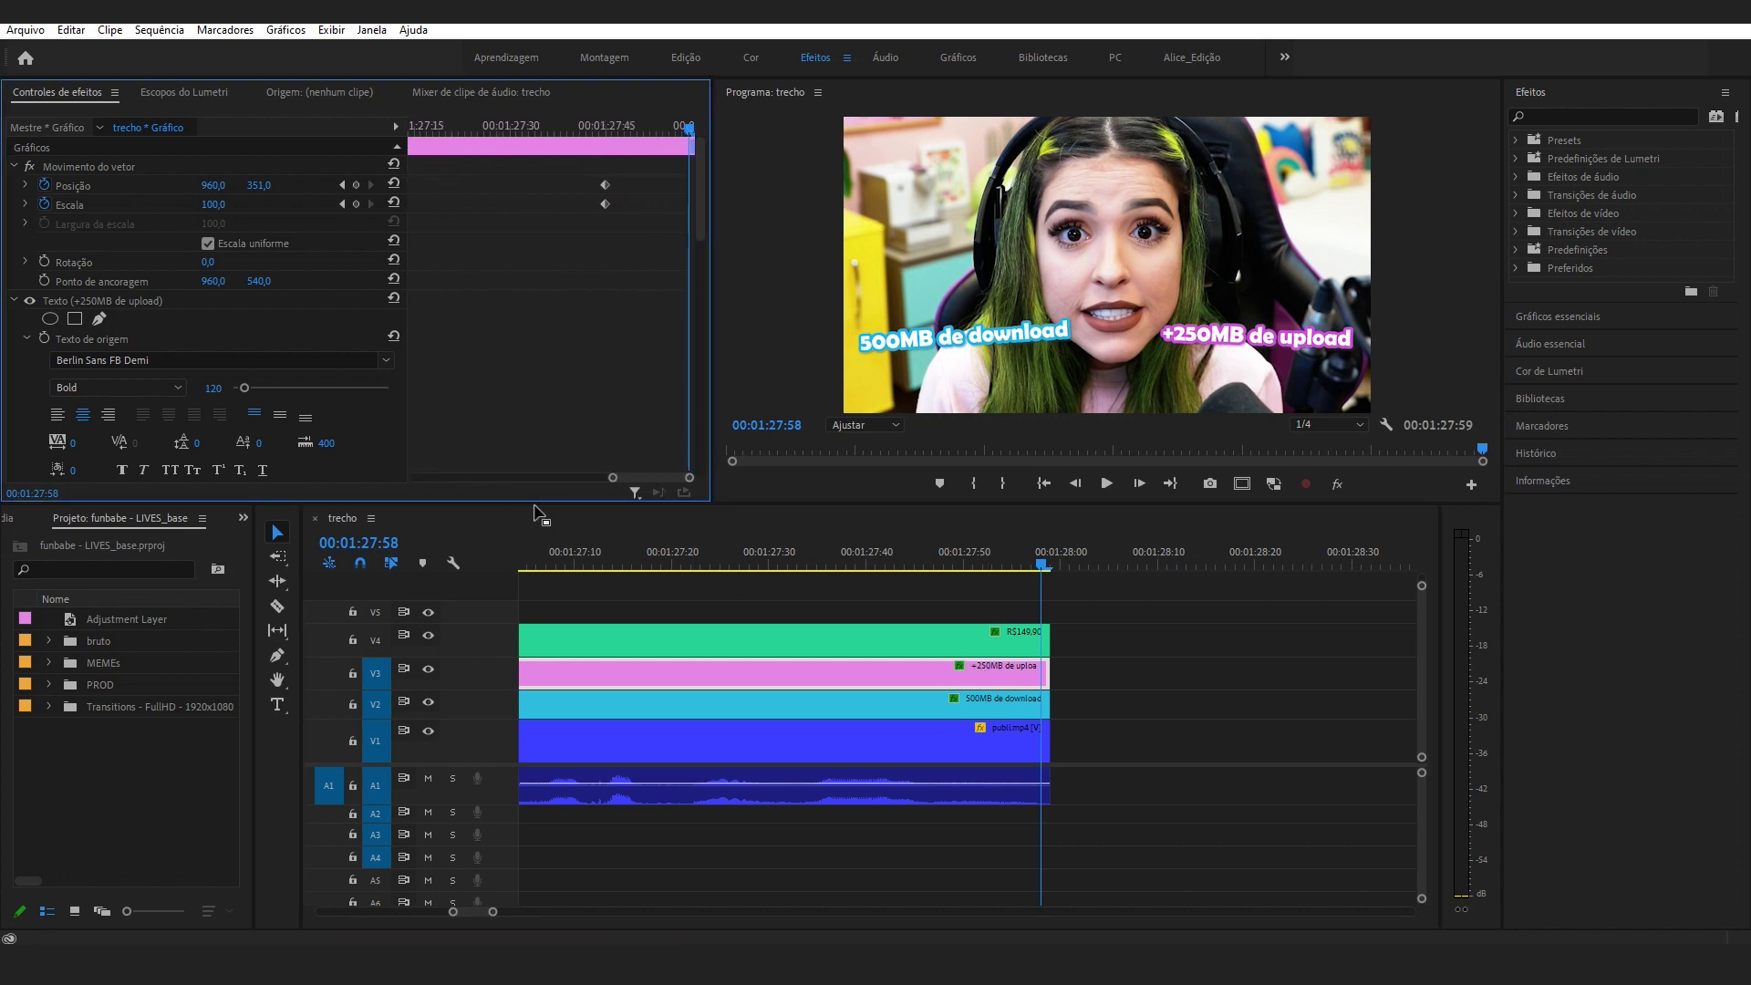
{"action": "left_click", "coordinate": [356, 185]}
{"action": "left_click", "coordinate": [356, 205]}
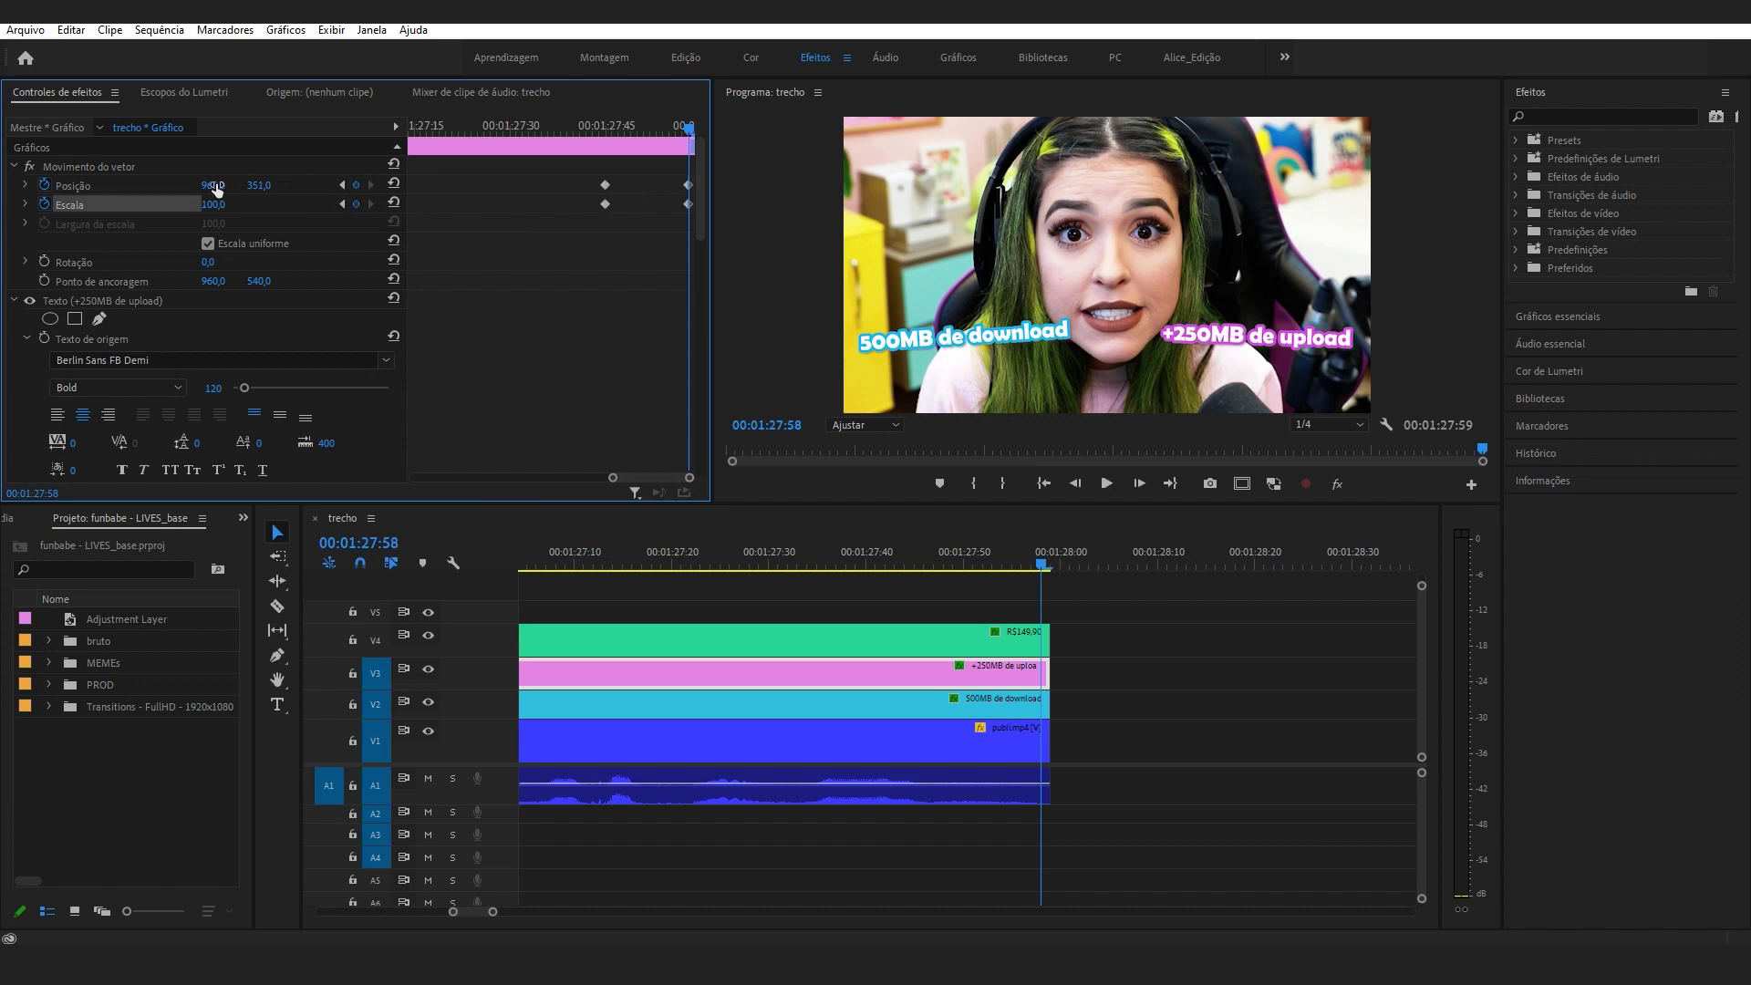
Try horizontal Position values of 1739 and 1487 on the "+250MB de upload" title's last keyframe and return it to 960.
{"action": "left_click_drag", "start_coordinate": [216, 188], "coordinate": [569, 188]}
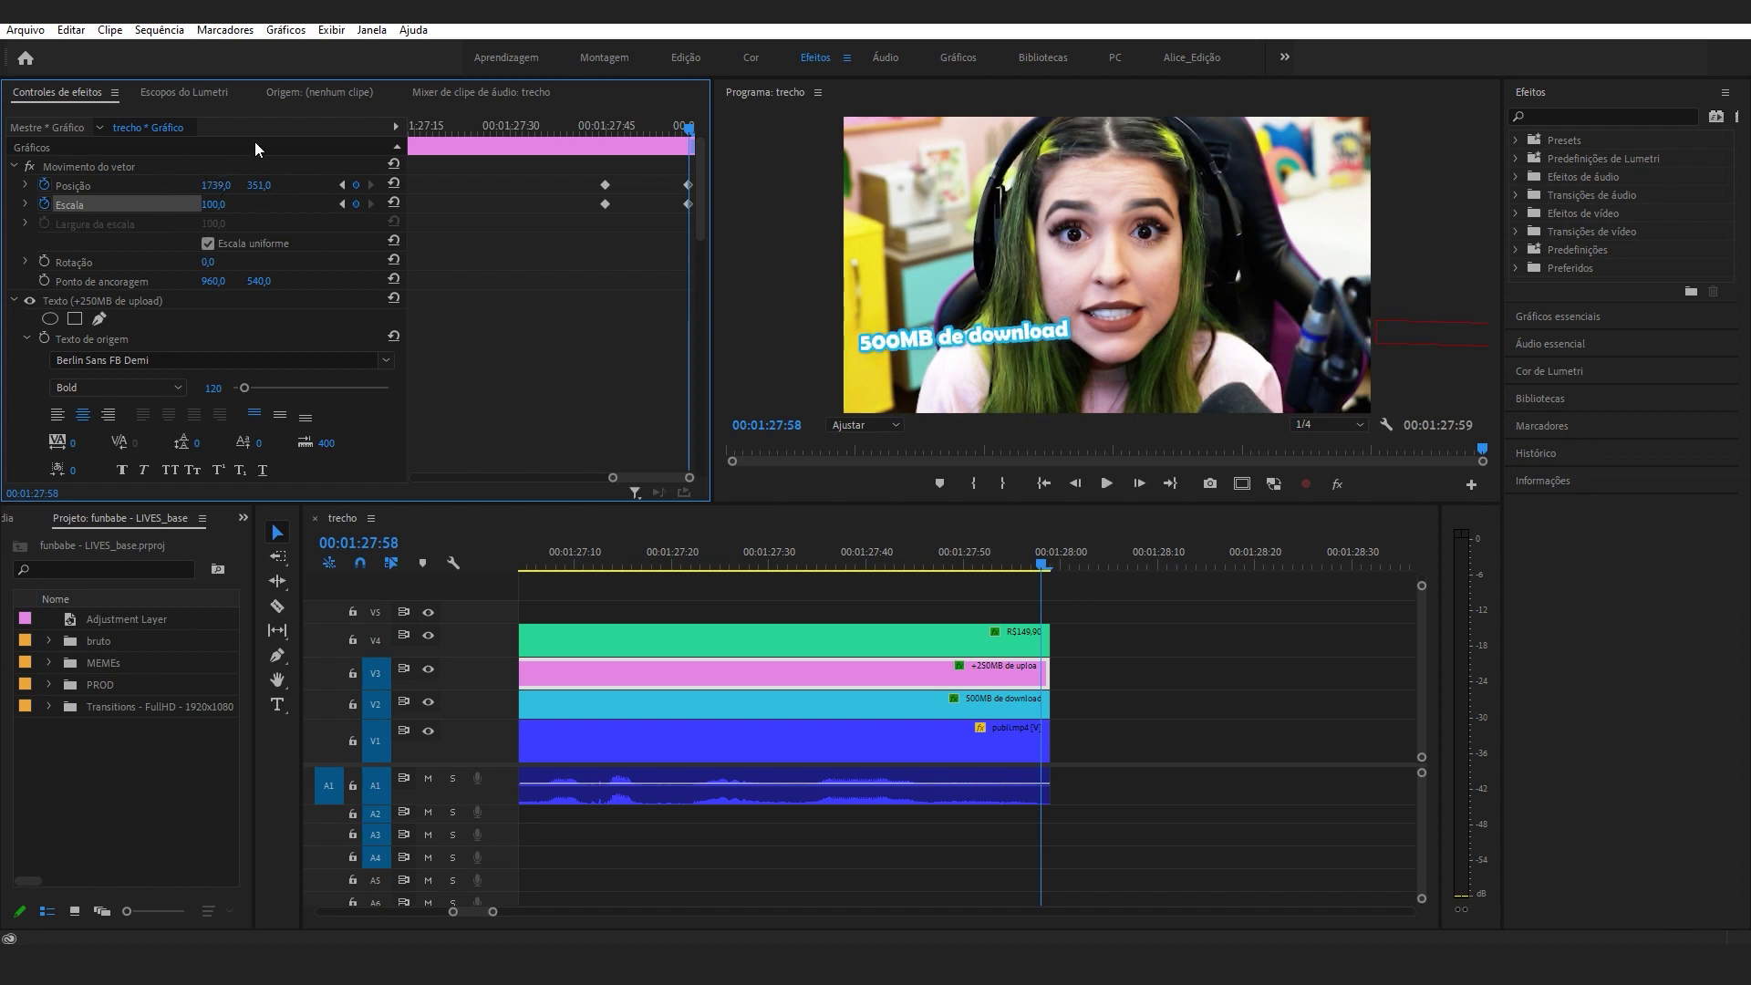
{"action": "left_click_drag", "start_coordinate": [217, 186], "coordinate": [128, 186]}
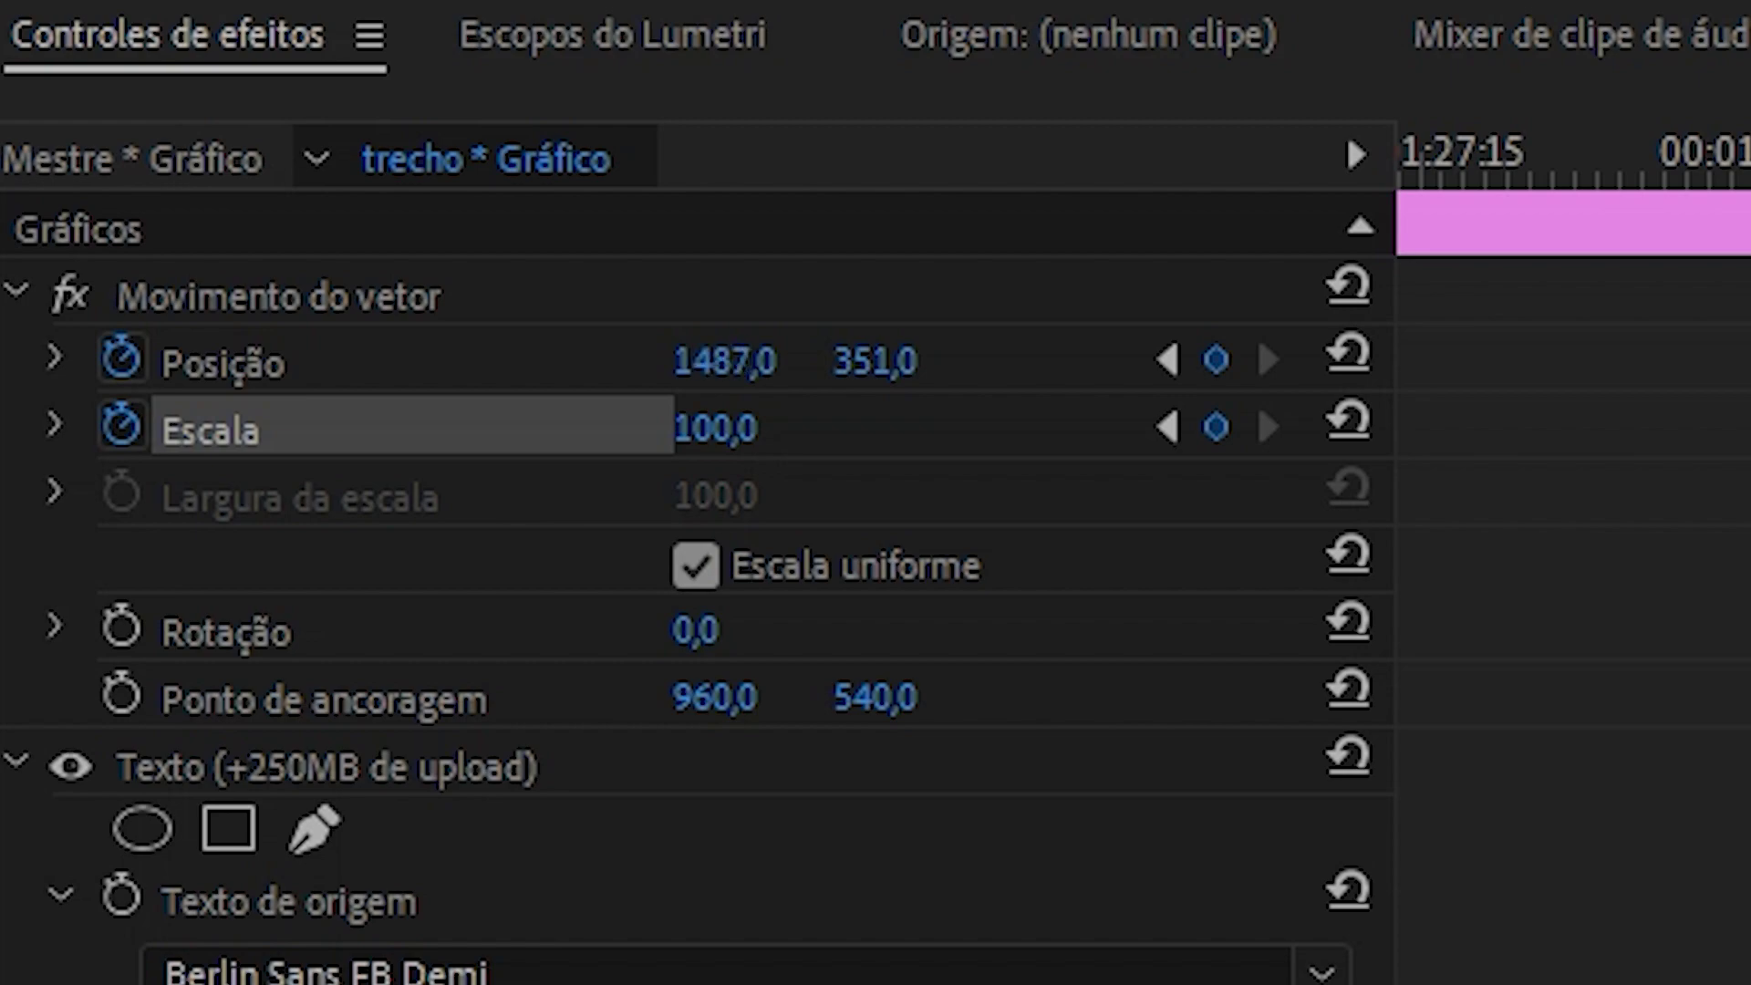
{"action": "left_click_drag", "start_coordinate": [413, 361], "coordinate": [301, 361]}
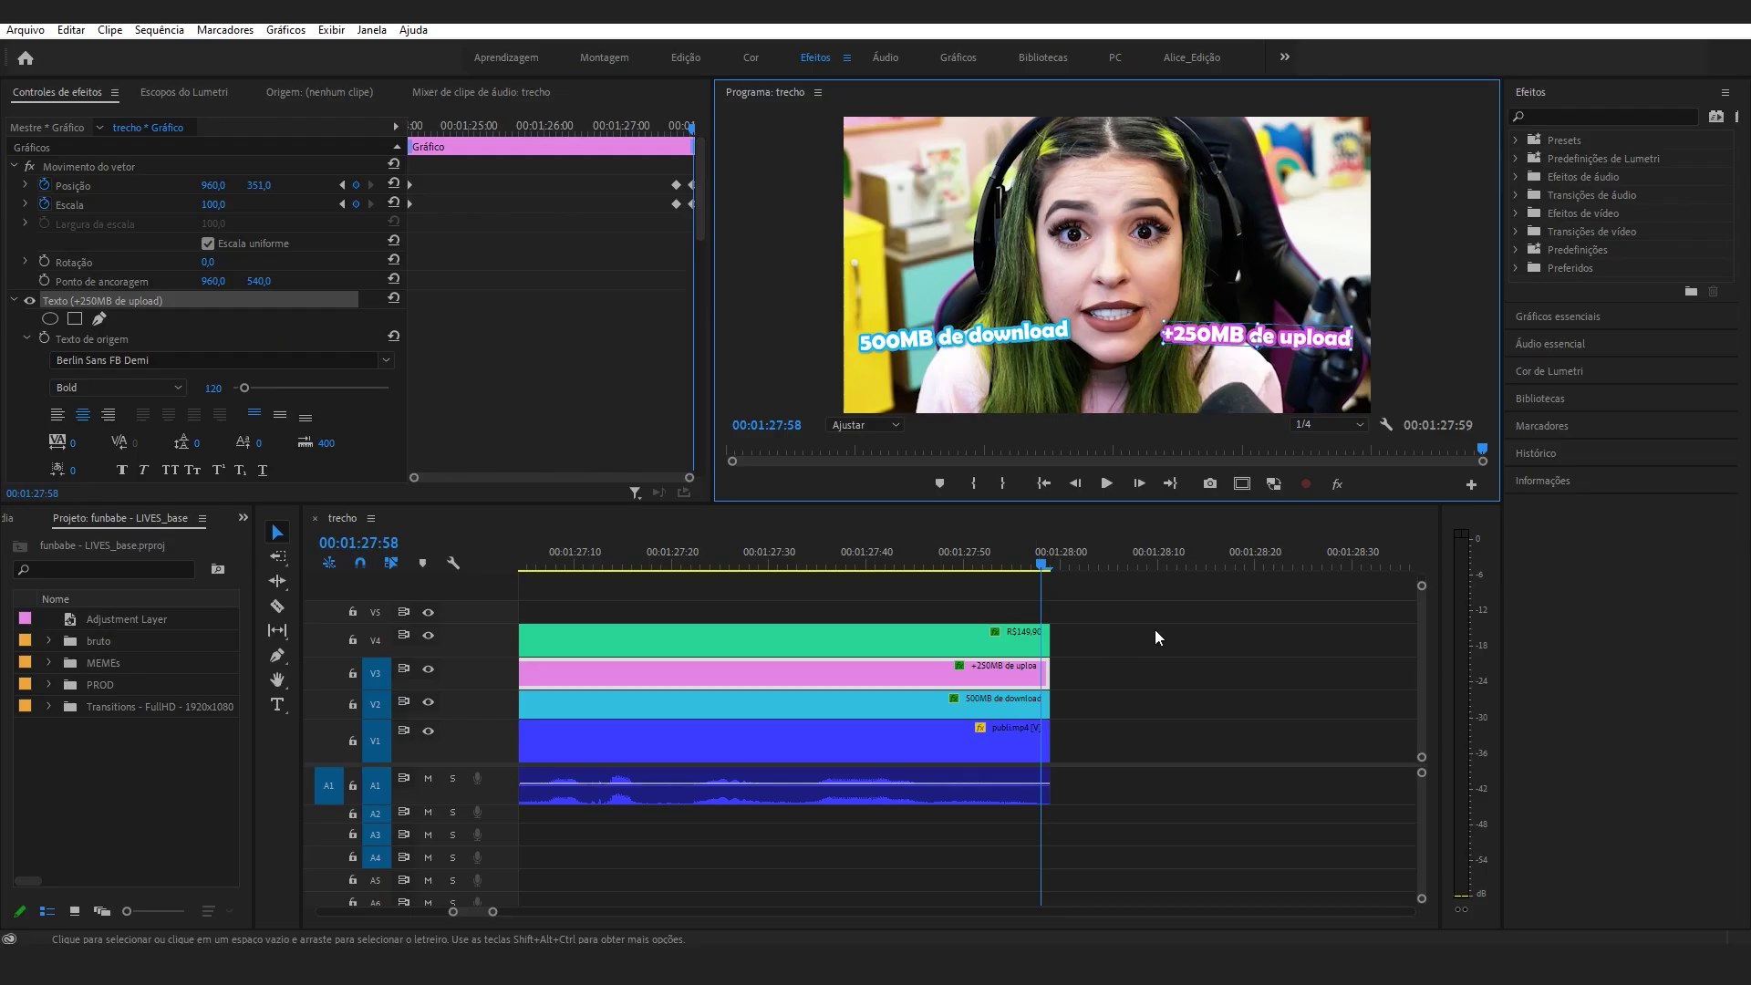
Try moving the "+250MB de upload" text past the frame's right edge directly in the preview, check its transform values and undo the move.
{"action": "left_click", "coordinate": [1155, 631]}
{"action": "left_click", "coordinate": [1032, 668]}
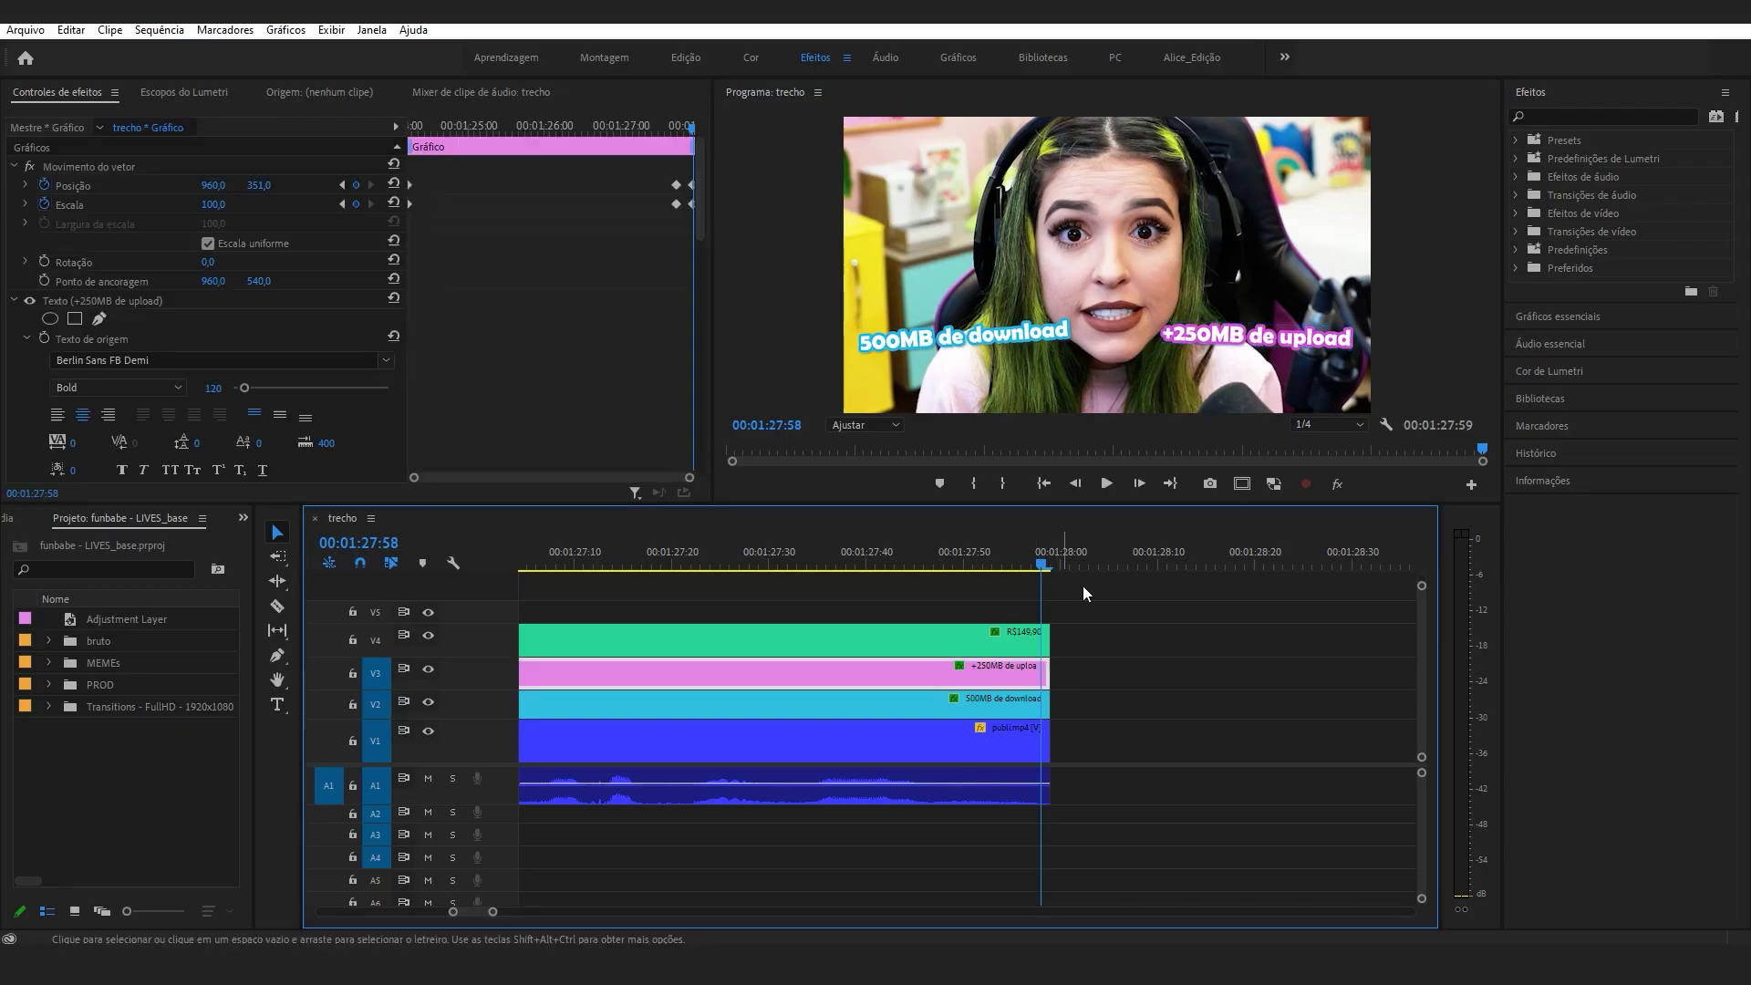
{"action": "left_click", "coordinate": [1227, 337]}
{"action": "left_click_drag", "start_coordinate": [1231, 339], "coordinate": [1463, 335]}
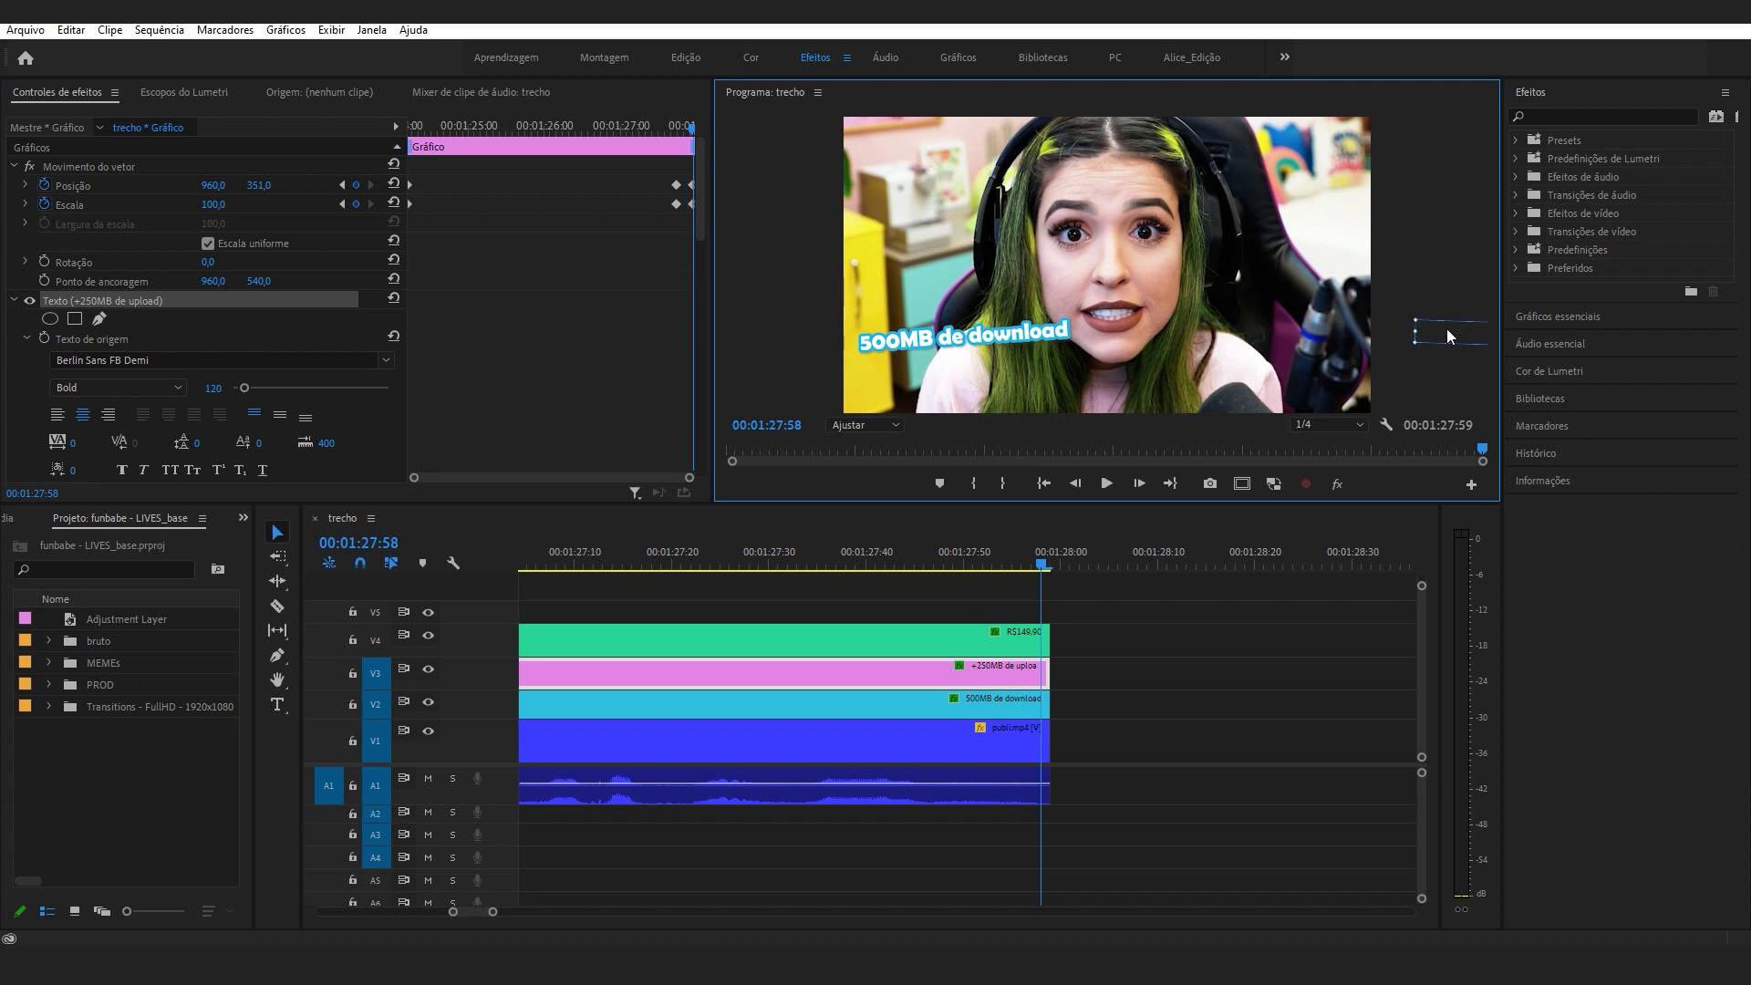
{"action": "scroll", "coordinate": [506, 387], "scroll_direction": "down", "scroll_amount": 10}
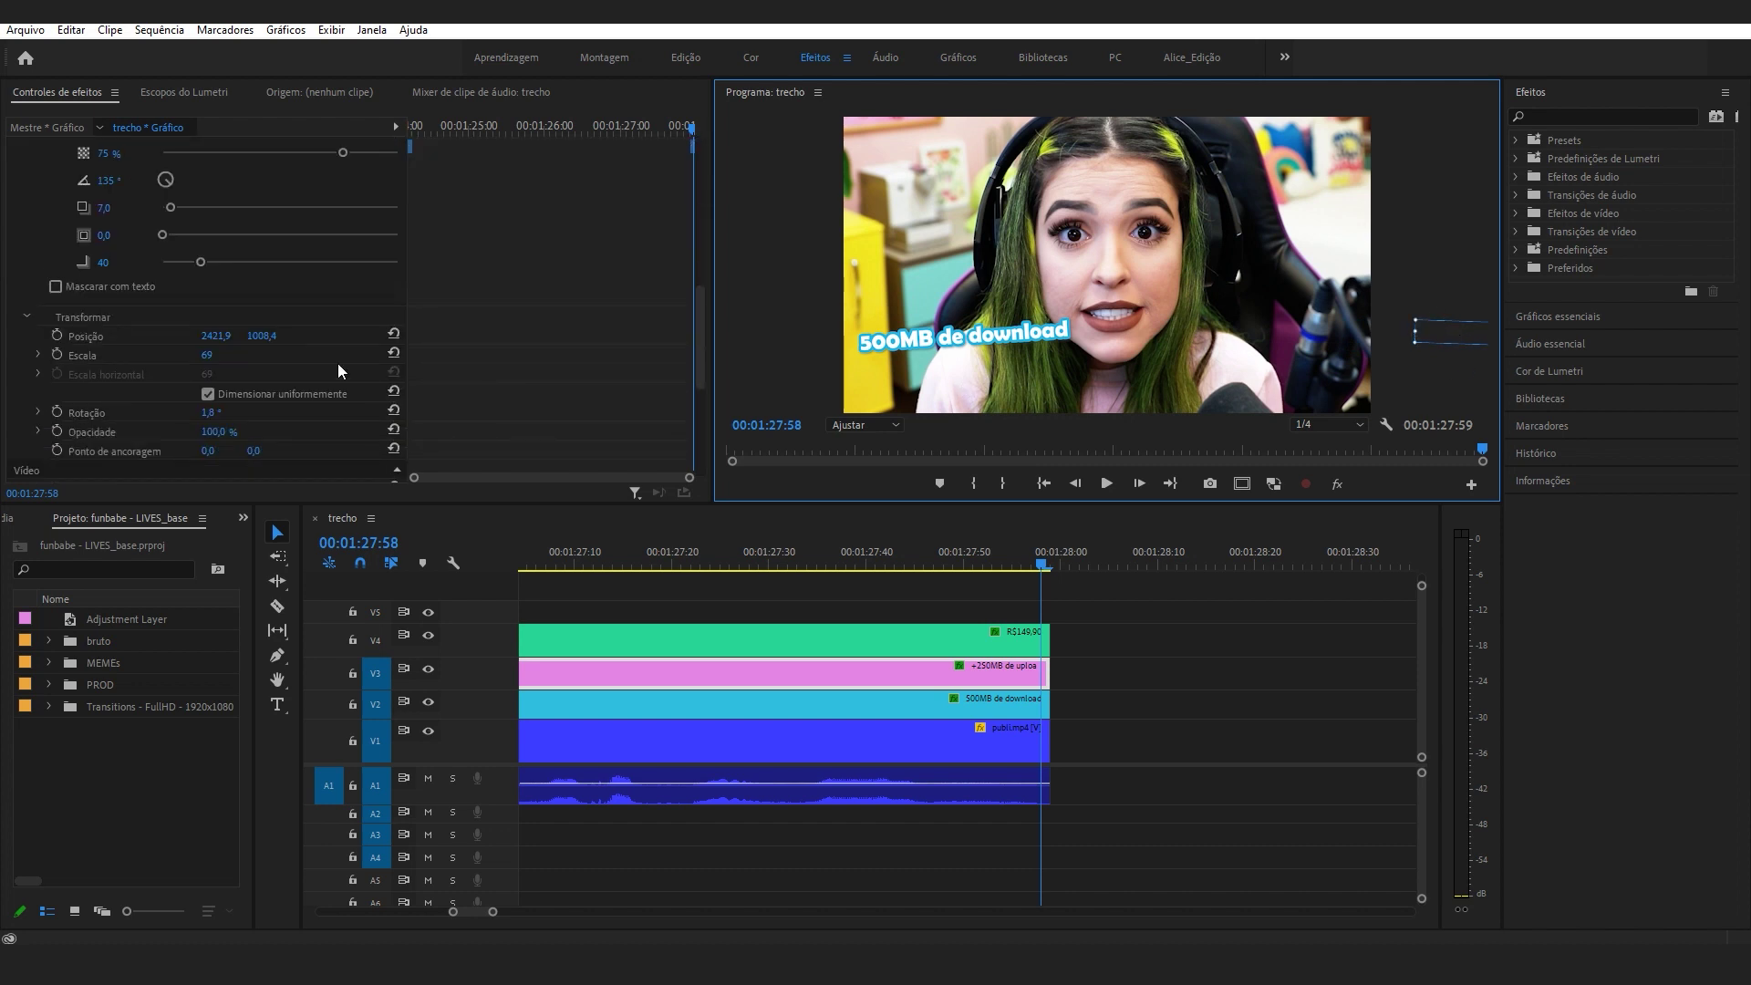
{"action": "scroll", "coordinate": [469, 364], "scroll_direction": "up", "scroll_amount": 10}
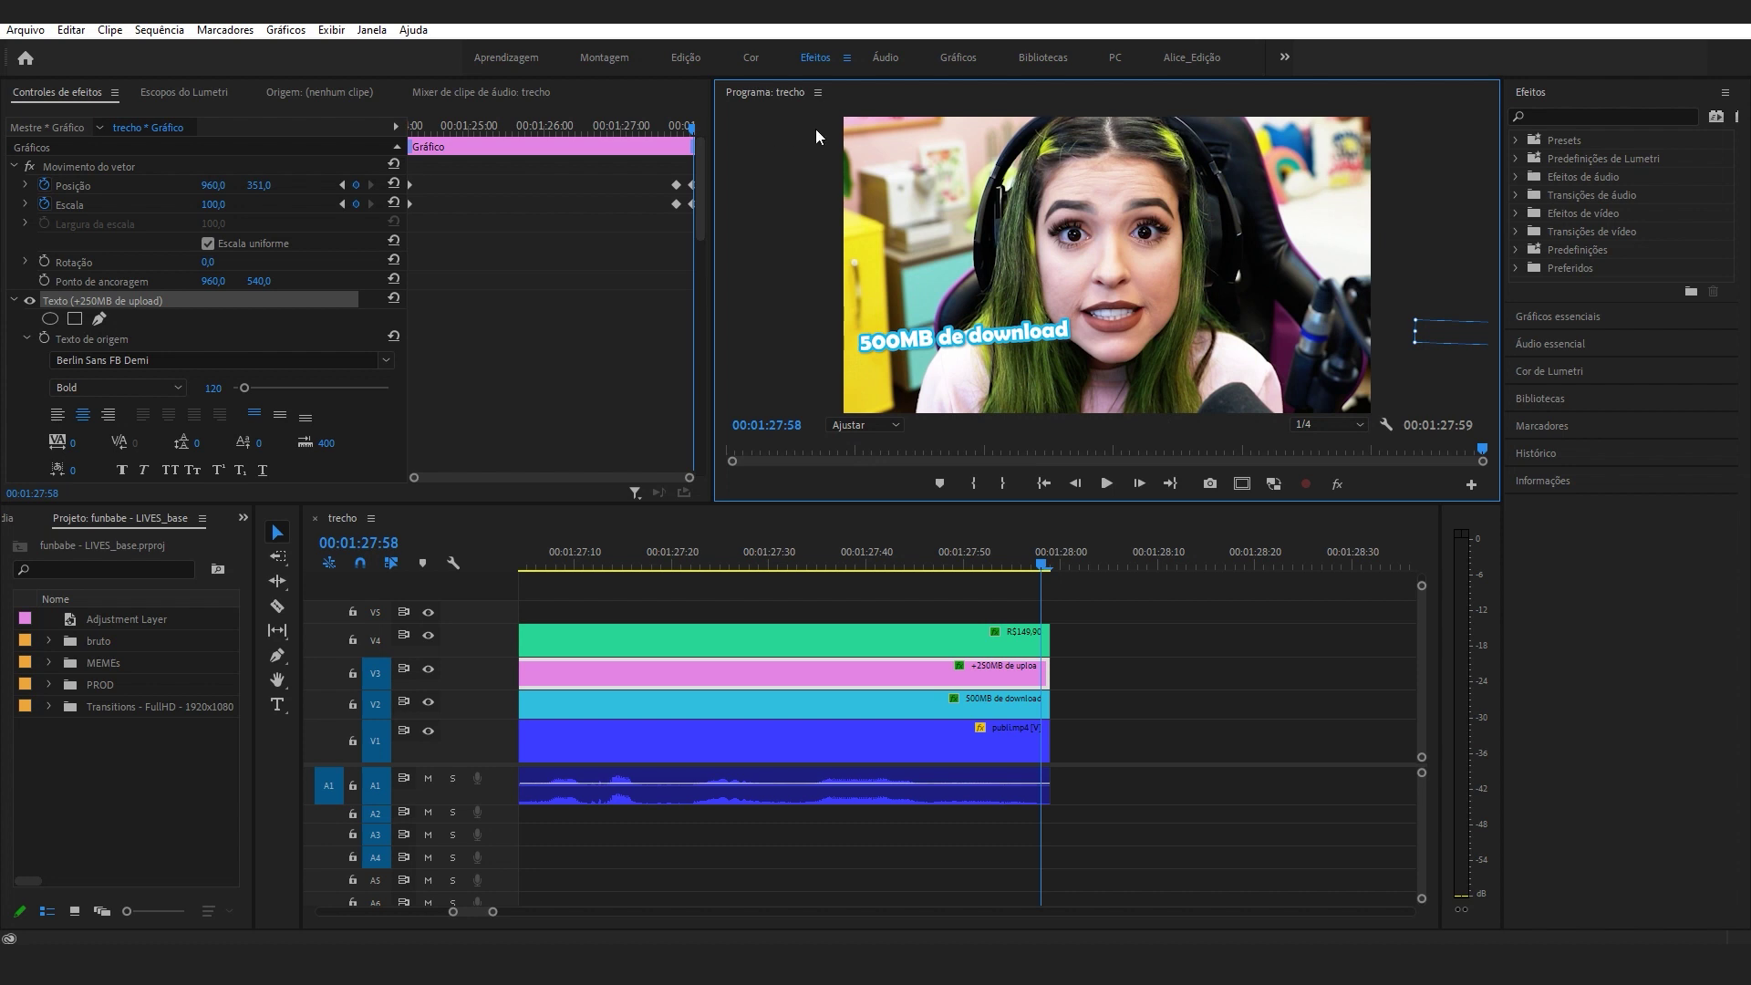
{"action": "key", "text": "ctrl+z"}
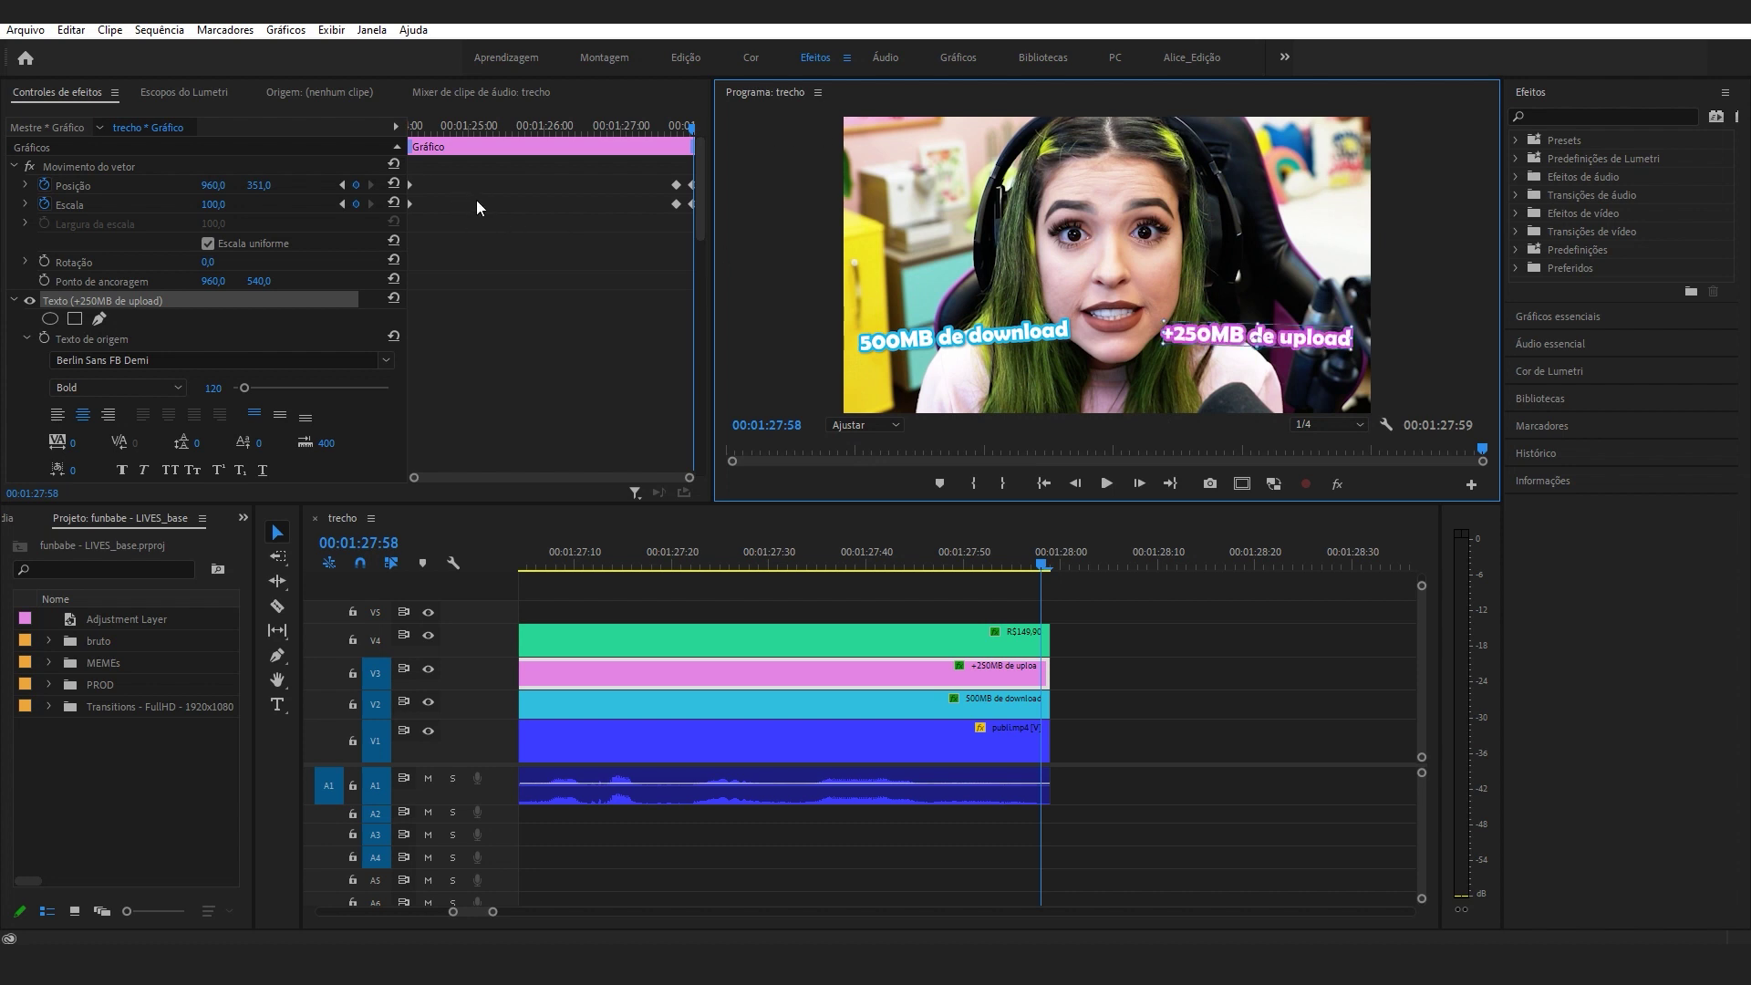
Increase the "+250MB de upload" title's horizontal Position at 00:01:27:58 until it leaves the frame on the right.
{"action": "left_click_drag", "start_coordinate": [212, 185], "coordinate": [942, 185]}
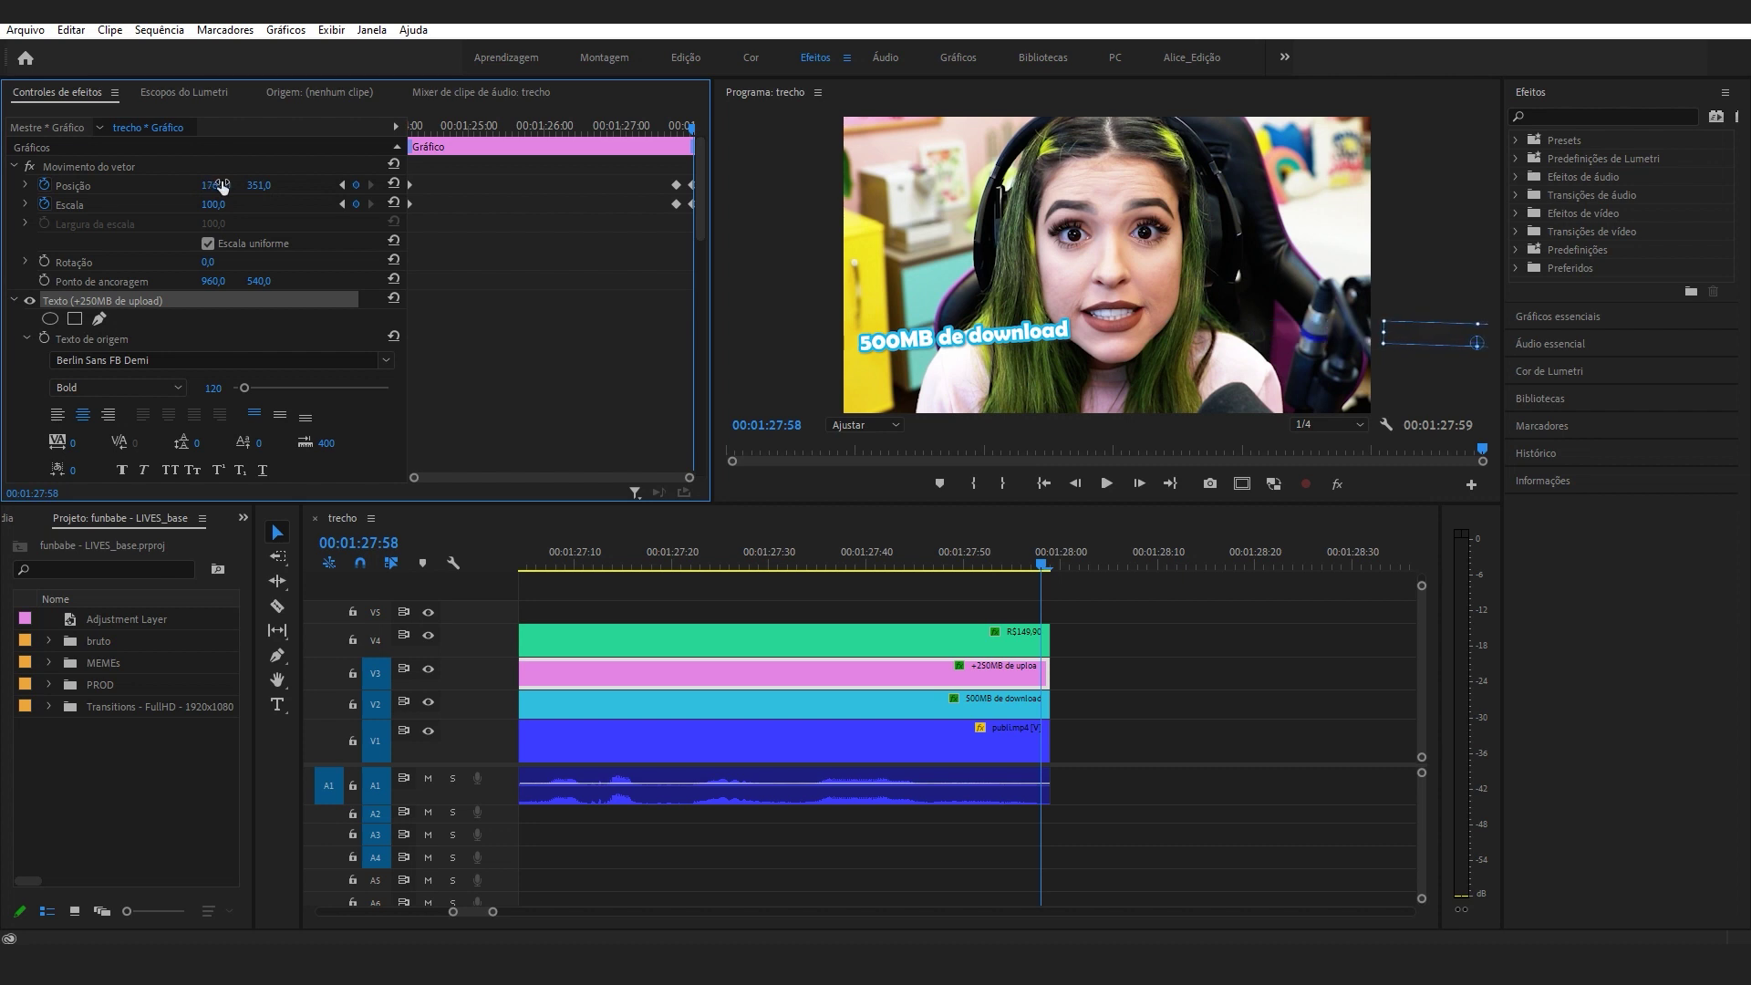
Add Position and Scale keyframes to the "500MB de download" title at 00:01:27:58 and move it out of the frame to the left.
{"action": "left_click", "coordinate": [993, 706]}
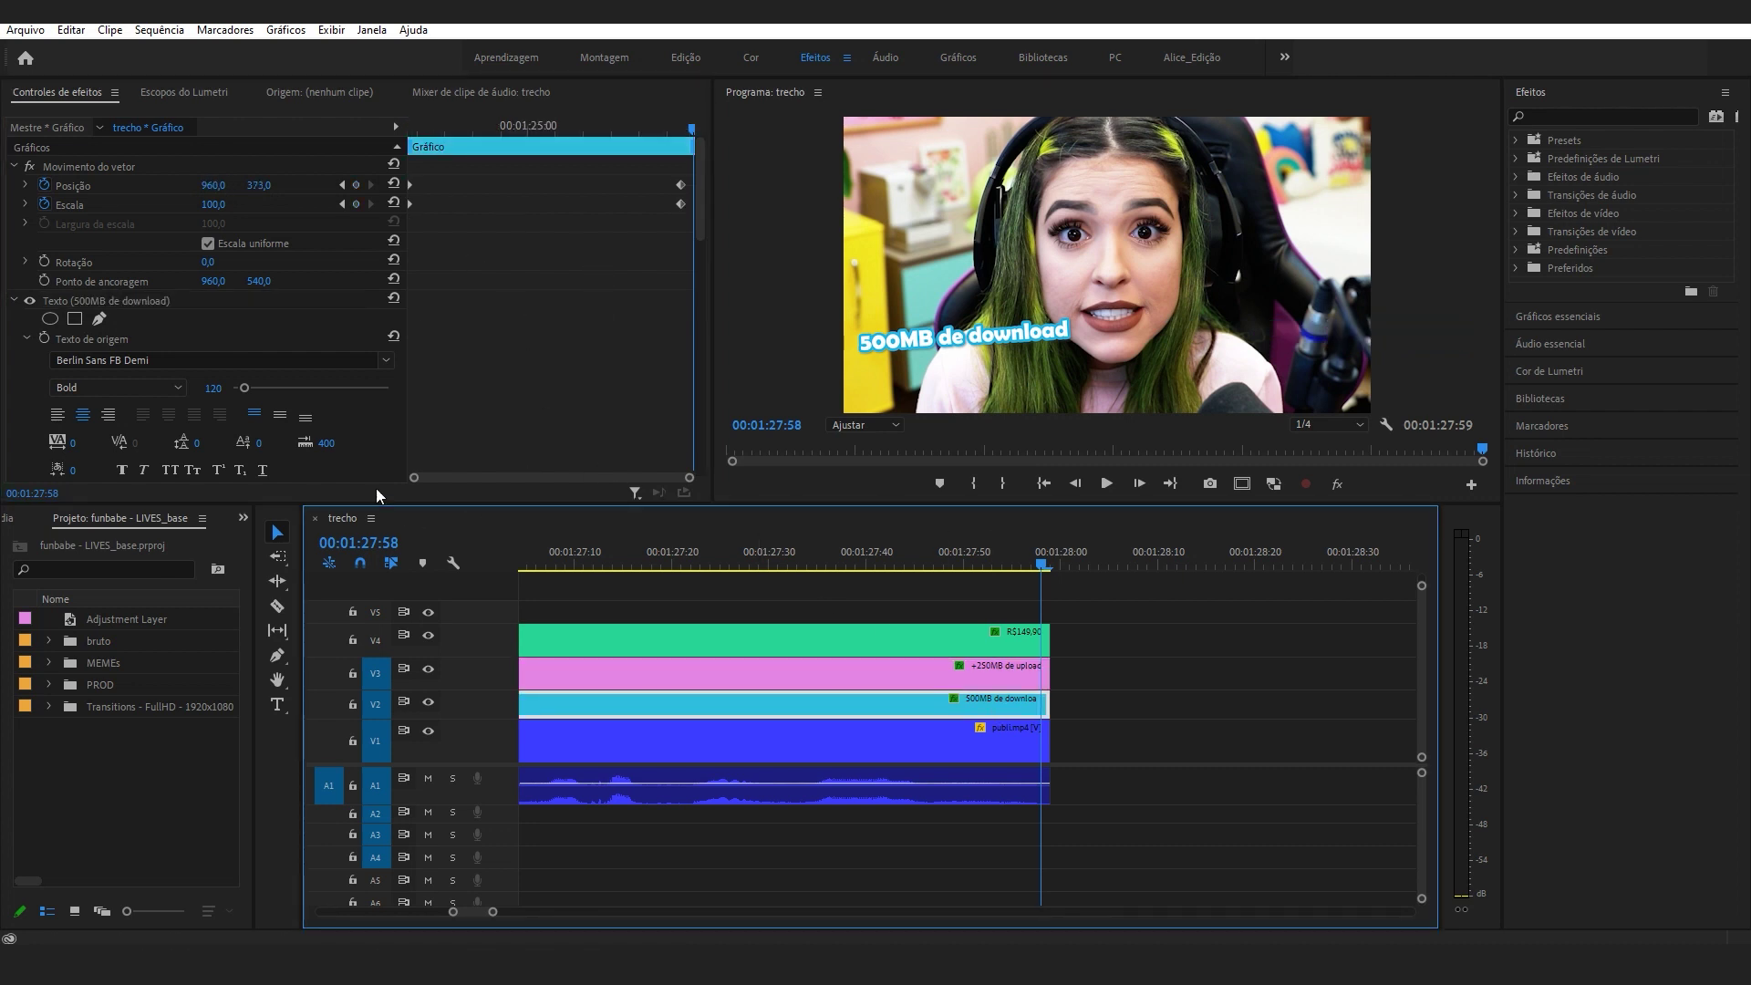
{"action": "left_click", "coordinate": [356, 185]}
{"action": "left_click", "coordinate": [356, 204]}
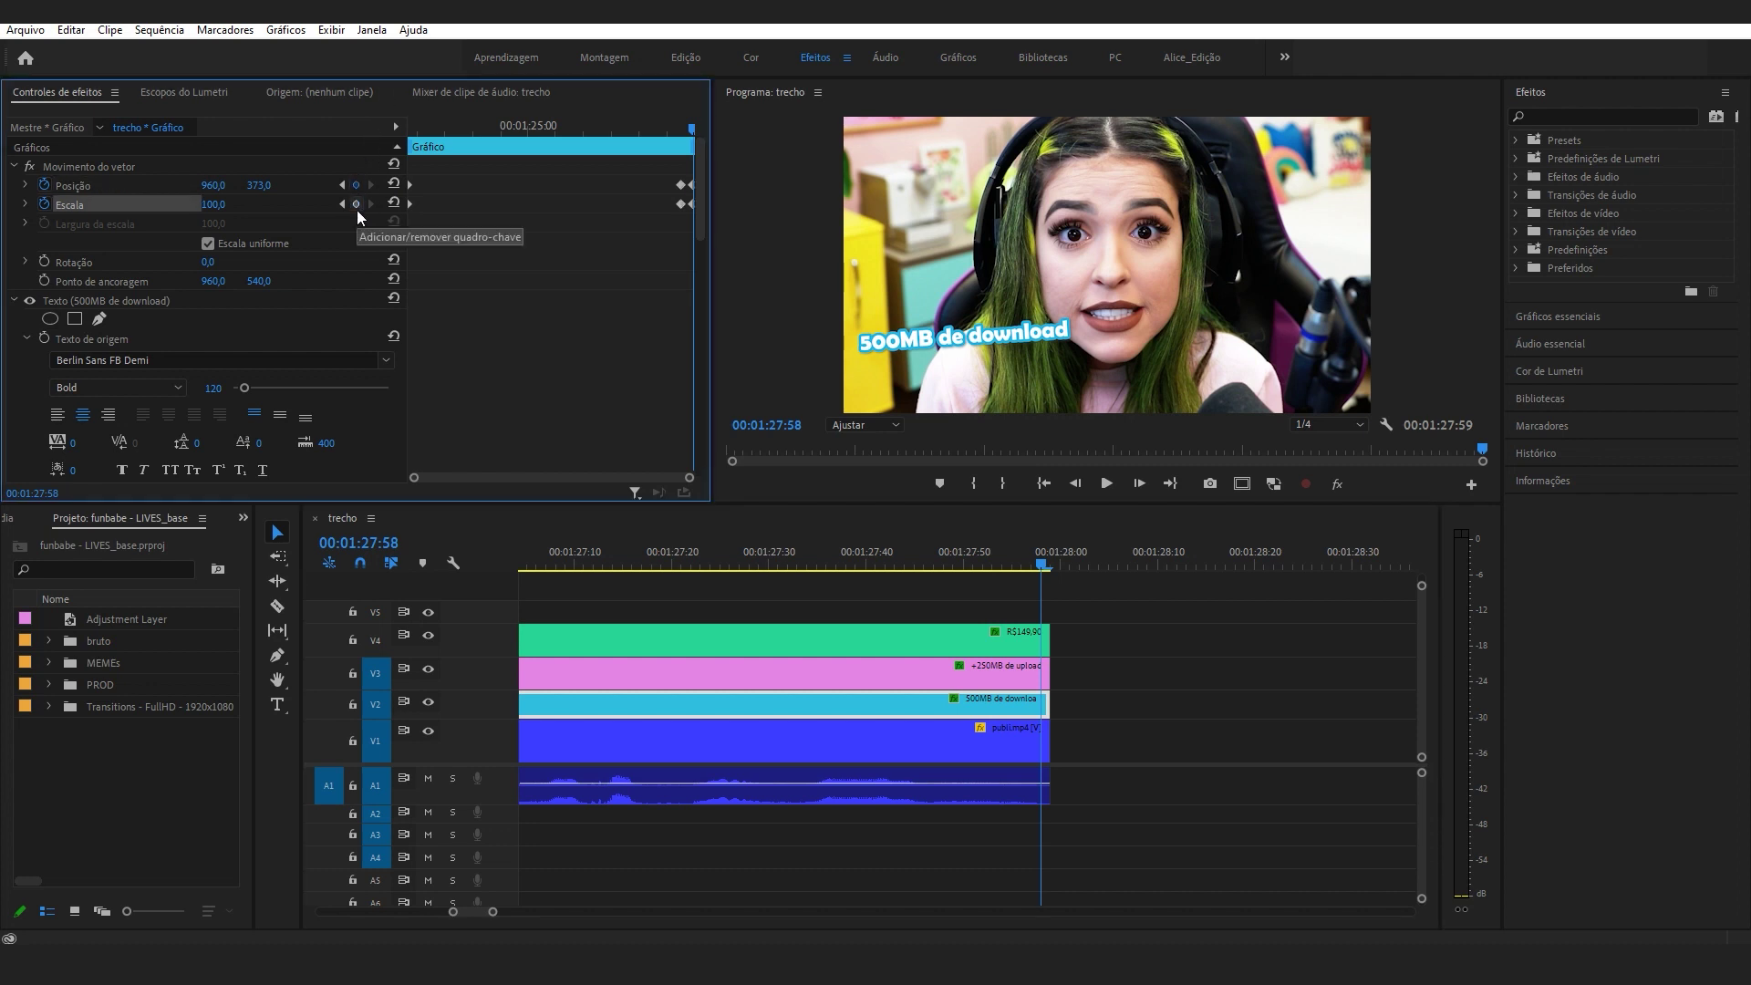
{"action": "left_click_drag", "start_coordinate": [237, 193], "coordinate": [105, 194]}
Review the three titles' exit motion from 00:01:27:45 and select the "500MB de download" title's keyframes where the exit begins.
{"action": "left_click", "coordinate": [915, 566]}
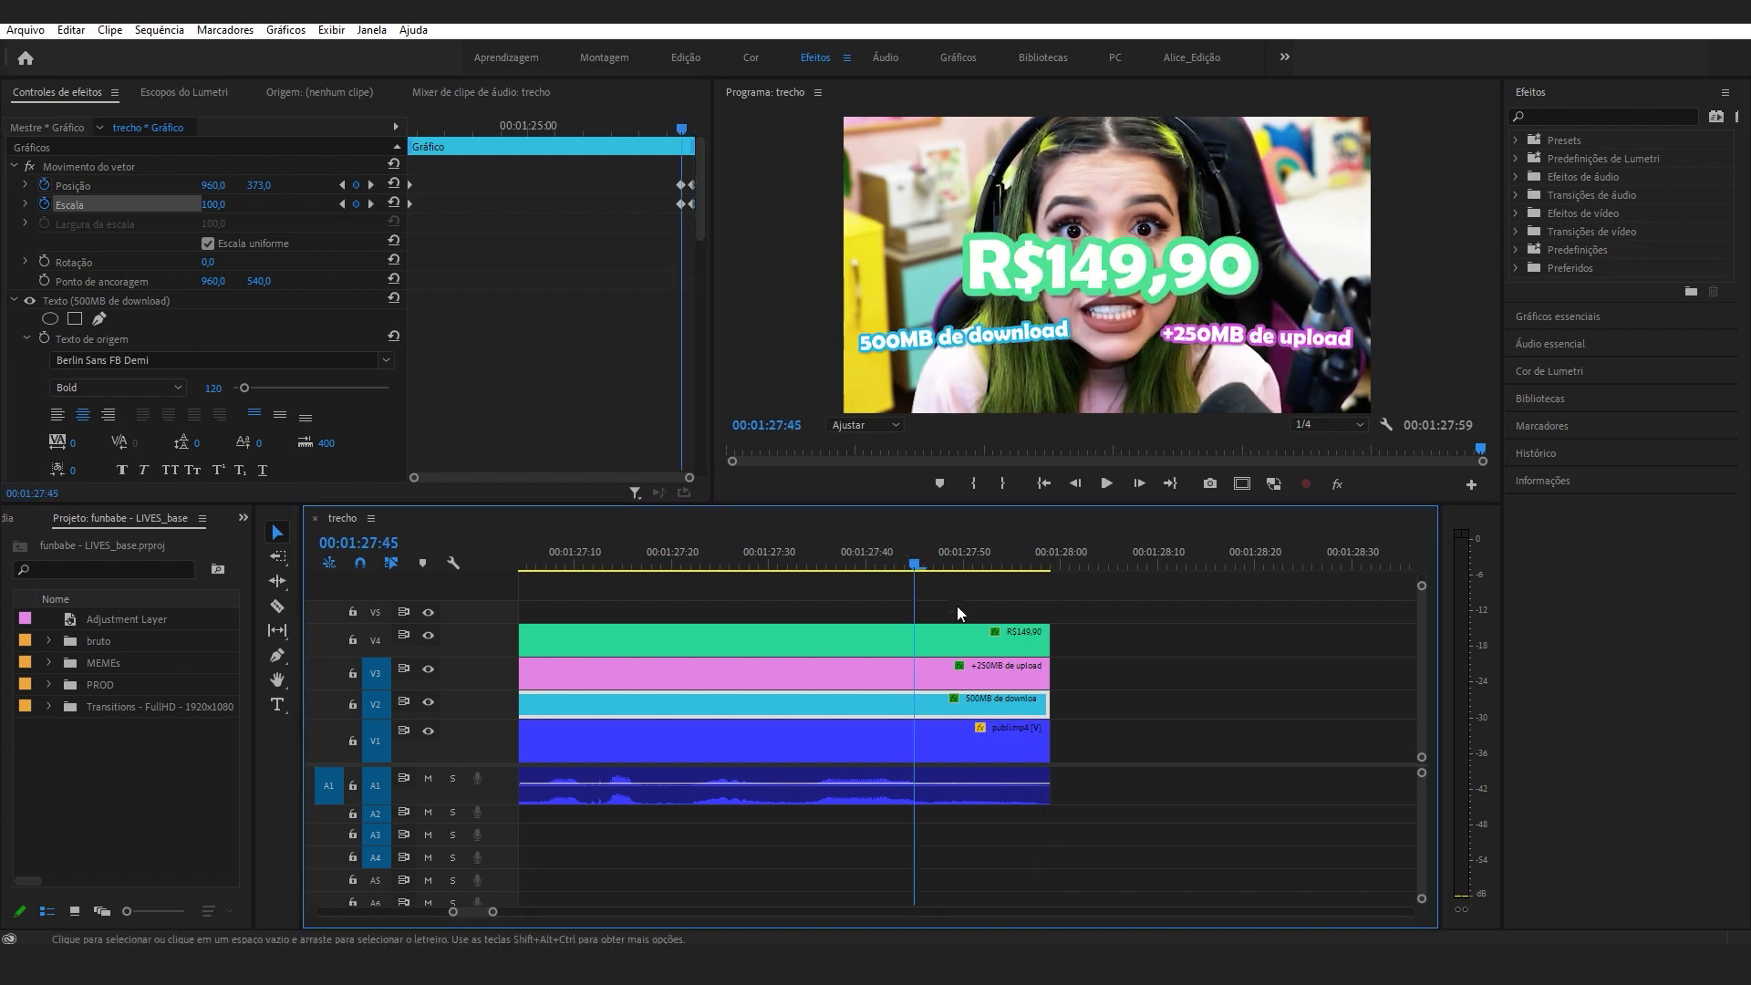
{"action": "mouse_move", "coordinate": [948, 566]}
{"action": "left_mouse_down"}
{"action": "mouse_move", "coordinate": [915, 565]}
{"action": "mouse_move", "coordinate": [972, 566]}
{"action": "mouse_move", "coordinate": [891, 569]}
{"action": "mouse_move", "coordinate": [1016, 572]}
{"action": "mouse_move", "coordinate": [933, 576]}
{"action": "left_mouse_up"}
{"action": "left_click_drag", "start_coordinate": [668, 163], "coordinate": [691, 228]}
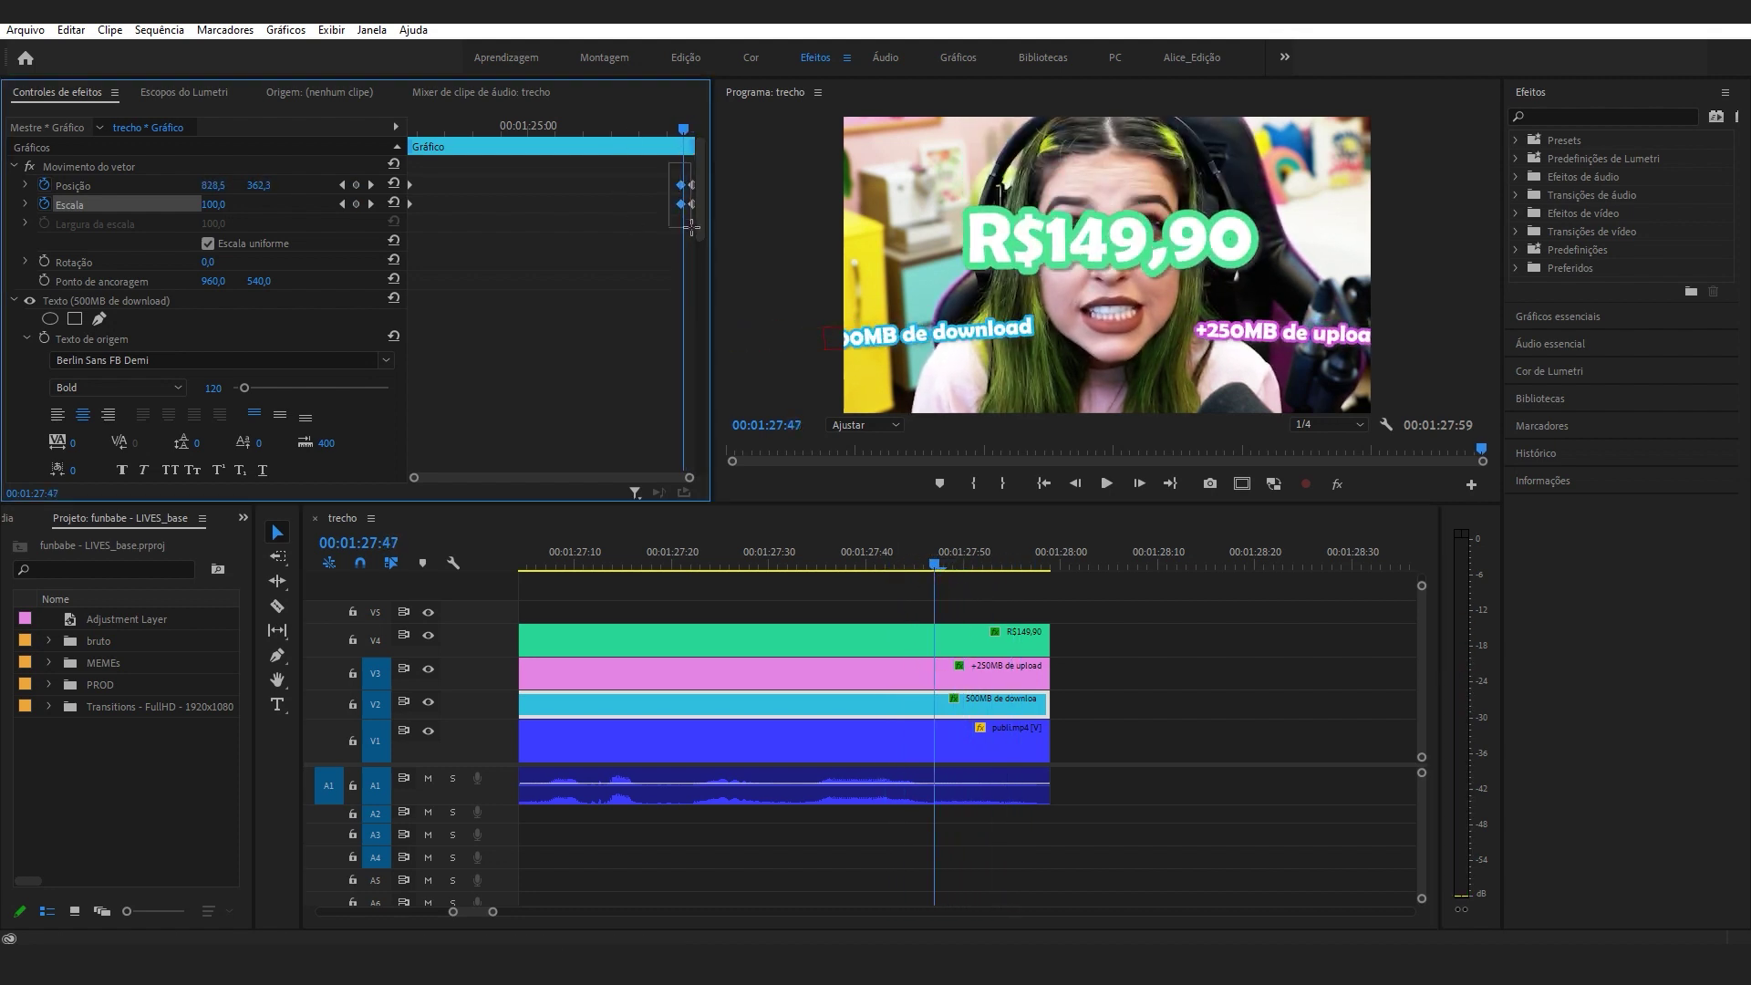
{"action": "left_click_drag", "start_coordinate": [936, 566], "coordinate": [980, 592]}
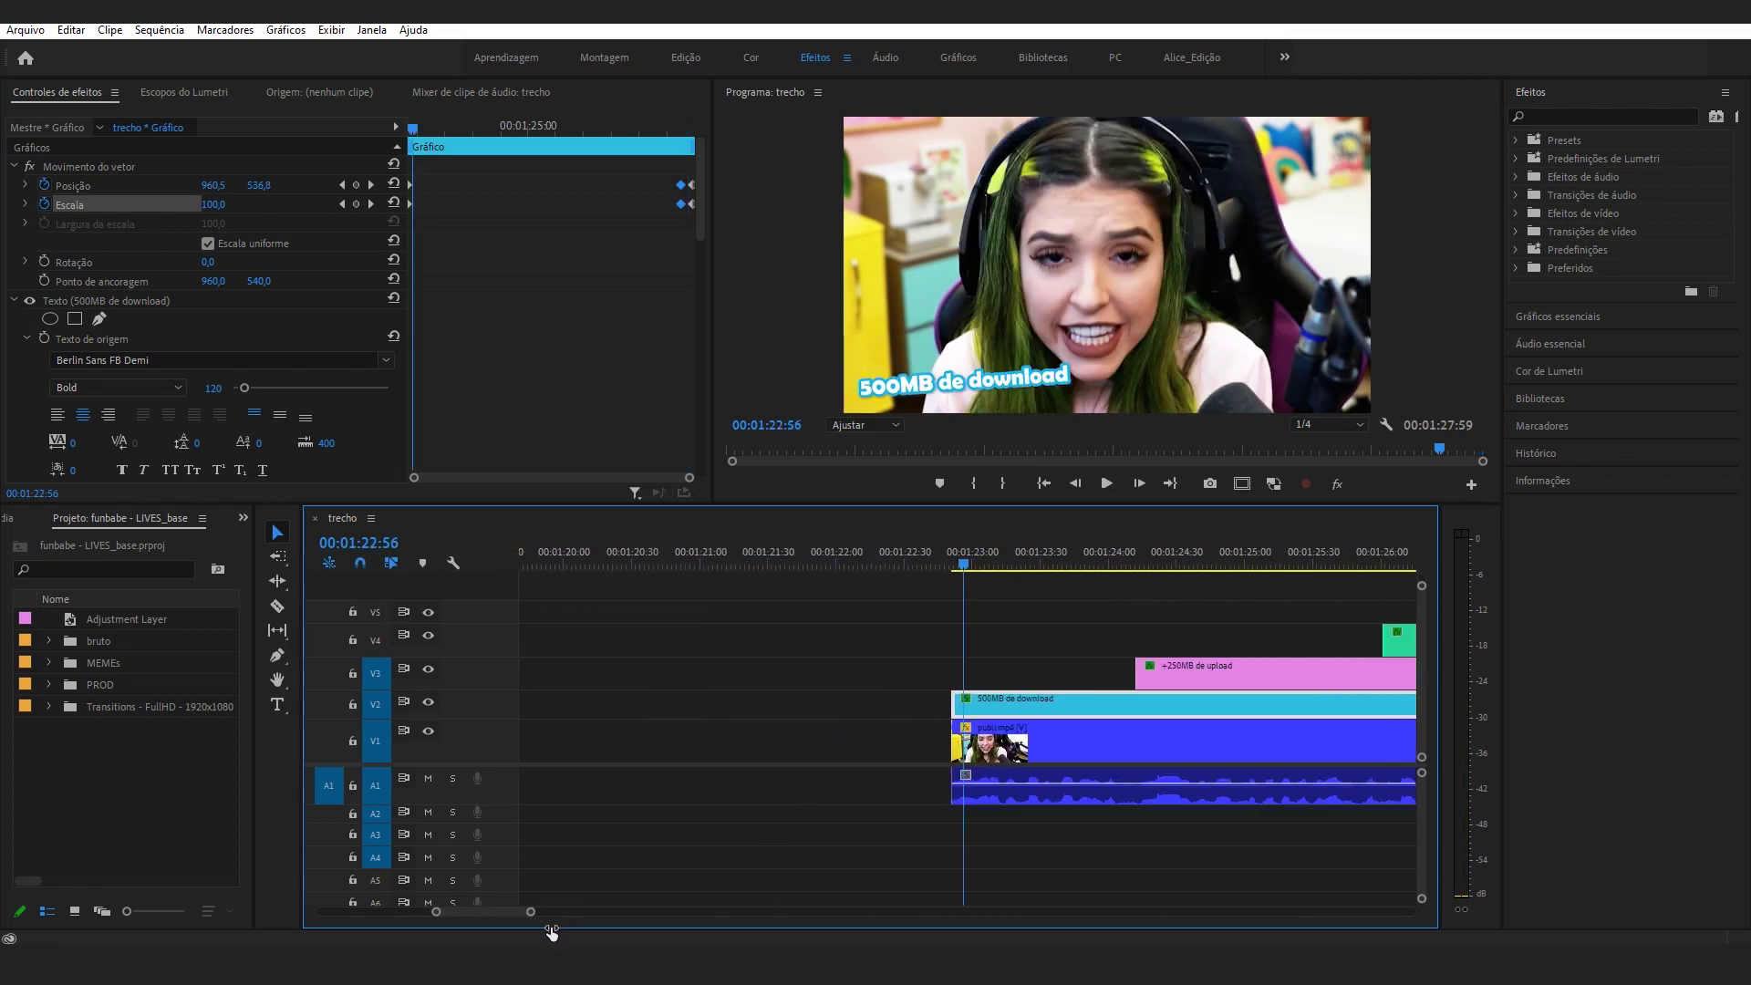
Search the effects for "dissoluç" and apply Dissolução cruzada to the start of the "500MB de download" clip.
{"action": "scroll", "coordinate": [536, 927], "scroll_direction": "up", "scroll_amount": 3}
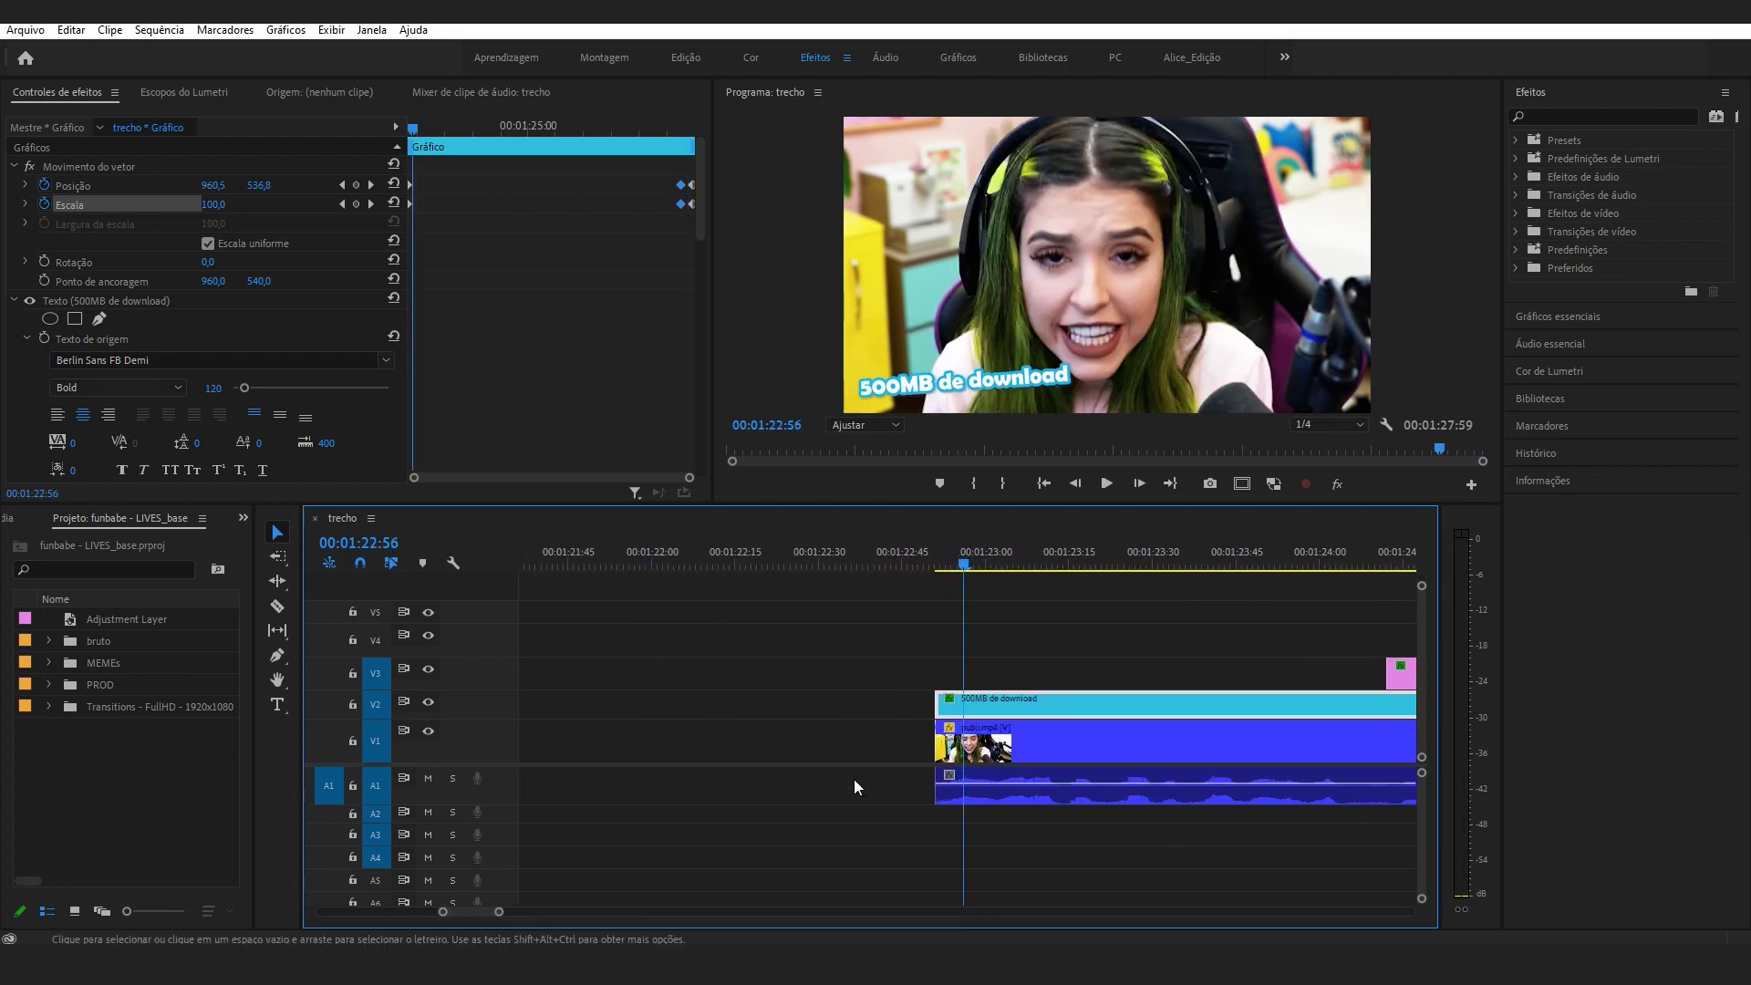
{"action": "scroll", "coordinate": [957, 665], "scroll_direction": "down", "scroll_amount": 2}
{"action": "left_click", "coordinate": [938, 653]}
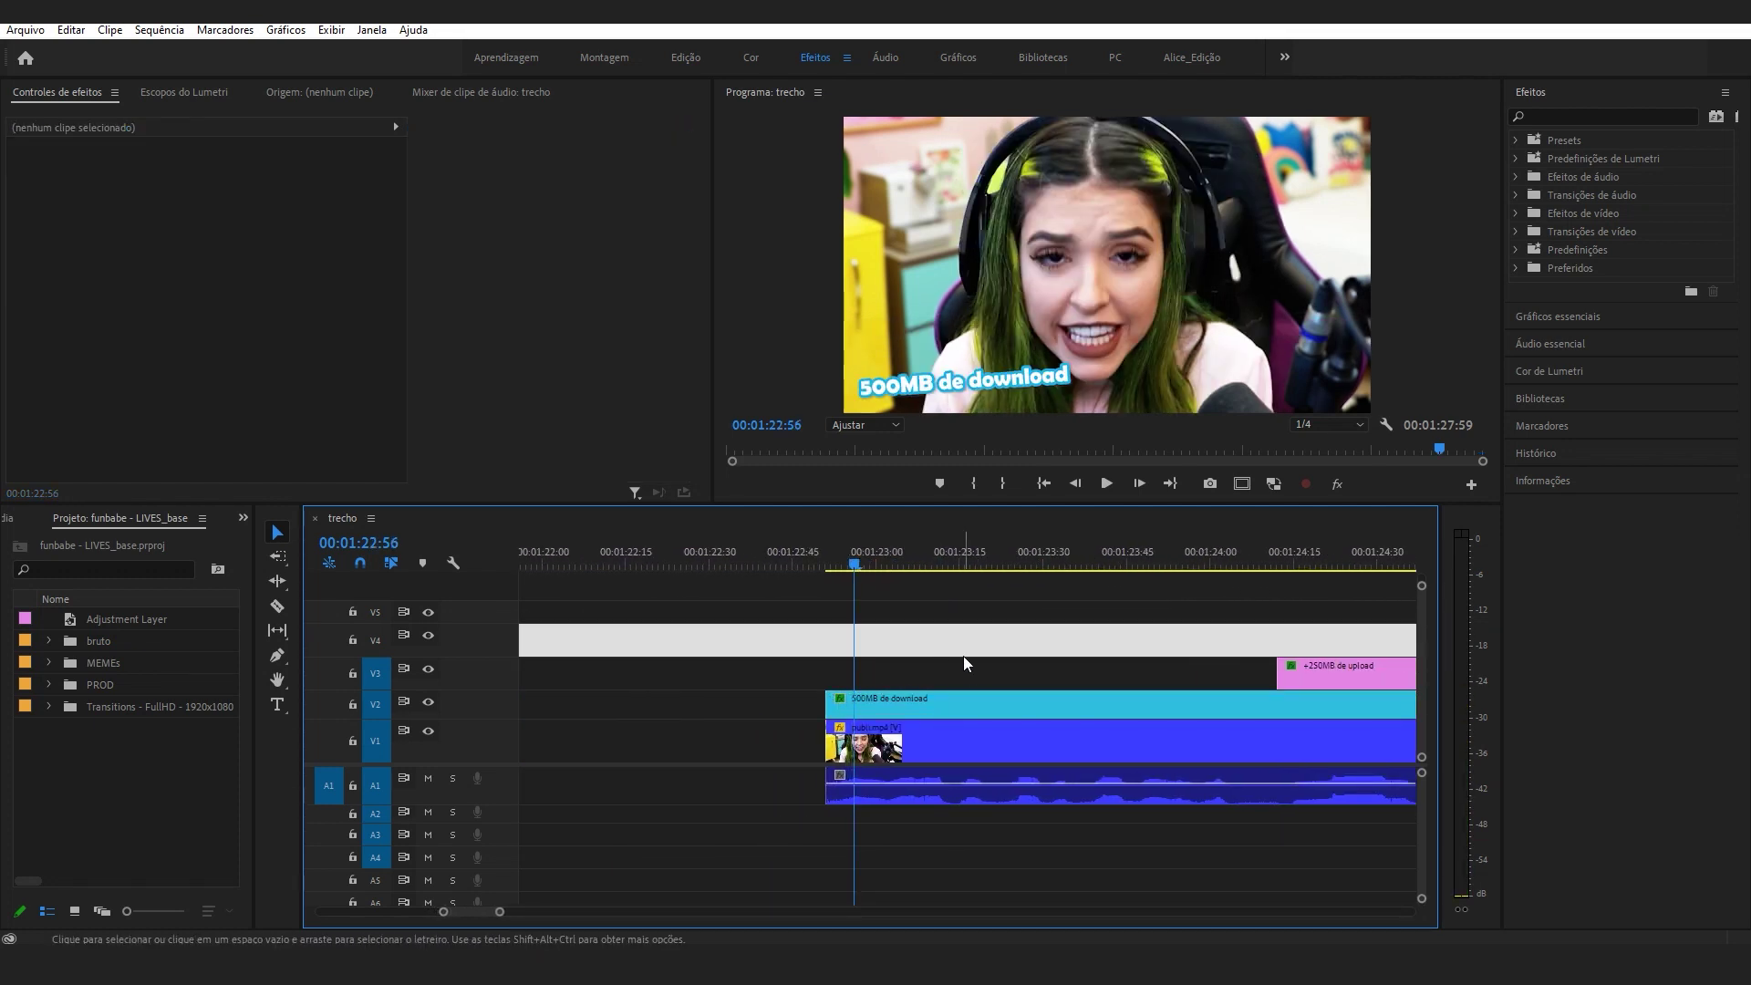
{"action": "left_click", "coordinate": [965, 655]}
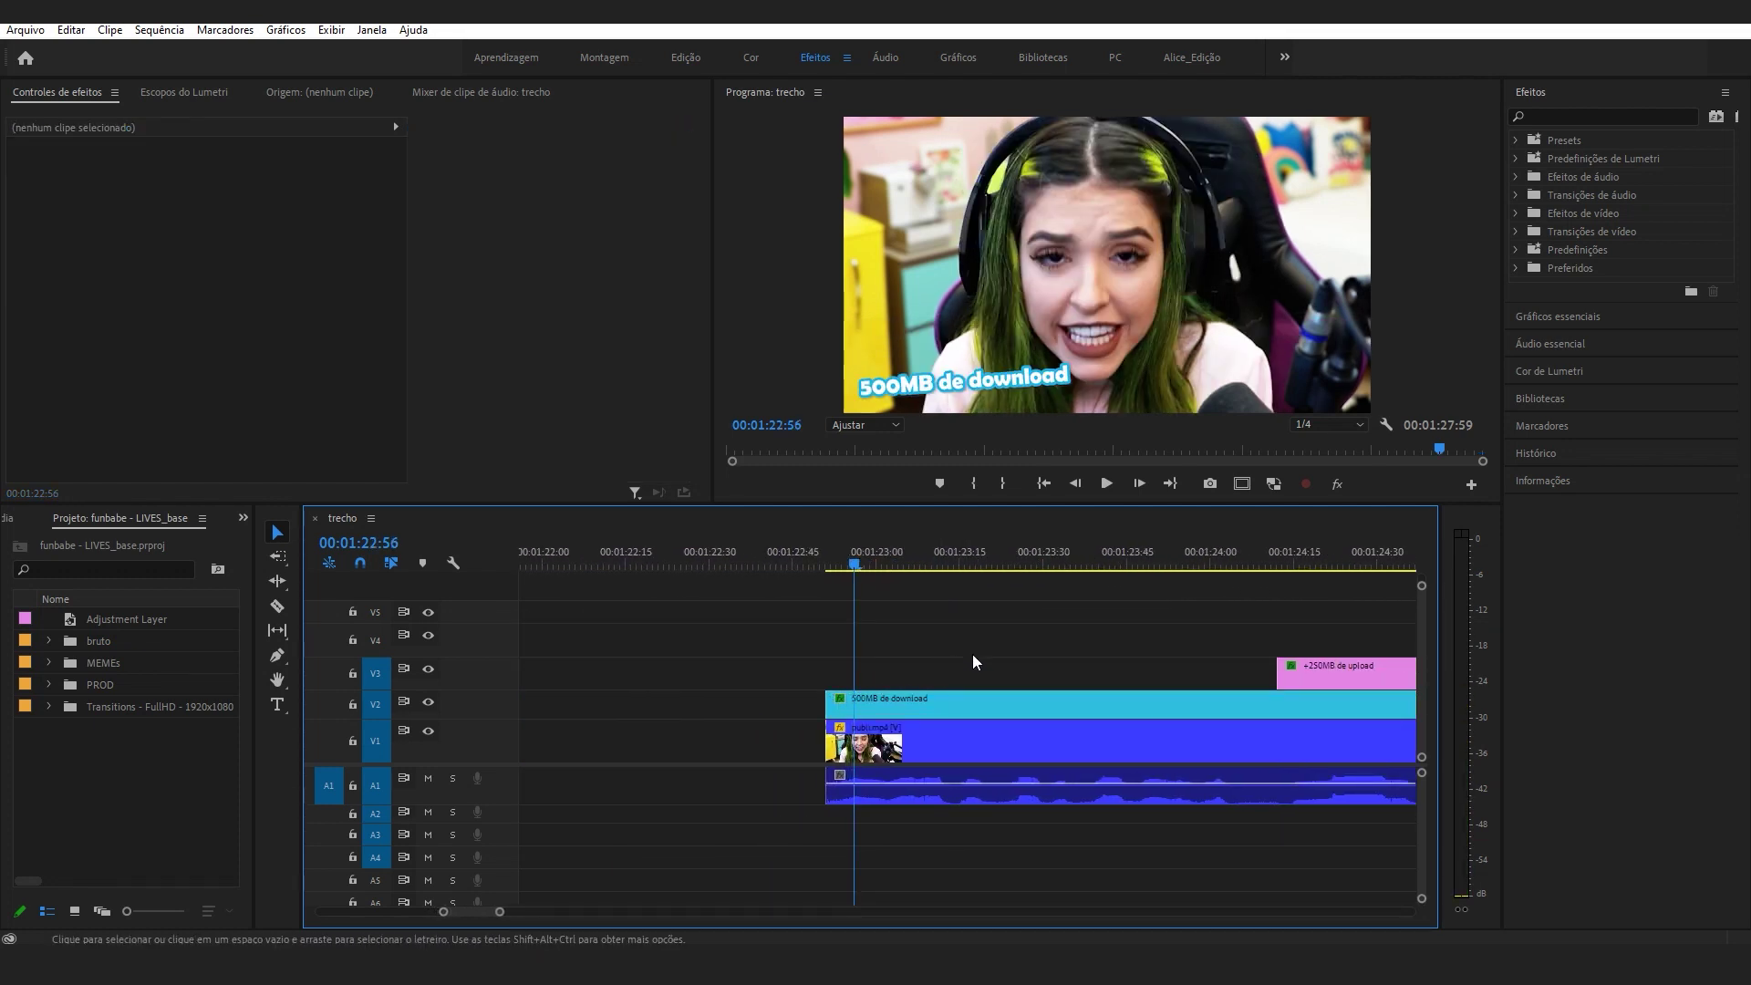
{"action": "left_click", "coordinate": [1575, 113]}
{"action": "type", "text": "dissoluç"}
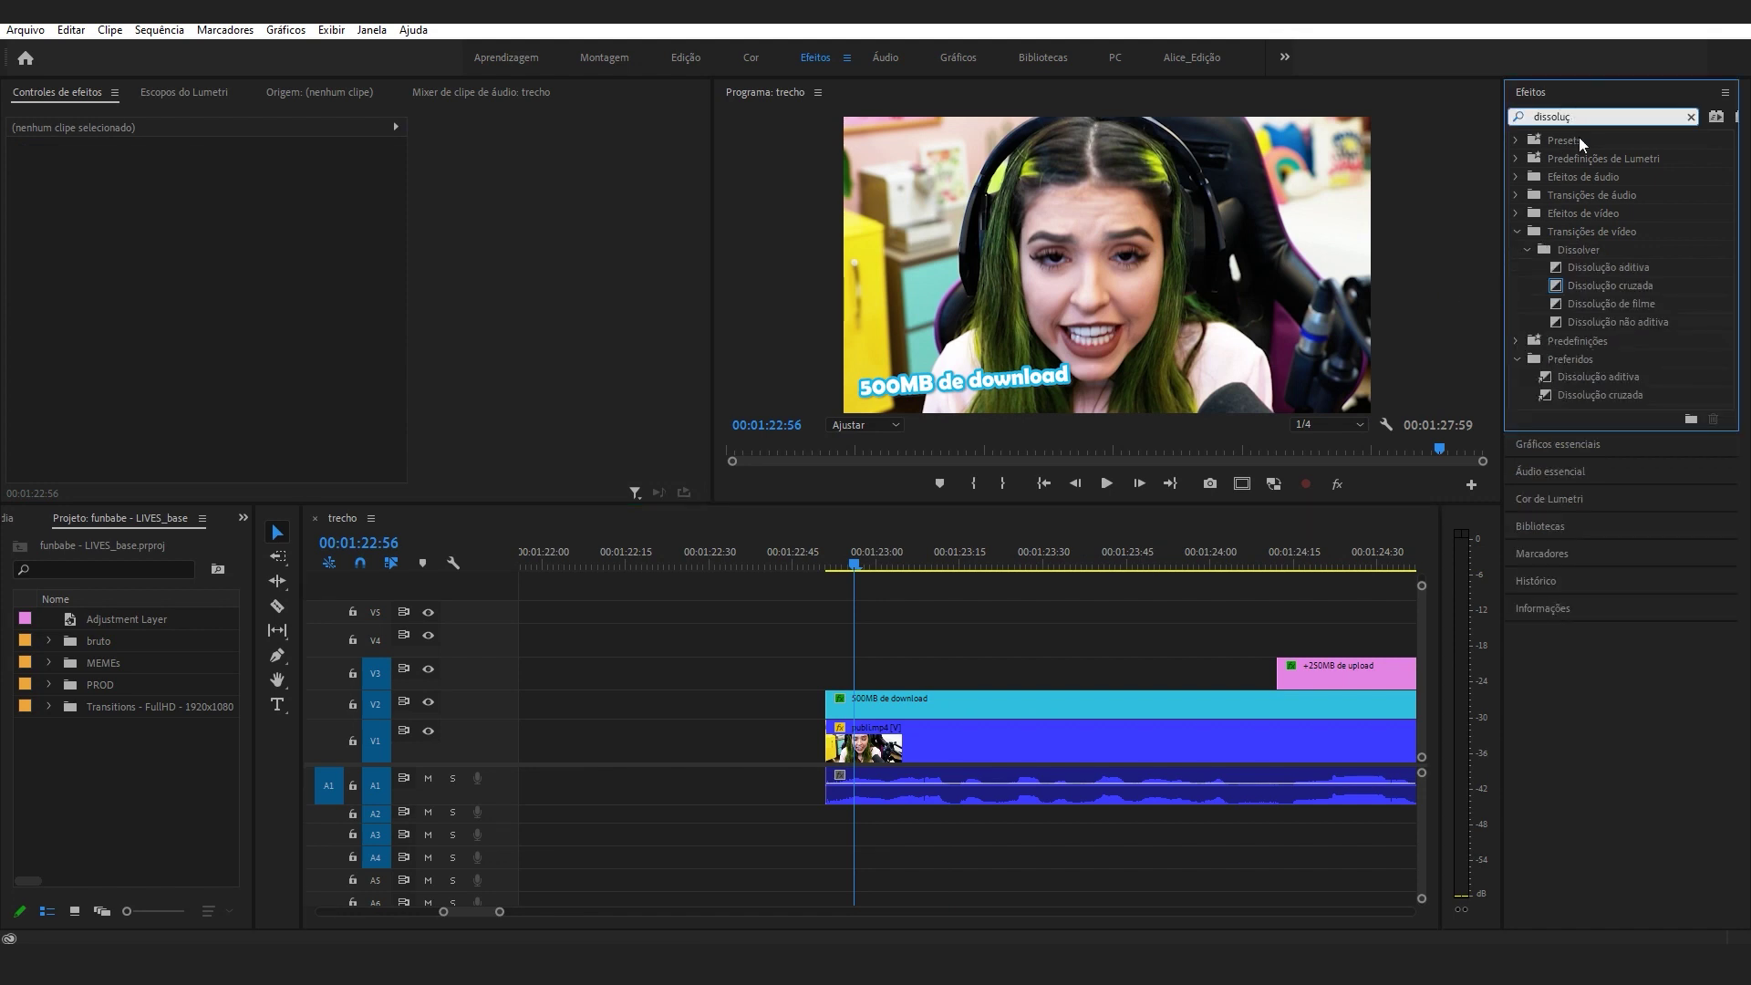
{"action": "left_click", "coordinate": [1585, 287]}
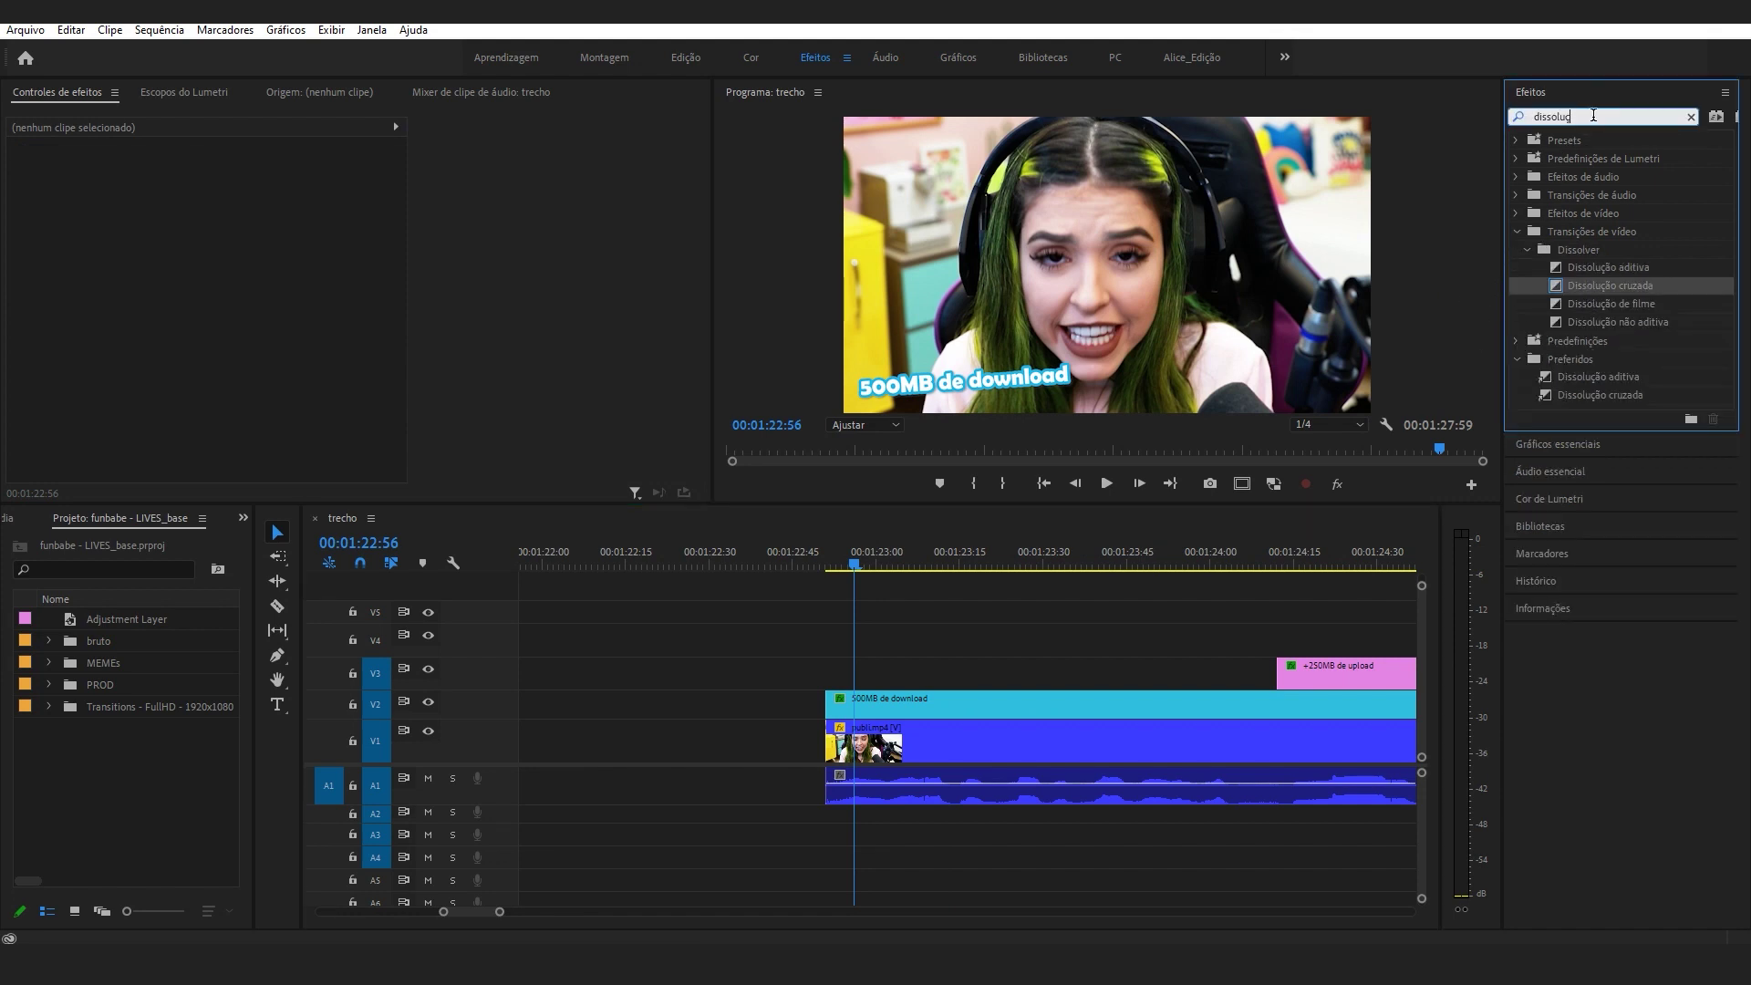
{"action": "left_click", "coordinate": [1584, 287]}
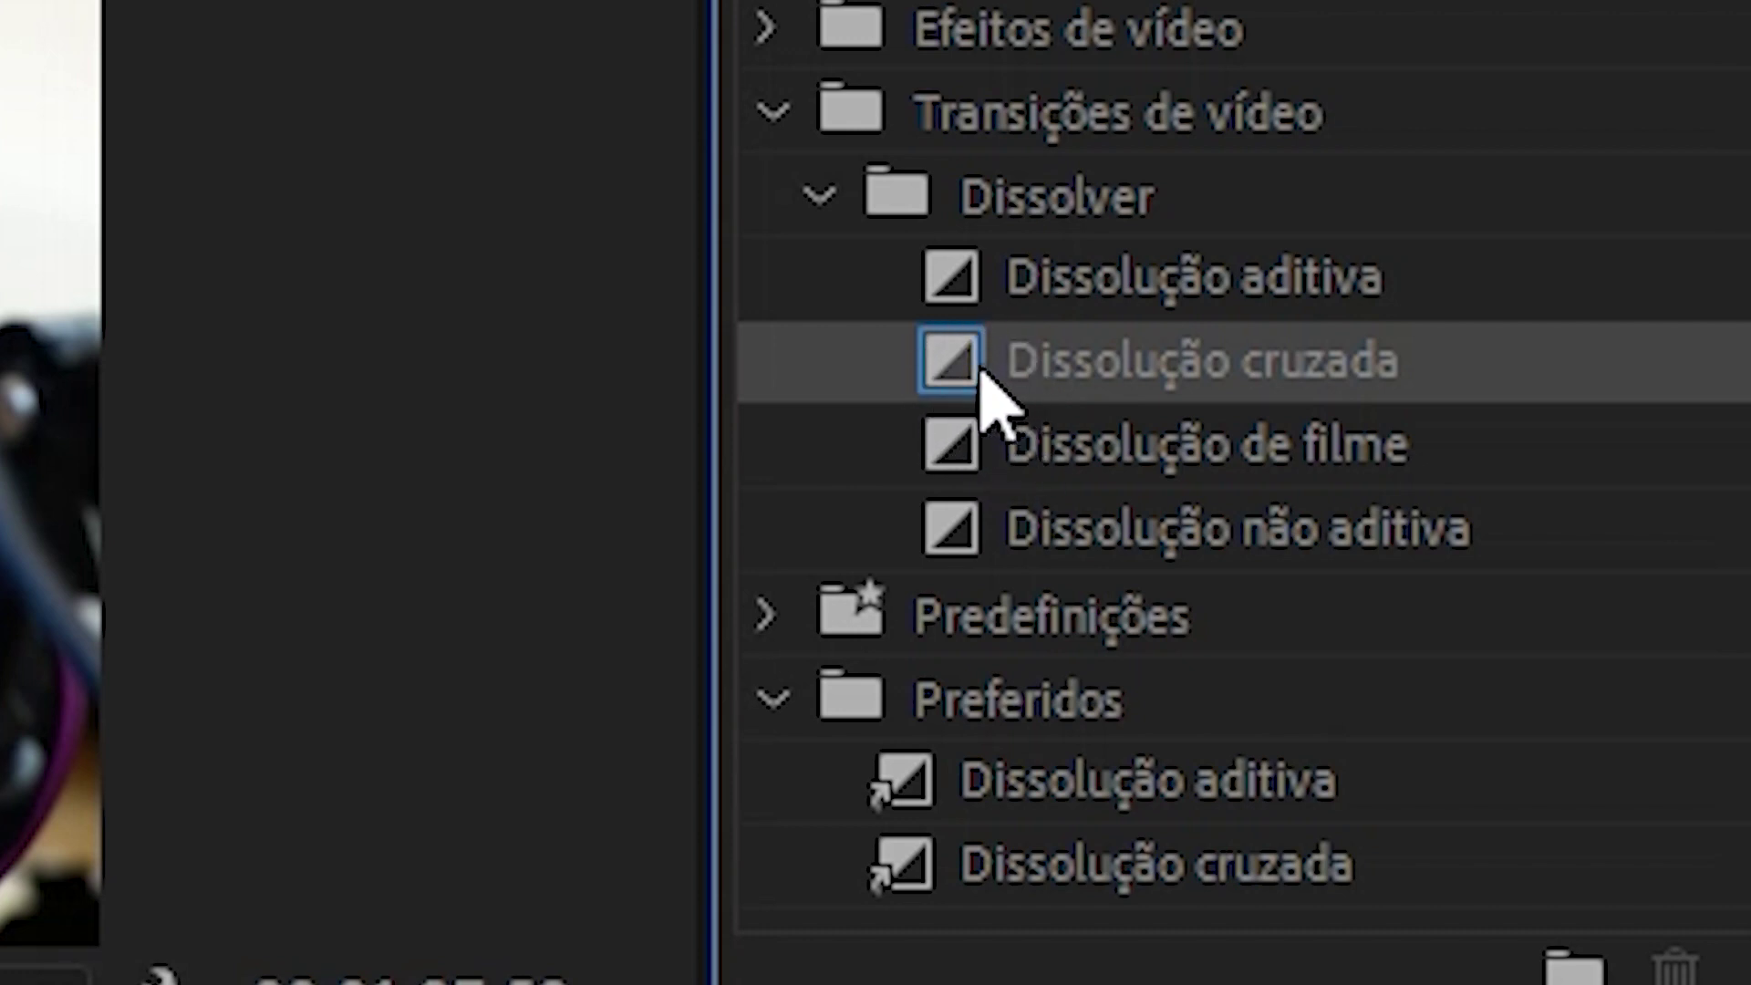
{"action": "left_click_drag", "start_coordinate": [953, 359], "coordinate": [839, 702]}
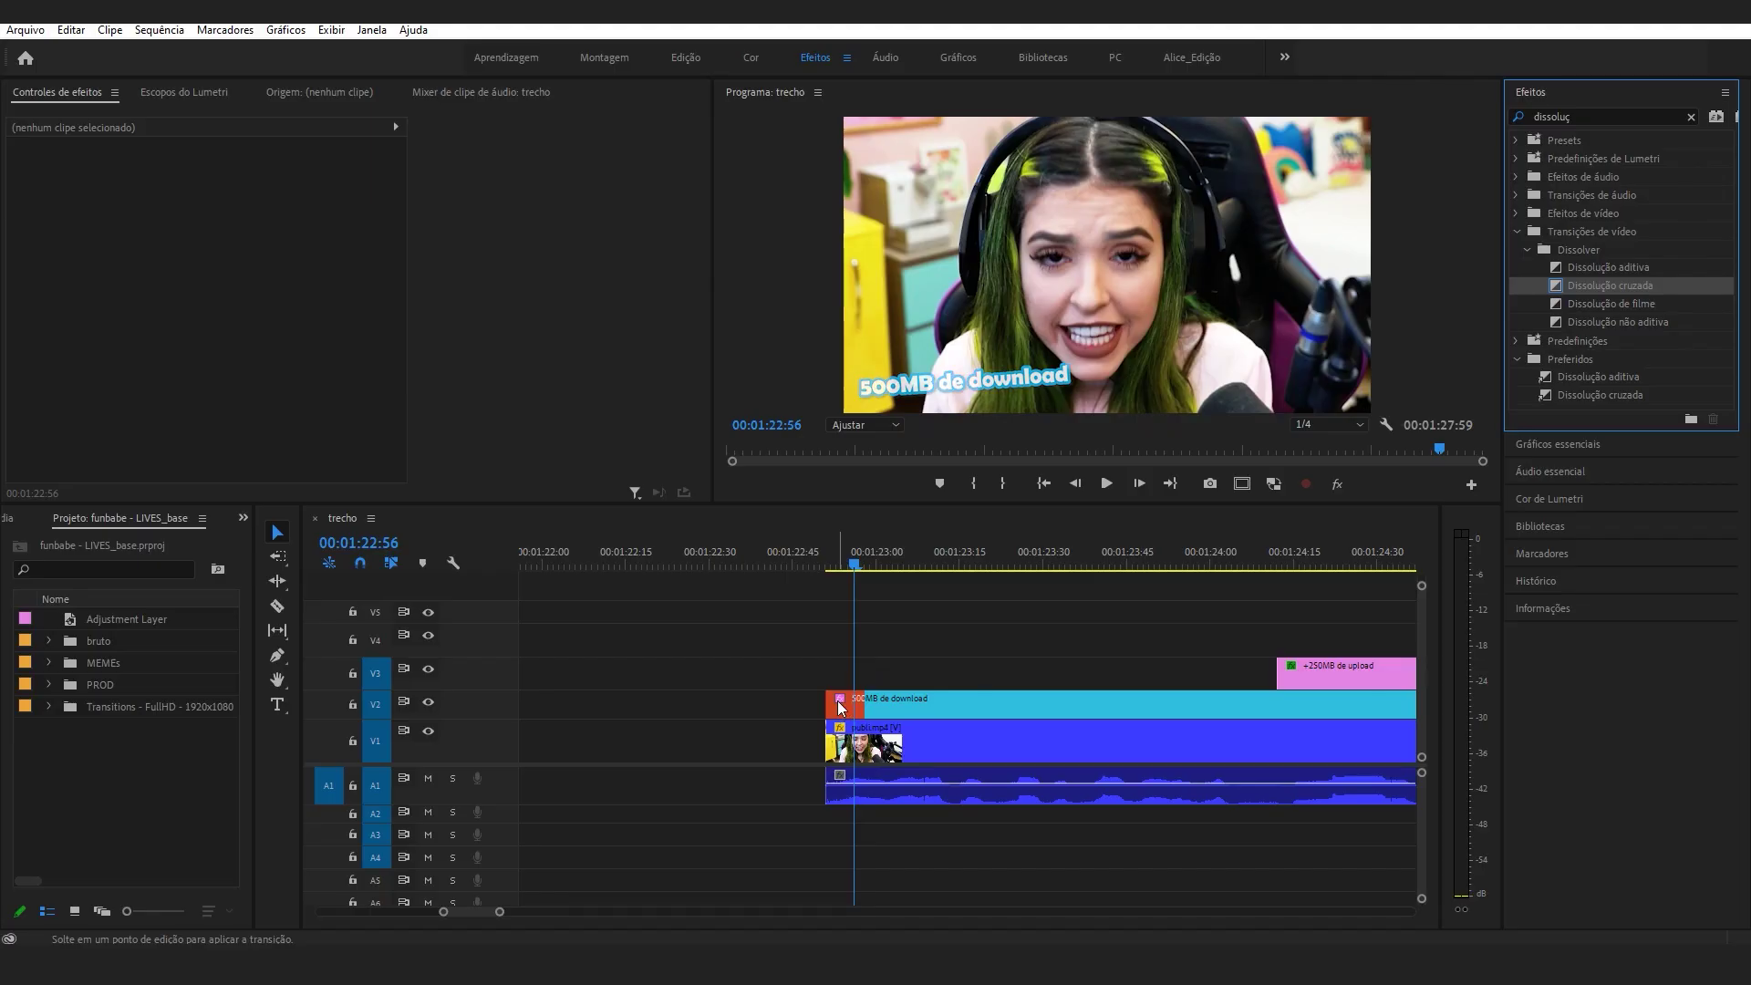
Set the duration of the dissolve on the "500MB de download" clip to 25 frames.
{"action": "double_click", "coordinate": [847, 706]}
{"action": "left_click_drag", "start_coordinate": [860, 472], "coordinate": [867, 473]}
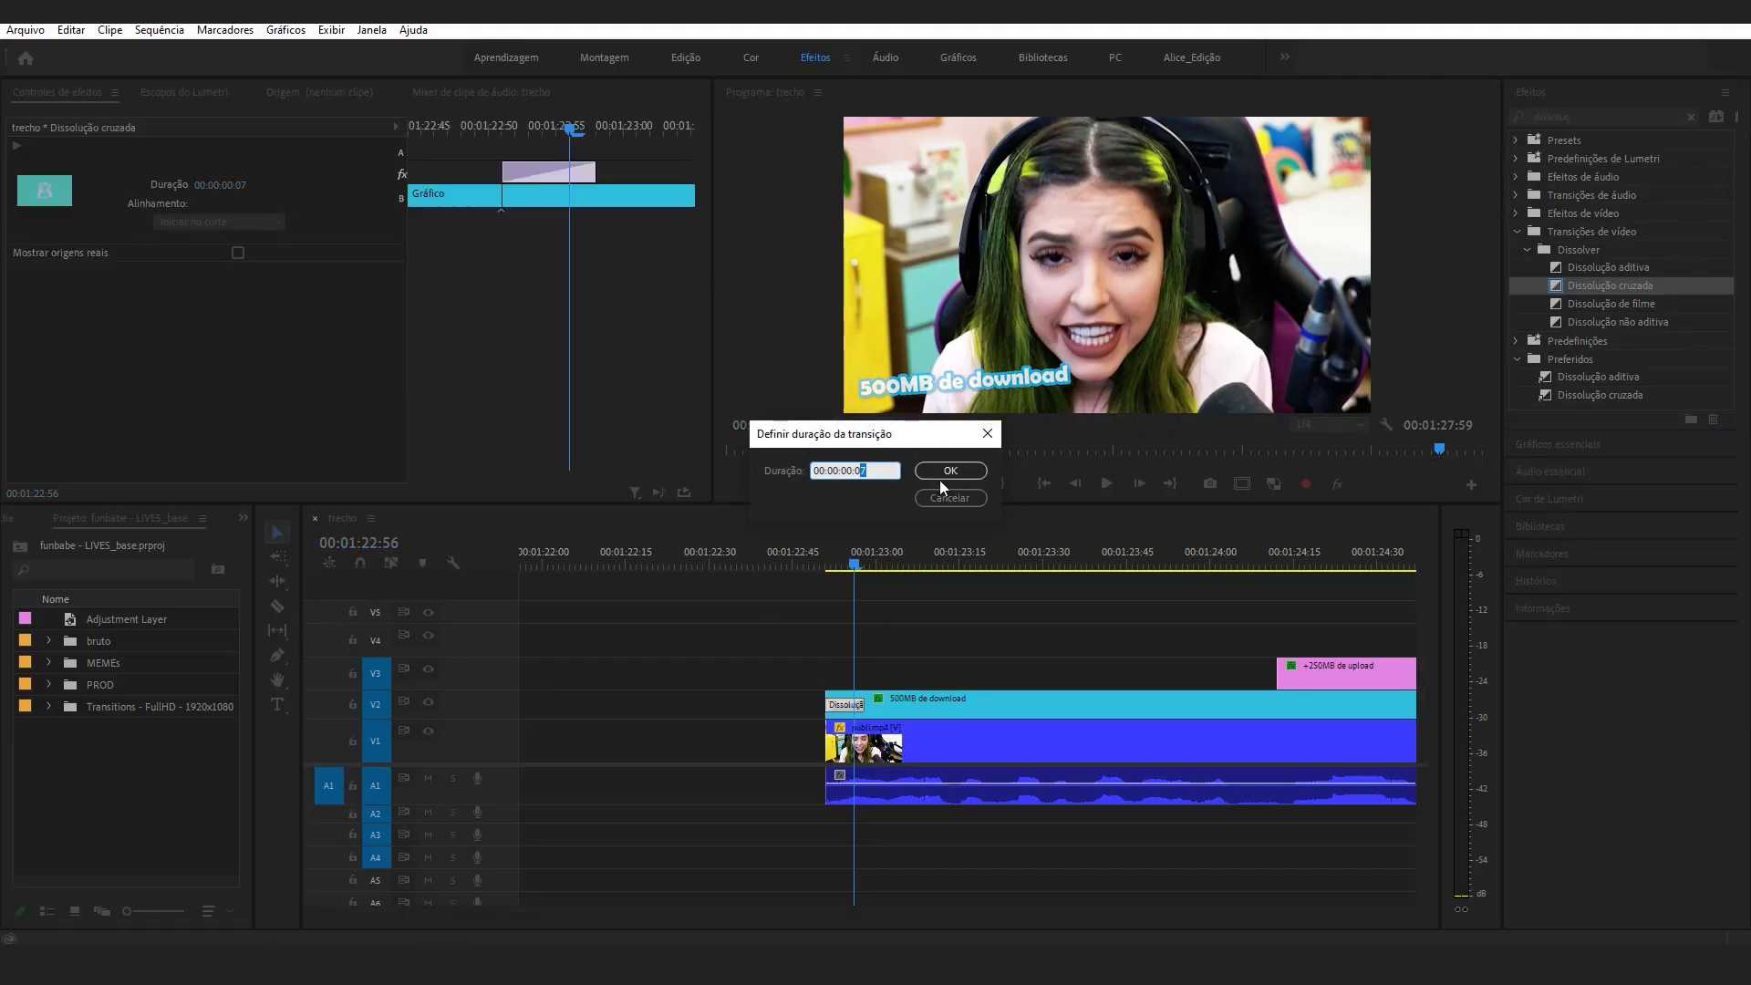
{"action": "key", "text": "BackSpace"}
{"action": "type", "text": "25"}
{"action": "key", "text": "Return"}
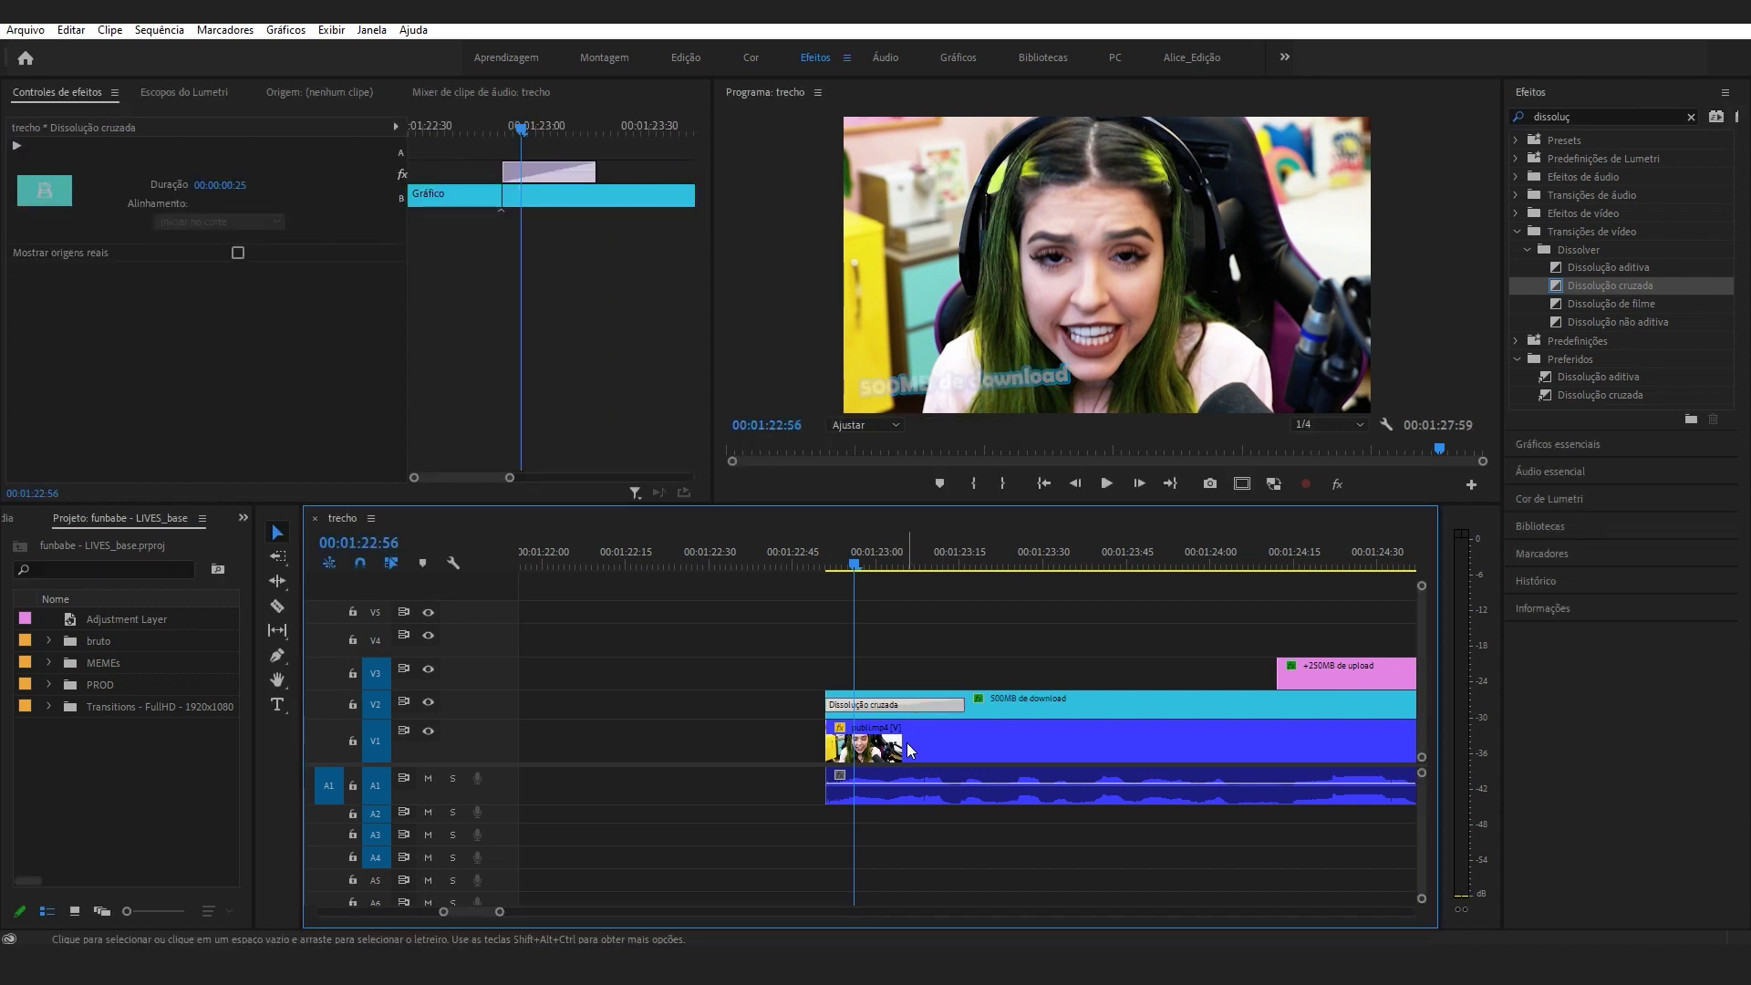
Set the duration of the dissolve on the "500MB de download" clip to 7 frames.
{"action": "double_click", "coordinate": [896, 704]}
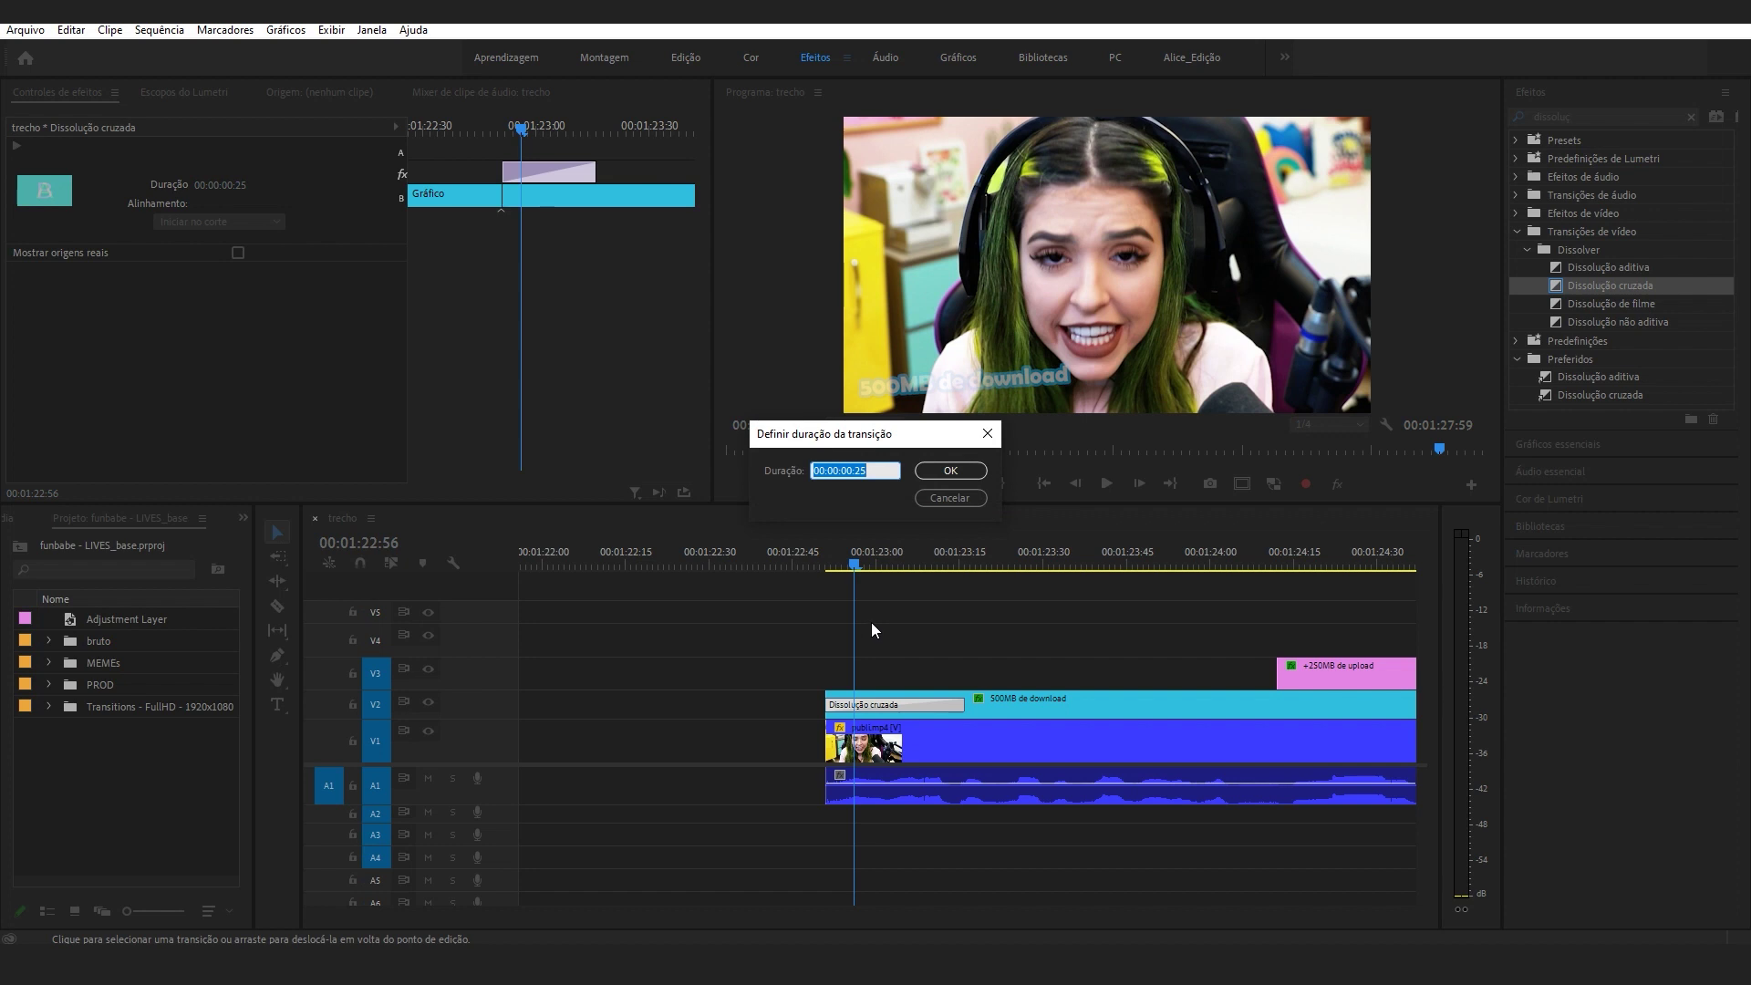
{"action": "type", "text": "7"}
{"action": "key", "text": "Return"}
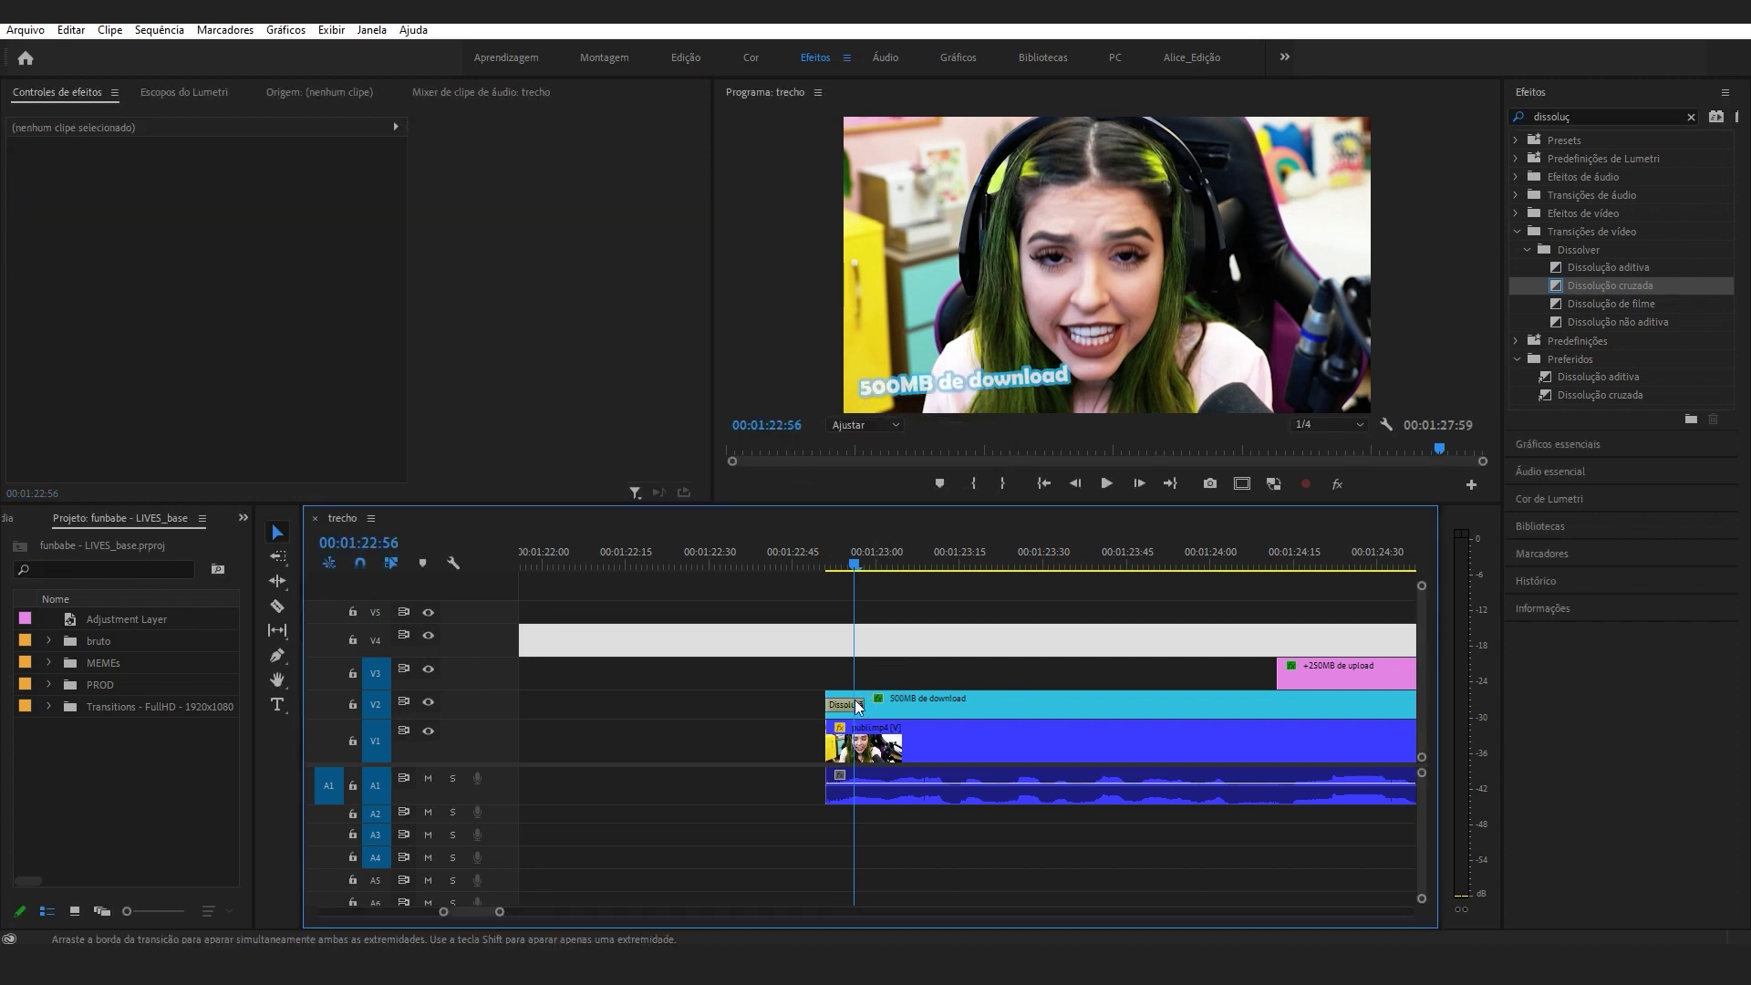
Apply Dissolução cruzada to the start of the "+250MB de upload" clip and preview its entrance.
{"action": "left_click", "coordinate": [857, 705]}
{"action": "left_click_drag", "start_coordinate": [1557, 288], "coordinate": [1295, 676]}
{"action": "left_click_drag", "start_coordinate": [1300, 566], "coordinate": [1348, 571]}
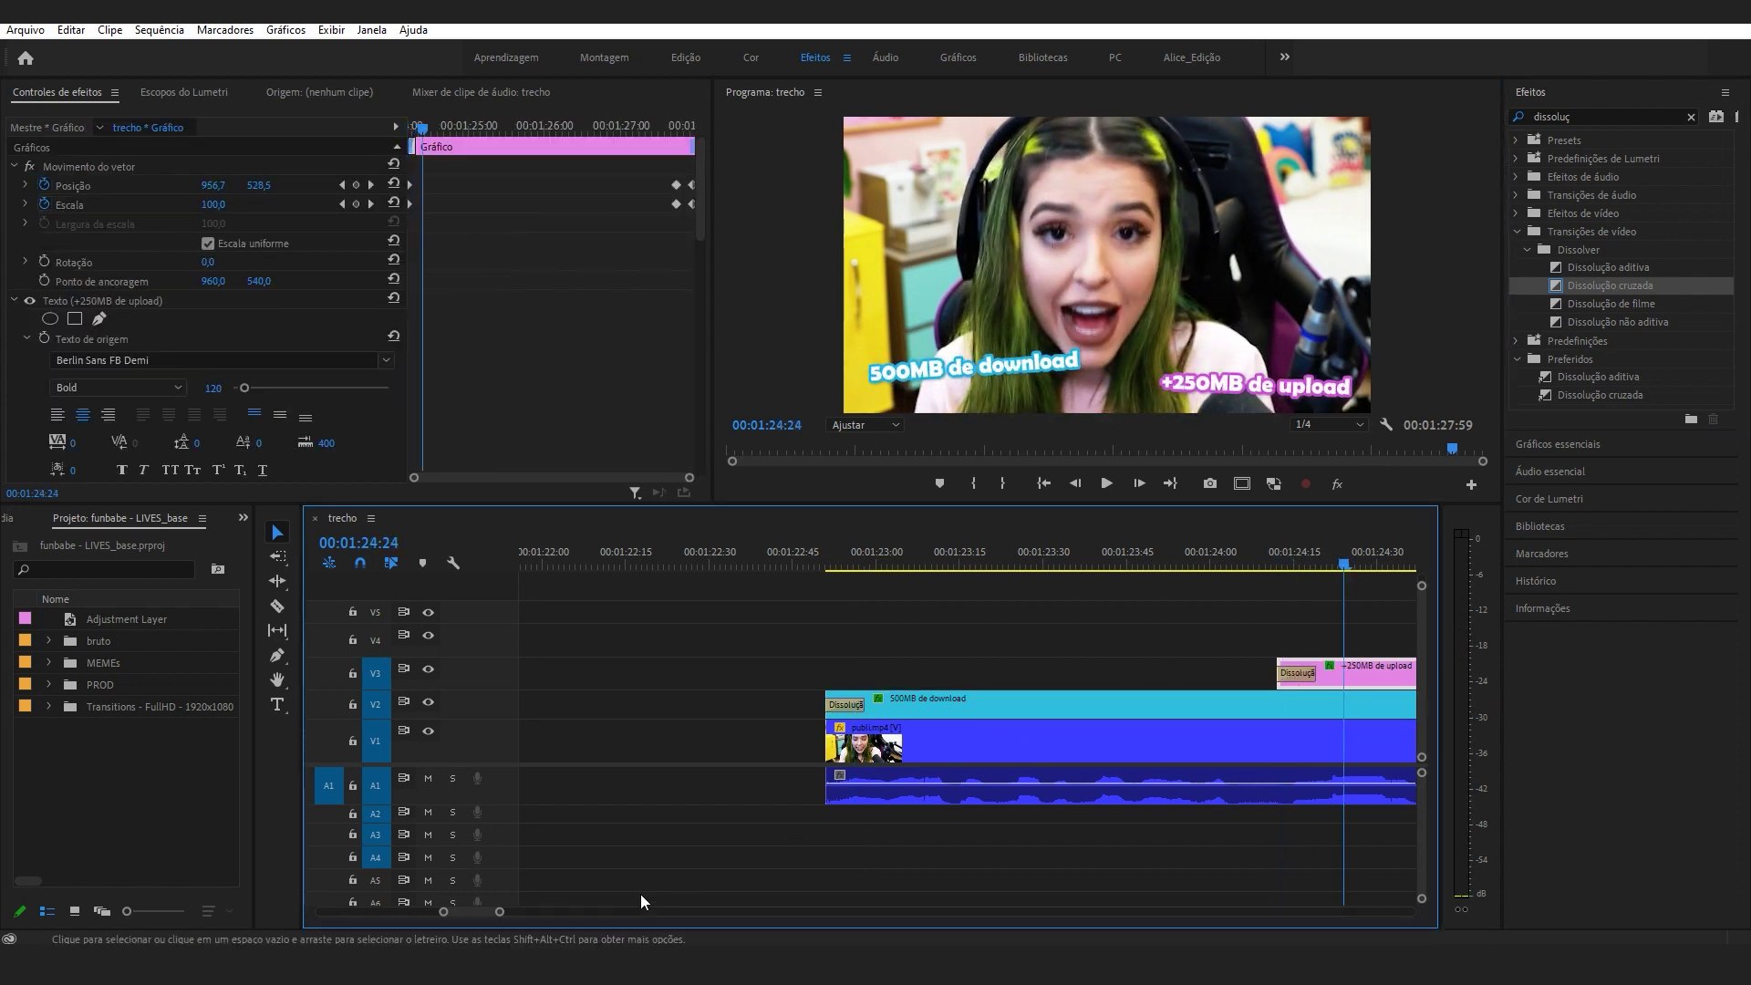
Review the timeline around the "R$149,90" title's entrance and the start of the "500MB de download" title.
{"action": "left_click_drag", "start_coordinate": [499, 912], "coordinate": [551, 921]}
{"action": "left_click", "coordinate": [1091, 564]}
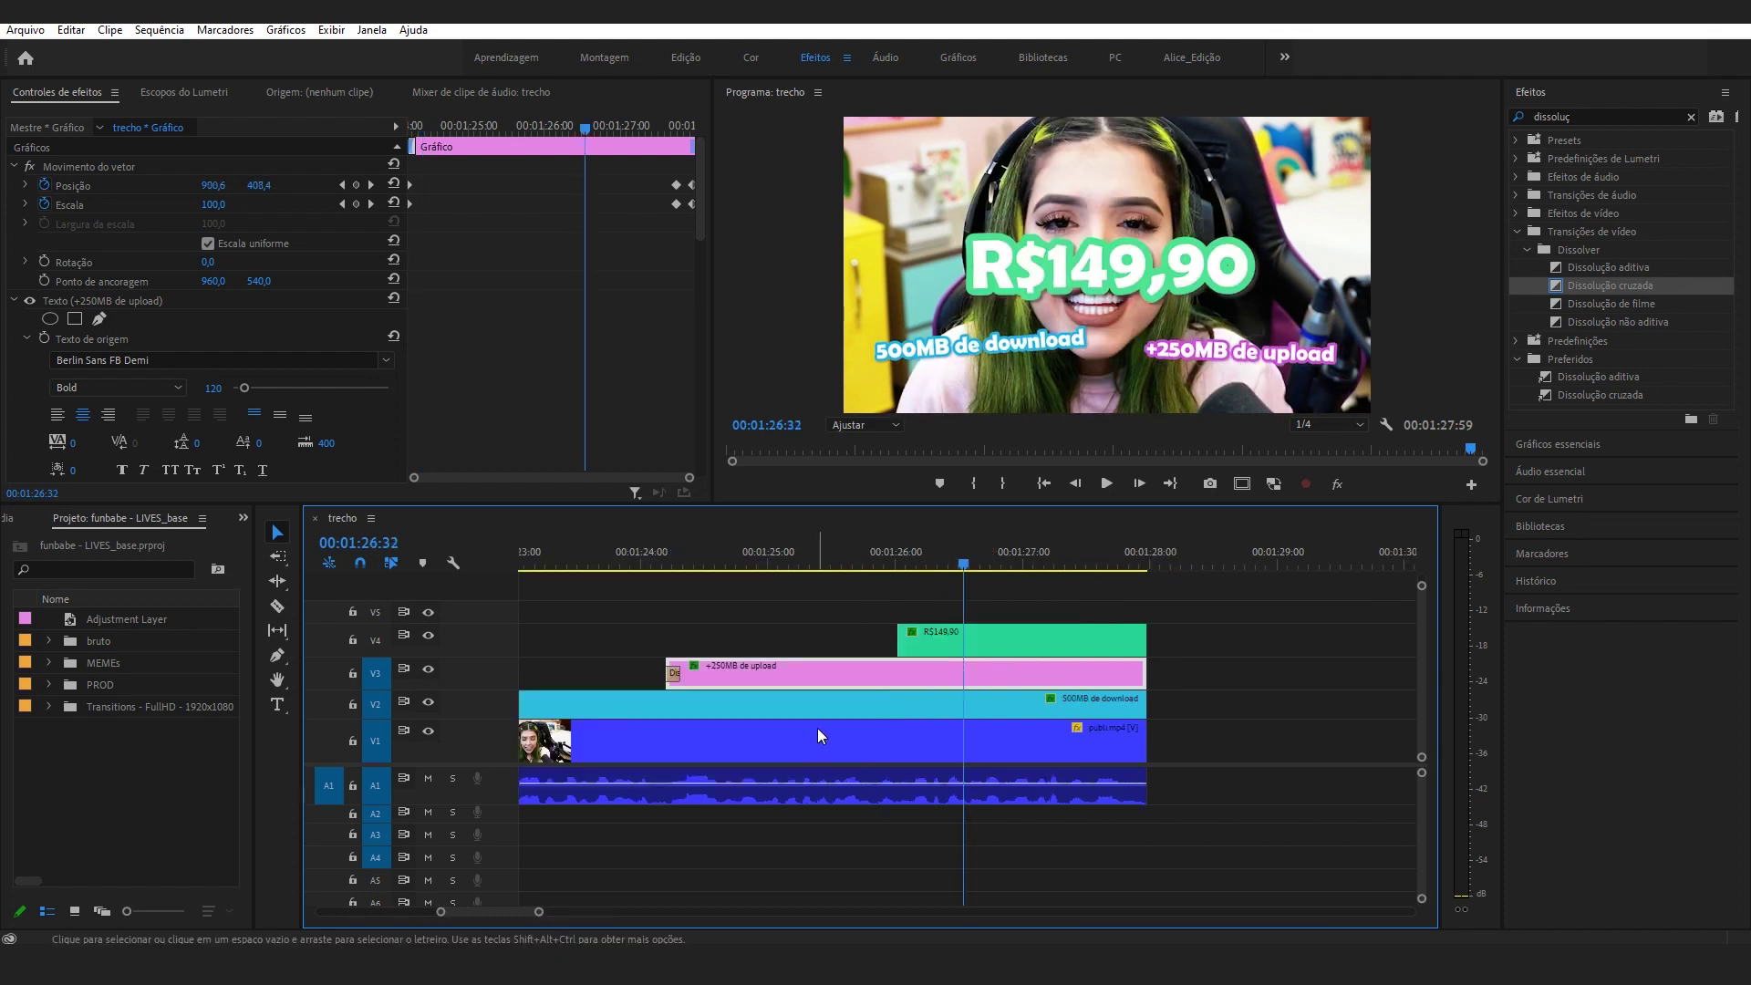
{"action": "scroll", "coordinate": [817, 728], "scroll_direction": "up", "scroll_amount": 1}
{"action": "left_click", "coordinate": [965, 567]}
{"action": "scroll", "coordinate": [981, 587], "scroll_direction": "up", "scroll_amount": 1}
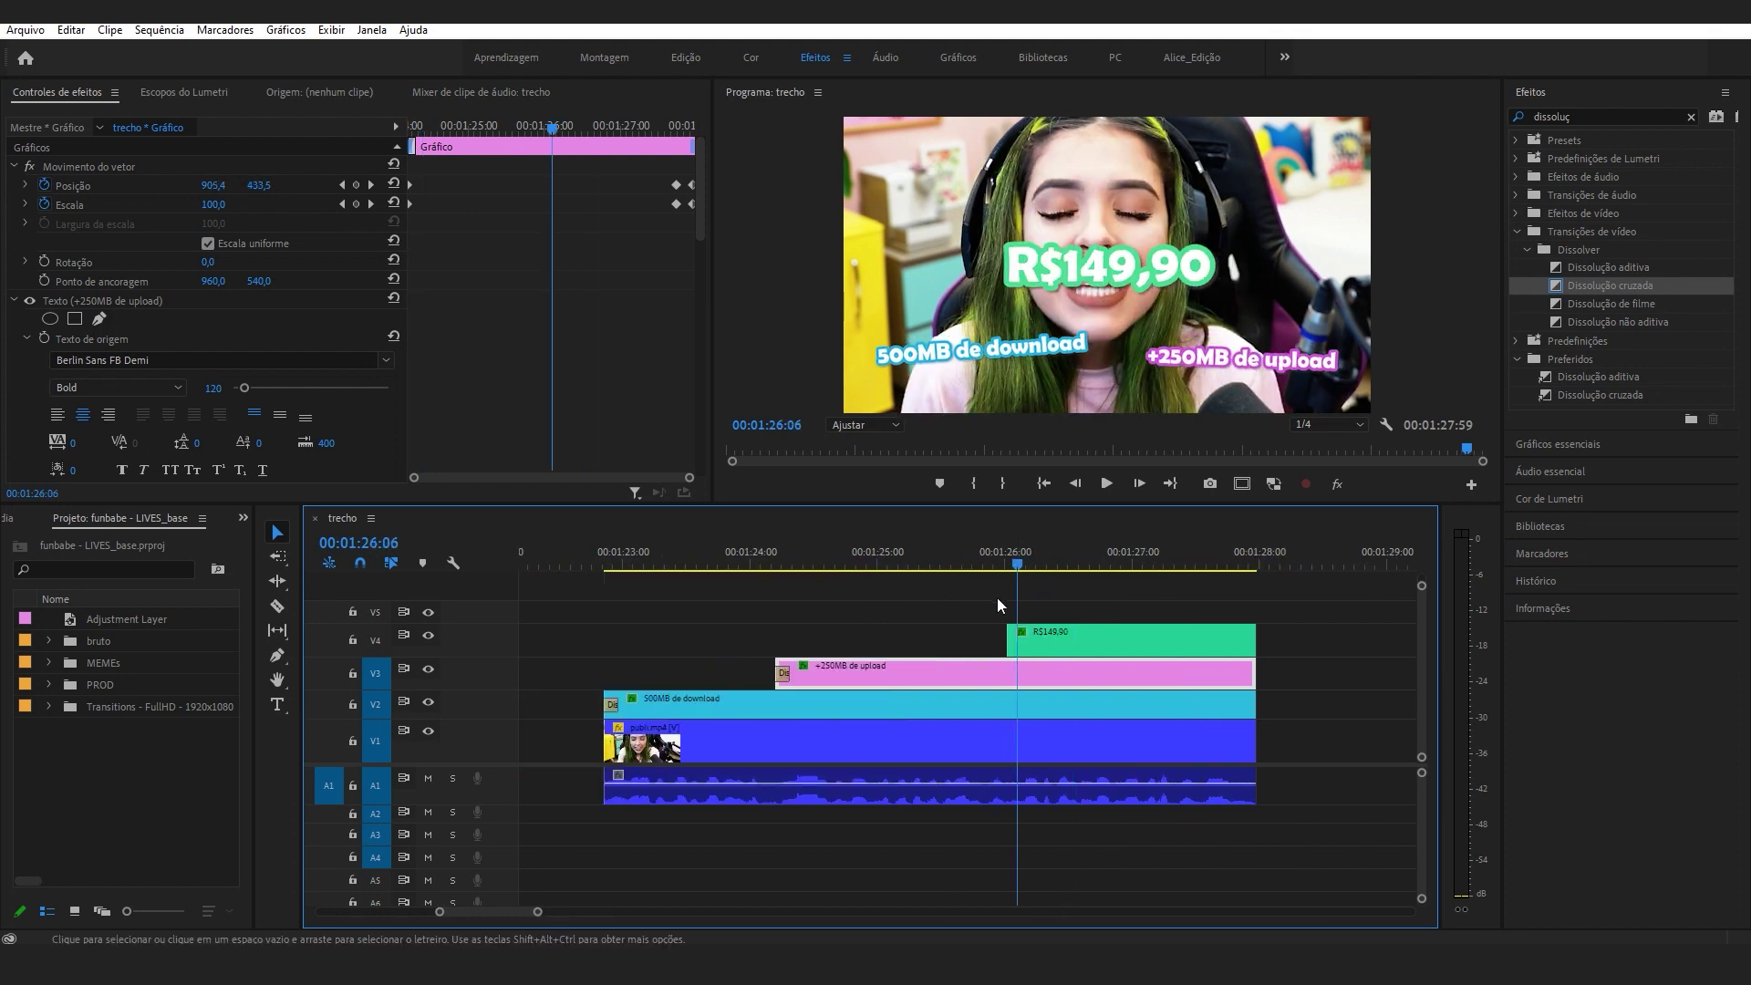
{"action": "left_click_drag", "start_coordinate": [627, 566], "coordinate": [635, 565]}
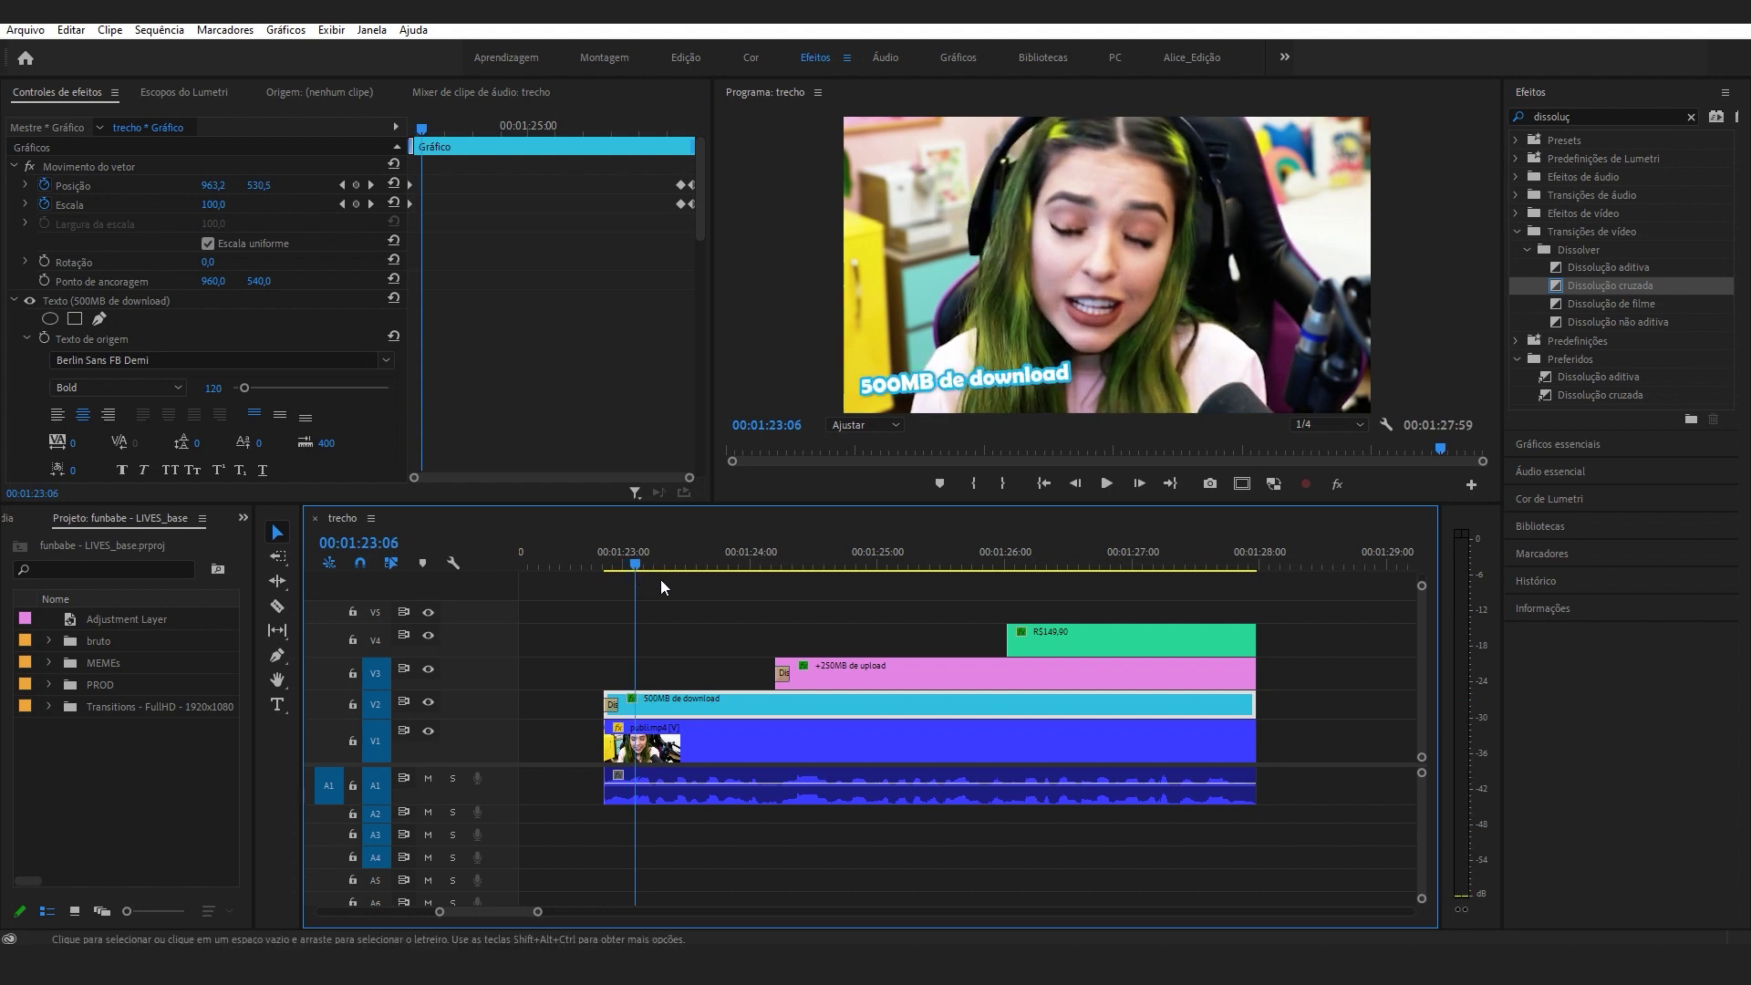
Play back the three promotional titles to review their dissolve entrances and their exit animations at the end of the clip.
{"action": "key", "text": "space"}
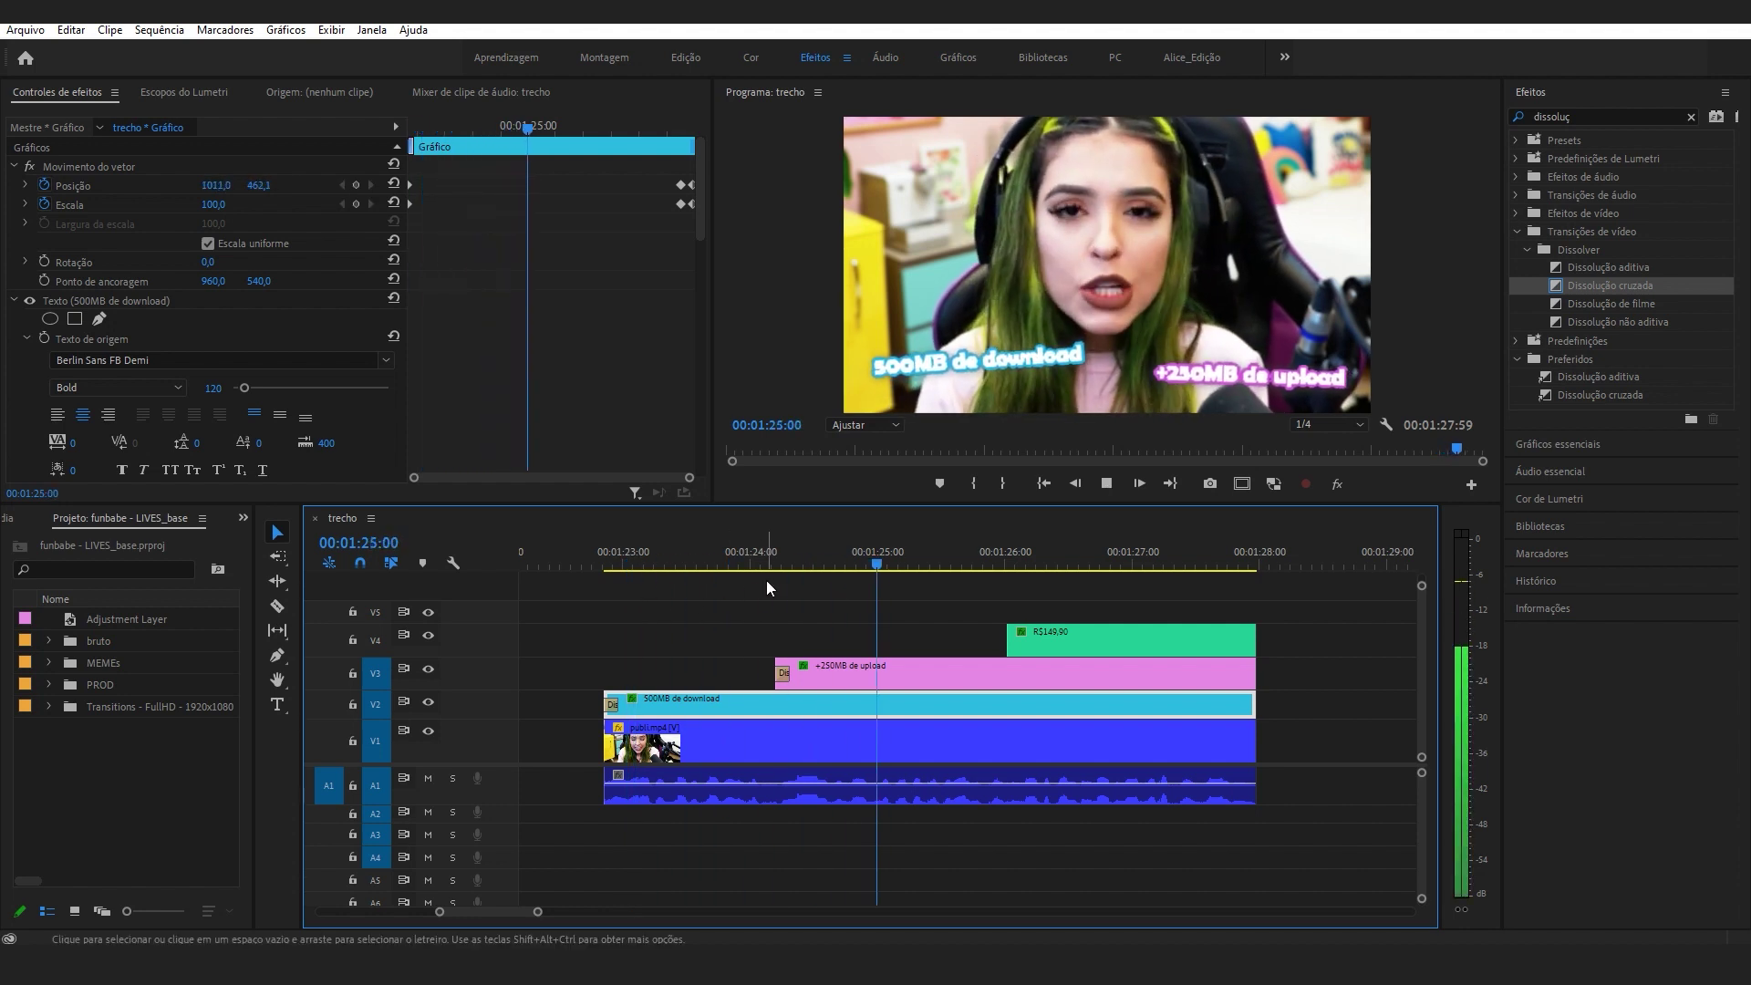
{"action": "left_click_drag", "start_coordinate": [772, 565], "coordinate": [795, 571]}
{"action": "key", "text": "space"}
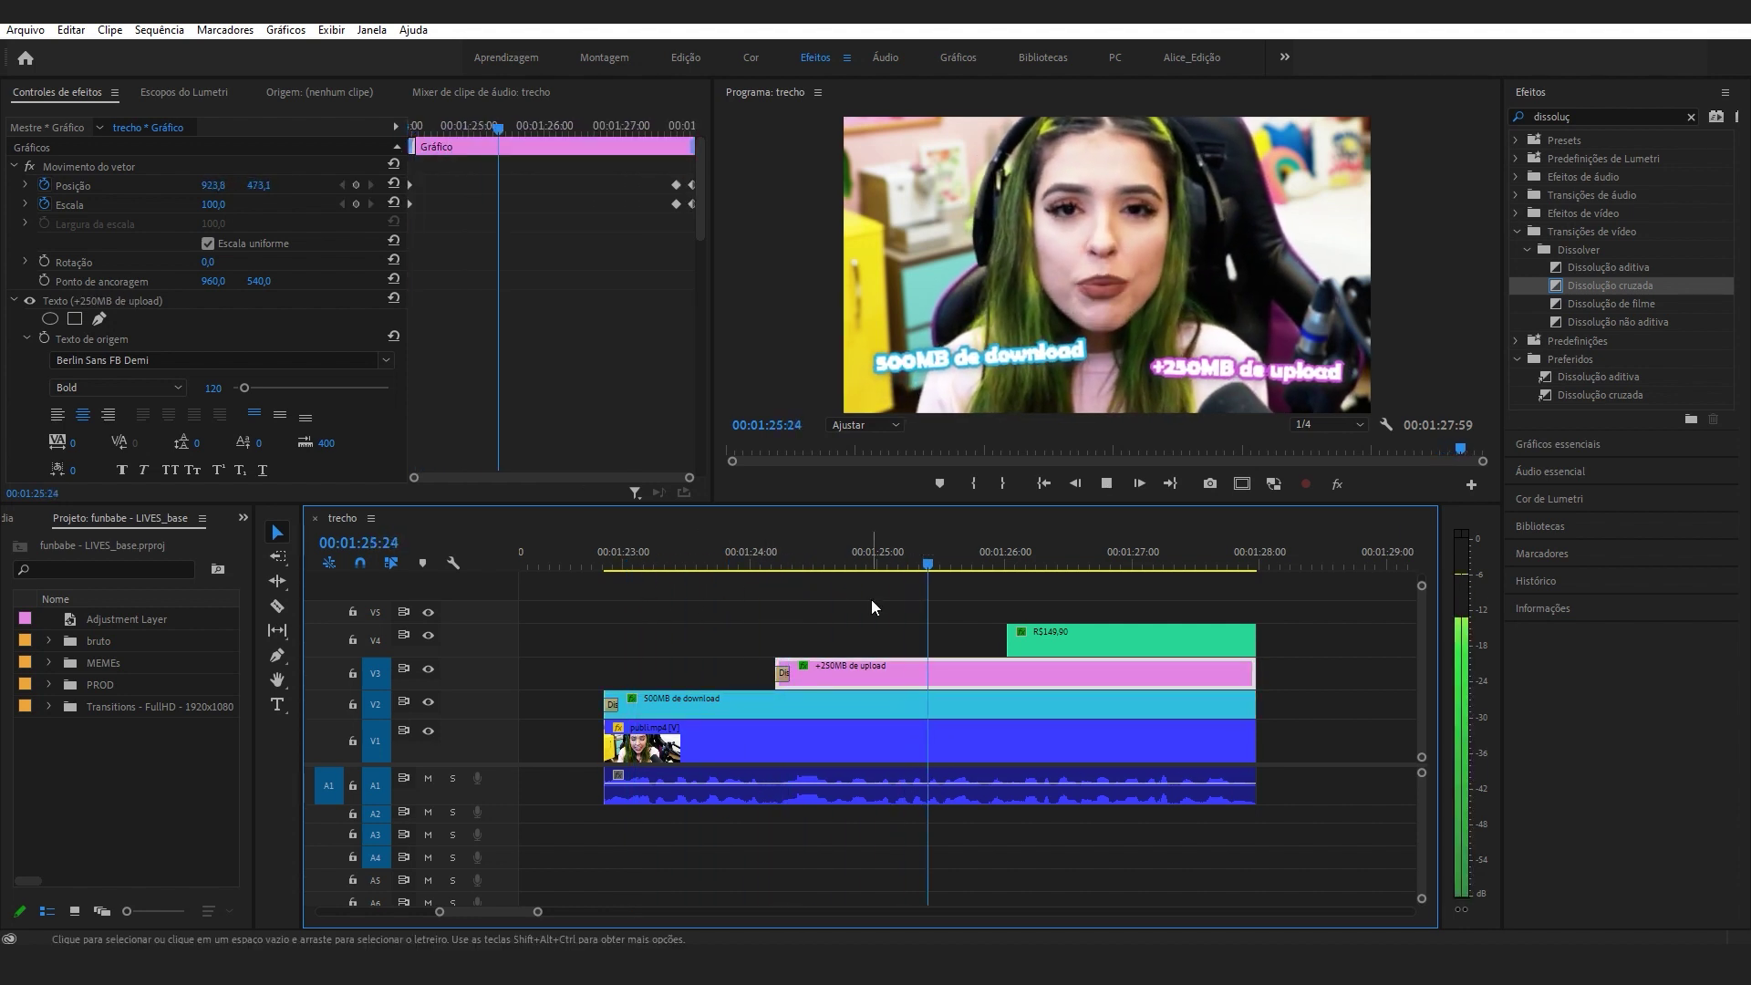
{"action": "left_click", "coordinate": [1009, 560]}
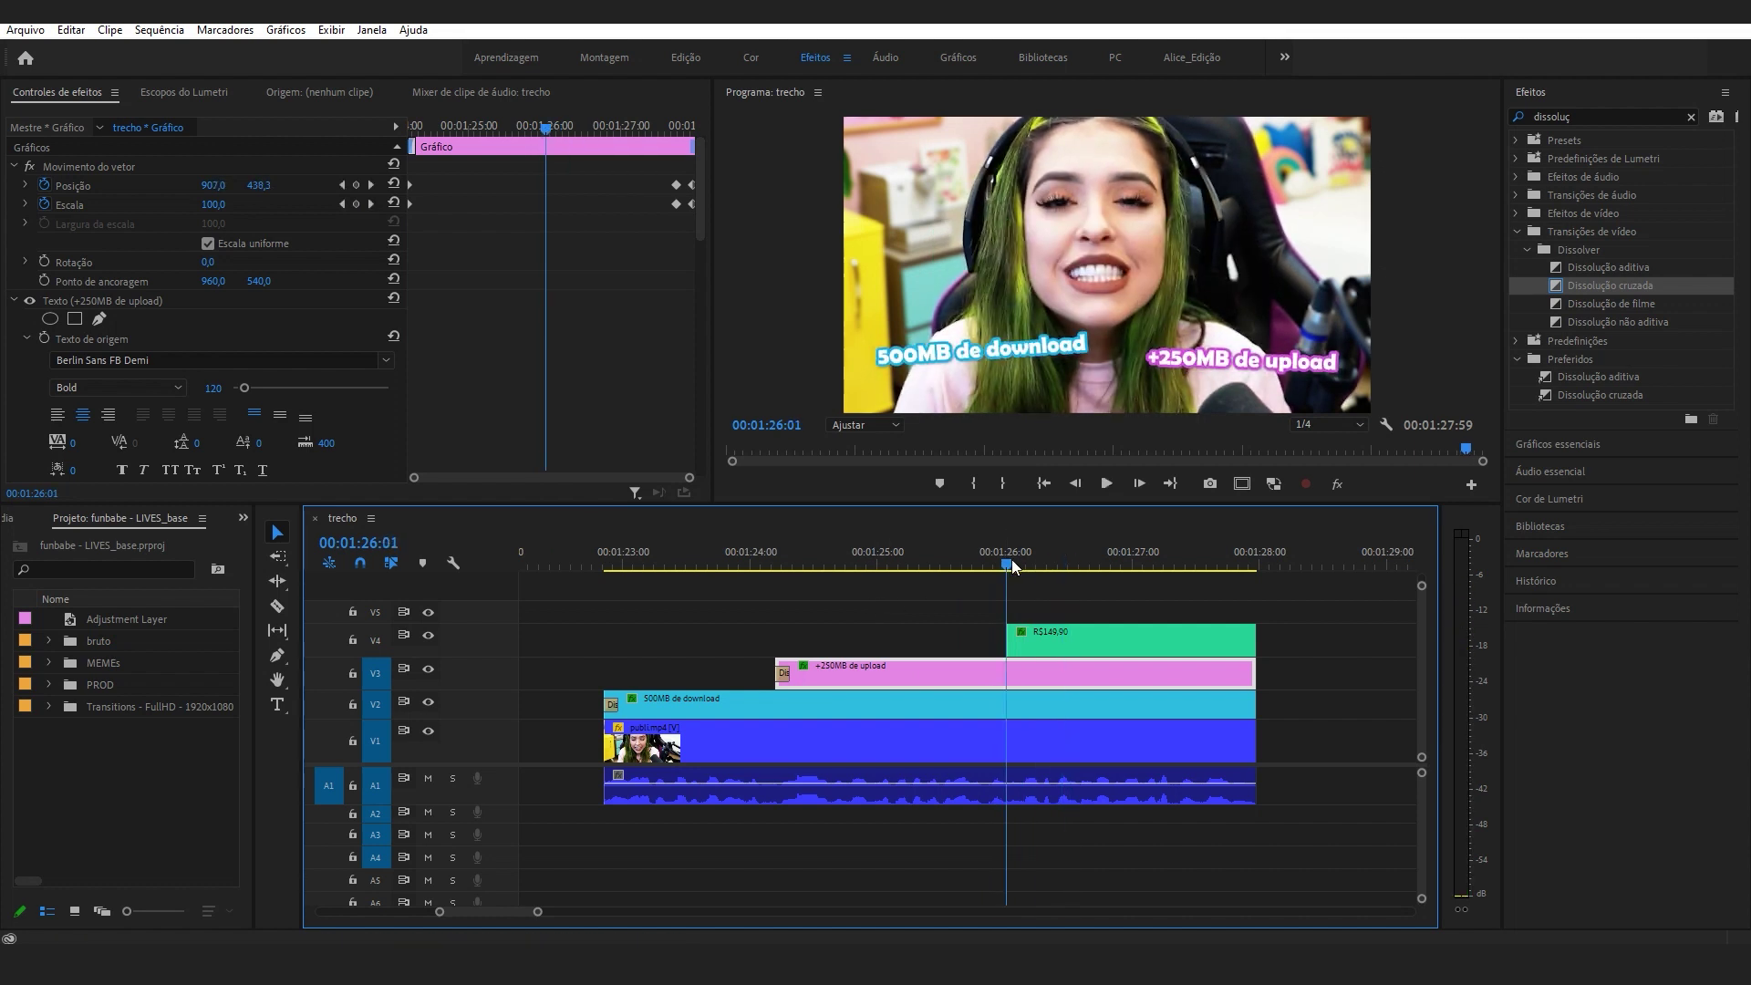
{"action": "key", "text": "space"}
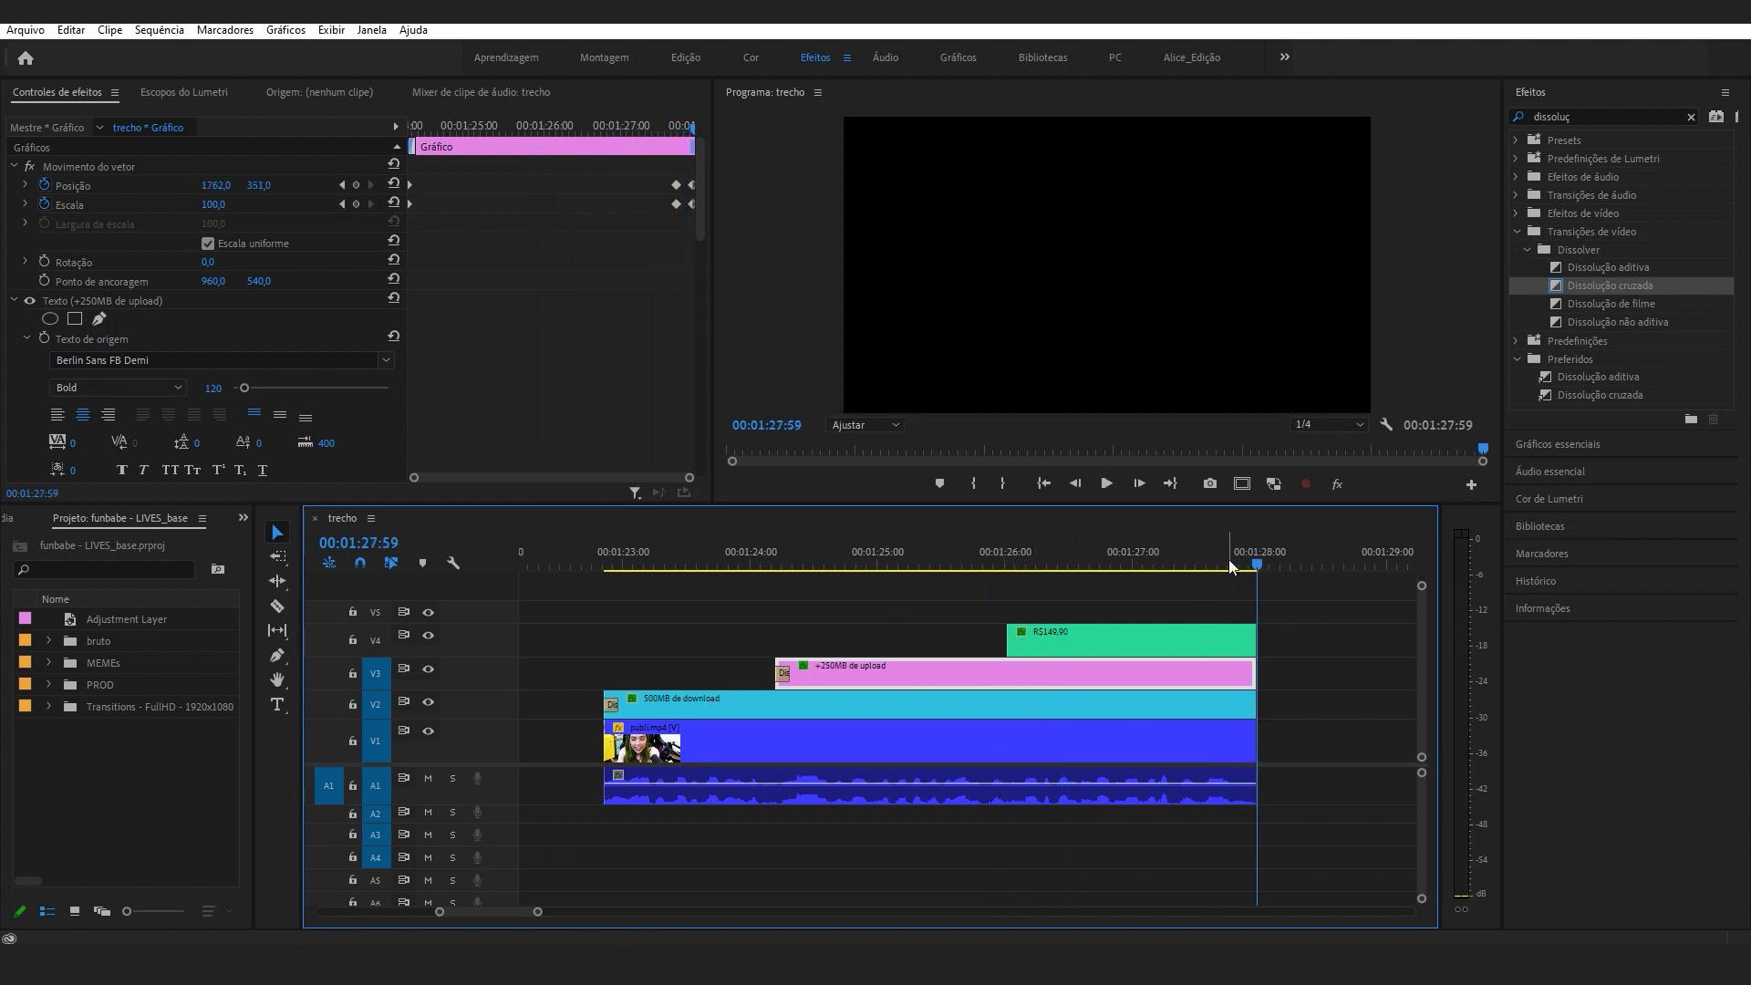
{"action": "left_click", "coordinate": [1133, 589]}
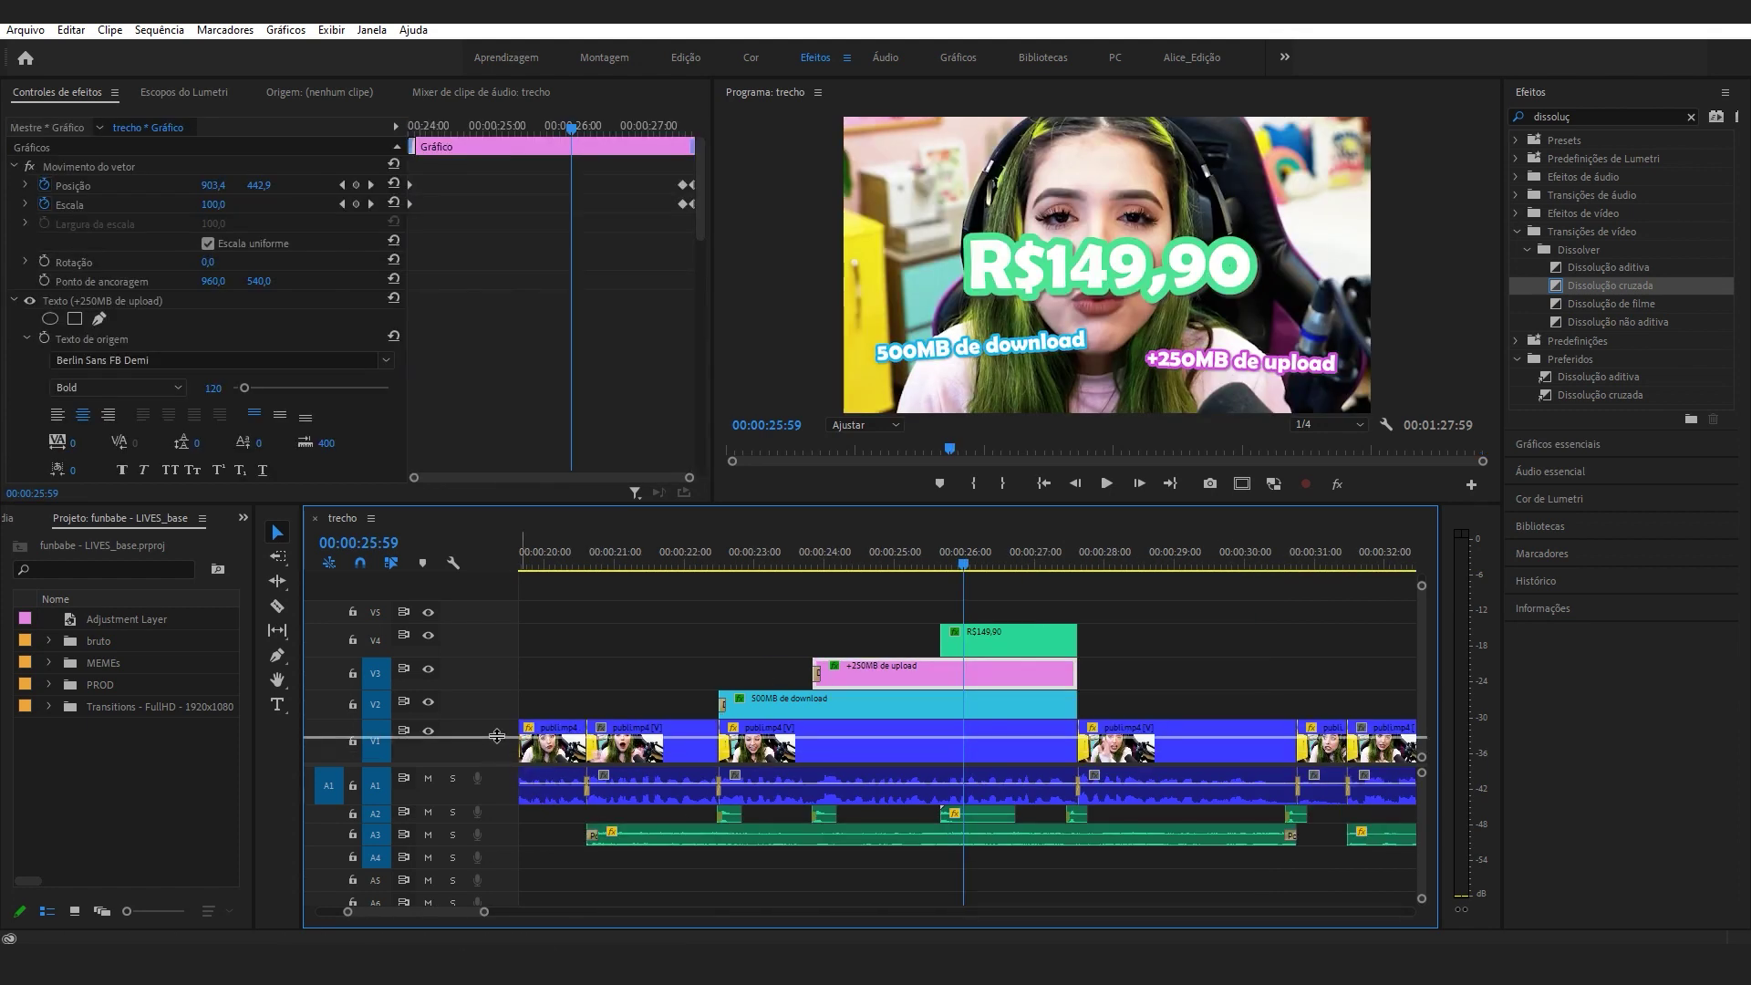
Enlarge the height of audio track A2 to expose the sound effect clips beneath the earlier title section.
{"action": "scroll", "coordinate": [497, 773], "scroll_direction": "down", "scroll_amount": 1}
{"action": "left_click_drag", "start_coordinate": [496, 792], "coordinate": [493, 863]}
{"action": "left_click", "coordinate": [758, 583]}
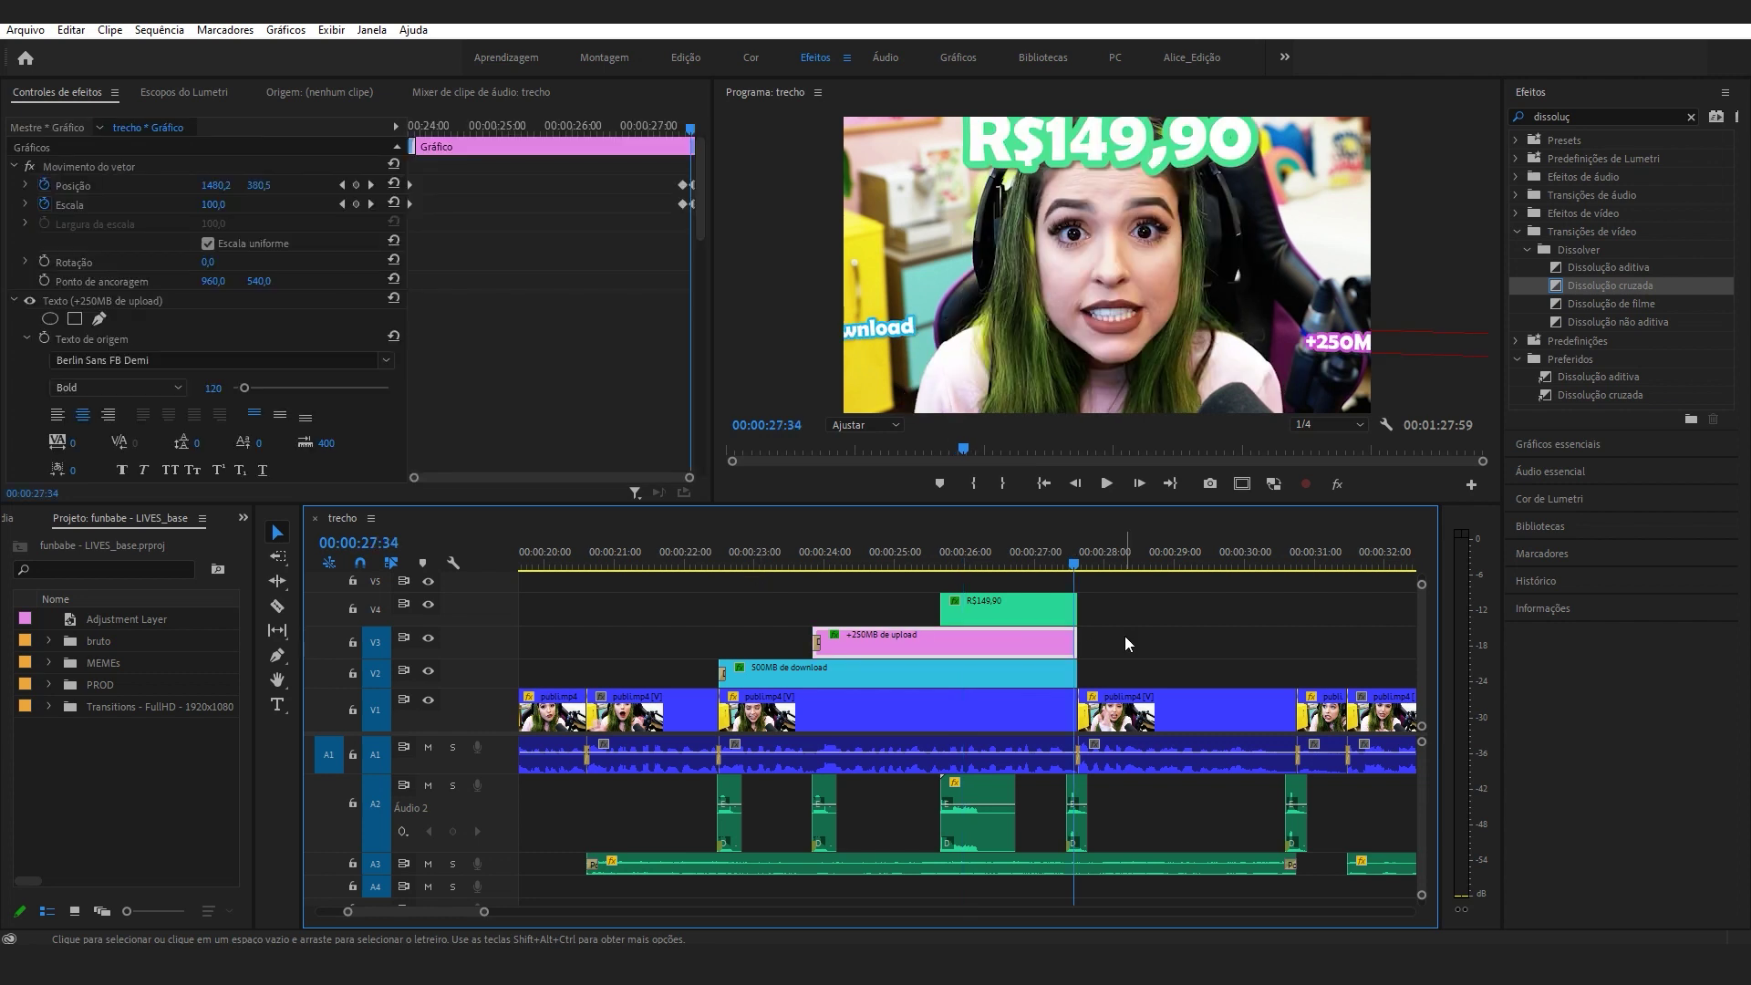
Examine the sound effects aligned with the three titles and play the section from just before the "500MB de download" title.
{"action": "left_click", "coordinate": [903, 602]}
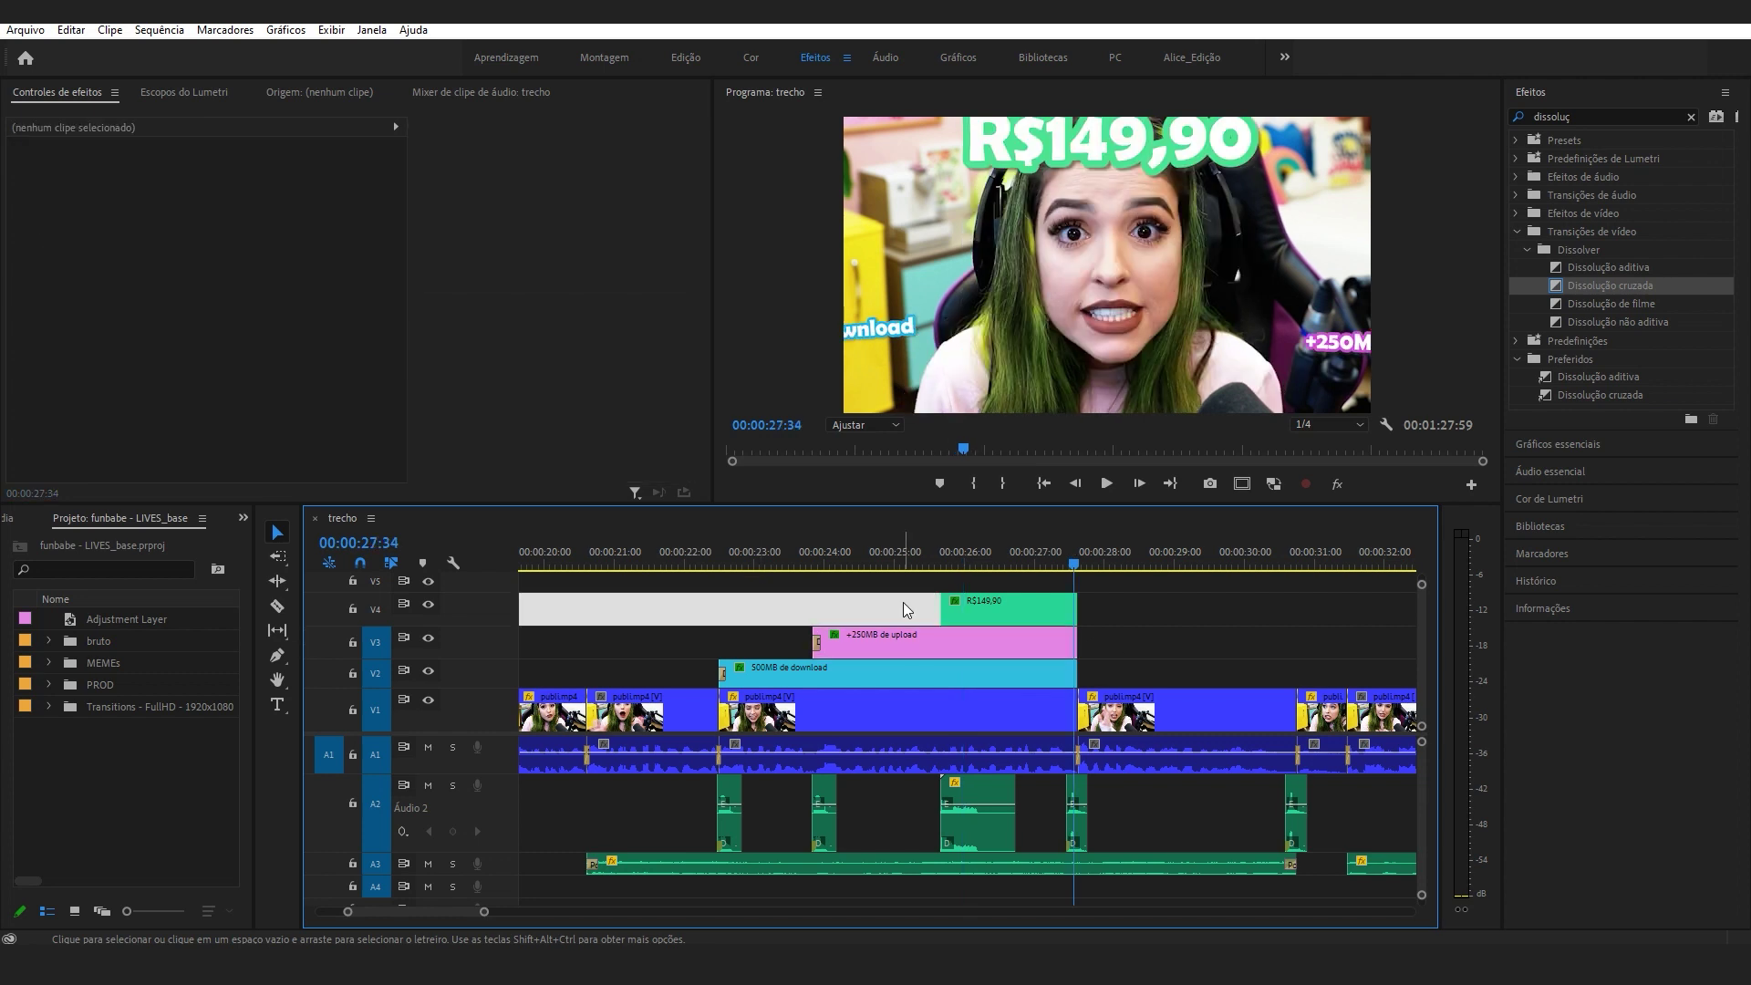
{"action": "left_click", "coordinate": [933, 562]}
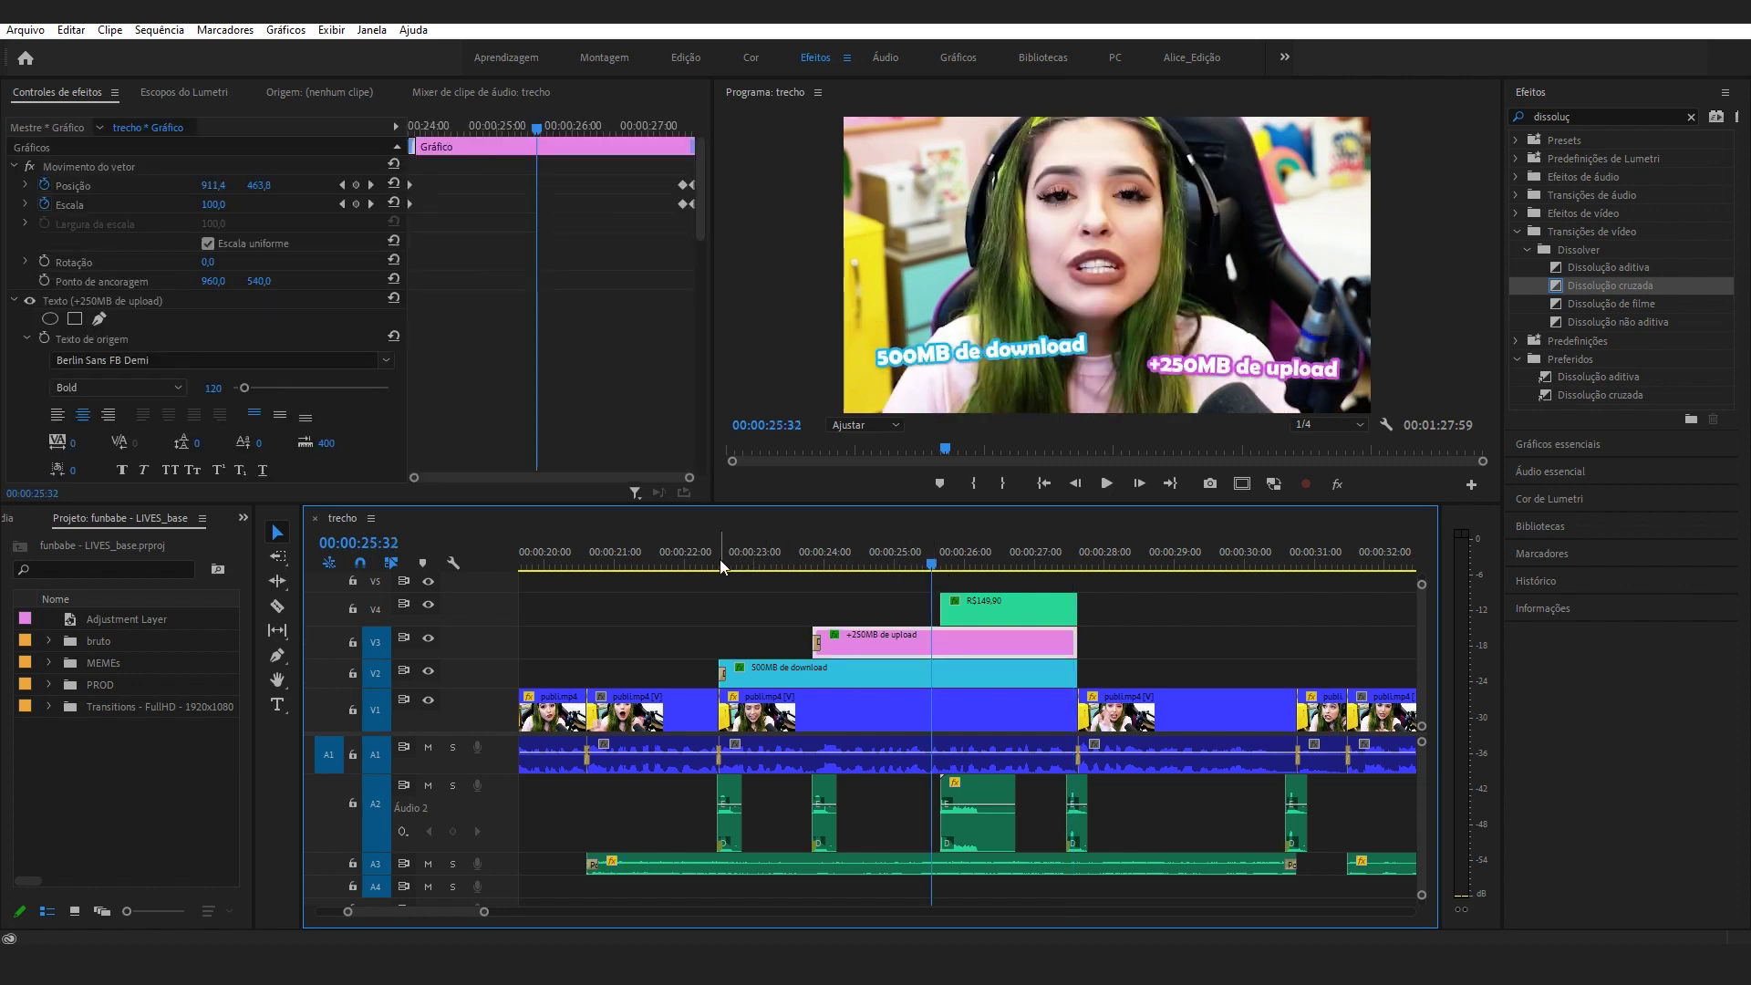
{"action": "left_click", "coordinate": [830, 576]}
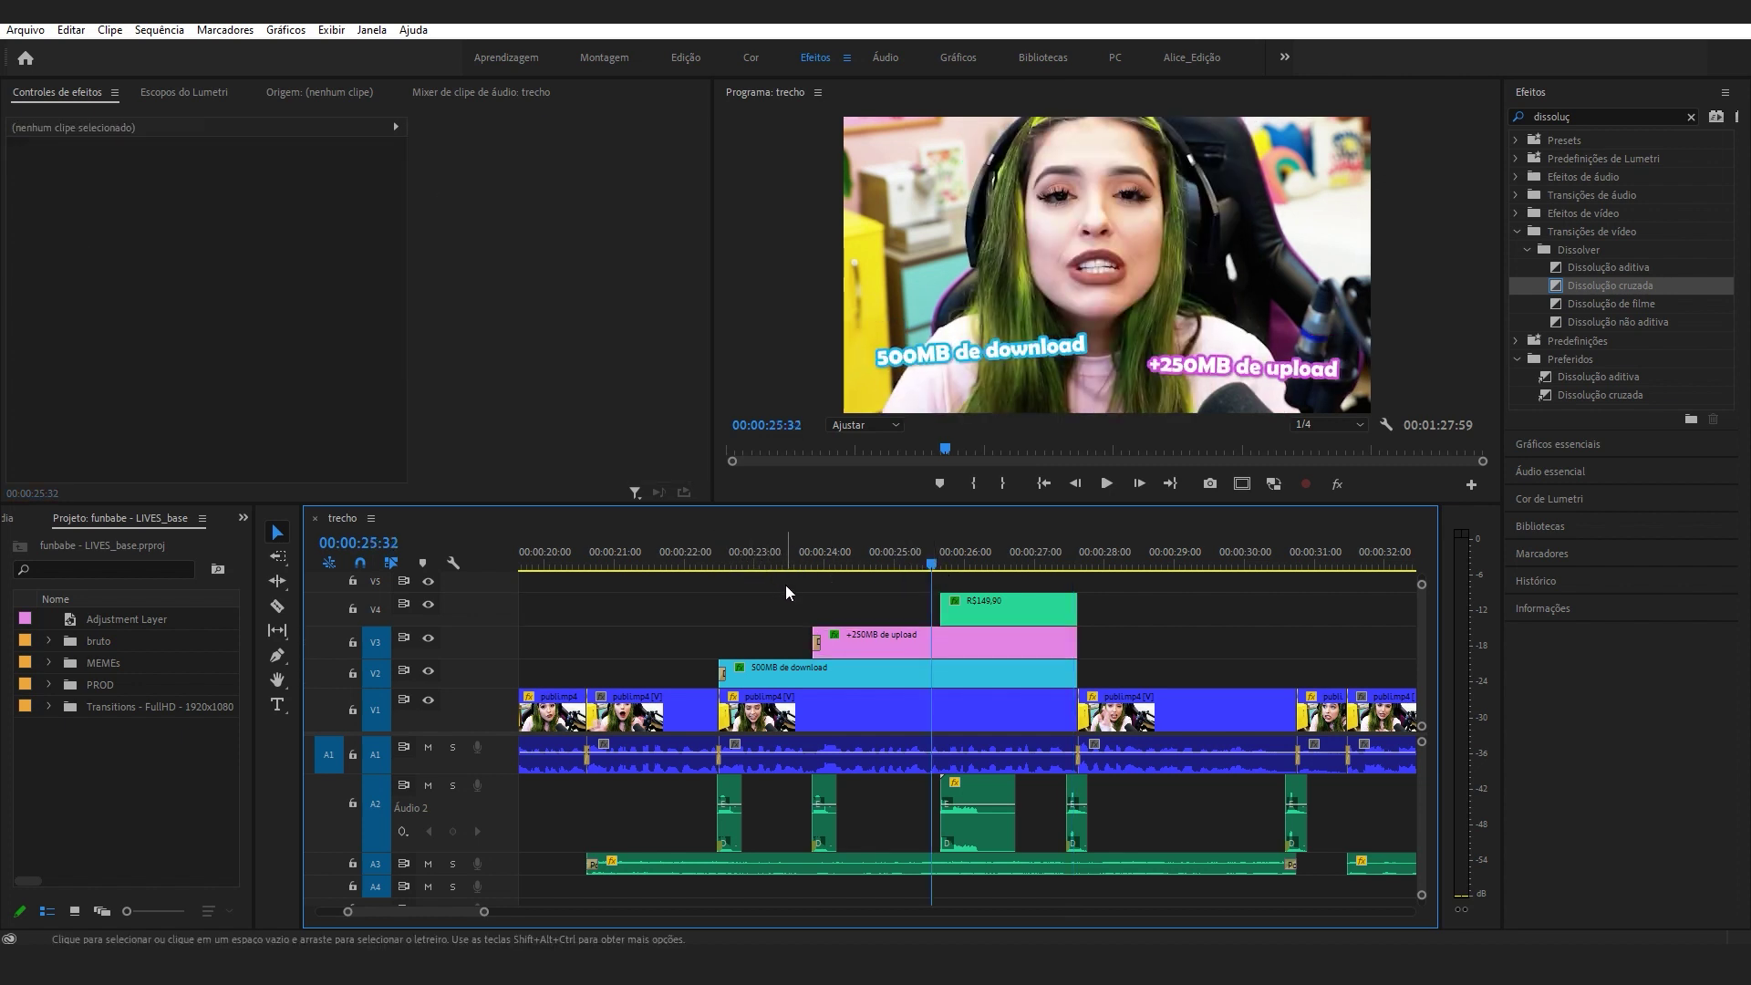
{"action": "left_click", "coordinate": [662, 563]}
{"action": "key", "text": "space"}
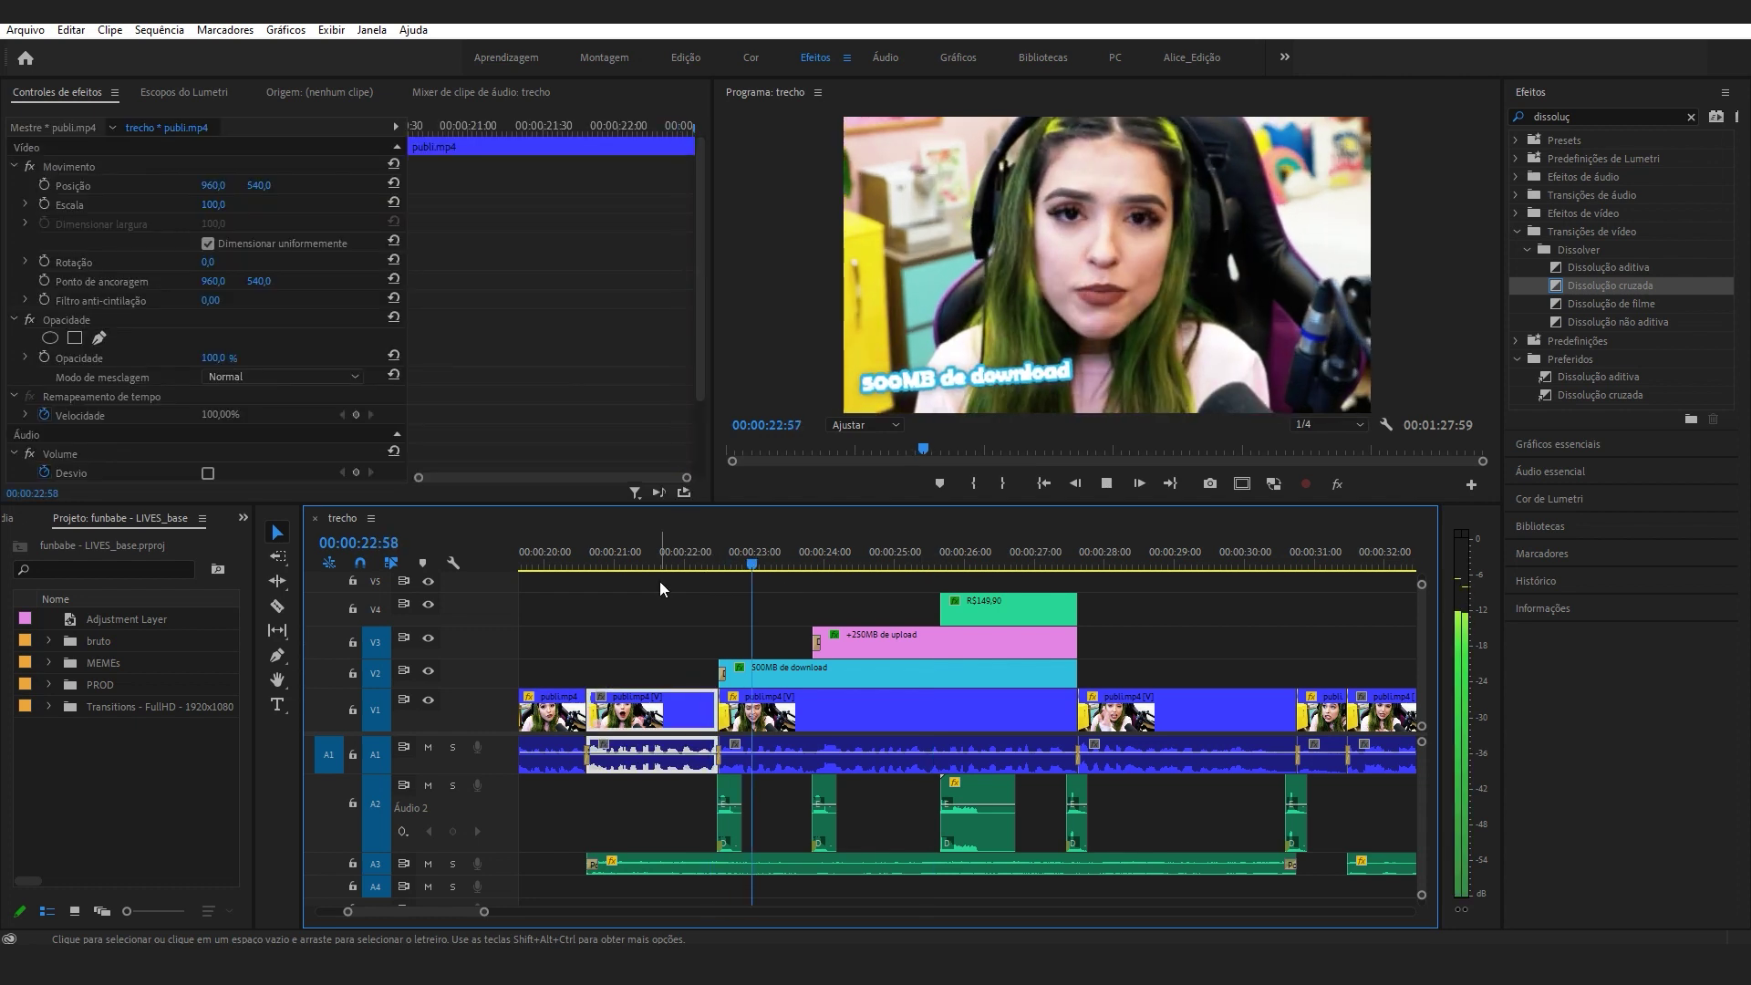